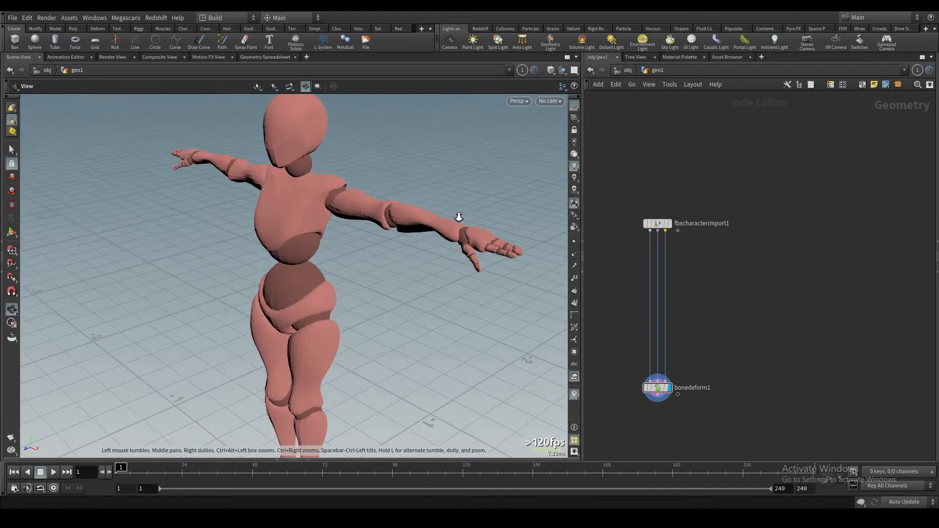
# Add a Rig Pose node and wire it between fbxcharacterimport1's third output and bonedeform1's third input
pyautogui.scroll(4, 435, 265)
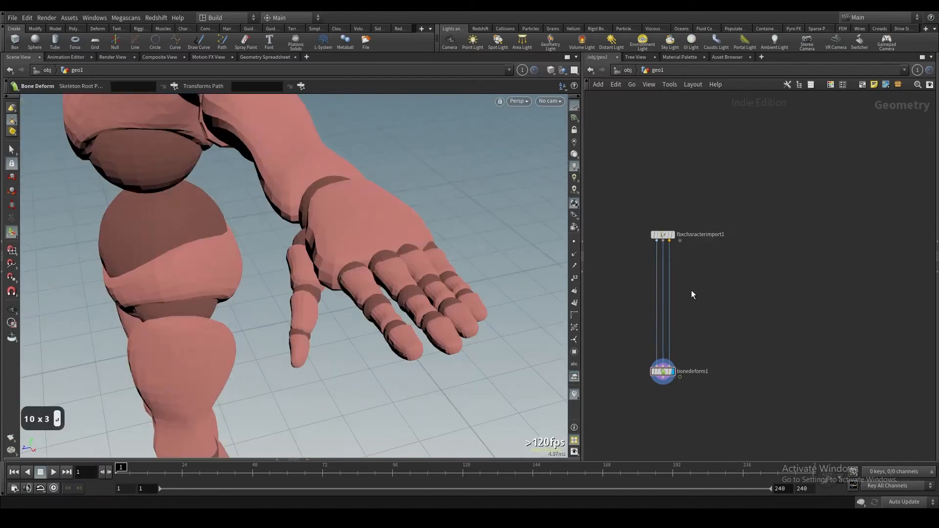
pyautogui.press('Tab')
pyautogui.write('rig')
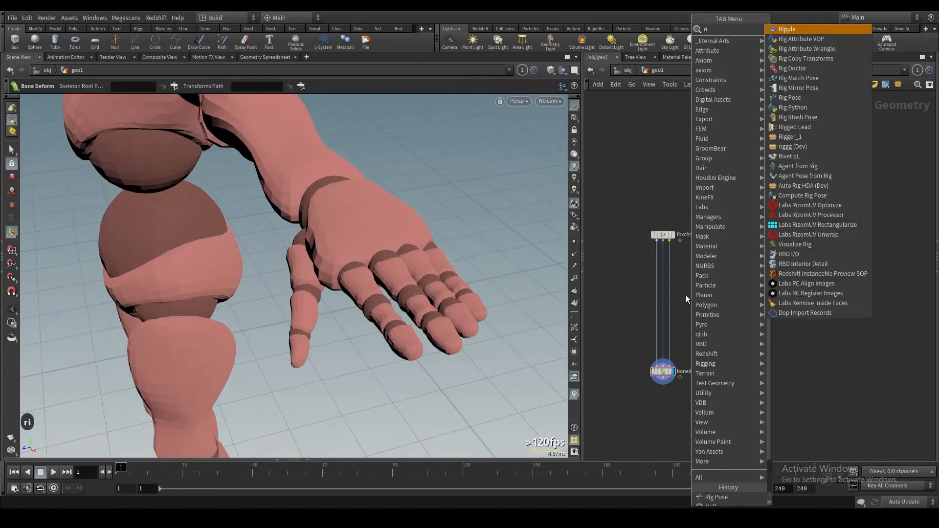
pyautogui.click(823, 92)
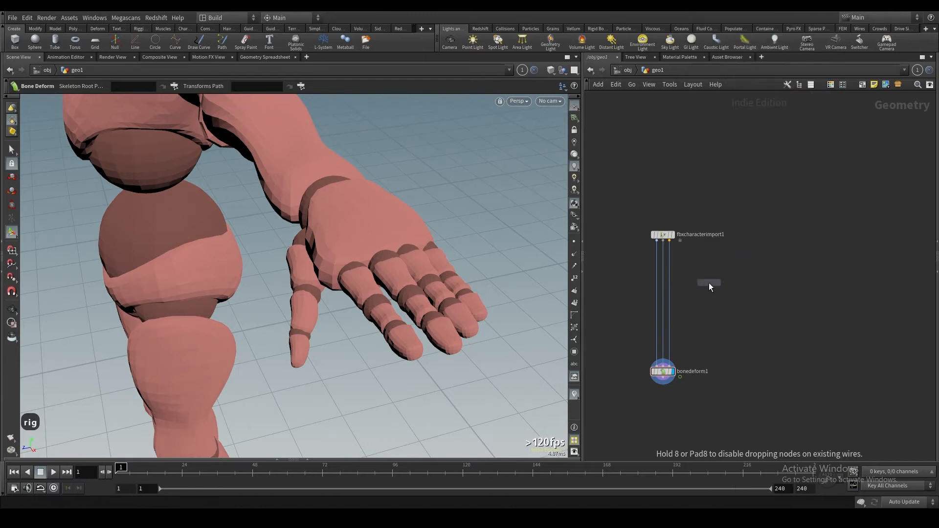
pyautogui.click(709, 282)
pyautogui.scroll(5, 709, 282)
pyautogui.click(711, 263)
pyautogui.click(664, 223)
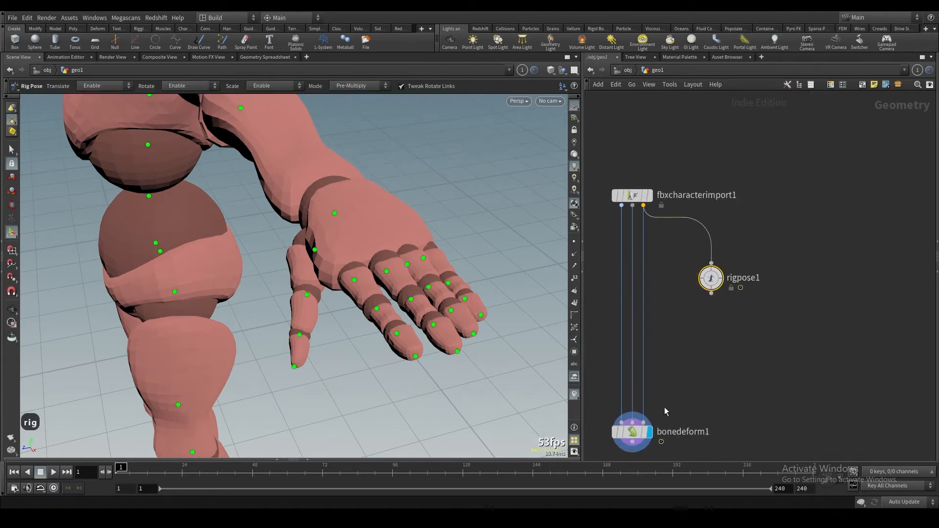
pyautogui.click(643, 421)
pyautogui.click(710, 286)
pyautogui.moveTo(710, 286); pyautogui.dragTo(702, 318)
pyautogui.press('Escape')
pyautogui.moveTo(433, 259); pyautogui.dragTo(343, 223)
pyautogui.press('Return')
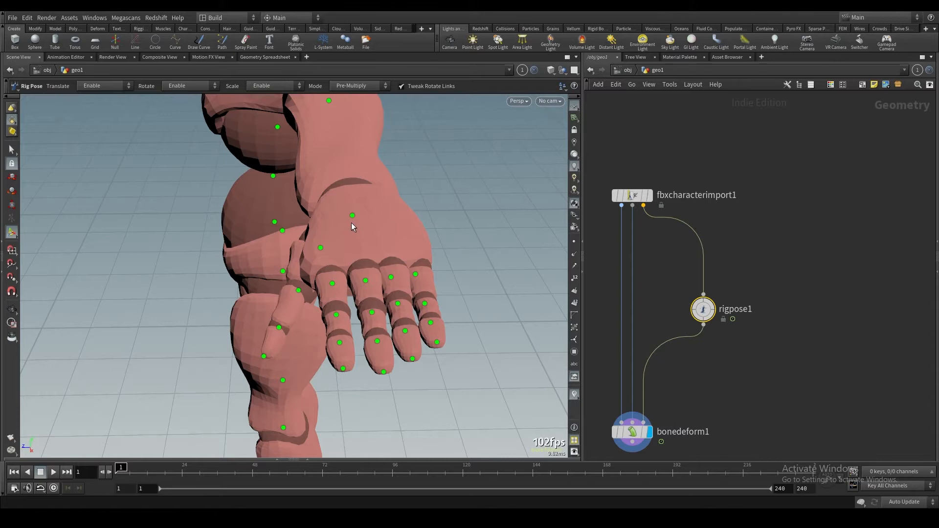
pyautogui.keyDown('alt'); pyautogui.moveTo(349, 239); pyautogui.dragTo(417, 243); pyautogui.keyUp('alt')
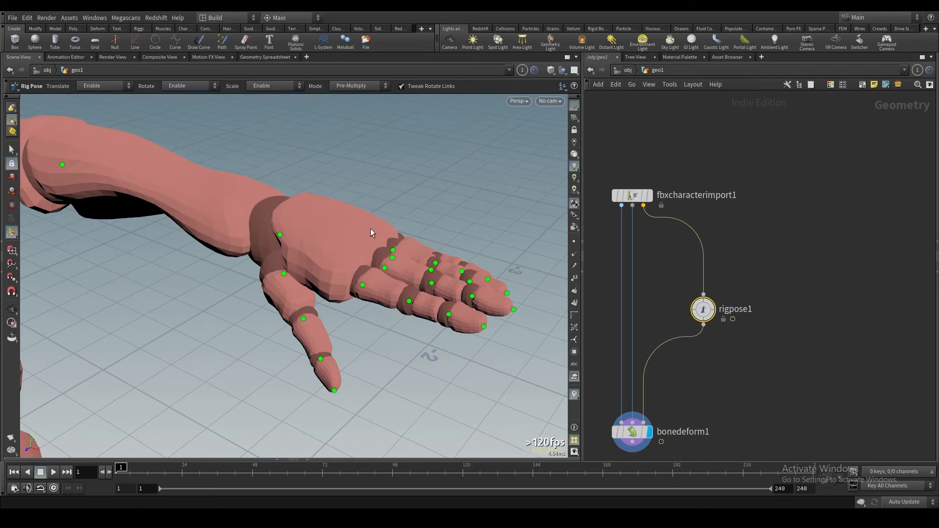
pyautogui.hotkey('ctrl', 'z')
# Rename the Rig Pose node to Rig_Pose_Curled_Fist and shift it slightly aside in the network
pyautogui.doubleClick(760, 305)
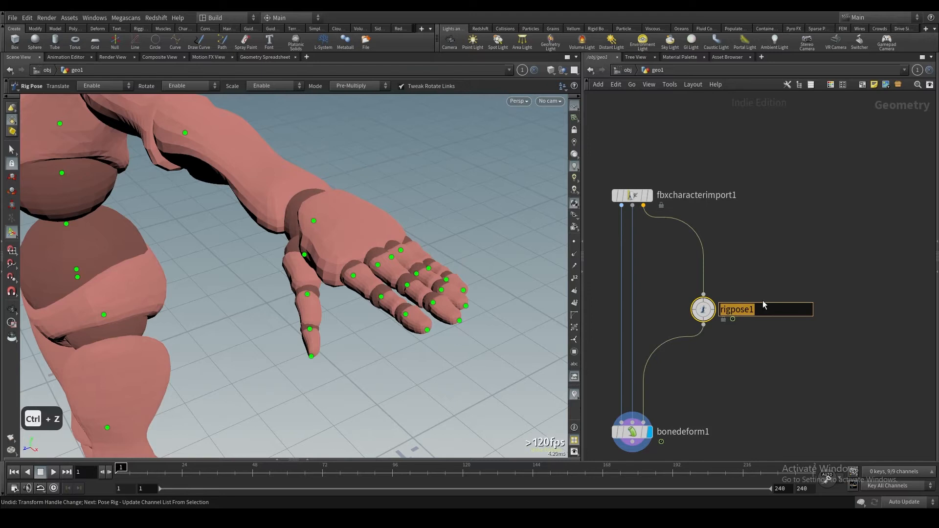
pyautogui.write('Ri')
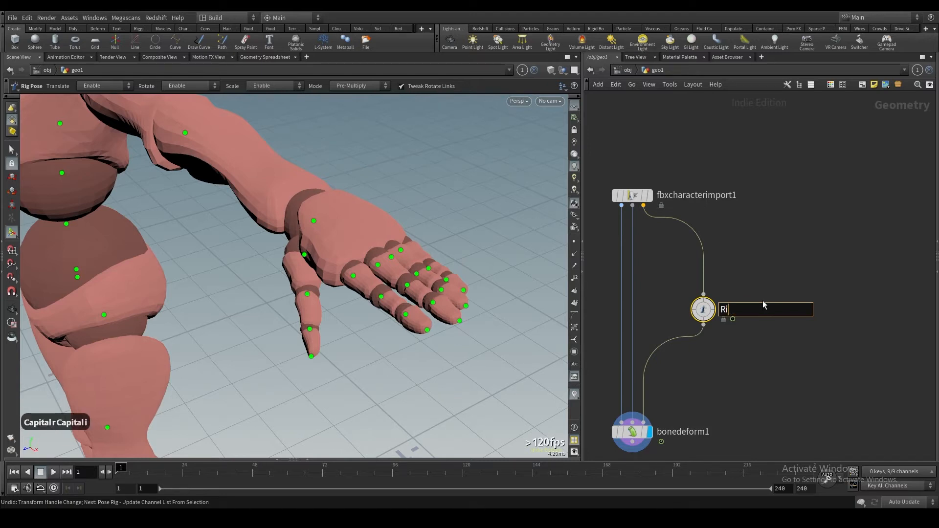
pyautogui.write('g_P')
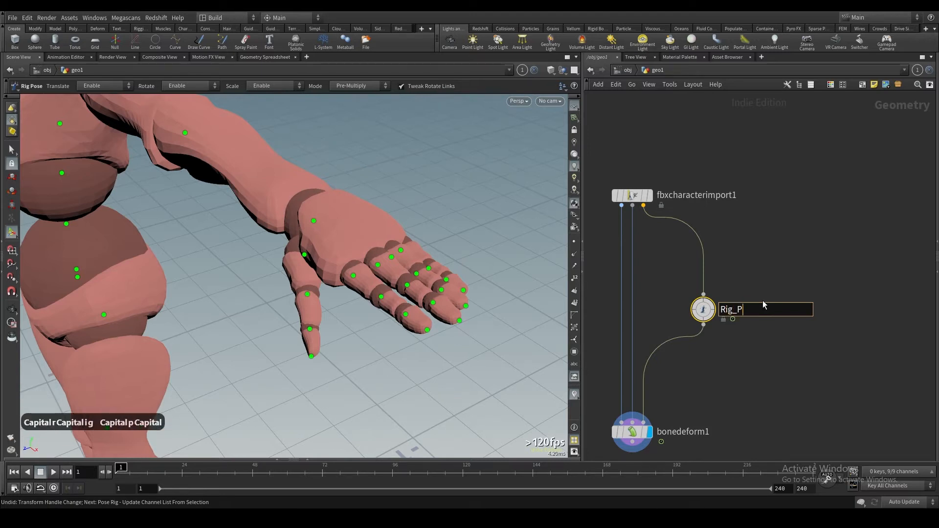
pyautogui.write('ose_Curle')
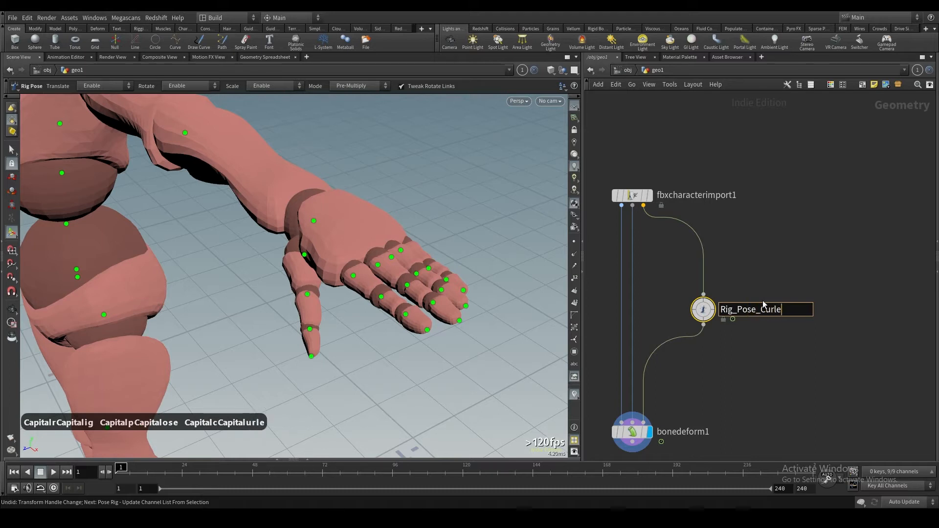
pyautogui.write('d_Fist')
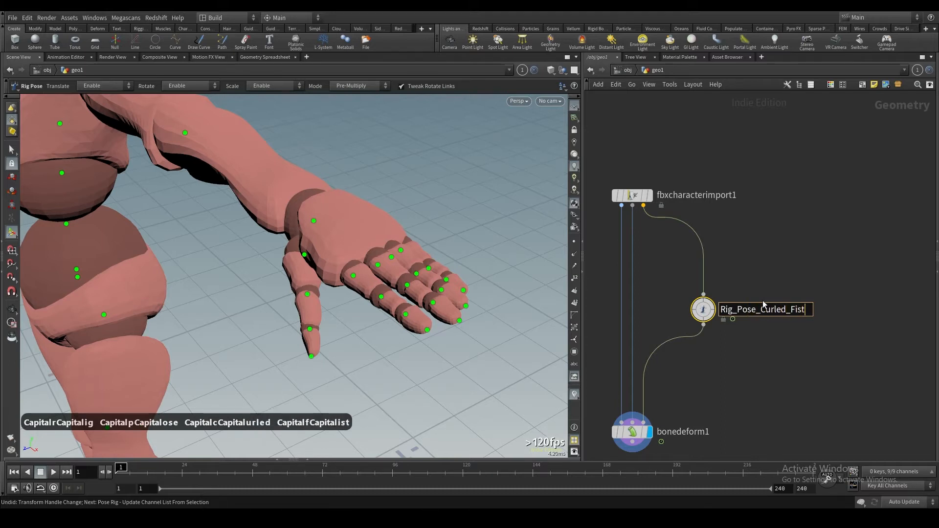
pyautogui.press('Return')
pyautogui.moveTo(703, 309); pyautogui.dragTo(722, 307)
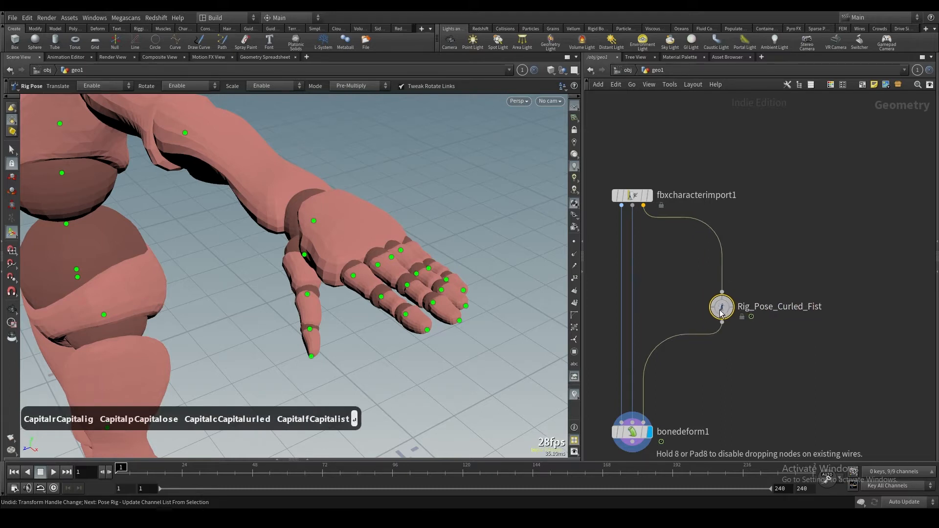
# Select the three joints of each left-hand finger from index to pinky, excluding the thumb
pyautogui.click(361, 276)
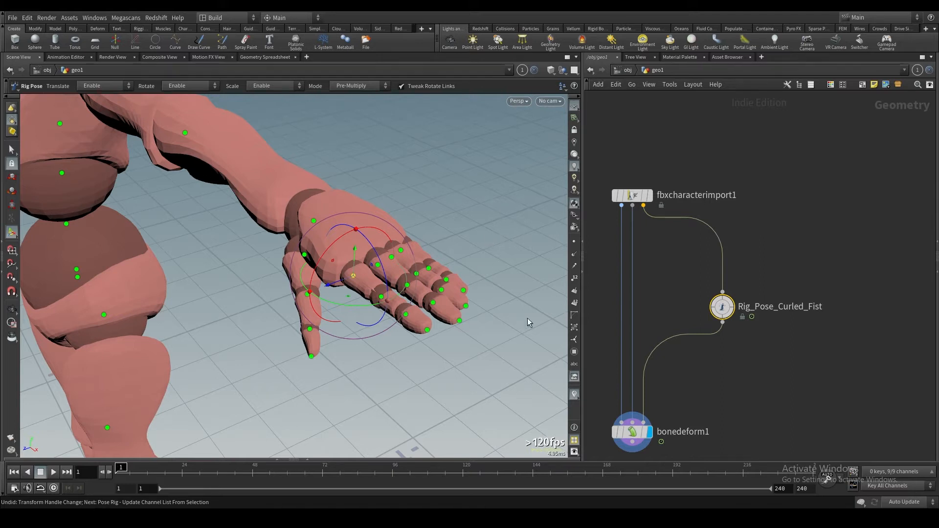
pyautogui.keyDown('shift'); pyautogui.click(381, 298); pyautogui.keyUp('shift')
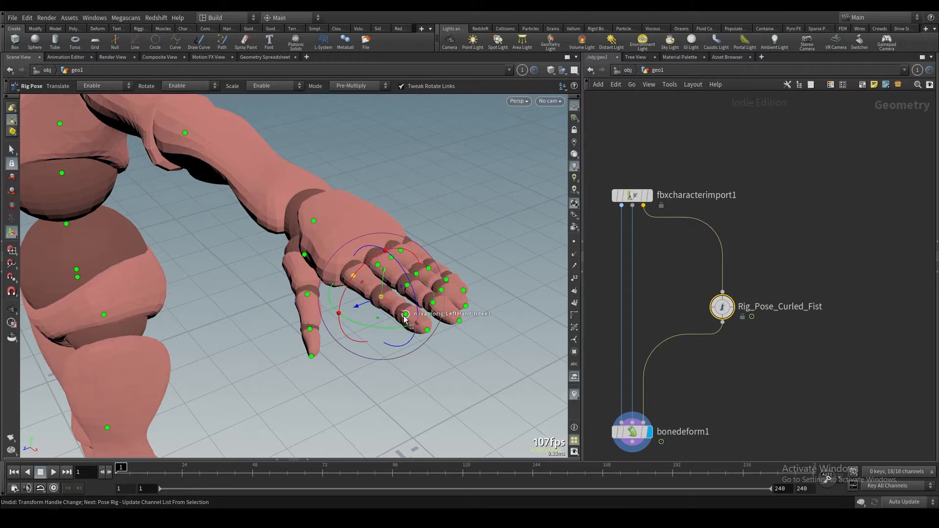
pyautogui.keyDown('shift'); pyautogui.click(406, 314); pyautogui.keyUp('shift')
pyautogui.keyDown('shift'); pyautogui.click(377, 264); pyautogui.keyUp('shift')
pyautogui.keyDown('shift'); pyautogui.click(406, 285); pyautogui.keyUp('shift')
pyautogui.keyDown('shift'); pyautogui.click(433, 303); pyautogui.keyUp('shift')
pyautogui.keyDown('shift'); pyautogui.click(417, 274); pyautogui.keyUp('shift')
pyautogui.keyDown('shift'); pyautogui.click(391, 257); pyautogui.keyUp('shift')
pyautogui.keyDown('shift'); pyautogui.click(441, 290); pyautogui.keyUp('shift')
pyautogui.keyDown('shift'); pyautogui.click(400, 250); pyautogui.keyUp('shift')
pyautogui.keyDown('shift'); pyautogui.click(428, 268); pyautogui.keyUp('shift')
pyautogui.keyDown('shift'); pyautogui.click(445, 282); pyautogui.keyUp('shift')
# Try curling the left index finger by rotating its joints one at a time, and undo the last rotations
pyautogui.press('Escape')
pyautogui.moveTo(445, 284); pyautogui.dragTo(459, 365)
pyautogui.click(377, 299)
pyautogui.press('Return')
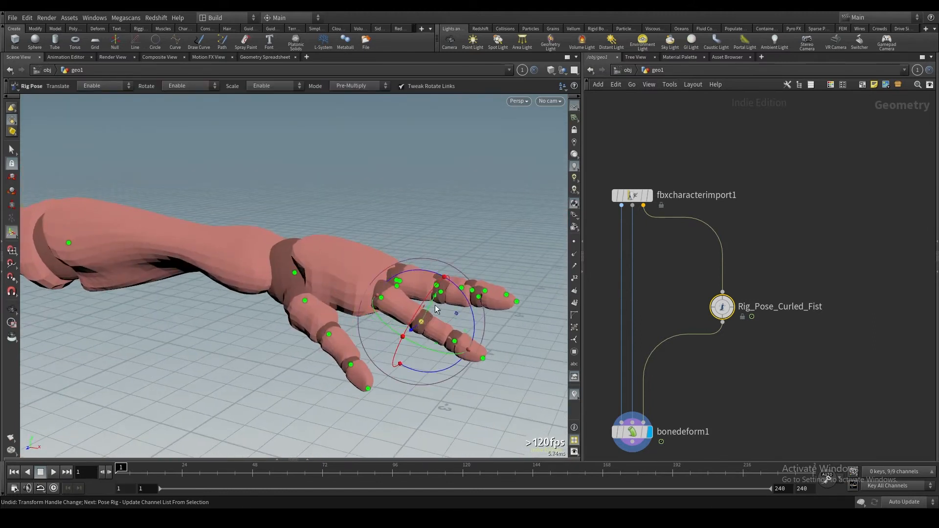
pyautogui.moveTo(462, 297); pyautogui.dragTo(483, 351)
pyautogui.click(441, 355)
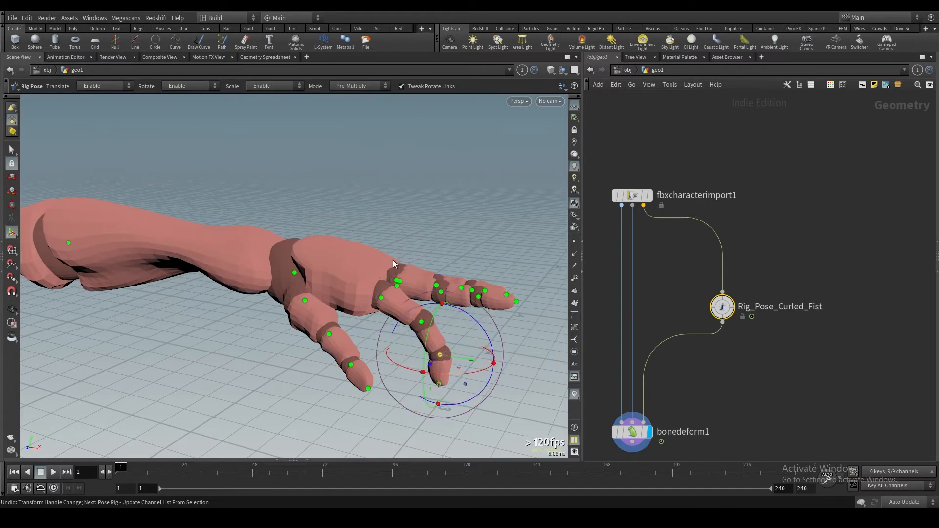
pyautogui.hotkey('ctrl', 'z')
pyautogui.hotkey('ctrl', 'z')
pyautogui.hotkey('ctrl', 'z')
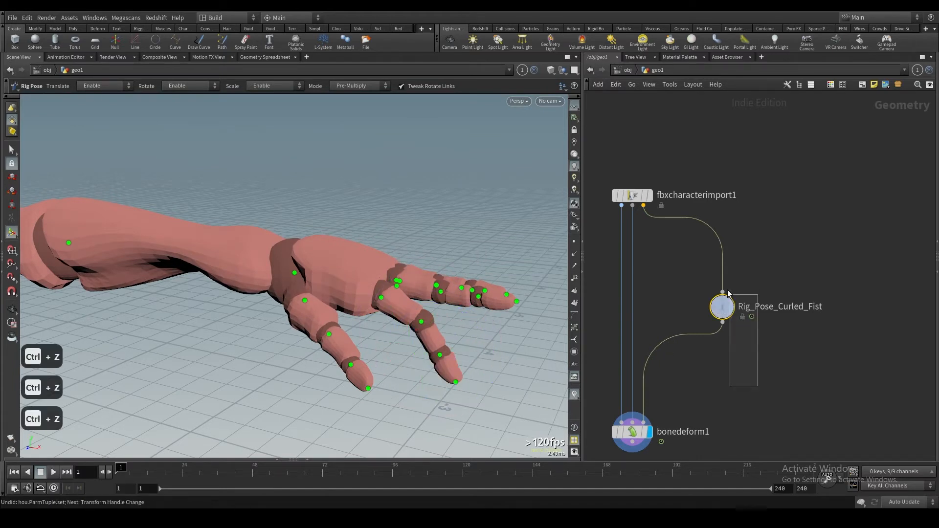
# Show the parameters of Rig_Pose_Curled_Fist and clear all of its transformations
pyautogui.press('p')
pyautogui.scroll(-5, 877, 155)
pyautogui.scroll(10, 877, 155)
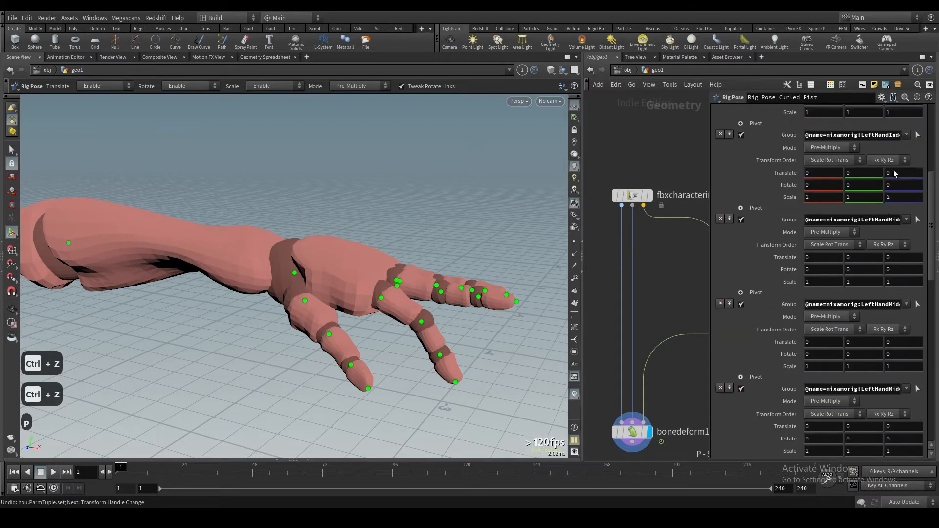
pyautogui.scroll(10, 894, 173)
pyautogui.click(870, 172)
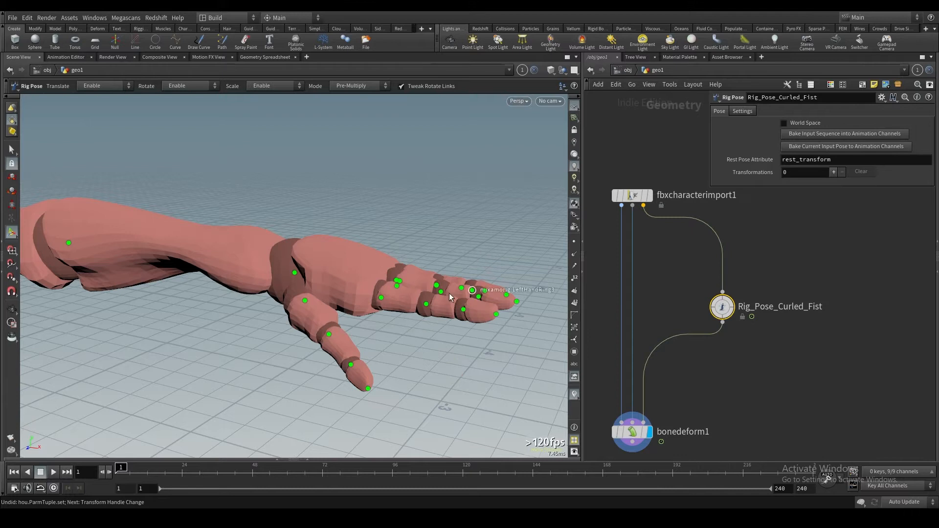
# Try curling the left index finger by rotating its three joints together about Z, and clear the transformations
pyautogui.click(381, 298)
pyautogui.click(426, 305)
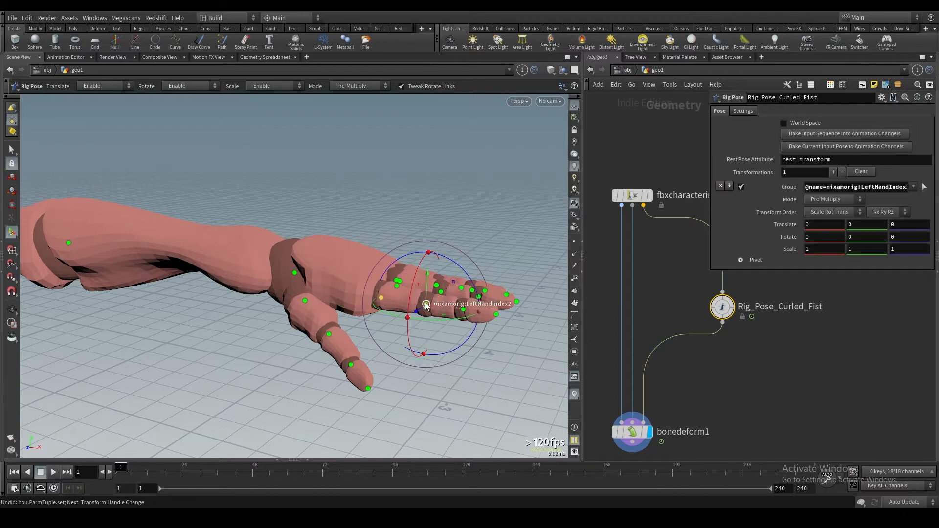
pyautogui.click(463, 309)
pyautogui.keyDown('alt'); pyautogui.moveTo(455, 316); pyautogui.dragTo(454, 343); pyautogui.keyUp('alt')
pyautogui.click(381, 295)
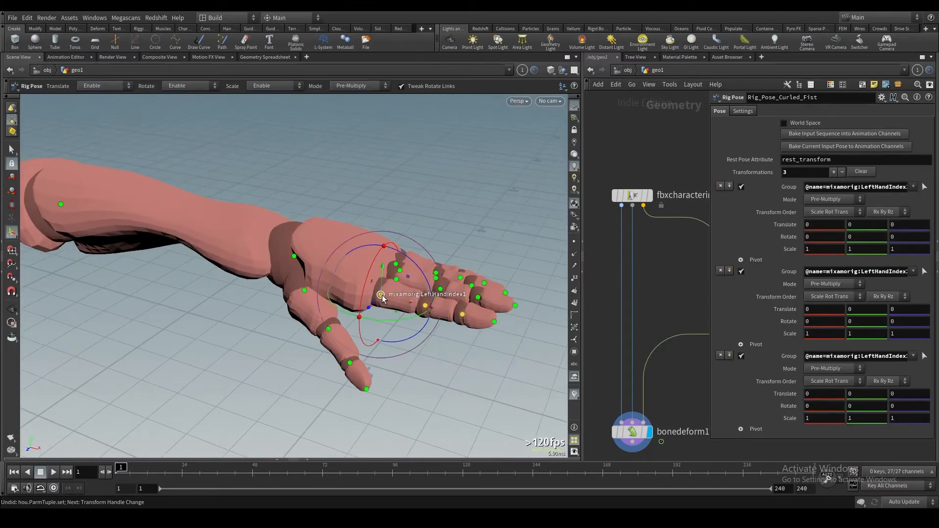
pyautogui.moveTo(418, 267); pyautogui.dragTo(433, 325)
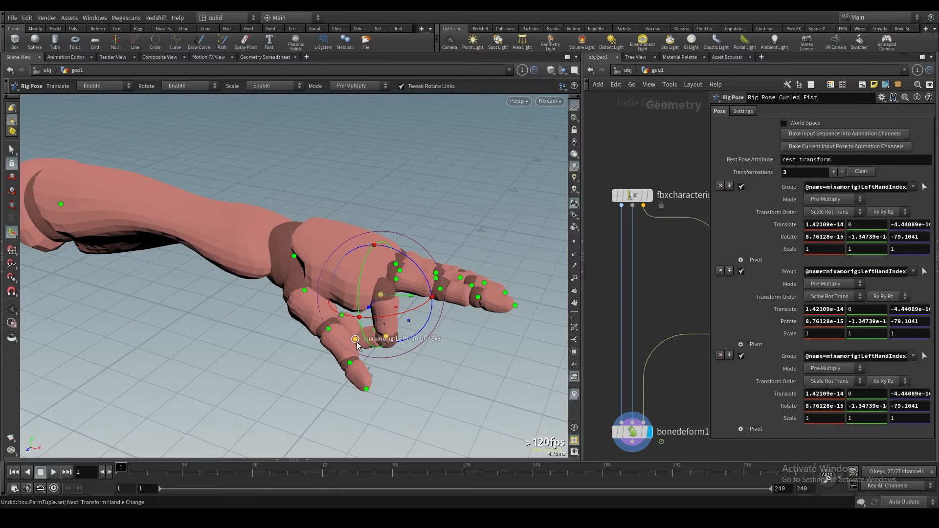
pyautogui.moveTo(406, 262); pyautogui.dragTo(266, 306)
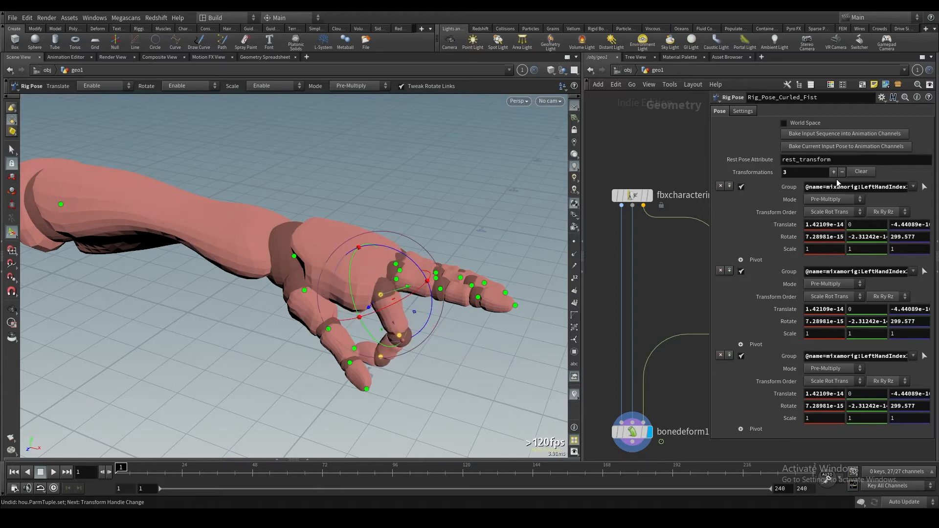
pyautogui.click(860, 171)
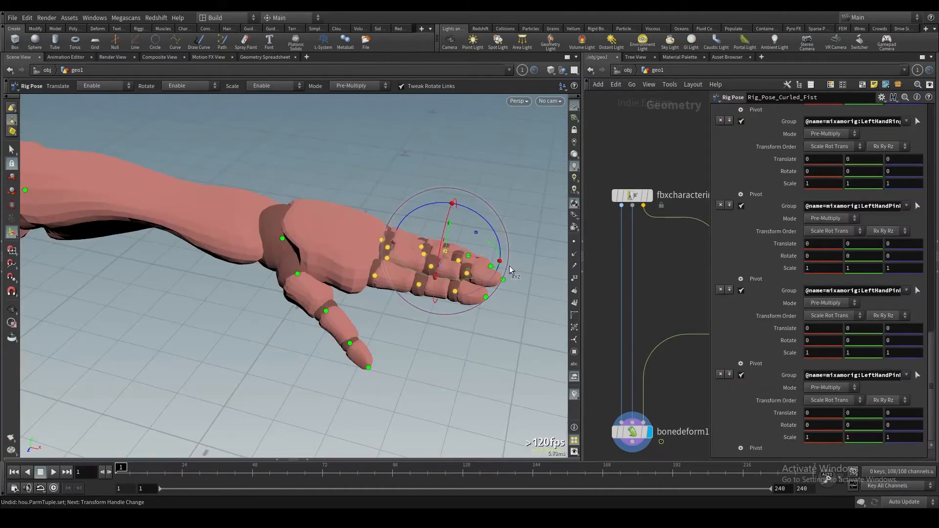
# Curl the four left-hand fingers together by rotating their twelve joints to about -80.88 on Z, using the middle finger's base joint handle
pyautogui.keyDown('alt'); pyautogui.moveTo(376, 237); pyautogui.dragTo(237, 228, button='middle'); pyautogui.keyUp('alt')
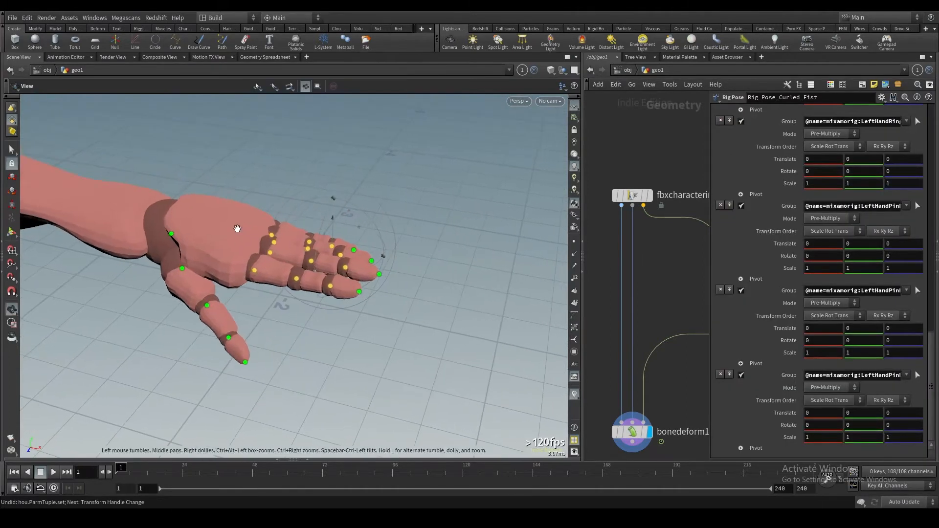
pyautogui.scroll(2, 224, 231)
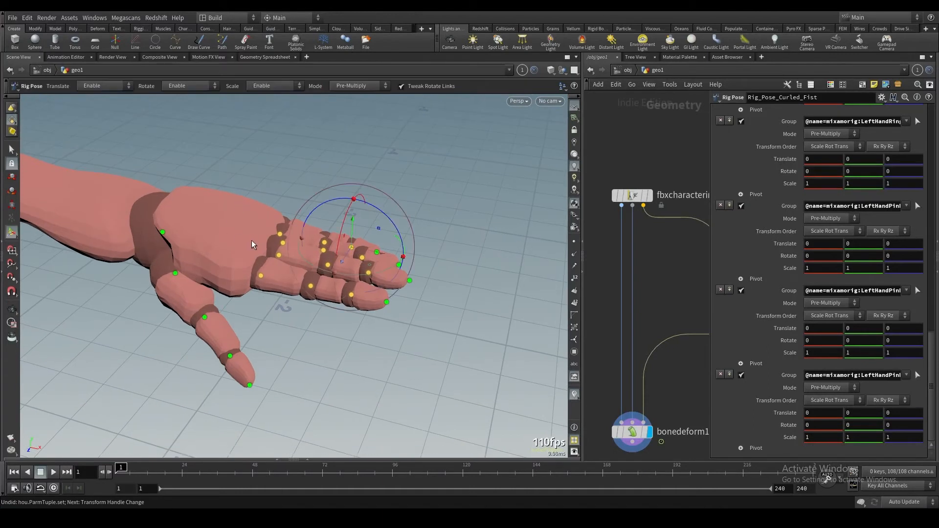
pyautogui.keyDown('alt'); pyautogui.moveTo(256, 233); pyautogui.dragTo(277, 263); pyautogui.keyUp('alt')
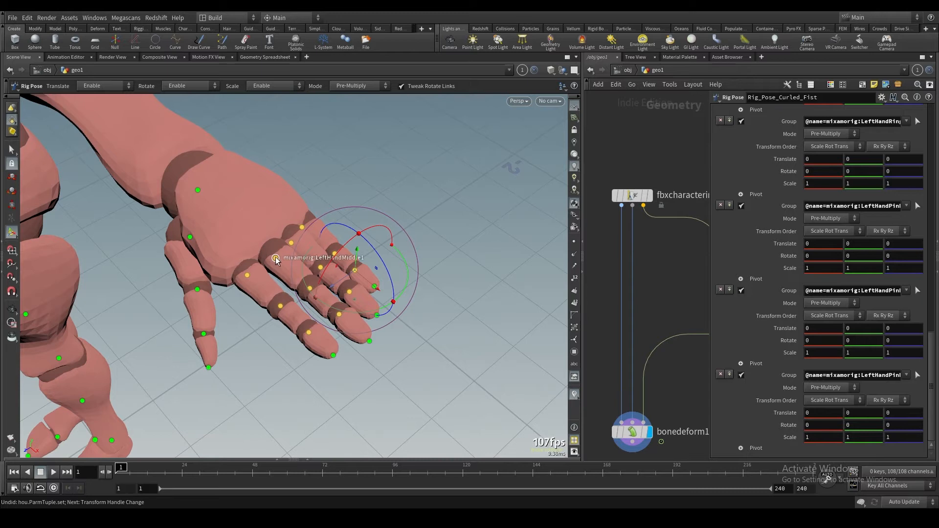
pyautogui.click(275, 257)
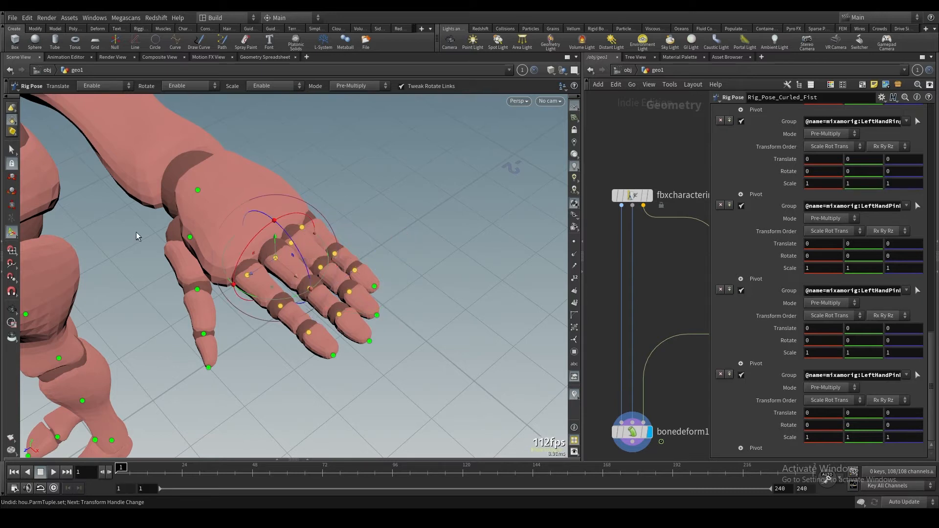
pyautogui.keyDown('alt'); pyautogui.moveTo(204, 201); pyautogui.dragTo(359, 297); pyautogui.keyUp('alt')
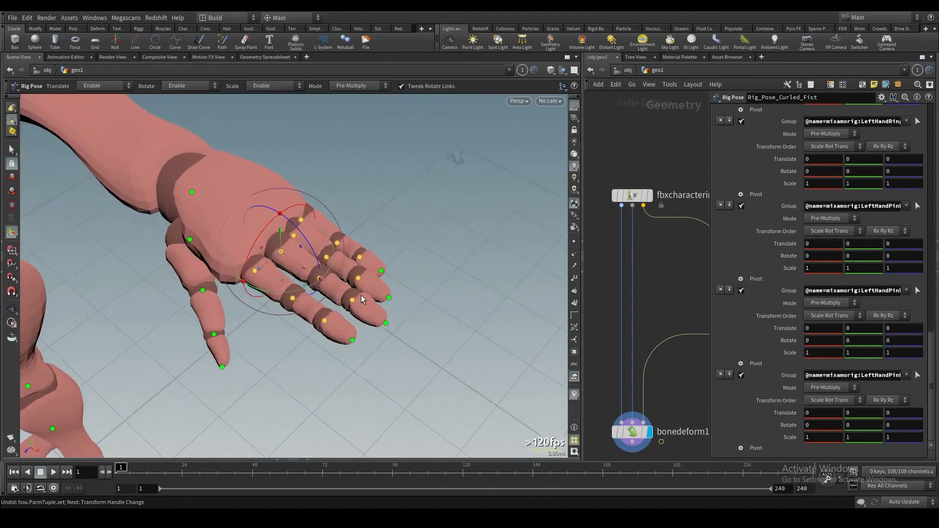
pyautogui.keyDown('alt'); pyautogui.moveTo(211, 205); pyautogui.dragTo(84, 192); pyautogui.keyUp('alt')
pyautogui.keyDown('alt'); pyautogui.moveTo(83, 192); pyautogui.dragTo(328, 318, button='middle'); pyautogui.keyUp('alt')
pyautogui.keyDown('alt'); pyautogui.moveTo(329, 319); pyautogui.dragTo(384, 352); pyautogui.keyUp('alt')
# Curl the left pinky's base joint further inward around its Z axis
pyautogui.click(129, 221)
pyautogui.click(319, 270)
pyautogui.moveTo(358, 250); pyautogui.dragTo(345, 245)
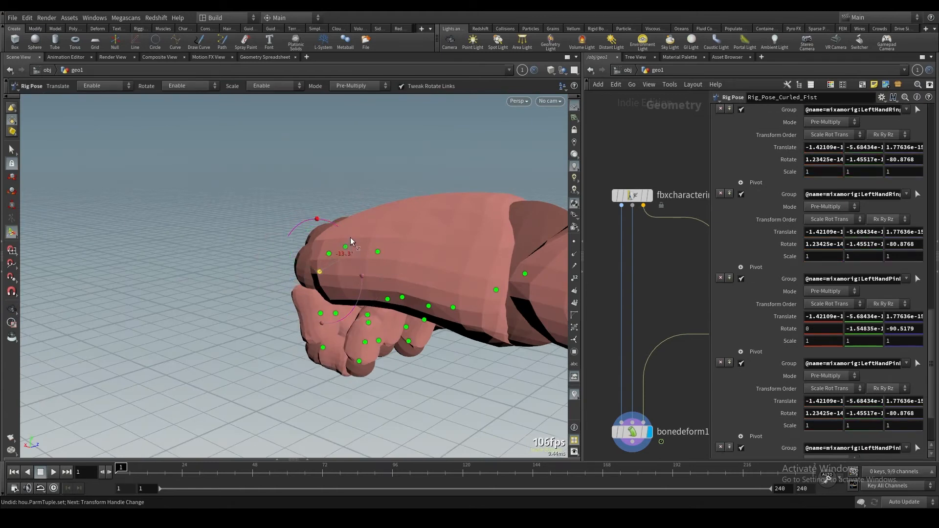
# Set the left ring finger's base joint to about -68.85 and its third joint to about -65.28 on Z
pyautogui.keyDown('alt'); pyautogui.moveTo(279, 279); pyautogui.dragTo(321, 171); pyautogui.keyUp('alt')
pyautogui.click(361, 177)
pyautogui.moveTo(406, 235); pyautogui.dragTo(392, 123)
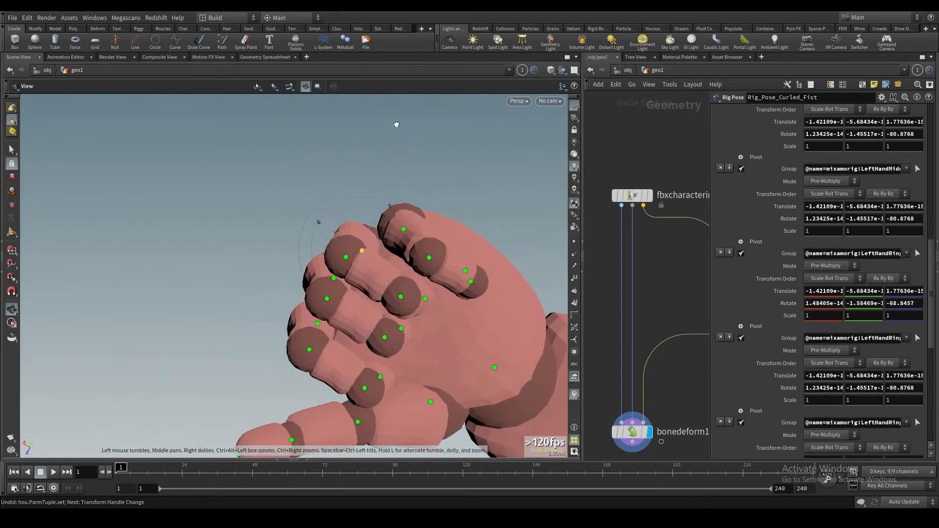
pyautogui.click(400, 297)
pyautogui.moveTo(415, 317); pyautogui.dragTo(303, 286)
pyautogui.click(199, 245)
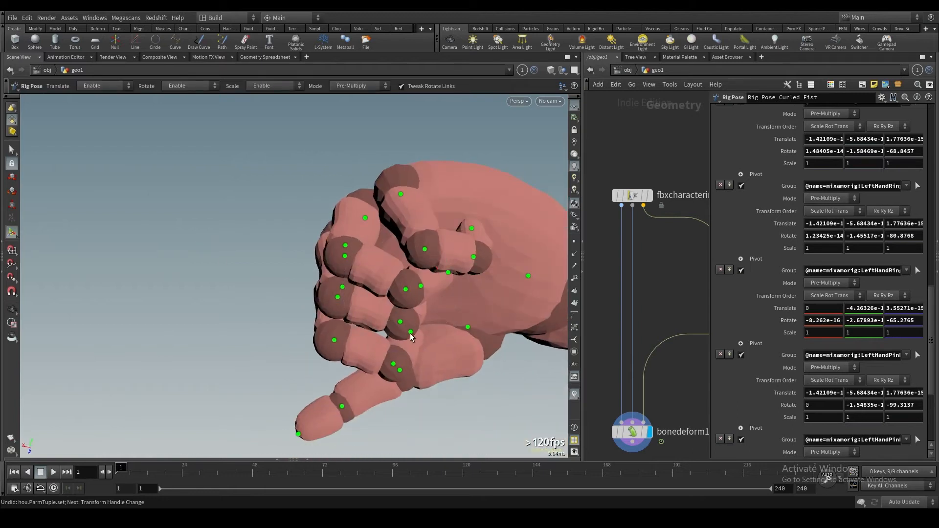
# Refine the bend of the left middle finger's outer joint
pyautogui.click(399, 323)
pyautogui.keyDown('alt'); pyautogui.moveTo(399, 323); pyautogui.dragTo(363, 313); pyautogui.keyUp('alt')
pyautogui.click(323, 195)
# Fold the left thumb toward the fist by rotating its base joint to about 40 on Y
pyautogui.keyDown('alt'); pyautogui.moveTo(333, 254); pyautogui.dragTo(415, 220); pyautogui.keyUp('alt')
pyautogui.click(295, 216)
pyautogui.click(245, 270)
pyautogui.moveTo(253, 295); pyautogui.dragTo(292, 292)
pyautogui.click(421, 302)
# Select the left thumb's outer joint and cycle its handle alignment through World to Viewport
pyautogui.click(291, 295)
pyautogui.press('m')
pyautogui.keyDown('alt'); pyautogui.moveTo(199, 285); pyautogui.dragTo(302, 327); pyautogui.keyUp('alt')
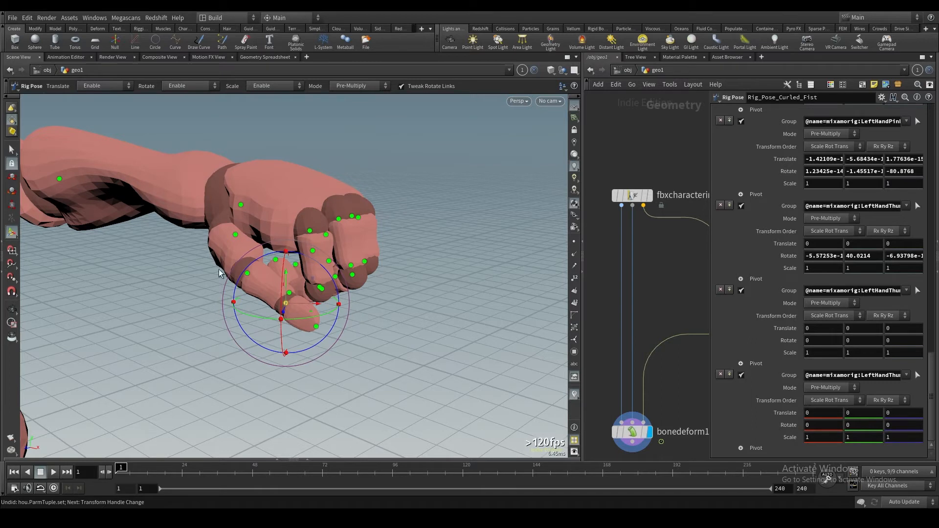
pyautogui.press('m')
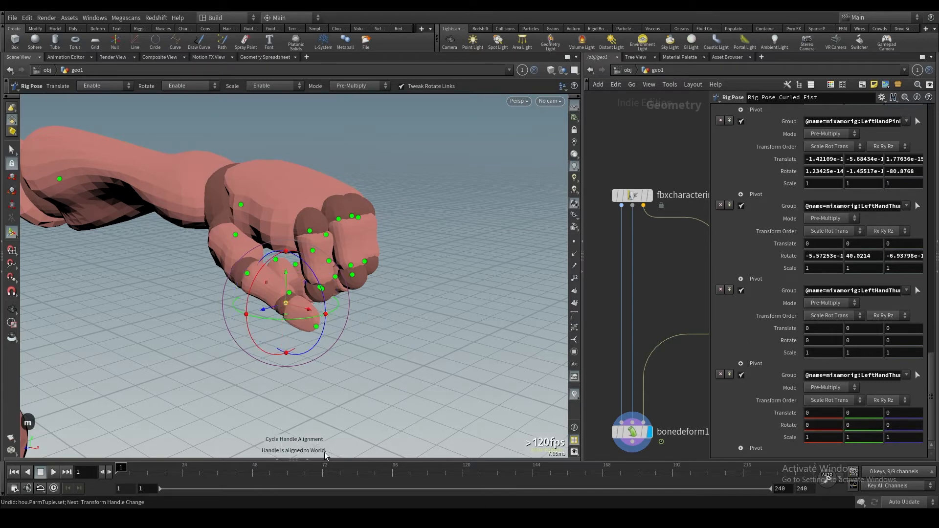
pyautogui.press('m')
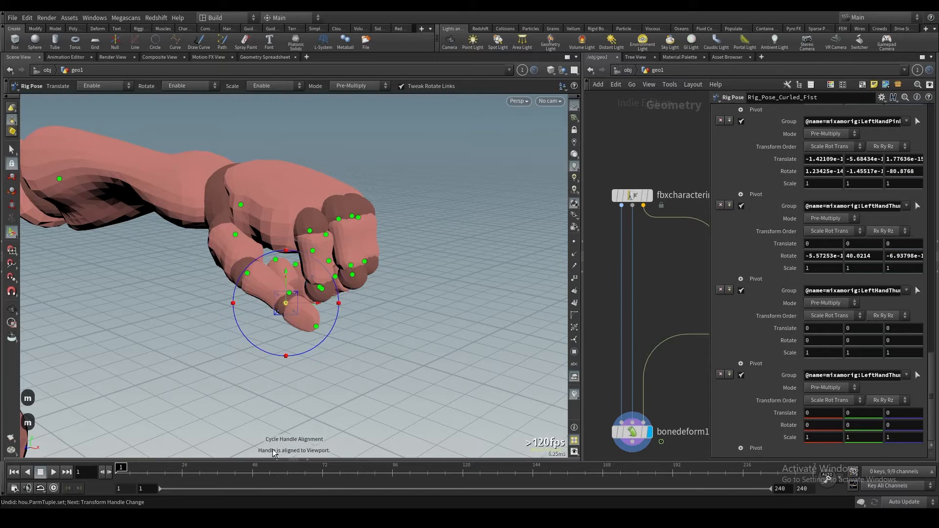
# Switch the handle alignment to Construction Plane and rotate the left thumb's outer joint to about 16.04, 3.93, -43.98
pyautogui.press('m')
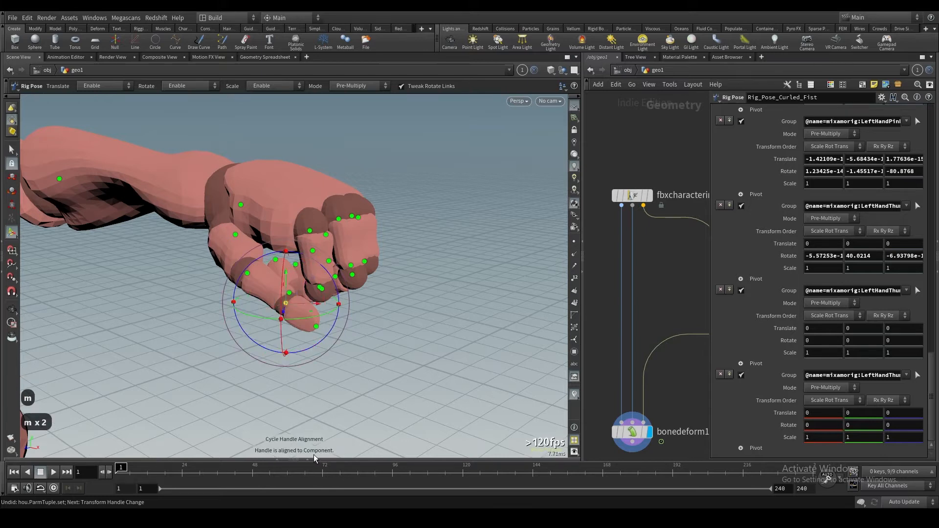
pyautogui.press('m')
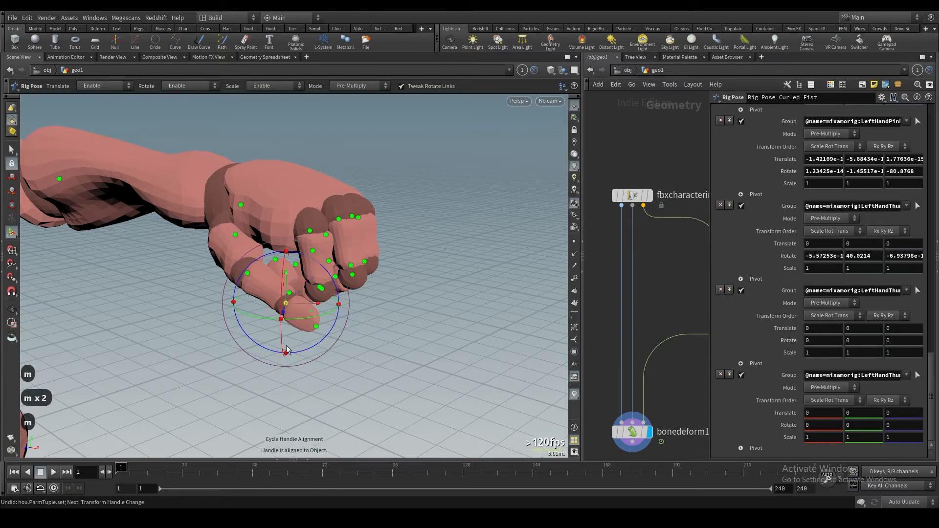
pyautogui.keyDown('alt'); pyautogui.moveTo(294, 273); pyautogui.dragTo(335, 299); pyautogui.keyUp('alt')
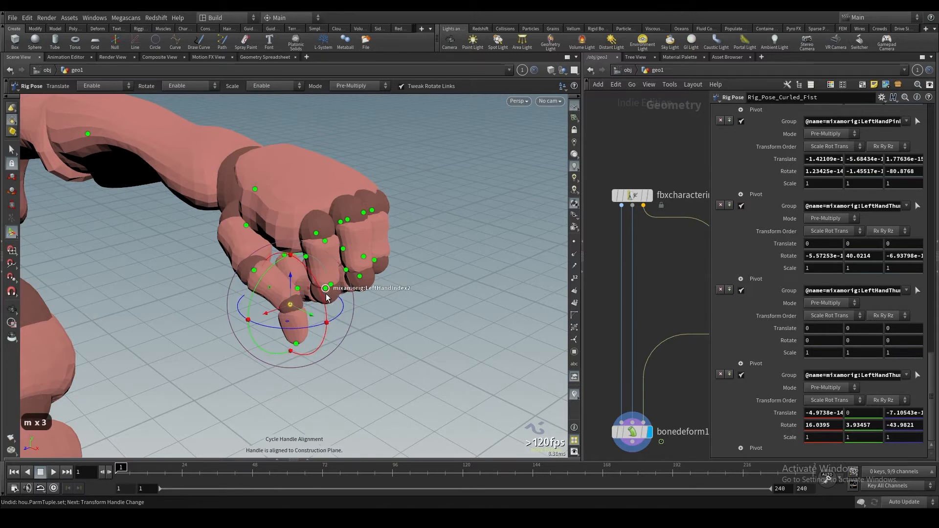
# Duplicate the curled-fist Rig Pose node, keeping the copy wired into bonedeform1, and rename the copy Rig_Pose_Splay
pyautogui.press('p')
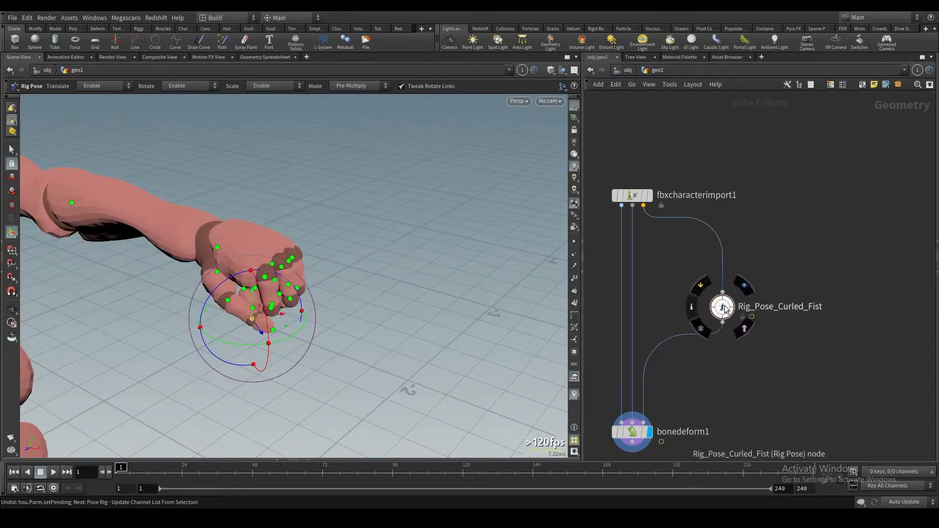
pyautogui.moveTo(725, 309); pyautogui.dragTo(671, 310)
pyautogui.doubleClick(719, 308)
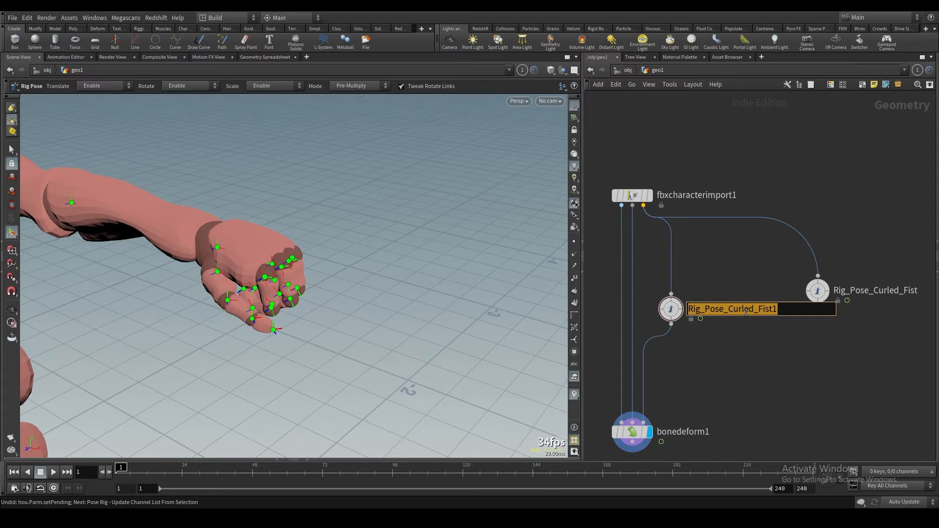
pyautogui.write('Rig_')
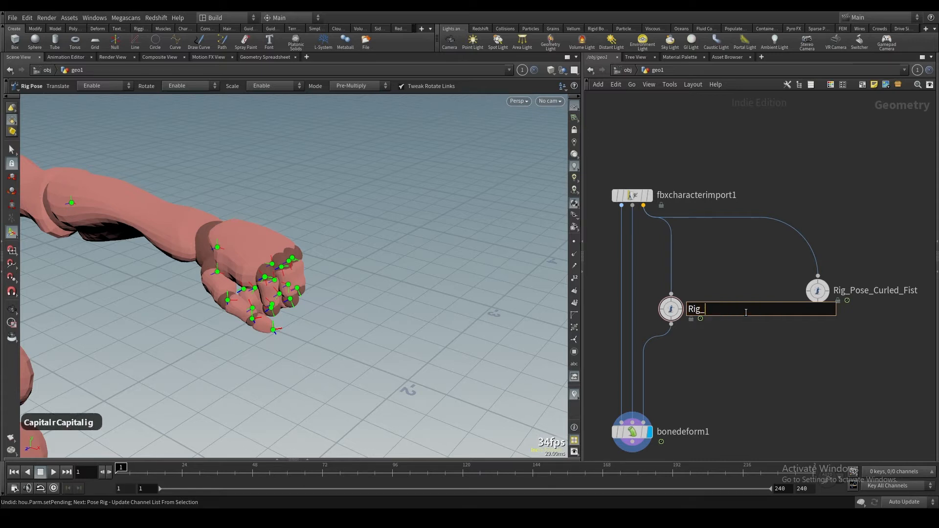
pyautogui.write('Pose_S')
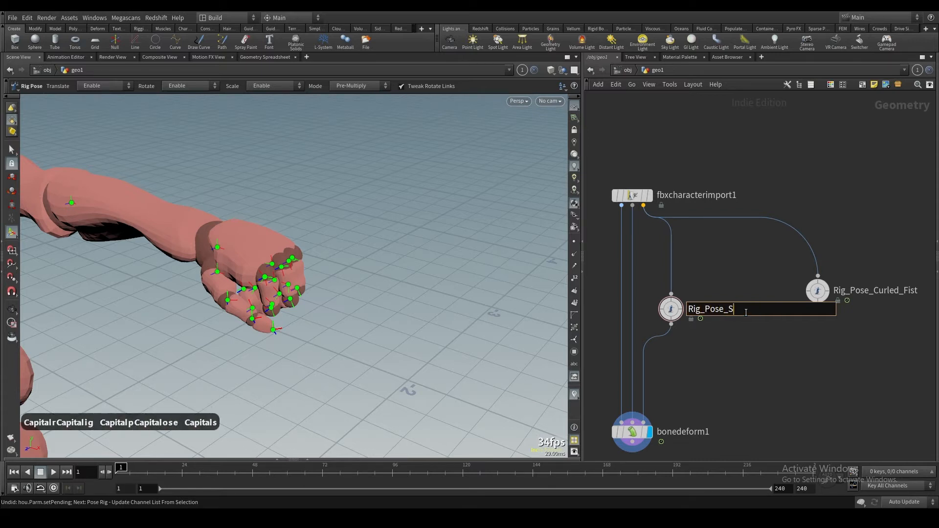
pyautogui.write('play')
pyautogui.press('Return')
# Clear all transformations from the Rig_Pose_Splay node
pyautogui.moveTo(717, 336); pyautogui.dragTo(674, 285)
pyautogui.press('p')
pyautogui.scroll(-3, 894, 152)
pyautogui.scroll(-10, 893, 152)
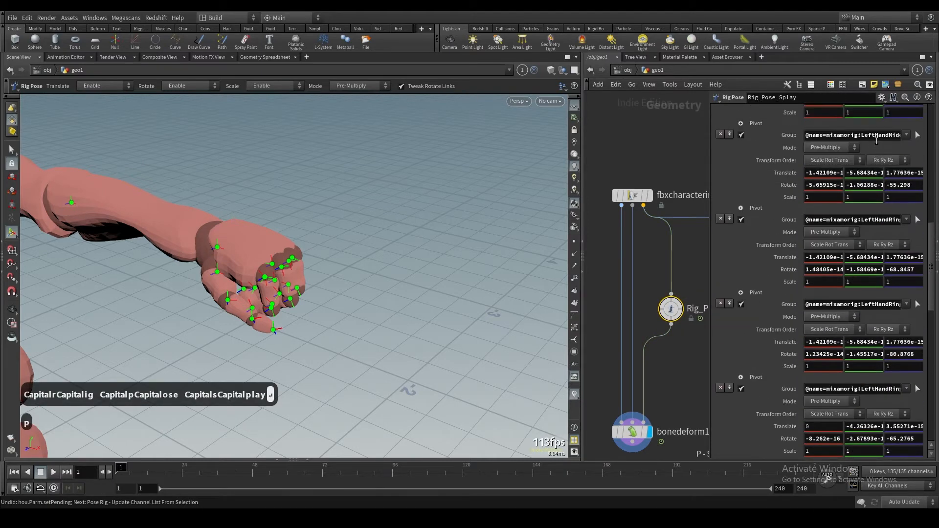
pyautogui.scroll(12, 876, 140)
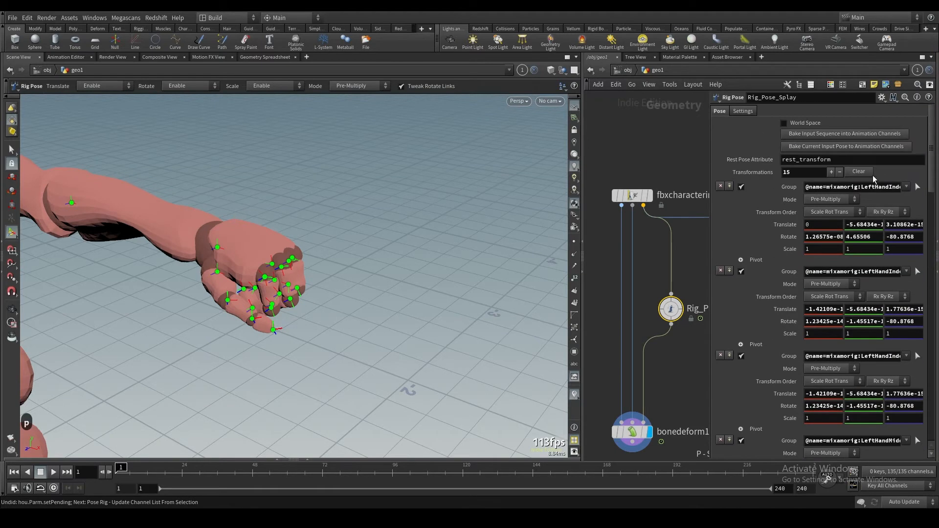
pyautogui.click(865, 172)
# Spread the left index, pinky and middle base joints to about -14.8, 19.5 and -8.4 on Y
pyautogui.keyDown('alt'); pyautogui.moveTo(274, 284); pyautogui.dragTo(289, 301); pyautogui.keyUp('alt')
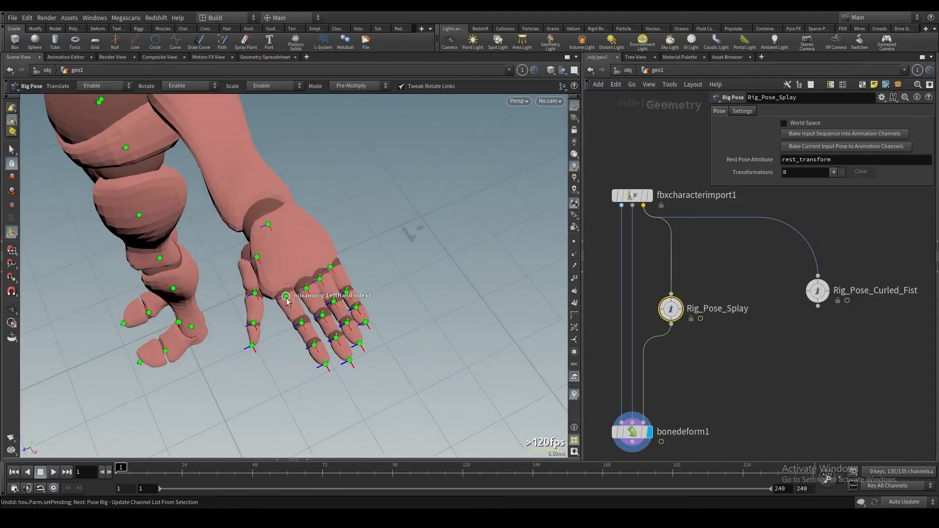
pyautogui.click(287, 298)
pyautogui.moveTo(271, 340); pyautogui.dragTo(375, 212)
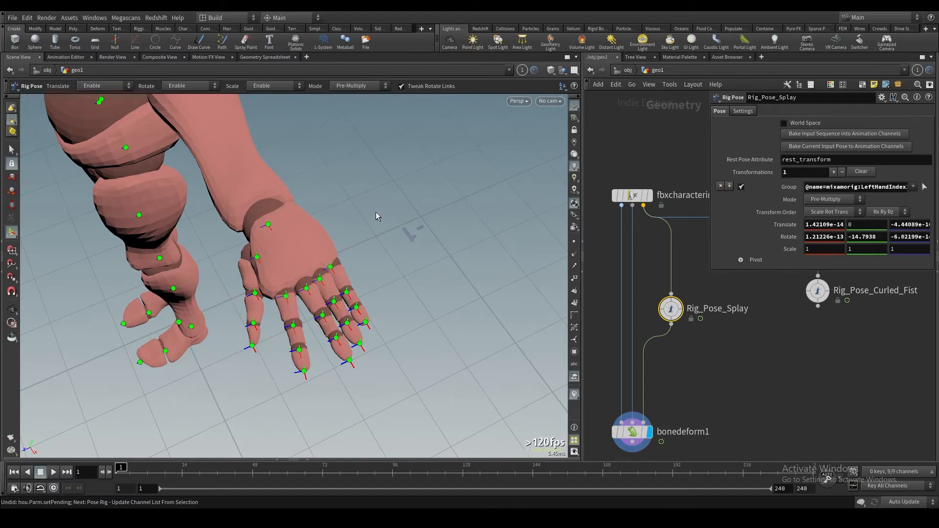
pyautogui.click(331, 268)
pyautogui.moveTo(336, 320); pyautogui.dragTo(283, 221)
pyautogui.click(306, 288)
pyautogui.moveTo(317, 338); pyautogui.dragTo(376, 169)
# Widen the splay by rotating the left index base joint to about -26.9 and the middle base joint to about -15 on Y
pyautogui.click(286, 294)
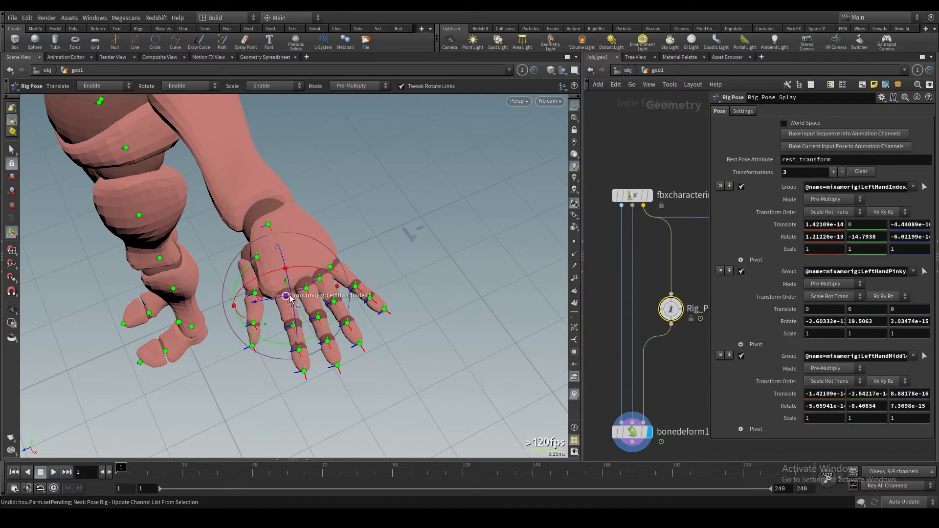
pyautogui.moveTo(272, 348); pyautogui.dragTo(333, 219)
pyautogui.click(303, 322)
pyautogui.moveTo(299, 342); pyautogui.dragTo(316, 344)
# Rotate the left pinky's base joint to about 28.9 and the ring finger's base joint to about 8 on Y
pyautogui.click(332, 288)
pyautogui.click(331, 266)
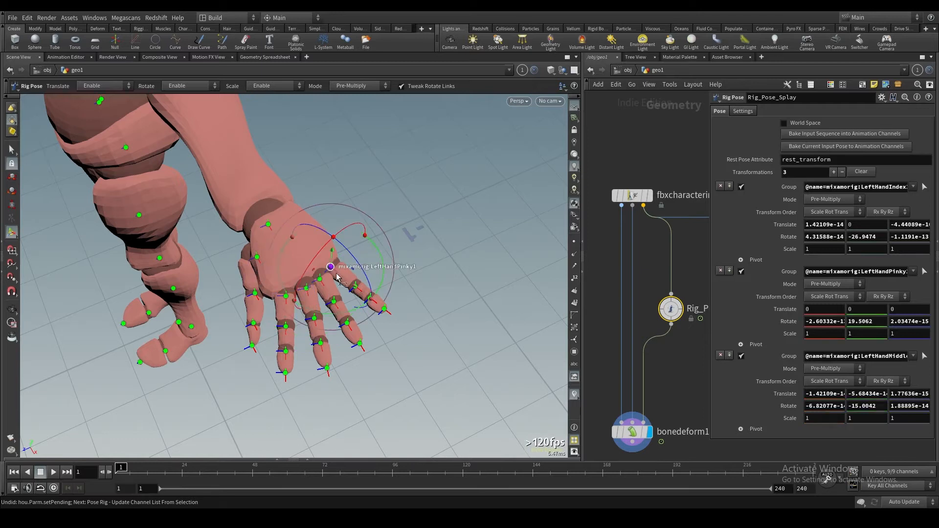
pyautogui.moveTo(345, 318); pyautogui.dragTo(344, 296)
pyautogui.click(327, 174)
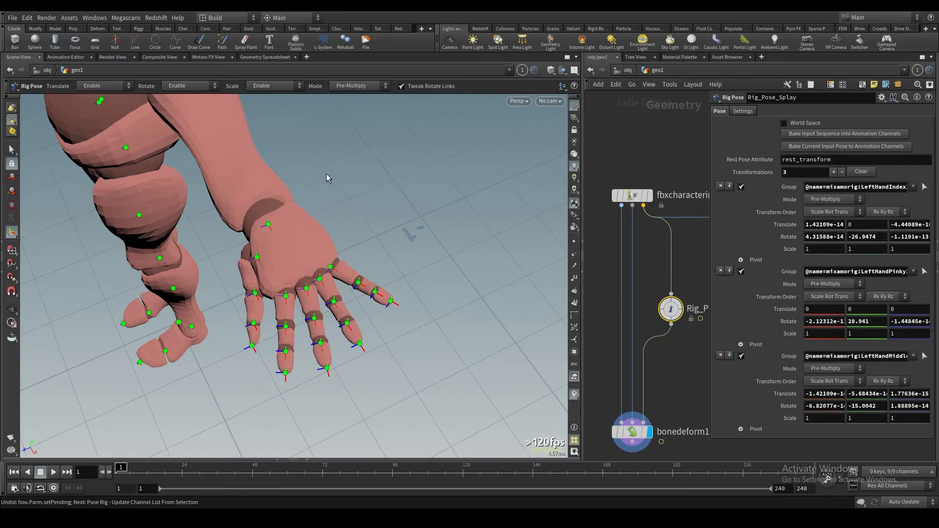
pyautogui.click(319, 279)
pyautogui.moveTo(323, 333); pyautogui.dragTo(293, 293)
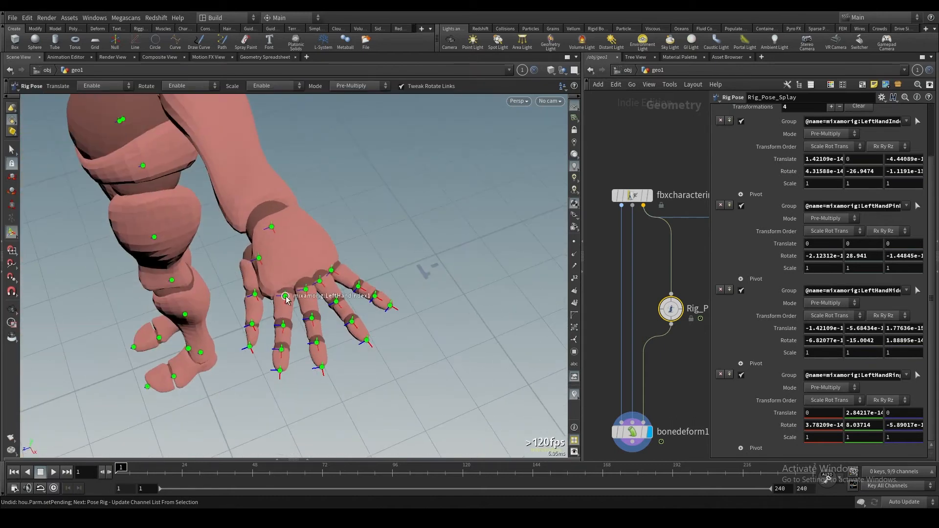
# Push the left index base joint to about -46.7 and the pinky base joint to about 49.9 on Y
pyautogui.click(286, 296)
pyautogui.moveTo(260, 340); pyautogui.dragTo(226, 274)
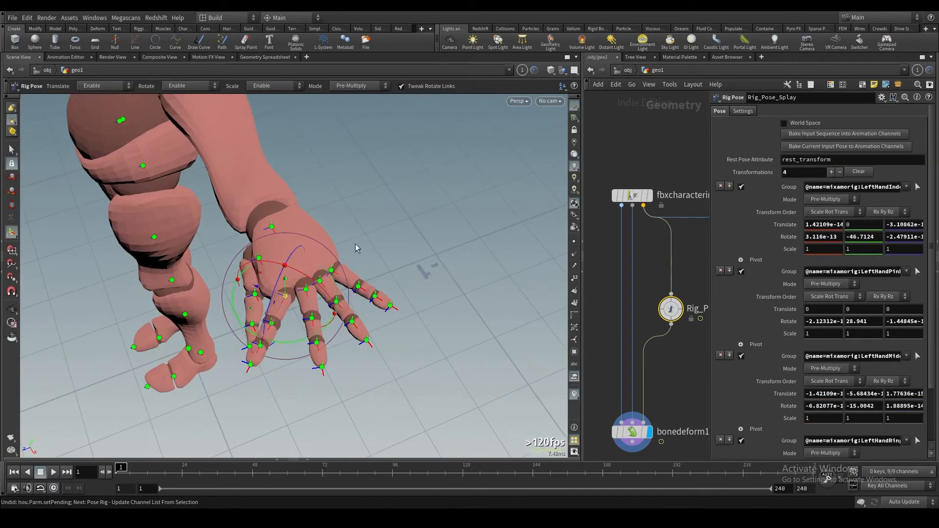
pyautogui.click(332, 270)
pyautogui.moveTo(331, 320); pyautogui.dragTo(348, 156)
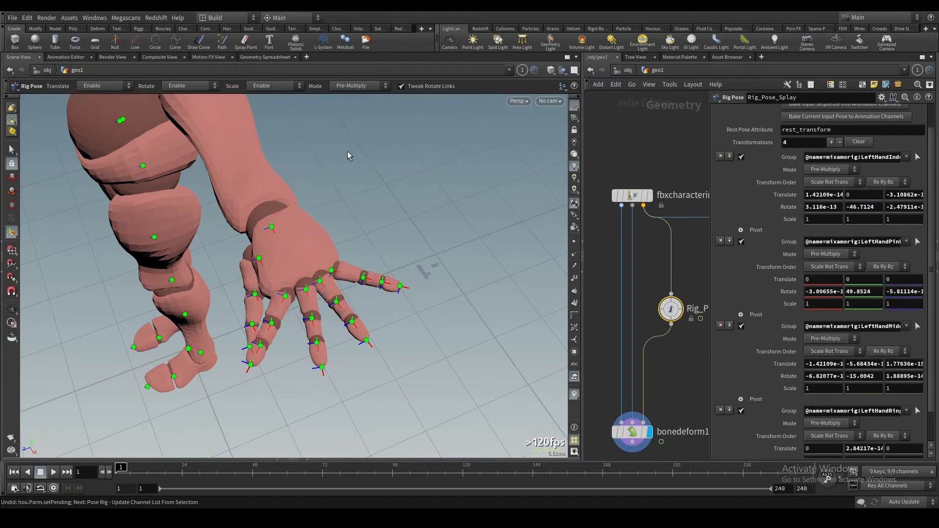
# Rotate the left ring finger's base joint to about 16.6 and the middle finger's base joint to about -23.5 on Y
pyautogui.click(320, 281)
pyautogui.moveTo(325, 332); pyautogui.dragTo(391, 191)
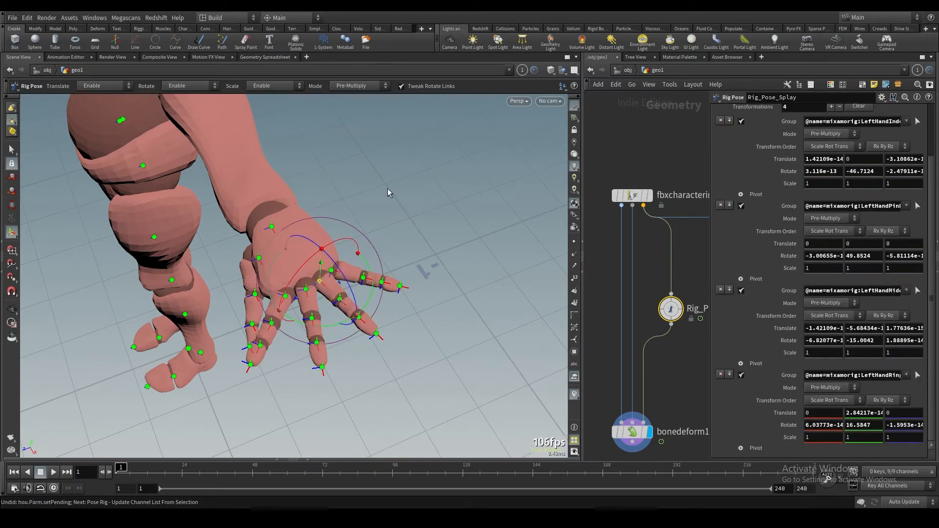
pyautogui.click(306, 290)
pyautogui.moveTo(300, 339); pyautogui.dragTo(290, 342)
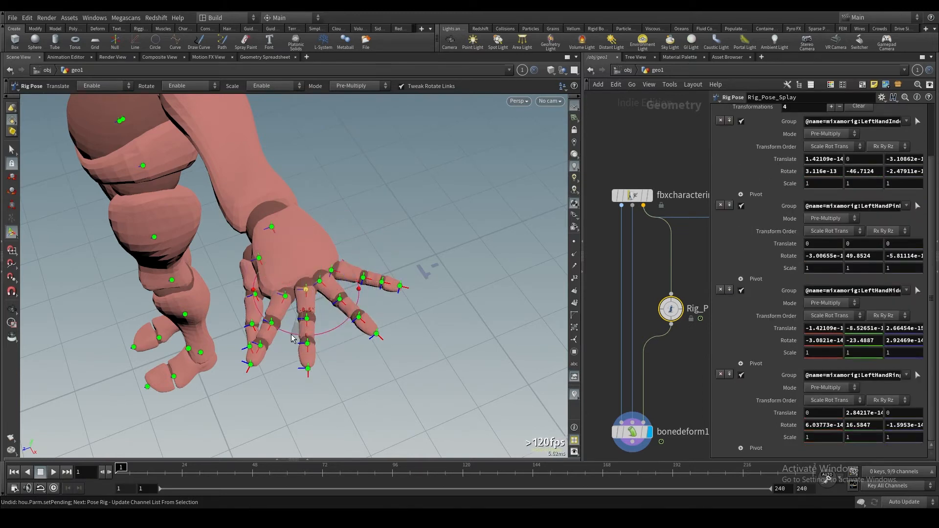
# Swing the left thumb's base joint outward to about -42.6 on Y and adjust the middle finger's base joint to about -19.3
pyautogui.moveTo(288, 223); pyautogui.dragTo(254, 215)
pyautogui.click(277, 279)
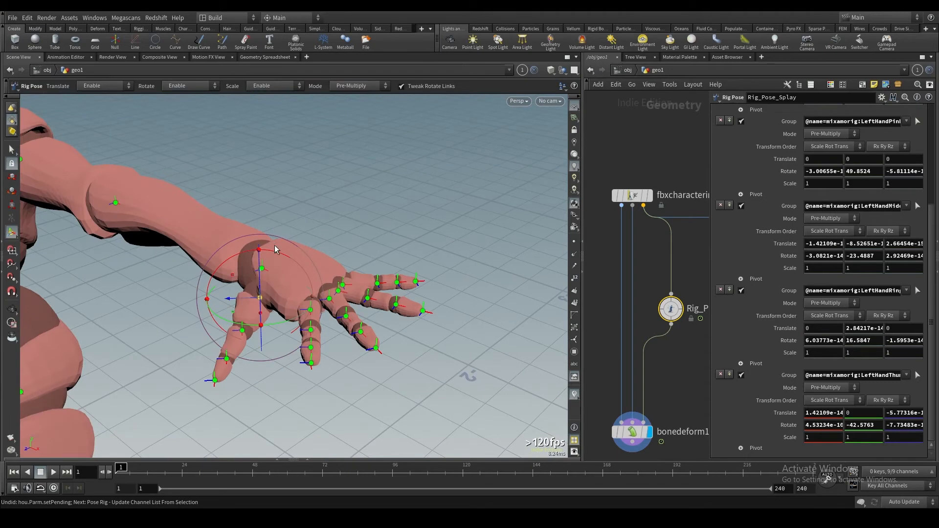
pyautogui.moveTo(325, 238); pyautogui.dragTo(254, 206)
pyautogui.moveTo(428, 218); pyautogui.dragTo(489, 217)
pyautogui.click(418, 291)
pyautogui.click(397, 281)
pyautogui.moveTo(411, 327); pyautogui.dragTo(384, 275)
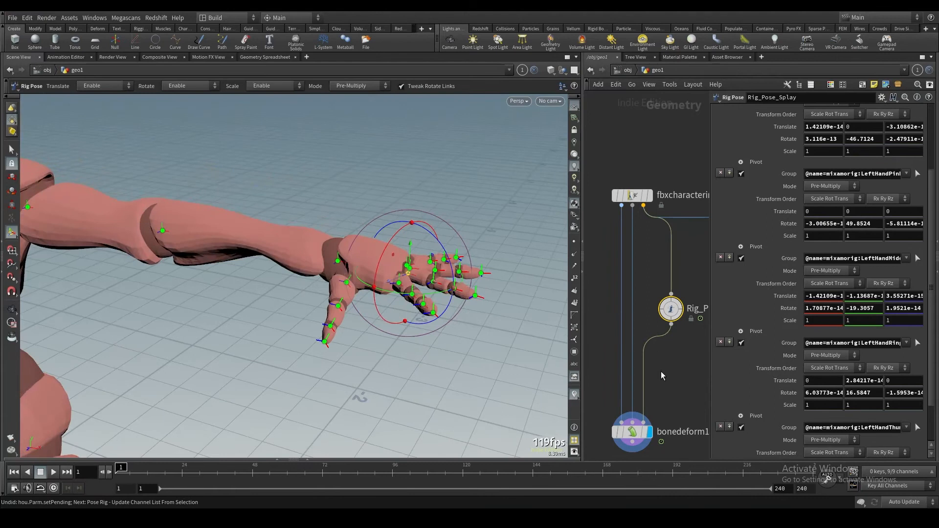
# Duplicate the splay Rig Pose node and clear all transformations from the copy wired to bonedeform1
pyautogui.scroll(-3, 662, 376)
pyautogui.moveTo(680, 381); pyautogui.dragTo(668, 342, button='middle')
pyautogui.press('p')
pyautogui.keyDown('alt'); pyautogui.moveTo(647, 314); pyautogui.dragTo(831, 341); pyautogui.keyUp('alt')
pyautogui.click(652, 310)
pyautogui.press('p')
pyautogui.scroll(3, 875, 166)
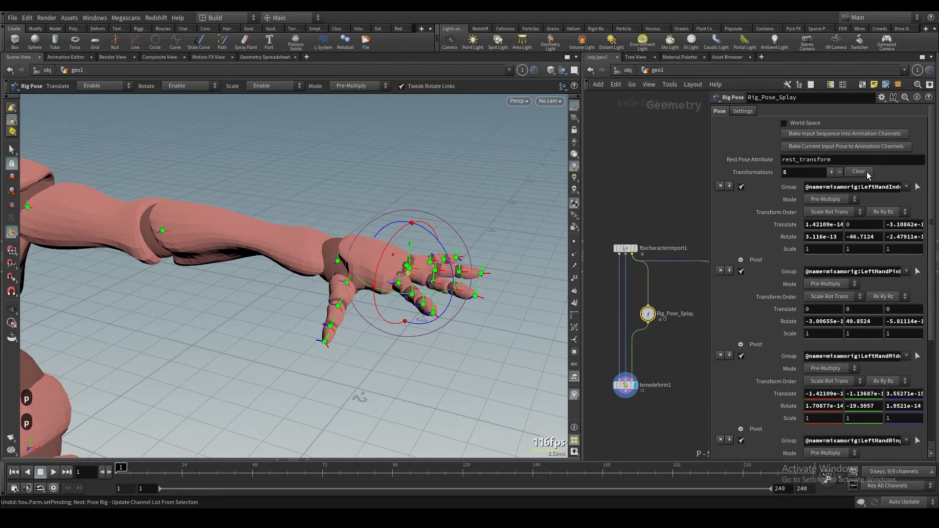
pyautogui.click(858, 171)
# Rename the cleared Rig Pose node Rig_Pose_Flex
pyautogui.scroll(5, 699, 335)
pyautogui.doubleClick(716, 311)
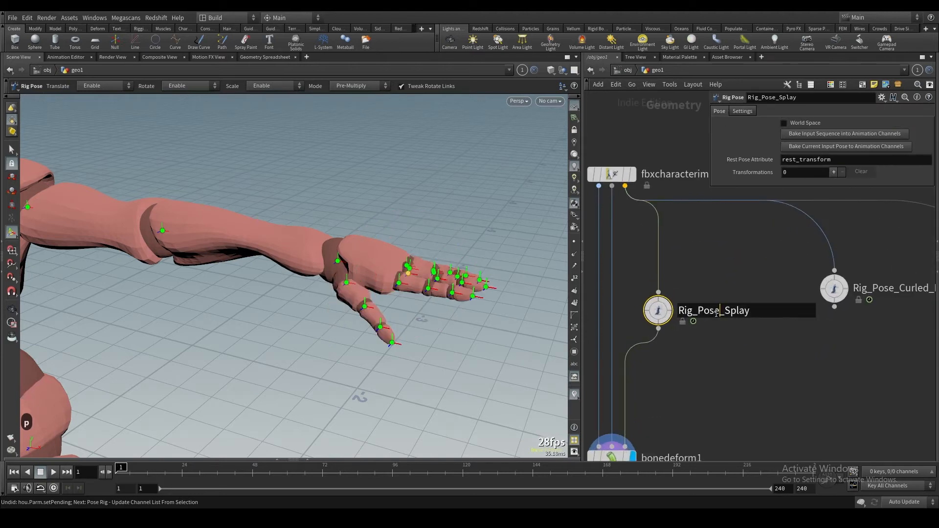
pyautogui.moveTo(727, 301); pyautogui.dragTo(725, 304)
pyautogui.press('capslock')
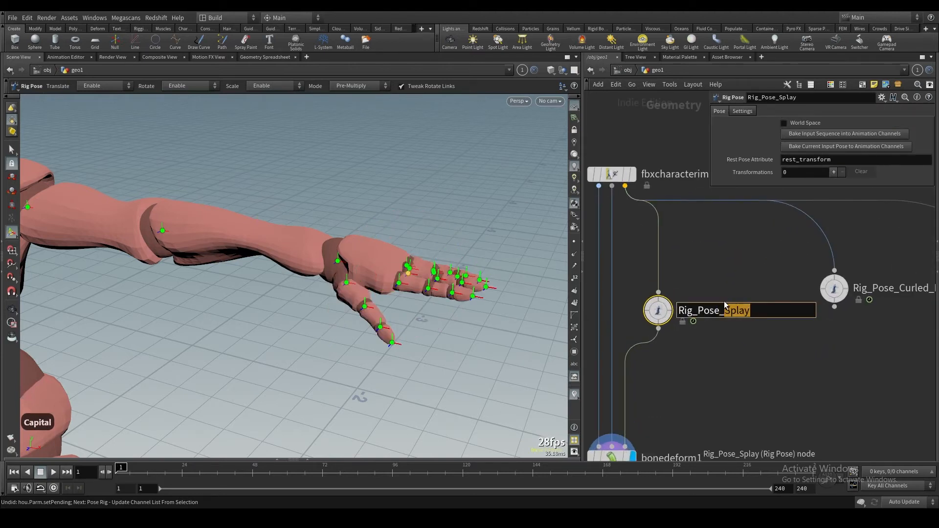
pyautogui.write('GF')
pyautogui.press('BackSpace')
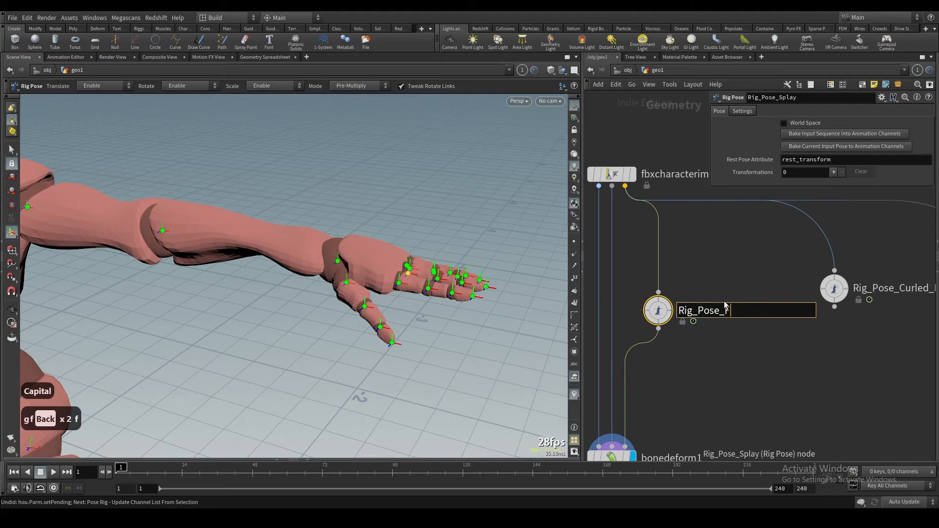
pyautogui.press('capslock')
pyautogui.write('lex')
pyautogui.press('Return')
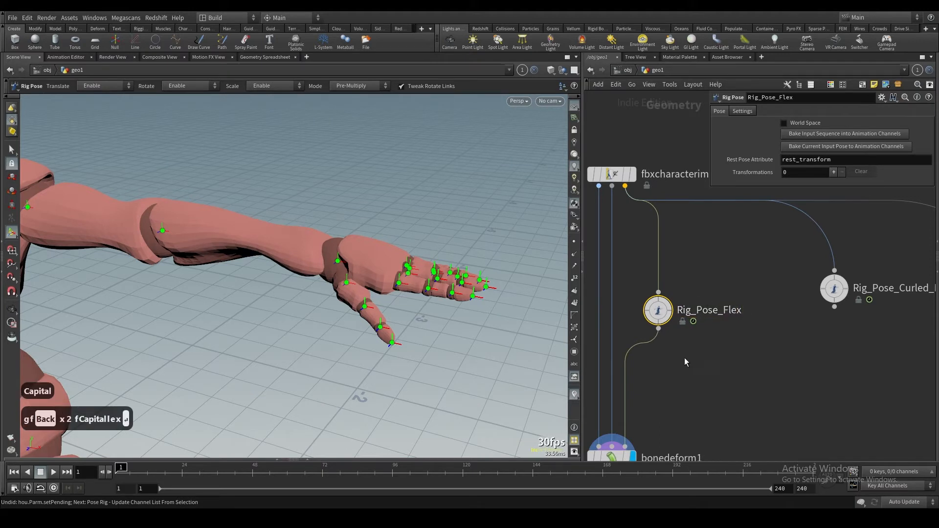
# Select the second and third joints of the left index, middle, ring and pinky fingers and rotate them together to about -98.86 on Z
pyautogui.keyDown('alt'); pyautogui.moveTo(401, 254); pyautogui.dragTo(415, 290); pyautogui.keyUp('alt')
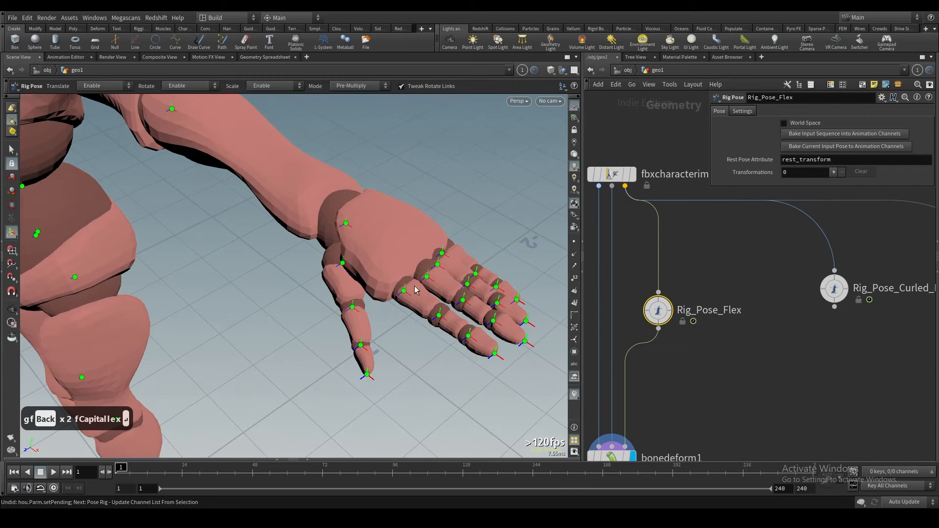
pyautogui.keyDown('alt'); pyautogui.moveTo(444, 256); pyautogui.dragTo(409, 299); pyautogui.keyUp('alt')
pyautogui.click(411, 303)
pyautogui.keyDown('shift'); pyautogui.click(424, 291); pyautogui.keyUp('shift')
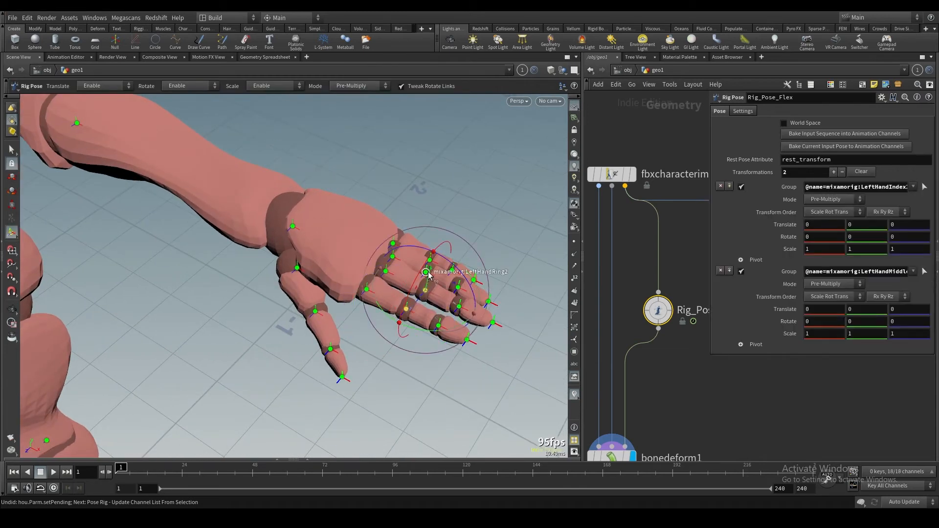
pyautogui.keyDown('shift'); pyautogui.click(426, 272); pyautogui.keyUp('shift')
pyautogui.keyDown('shift'); pyautogui.click(431, 260); pyautogui.keyUp('shift')
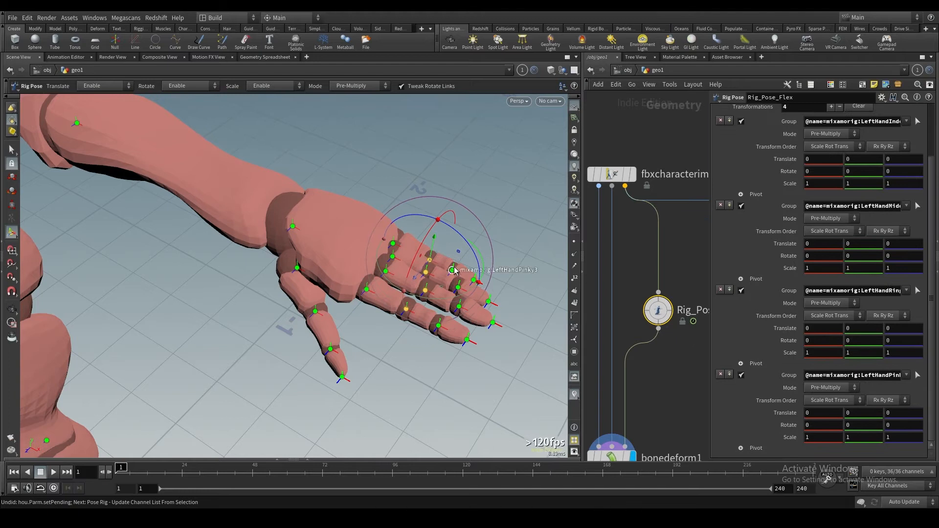
pyautogui.keyDown('shift'); pyautogui.click(454, 271); pyautogui.keyUp('shift')
pyautogui.keyDown('shift'); pyautogui.click(459, 302); pyautogui.keyUp('shift')
pyautogui.keyDown('shift'); pyautogui.click(459, 306); pyautogui.keyUp('shift')
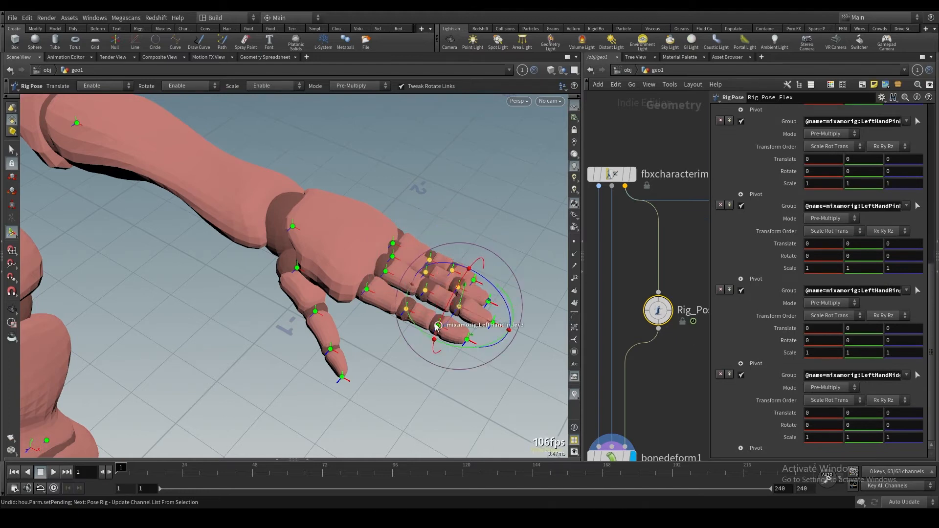
pyautogui.keyDown('shift'); pyautogui.click(438, 325); pyautogui.keyUp('shift')
pyautogui.keyDown('shift'); pyautogui.click(427, 290); pyautogui.keyUp('shift')
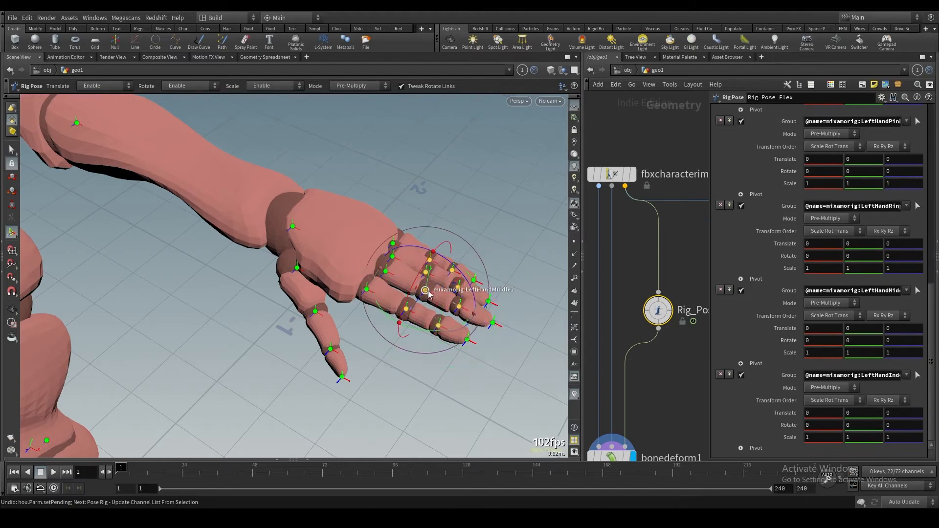
pyautogui.moveTo(442, 267); pyautogui.dragTo(406, 207)
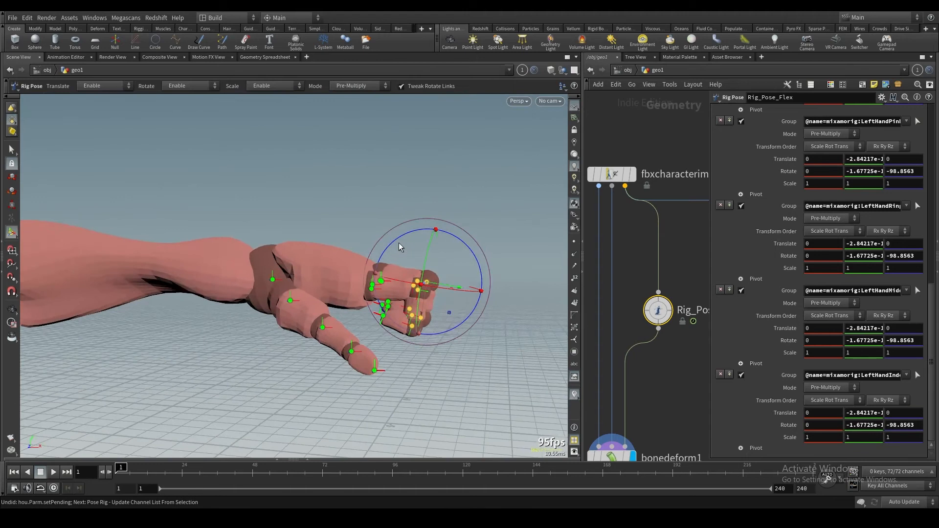
# Cycle the handle alignment and bend the left thumb's second joint inward to about 18.58, 12.53, 18.57
pyautogui.keyDown('alt'); pyautogui.moveTo(342, 264); pyautogui.dragTo(273, 264); pyautogui.keyUp('alt')
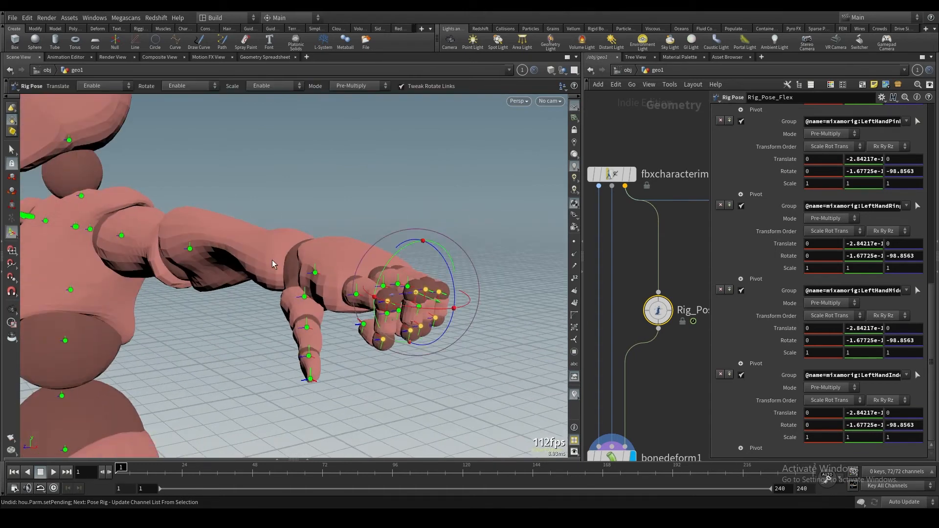
pyautogui.keyDown('alt'); pyautogui.moveTo(317, 287); pyautogui.dragTo(315, 278); pyautogui.keyUp('alt')
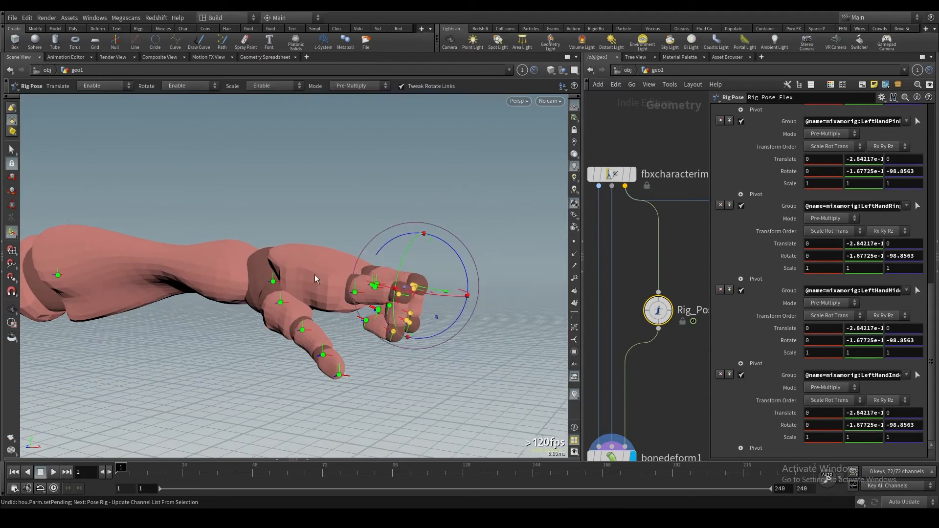
pyautogui.click(303, 329)
pyautogui.keyDown('alt'); pyautogui.moveTo(302, 330); pyautogui.dragTo(379, 350); pyautogui.keyUp('alt')
pyautogui.press('m')
pyautogui.press('m')
pyautogui.press('m')
pyautogui.press('m')
pyautogui.press('m')
pyautogui.press('m')
pyautogui.press('m')
# Bend the left thumb's third joint inward to about 34.93, 17.21, 34.92
pyautogui.click(324, 356)
pyautogui.press('m')
pyautogui.moveTo(359, 281)
pyautogui.keyDown('alt'); pyautogui.mouseDown()
pyautogui.moveTo(427, 215)
pyautogui.moveTo(372, 273)
pyautogui.mouseUp(); pyautogui.keyUp('alt')
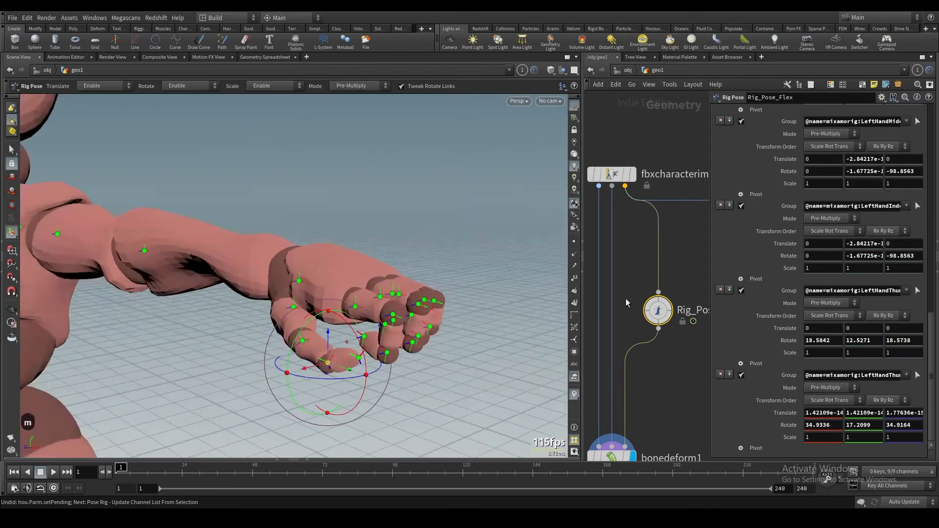
# Hide the node parameters and arrange the Flex, Curled_Fist and Splay Rig Pose nodes side by side in the network
pyautogui.scroll(-5, 651, 310)
pyautogui.press('p')
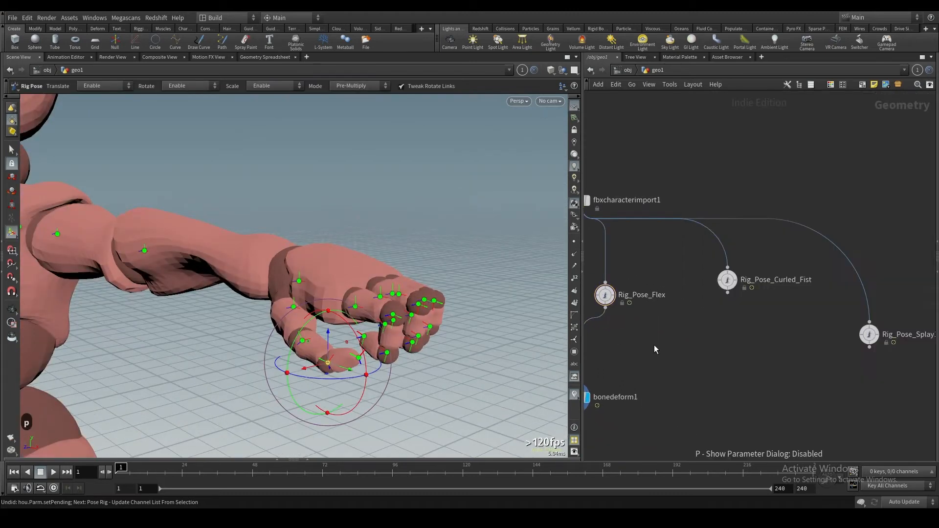
pyautogui.moveTo(654, 345); pyautogui.dragTo(673, 325, button='middle')
pyautogui.scroll(-2, 672, 325)
pyautogui.moveTo(734, 271); pyautogui.dragTo(724, 292)
pyautogui.moveTo(854, 319); pyautogui.dragTo(821, 294)
pyautogui.moveTo(632, 283); pyautogui.dragTo(664, 291)
# Duplicate the splay Rig Pose node and wire the copy into the animated pose input of bonedeform1
pyautogui.keyDown('alt'); pyautogui.moveTo(830, 296); pyautogui.dragTo(786, 304); pyautogui.keyUp('alt')
pyautogui.click(777, 310)
pyautogui.click(614, 364)
pyautogui.keyDown('alt'); pyautogui.moveTo(355, 268); pyautogui.dragTo(348, 337); pyautogui.keyUp('alt')
# Clear all joint transformations stored in the duplicated splay Rig Pose node
pyautogui.press('p')
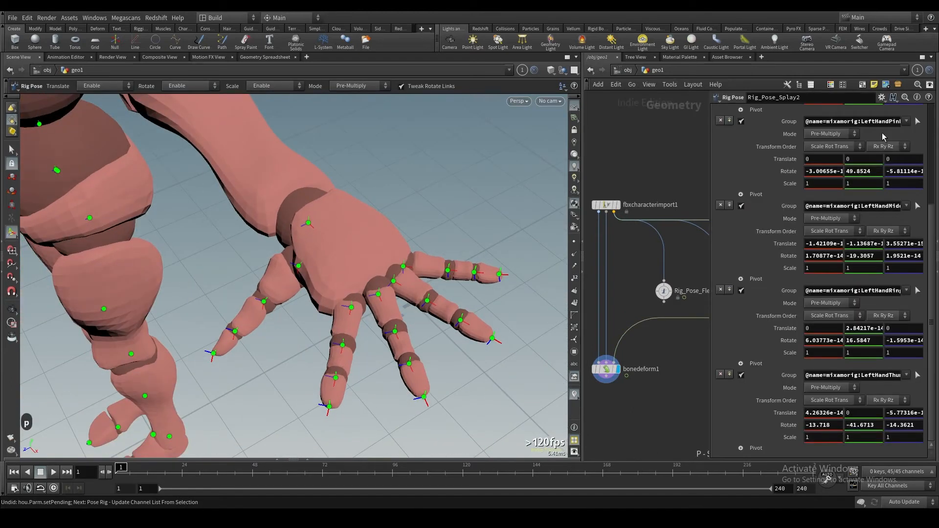
pyautogui.click(869, 171)
pyautogui.press('p')
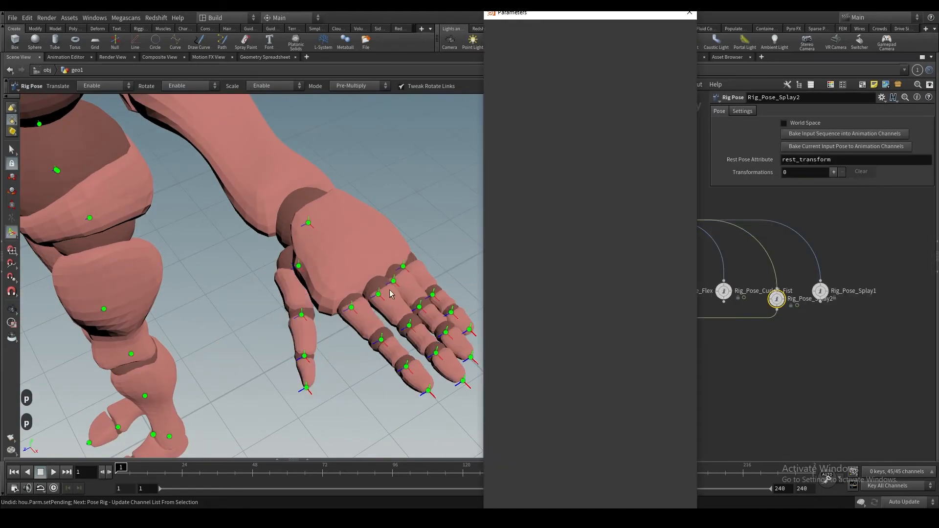
pyautogui.press('p')
# Rotate the base joints of the left index and middle fingers inward to about 25.15 and 11.64 on Y
pyautogui.click(352, 309)
pyautogui.moveTo(353, 351); pyautogui.dragTo(381, 307)
pyautogui.click(427, 264)
pyautogui.click(380, 295)
pyautogui.click(418, 285)
# Rotate the left ring and pinky base joints inward to about -14.46 and -14.88 on Y, and swing the thumb's base joint inward
pyautogui.click(393, 282)
pyautogui.click(519, 214)
pyautogui.click(403, 267)
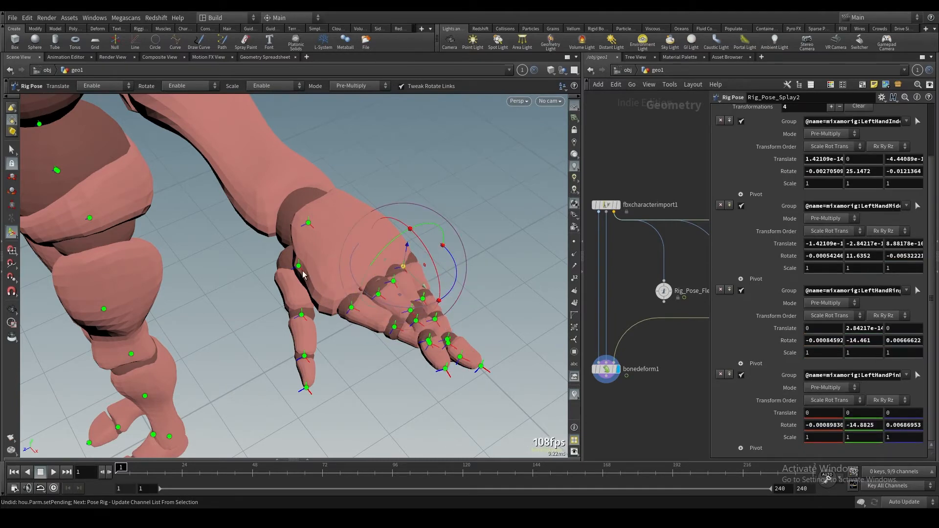
pyautogui.click(298, 266)
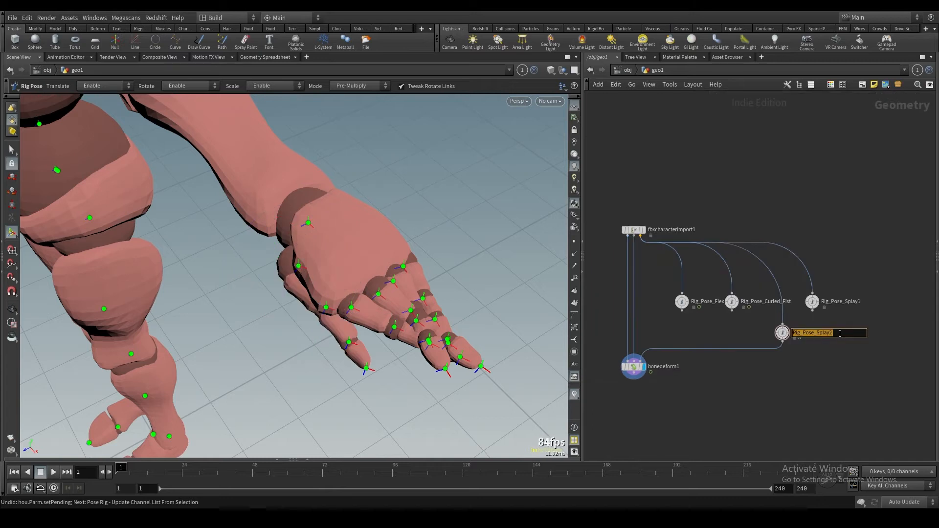
# Rename the Rig Pose node holding the closed-finger pose Rig_Pose_Splay_In
pyautogui.write('Rig_Pose_')
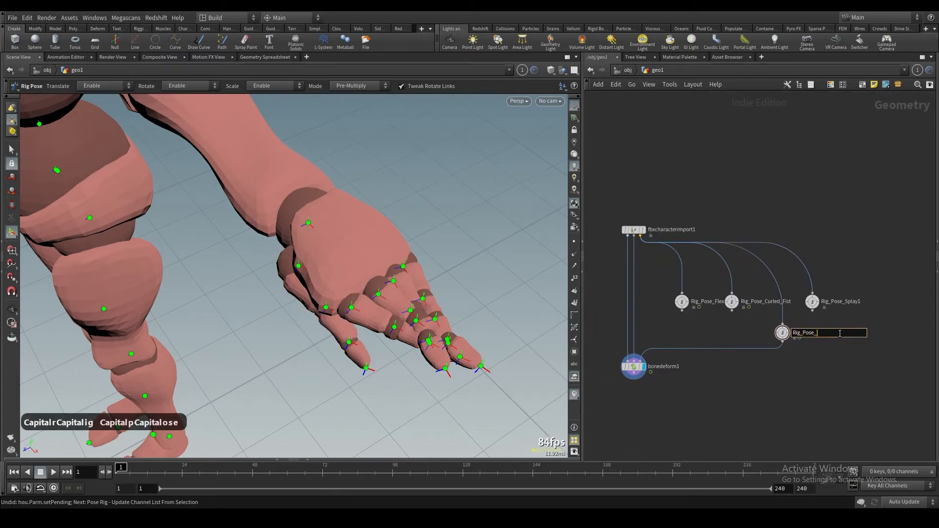
pyautogui.write('Splay_In')
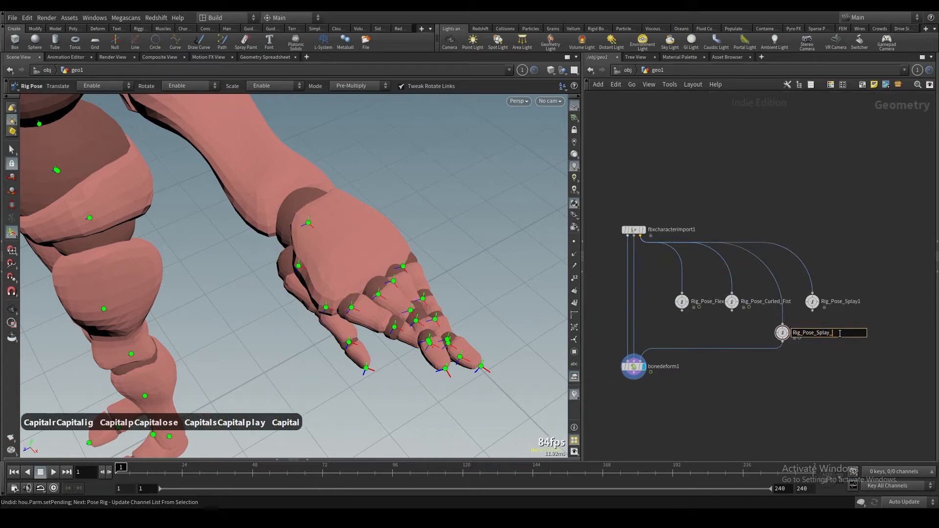
pyautogui.press('Return')
# Rename the original splay Rig Pose node Rig_Pose_Splay_Out
pyautogui.doubleClick(862, 301)
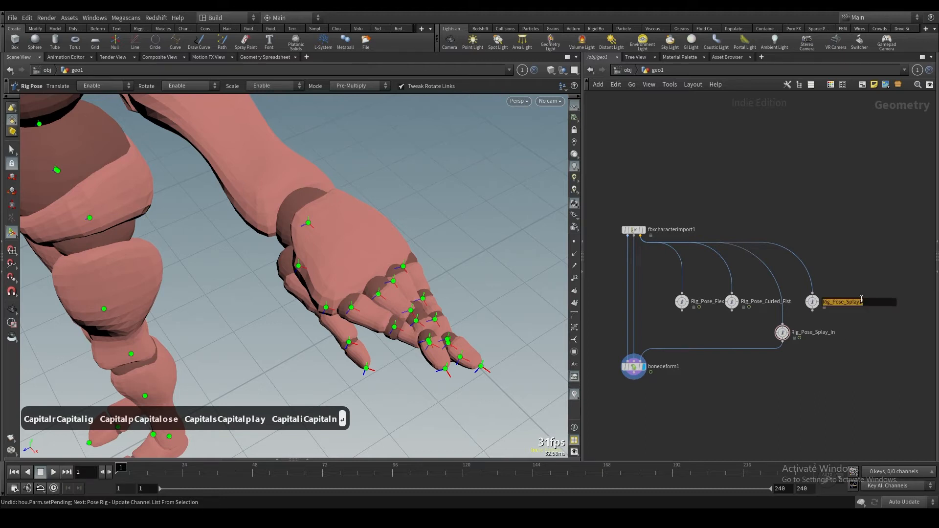
pyautogui.press('BackSpace')
pyautogui.write('_Out')
pyautogui.press('Return')
# Preview the flex, curled fist, splay-in and splay-out poses by wiring their Rig Pose nodes one after another into bonedeform1
pyautogui.moveTo(732, 301); pyautogui.dragTo(738, 316)
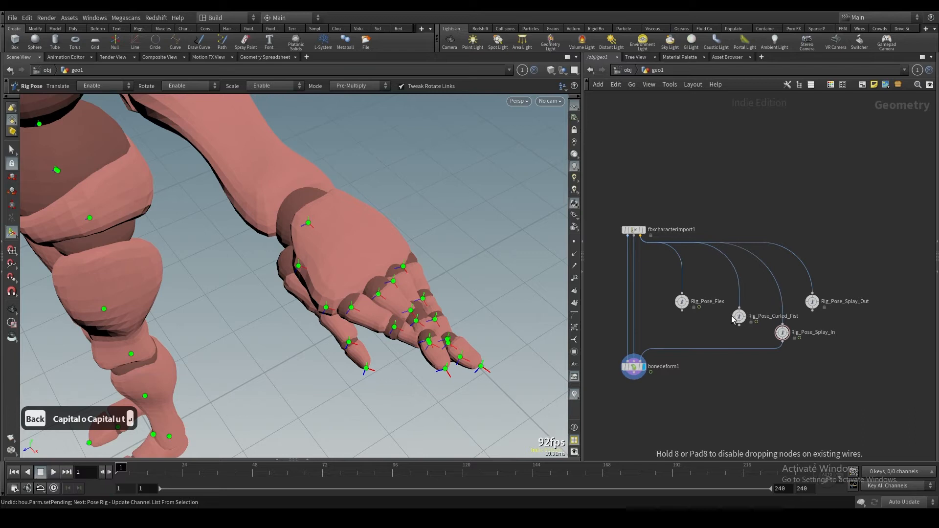
pyautogui.click(686, 315)
pyautogui.click(648, 361)
pyautogui.click(739, 327)
pyautogui.click(656, 359)
pyautogui.click(782, 340)
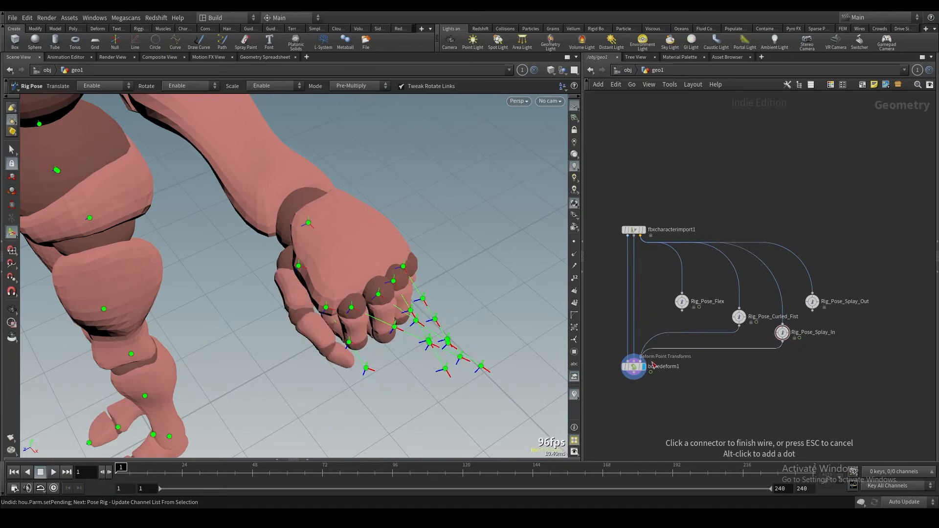
pyautogui.click(655, 359)
pyautogui.click(738, 325)
pyautogui.click(654, 359)
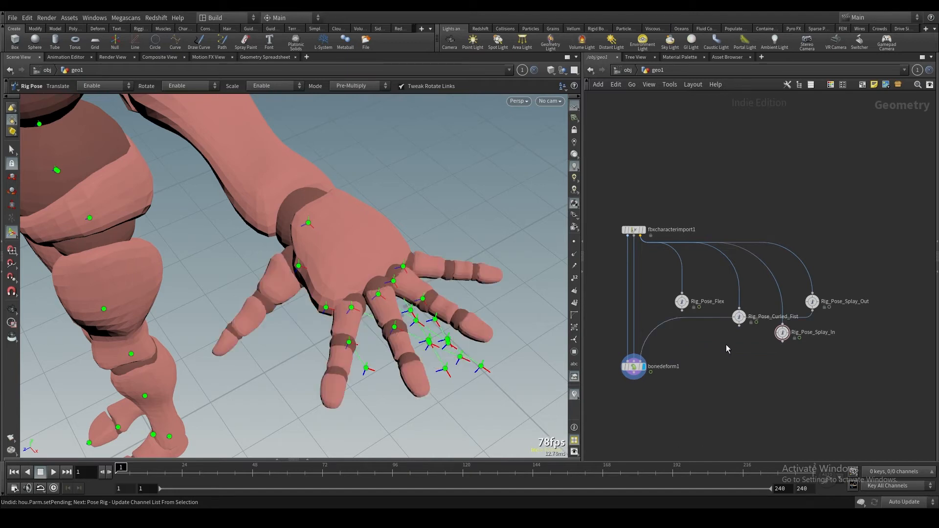
pyautogui.moveTo(674, 341); pyautogui.dragTo(863, 295)
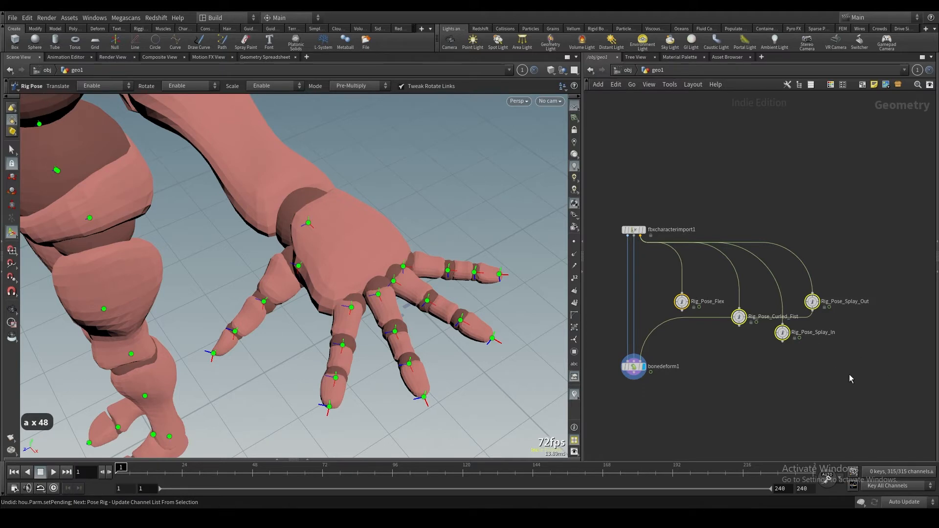
pyautogui.moveTo(859, 377); pyautogui.dragTo(648, 266)
pyautogui.press('a')
pyautogui.moveTo(678, 307); pyautogui.dragTo(785, 300)
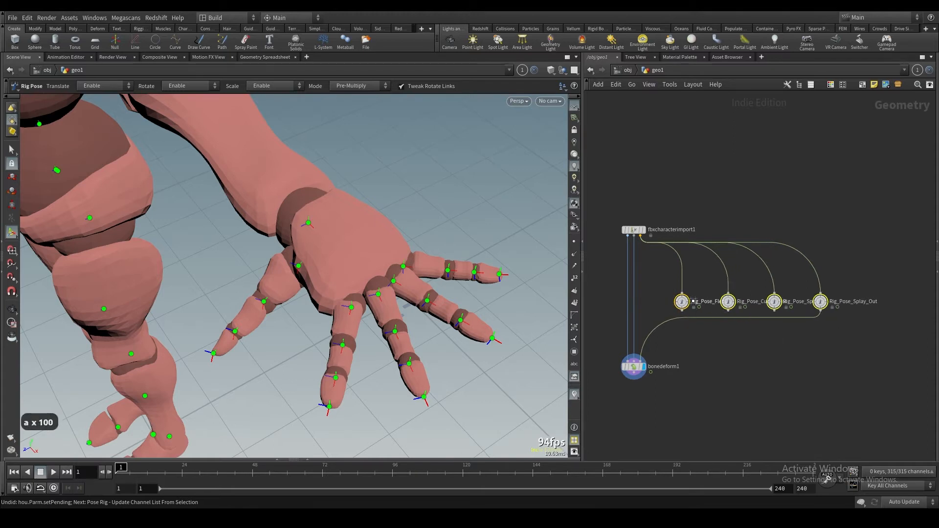
pyautogui.hotkey('ctrl', 'z')
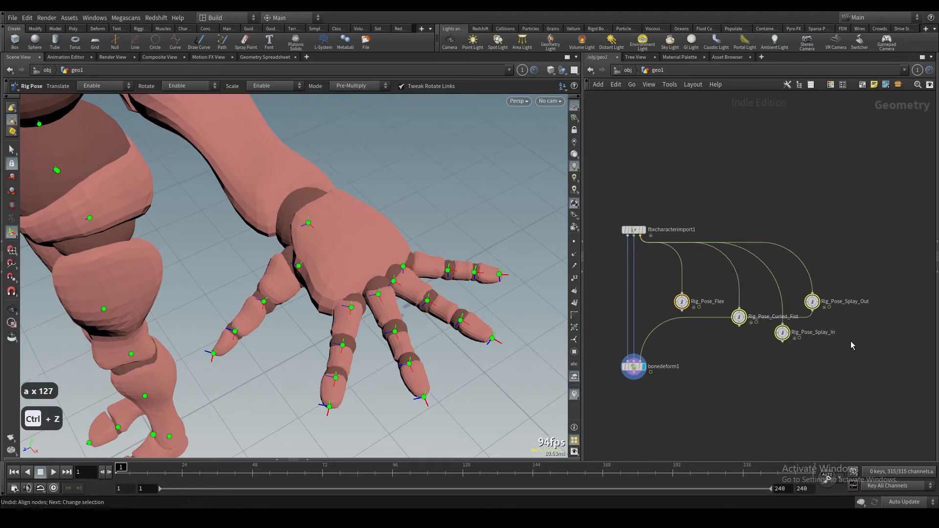
pyautogui.press('a')
pyautogui.moveTo(682, 301); pyautogui.dragTo(680, 441)
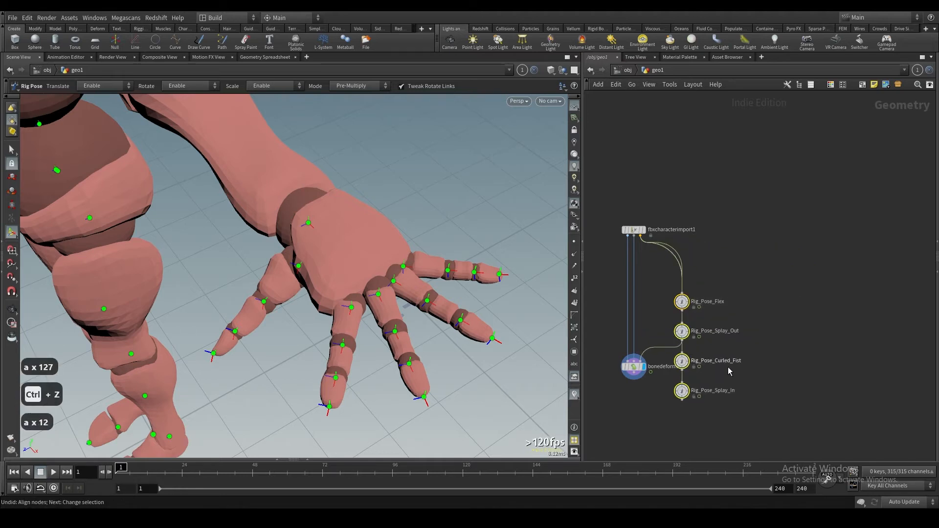
pyautogui.hotkey('ctrl', 'z')
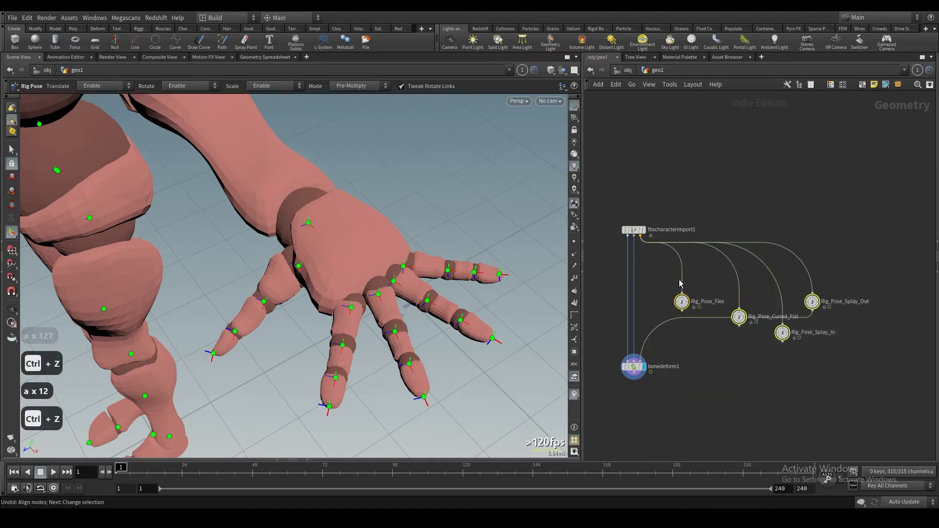
pyautogui.hotkey('shift', 'l')
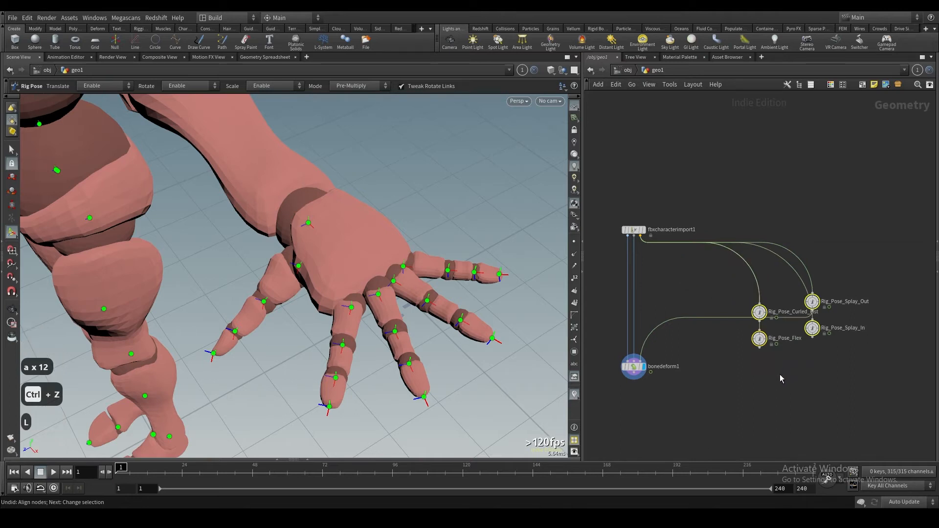
pyautogui.press('l')
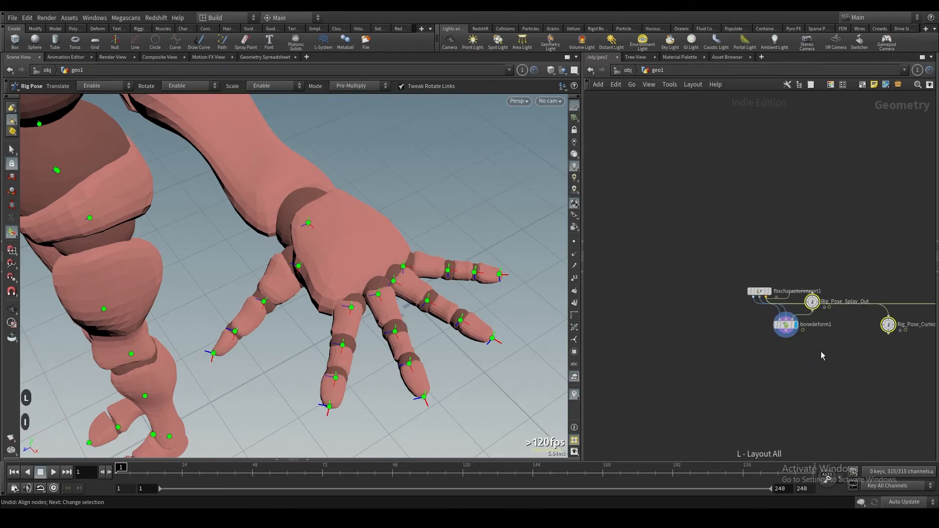
pyautogui.hotkey('ctrl', 'z')
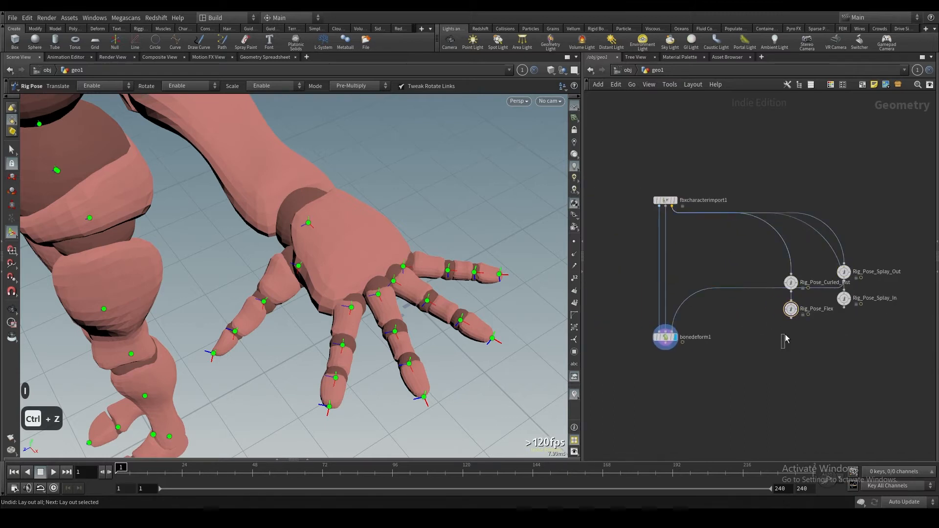
pyautogui.hotkey('ctrl', 'z')
pyautogui.hotkey('ctrl', 'z')
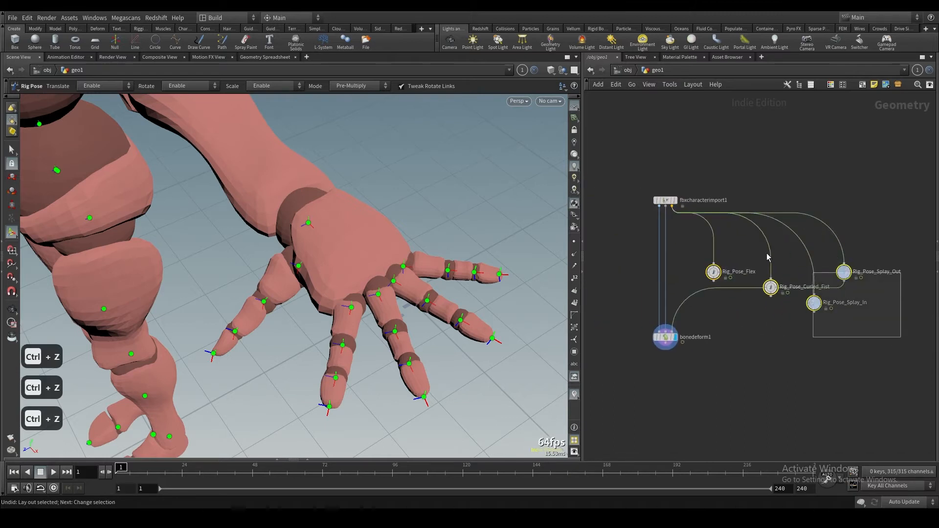
# Align the four Rig Pose nodes in one evenly spaced horizontal row and move bonedeform1 further below them
pyautogui.press('a')
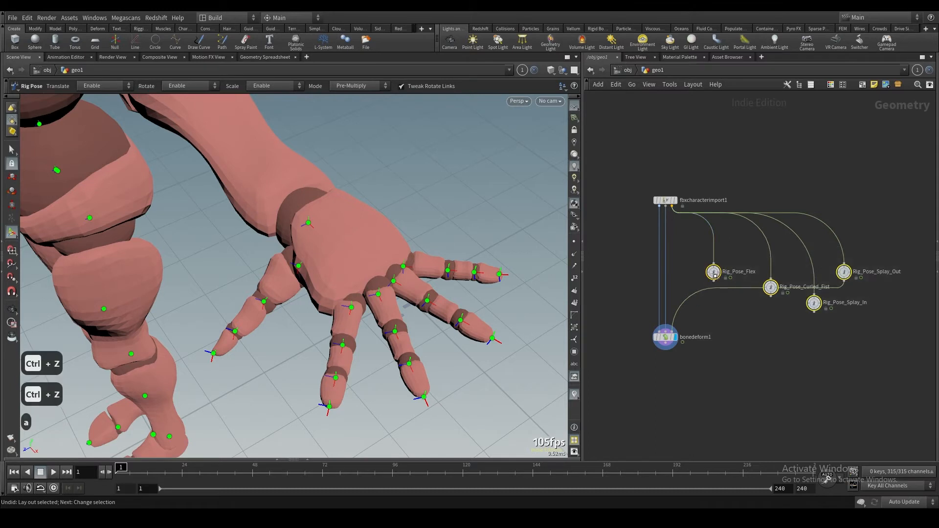
pyautogui.press('a')
pyautogui.press('a')
pyautogui.press('a')
pyautogui.press('a')
pyautogui.press('a')
pyautogui.press('a')
pyautogui.press('a')
pyautogui.press('a')
pyautogui.press('a')
pyautogui.press('a')
pyautogui.press('a')
pyautogui.press('a')
pyautogui.press('a')
pyautogui.press('a')
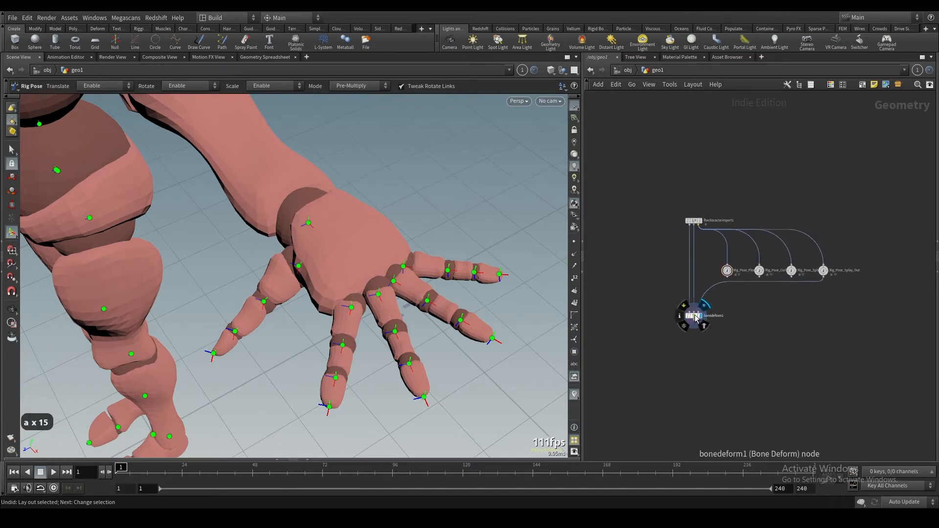
pyautogui.moveTo(696, 319); pyautogui.dragTo(680, 352)
pyautogui.scroll(3, 713, 315)
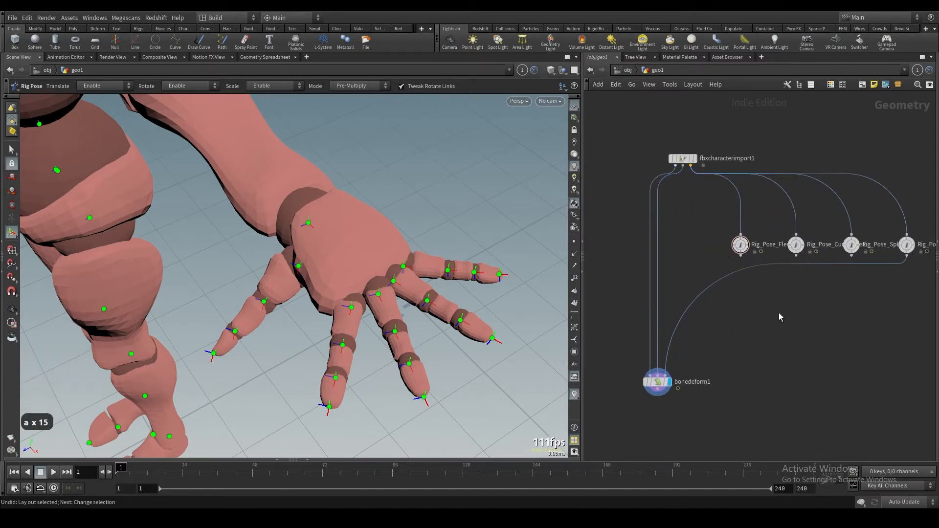
# Add a Null node and insert it between the animated pose output of fbxcharacterimport1 and bonedeform1
pyautogui.scroll(-4, 741, 328)
pyautogui.press('Tab')
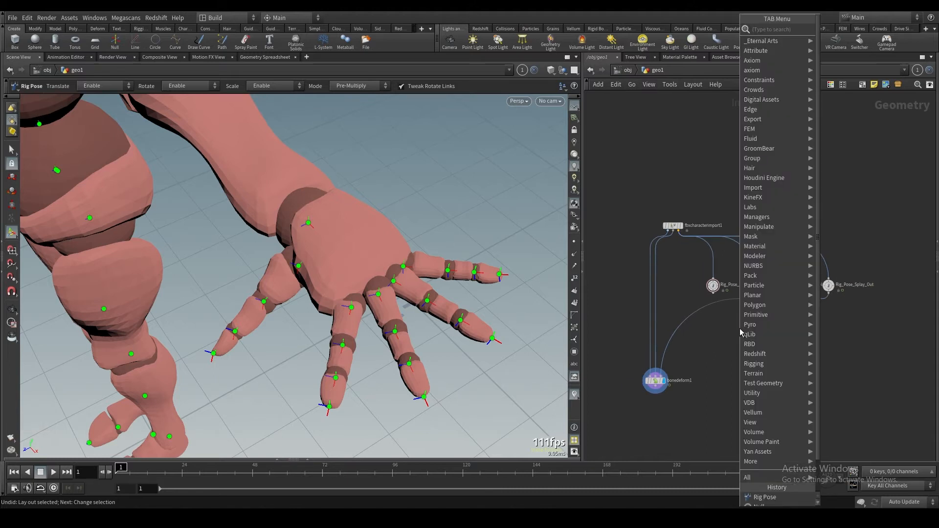
pyautogui.write('null')
pyautogui.press('Return')
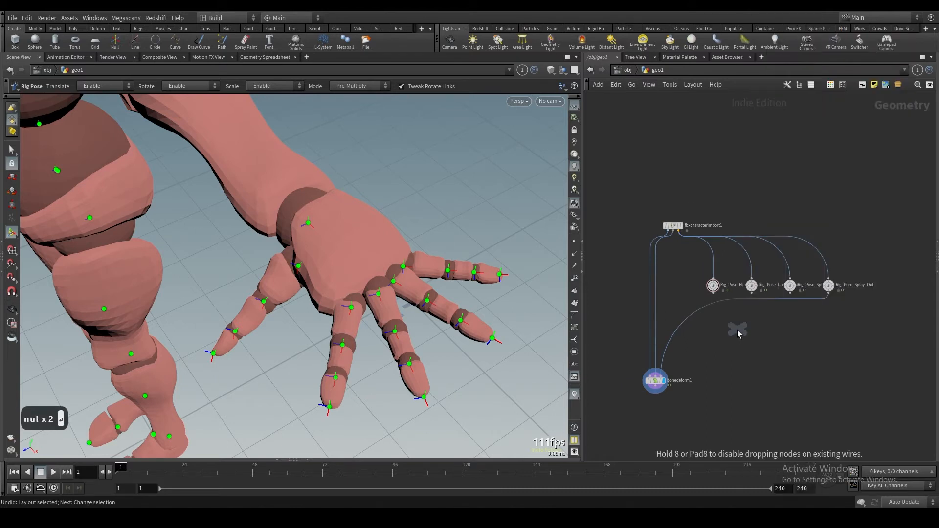
pyautogui.click(737, 329)
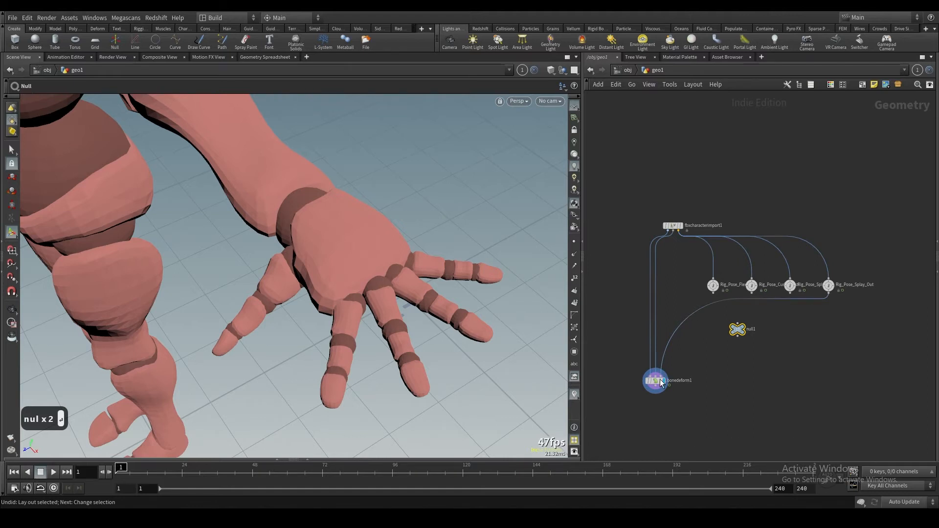
pyautogui.moveTo(657, 385); pyautogui.dragTo(641, 408)
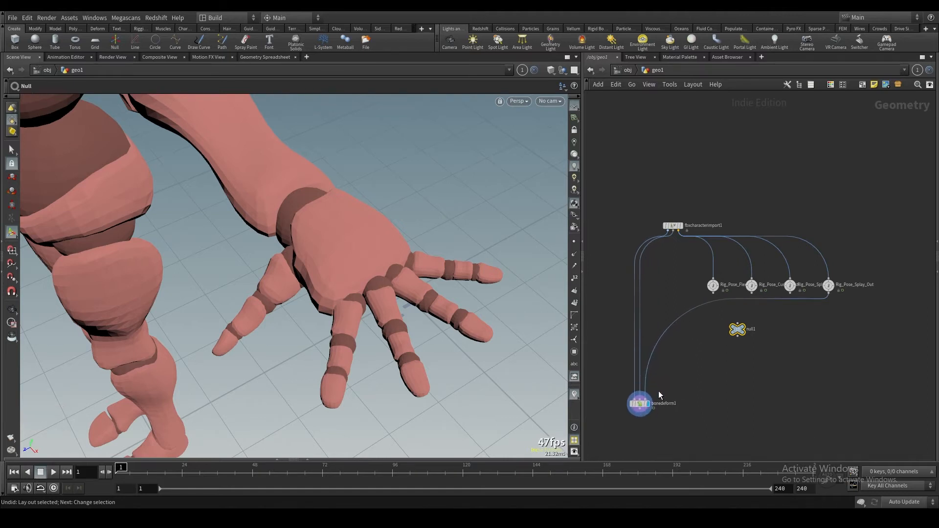
pyautogui.moveTo(733, 332); pyautogui.dragTo(664, 334)
pyautogui.click(667, 325)
pyautogui.click(678, 231)
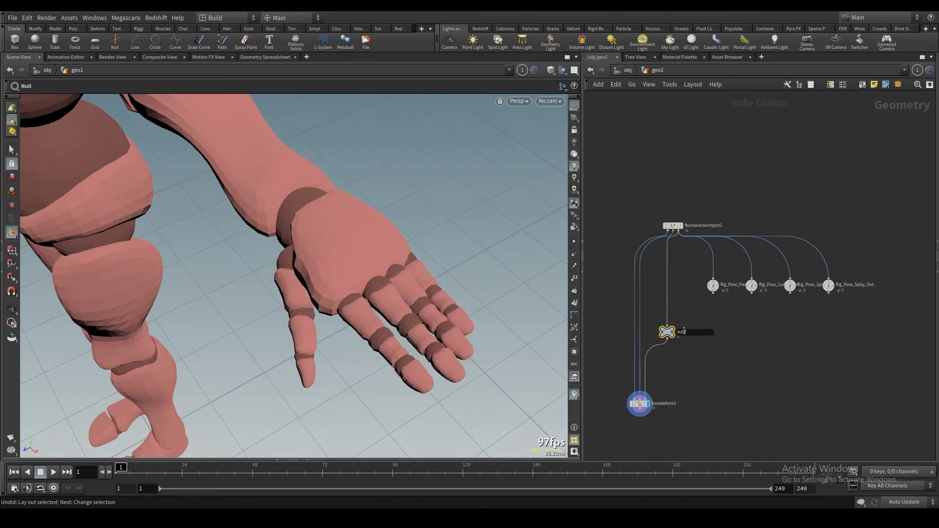
# Rename the inserted Null node Input1
pyautogui.press('capslock')
pyautogui.write('I')
pyautogui.press('capslock')
pyautogui.write('nput')
pyautogui.press('Return')
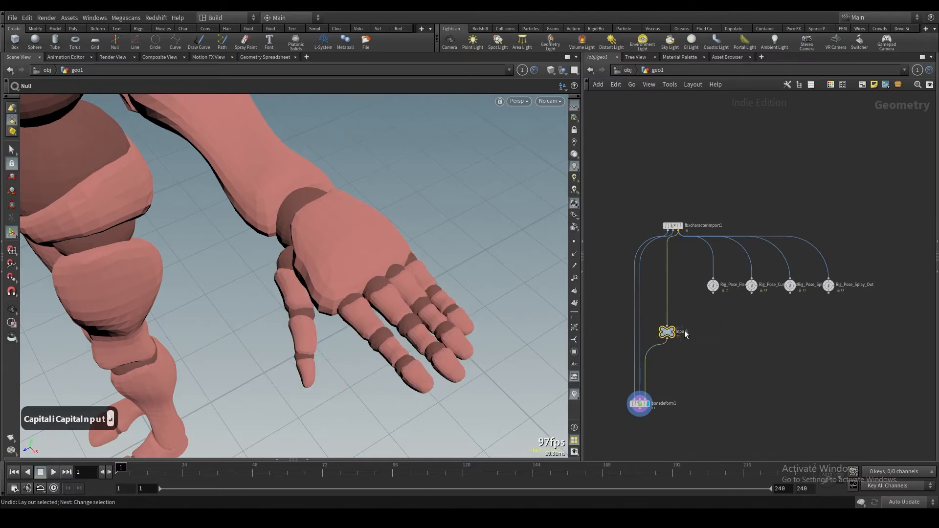
# Add a Skeleton Blend node below Input1 and wire Input1 into its first input, moving bonedeform1 down to make room
pyautogui.scroll(2, 696, 330)
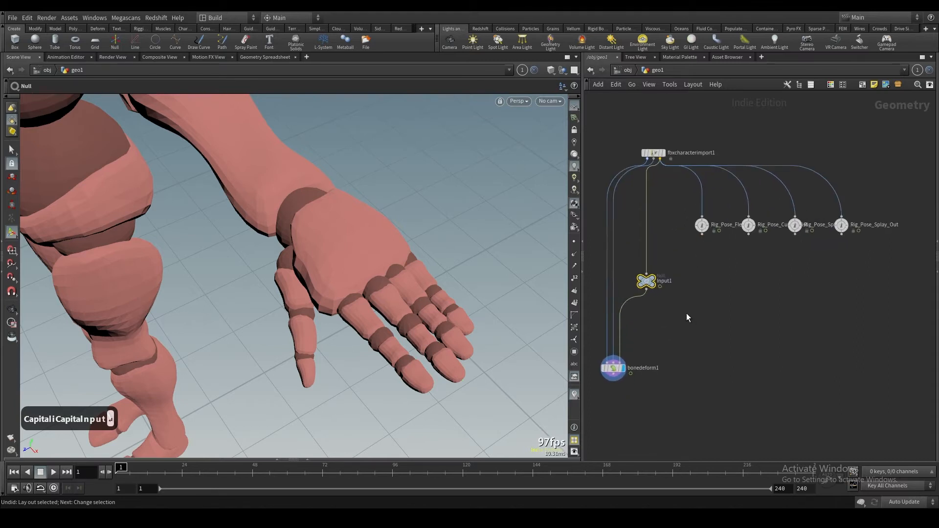
pyautogui.press('Tab')
pyautogui.write('skel')
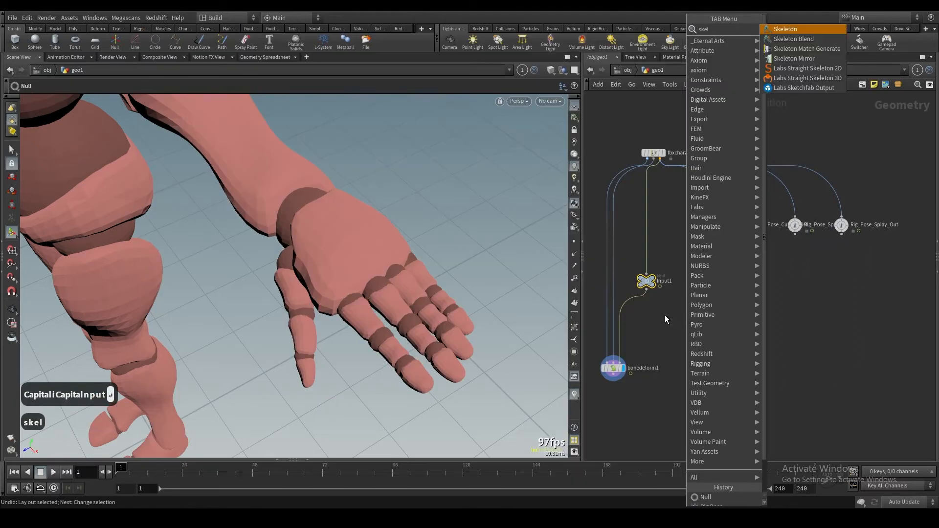
pyautogui.click(790, 43)
pyautogui.click(658, 331)
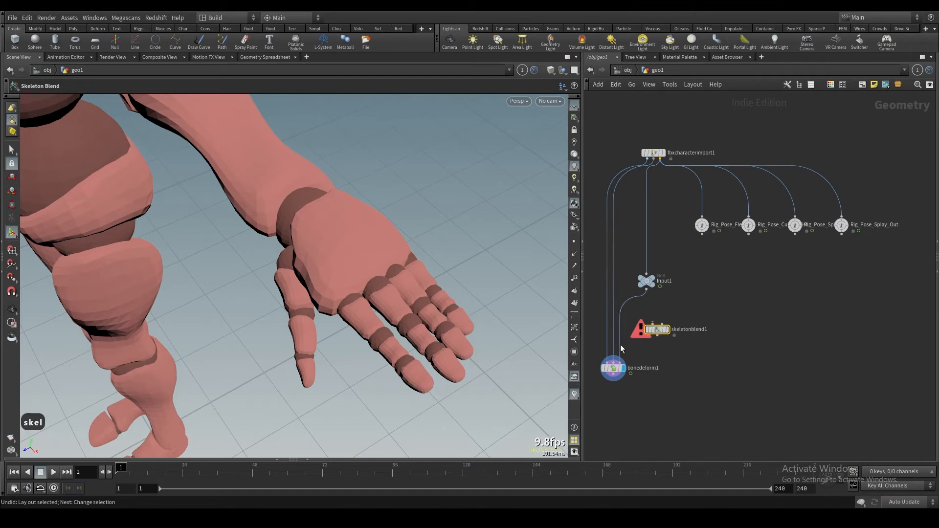
pyautogui.moveTo(621, 360); pyautogui.dragTo(615, 391)
pyautogui.moveTo(653, 330); pyautogui.dragTo(646, 289)
pyautogui.click(646, 318)
pyautogui.click(646, 289)
# Insert Rig_Pose_Curled_Fist between Input1 and the Skeleton Blend's second input, and feed the blend's output into bonedeform1
pyautogui.moveTo(705, 231); pyautogui.dragTo(713, 278)
pyautogui.moveTo(790, 230); pyautogui.dragTo(655, 314)
pyautogui.click(613, 392)
pyautogui.click(643, 337)
pyautogui.click(642, 341)
# Show the Skeleton Blend node's parameters and exclude Scale from its blended components
pyautogui.moveTo(646, 339)
pyautogui.press('[')
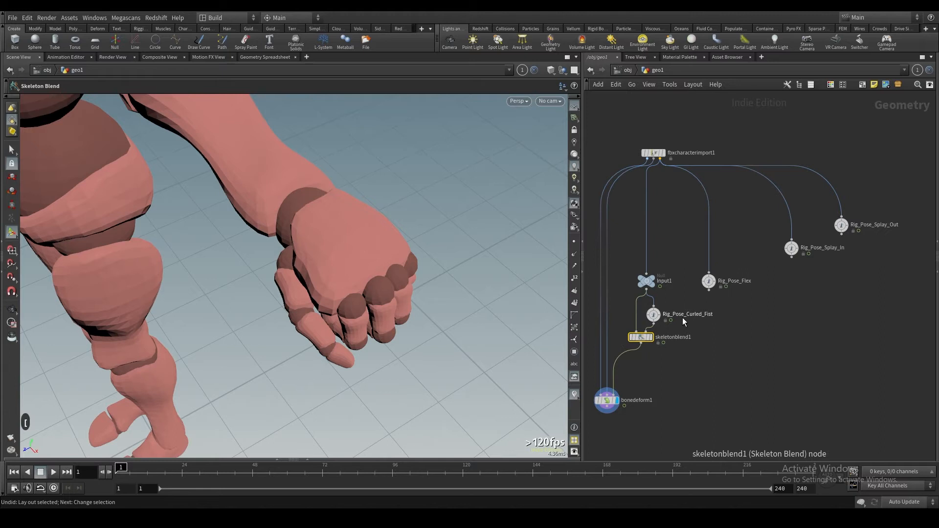
pyautogui.press('p')
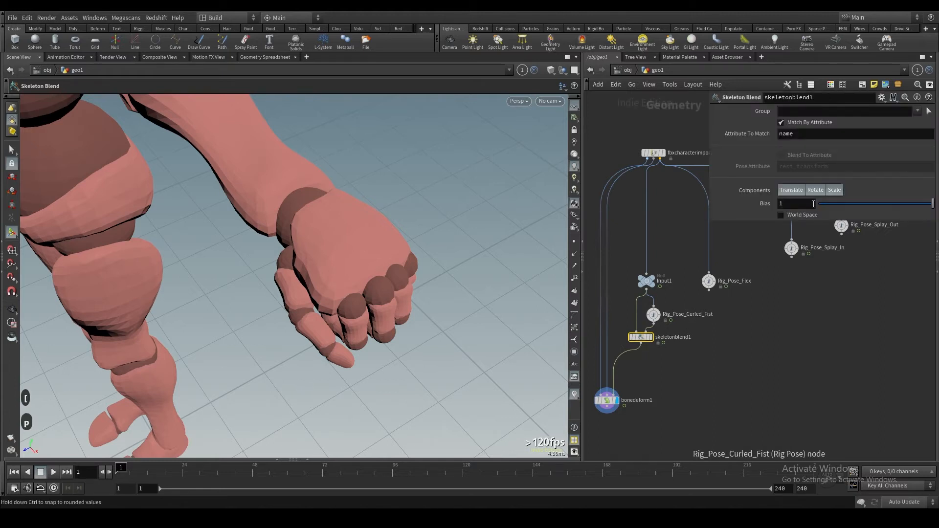
pyautogui.click(835, 190)
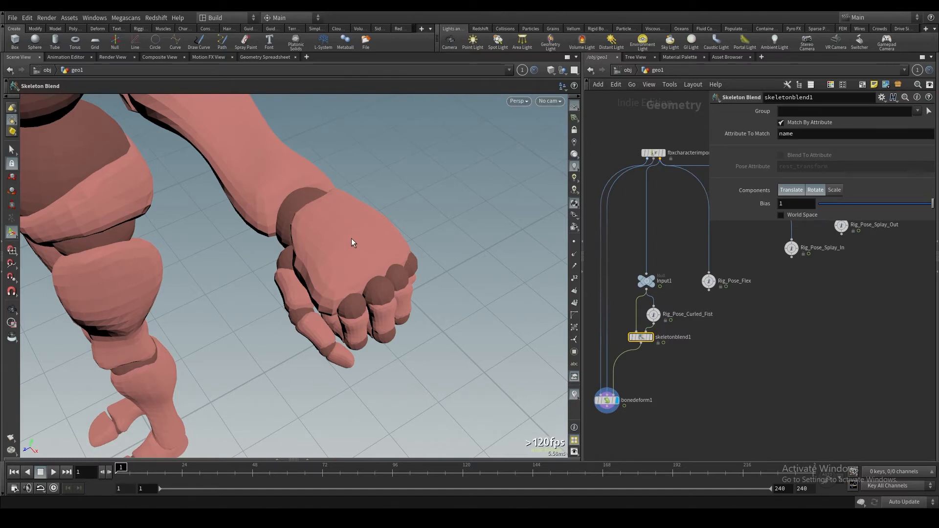
# Space Rig_Pose_Curled_Fist farther out from the Skeleton Blend node and lower the blend's Bias to 0
pyautogui.moveTo(354, 191); pyautogui.dragTo(314, 329)
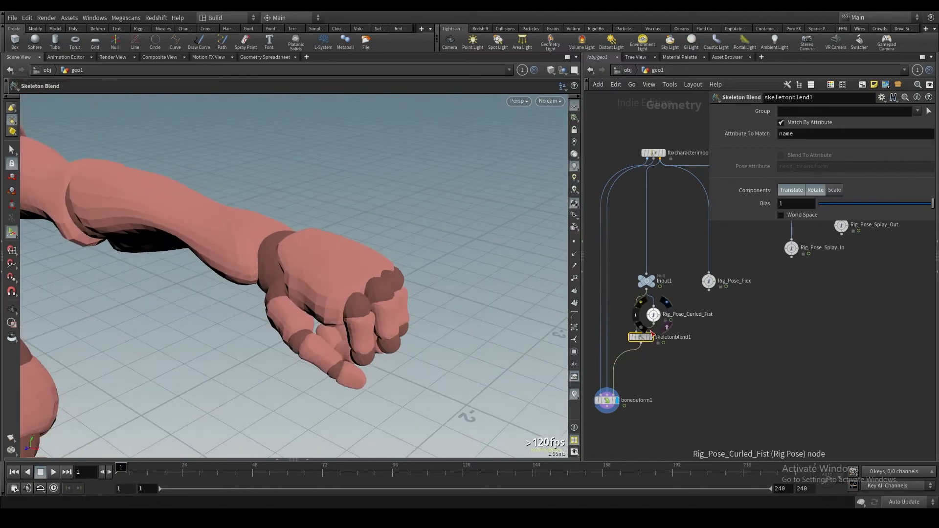
pyautogui.moveTo(653, 315); pyautogui.dragTo(670, 315)
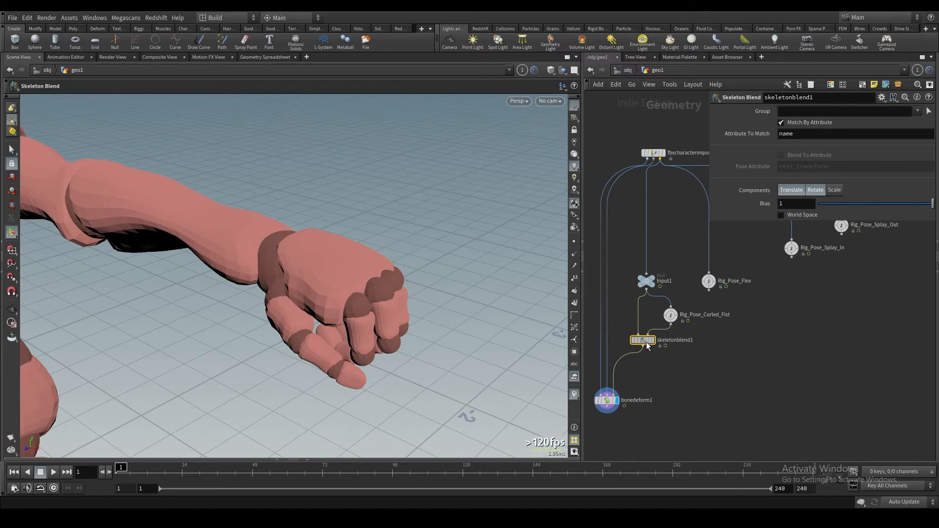
pyautogui.moveTo(360, 310); pyautogui.dragTo(423, 310)
pyautogui.moveTo(733, 377); pyautogui.dragTo(752, 347, button='middle')
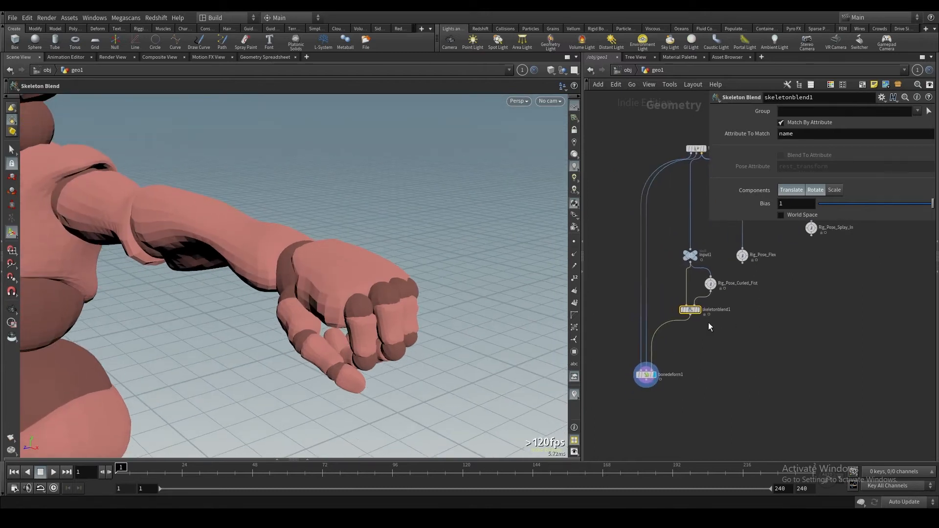
pyautogui.scroll(2, 708, 325)
pyautogui.moveTo(821, 204); pyautogui.dragTo(787, 213)
pyautogui.keyDown('alt'); pyautogui.moveTo(389, 283); pyautogui.dragTo(424, 301); pyautogui.keyUp('alt')
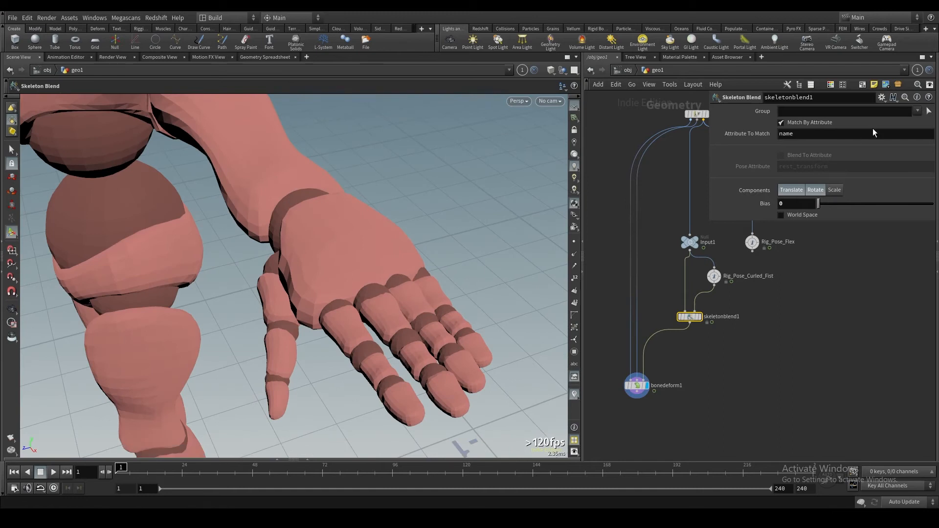
# Set the Skeleton Blend's Group to the four left index finger joints, starting at LeftHandIndex1
pyautogui.click(928, 113)
pyautogui.keyDown('shift'); pyautogui.moveTo(344, 315); pyautogui.dragTo(425, 433); pyautogui.keyUp('shift')
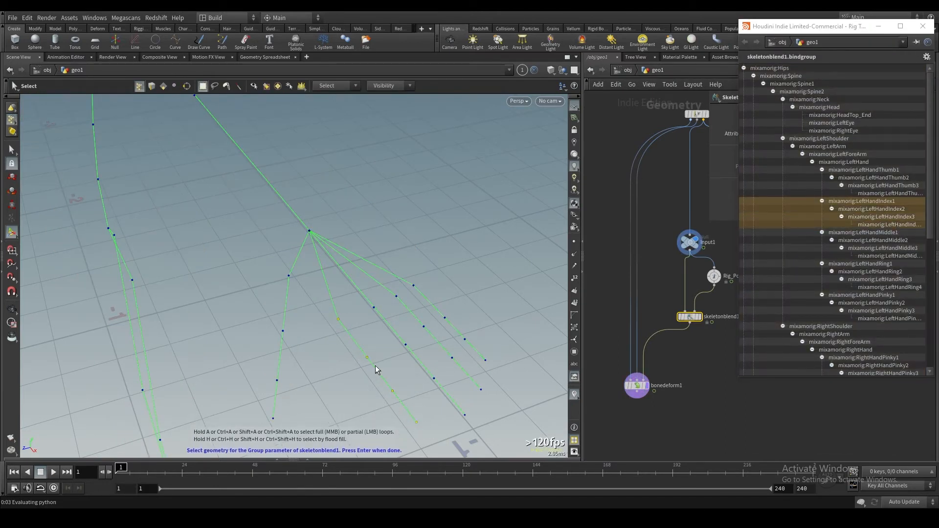
pyautogui.press('Return')
# Test the index finger curl by varying the Skeleton Blend's Bias, and return it to 0
pyautogui.doubleClick(723, 317)
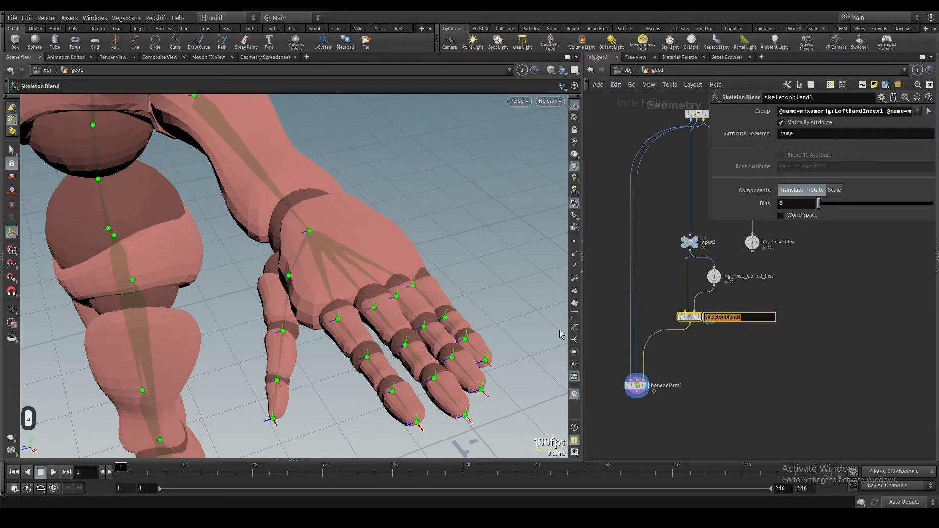
pyautogui.moveTo(818, 204)
pyautogui.mouseDown()
pyautogui.moveTo(931, 203)
pyautogui.moveTo(802, 203)
pyautogui.moveTo(919, 203)
pyautogui.moveTo(856, 216)
pyautogui.moveTo(932, 204)
pyautogui.moveTo(818, 203)
pyautogui.mouseUp()
pyautogui.press('Escape')
pyautogui.moveTo(304, 313); pyautogui.dragTo(369, 300)
pyautogui.press('Return')
pyautogui.click(713, 277)
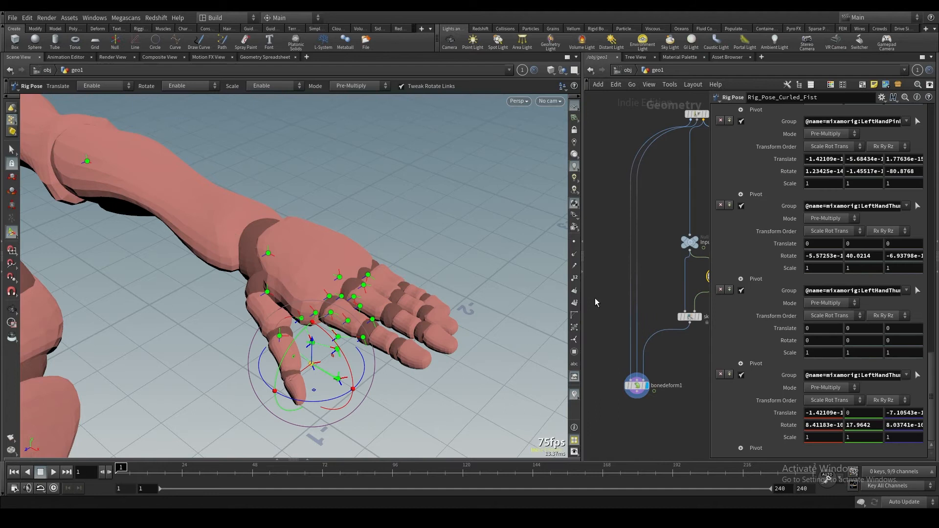
pyautogui.moveTo(680, 348); pyautogui.dragTo(640, 329, button='middle')
pyautogui.click(654, 296)
pyautogui.moveTo(819, 204); pyautogui.dragTo(788, 209)
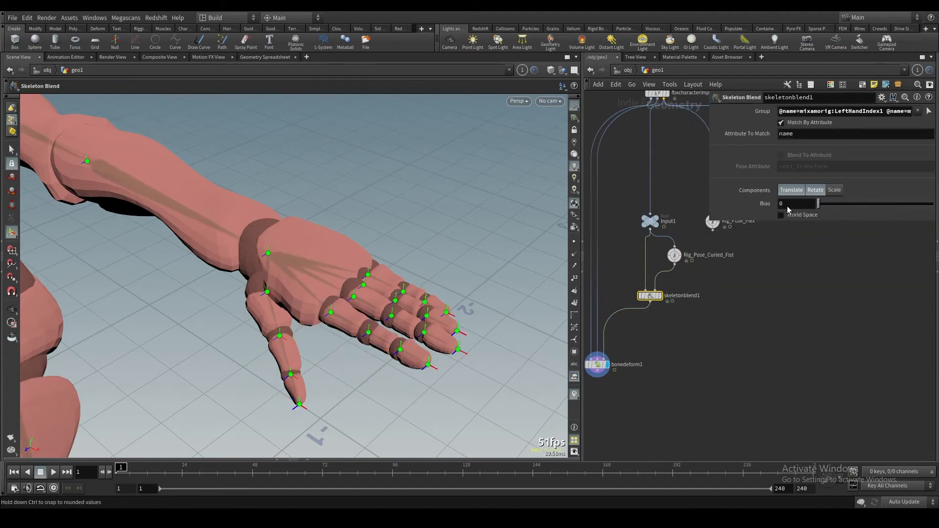
# Rename the Skeleton Blend node Index_Finger_Blend
pyautogui.doubleClick(697, 296)
pyautogui.write('I')
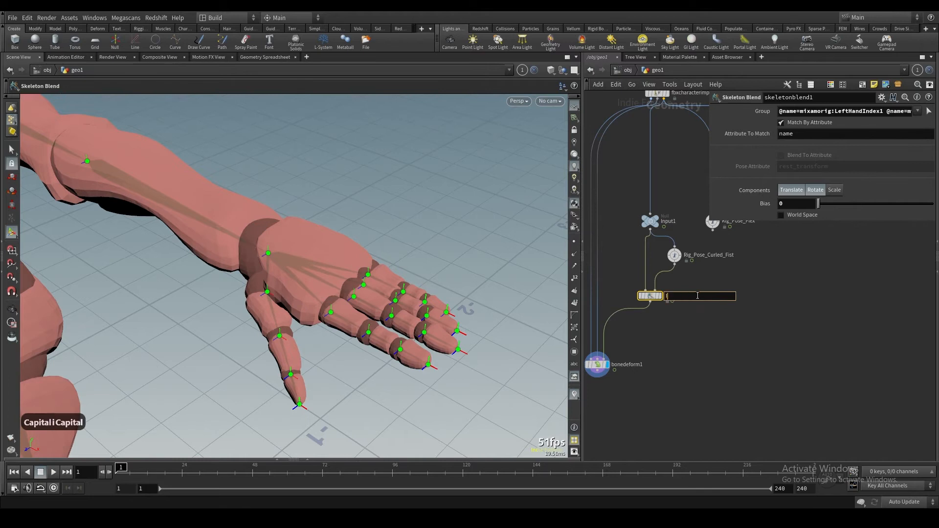
pyautogui.write('ndex_Finger_Blend')
pyautogui.press('Return')
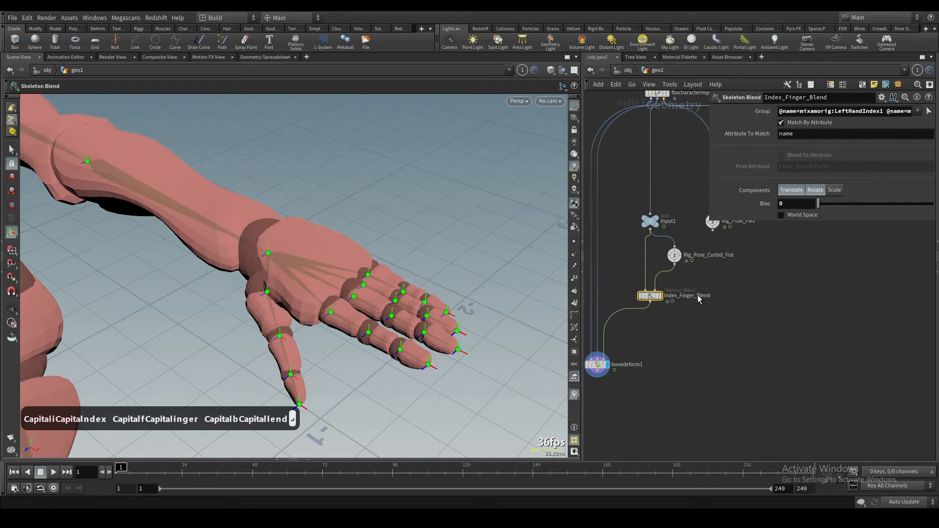
# Duplicate Index_Finger_Blend and wire the copy between it and bonedeform1, with Rig_Pose_Curled_Fist feeding the copy's second input
pyautogui.press('Delete')
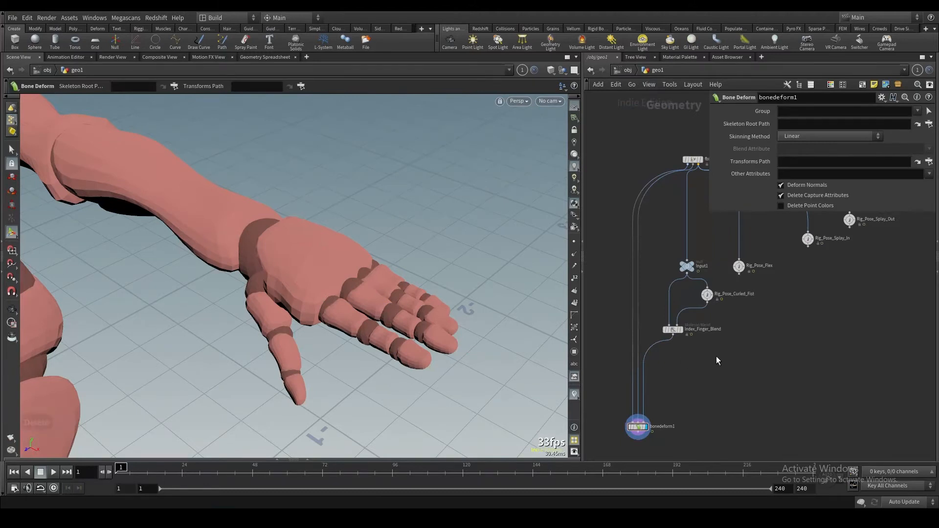
pyautogui.moveTo(670, 335)
pyautogui.keyDown('alt'); pyautogui.moveTo(674, 333); pyautogui.dragTo(683, 372); pyautogui.keyUp('alt')
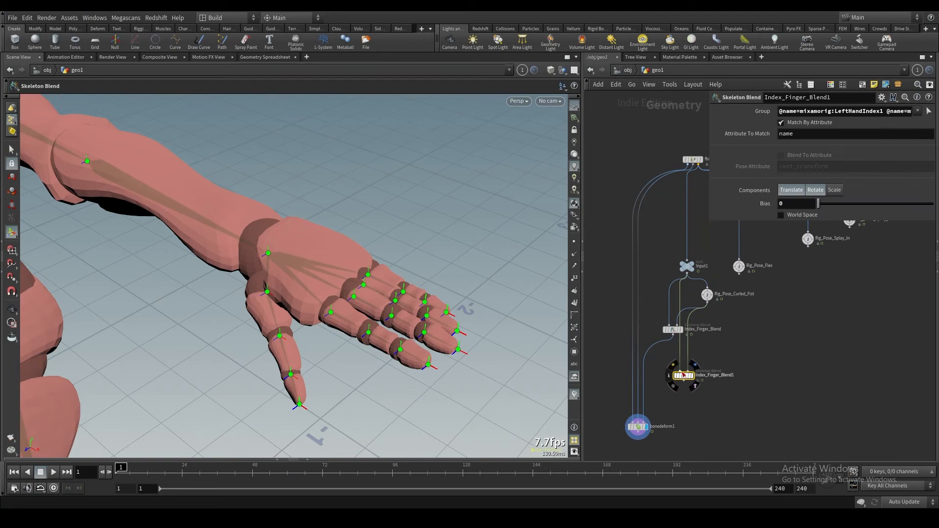
pyautogui.click(682, 373)
pyautogui.click(679, 340)
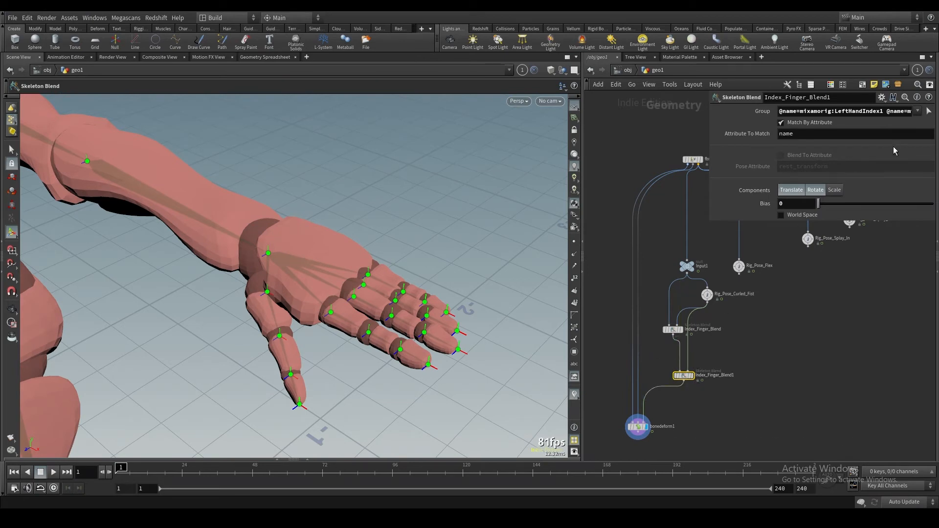
# Replace the copied blend's Group with the four left middle finger joints, starting at LeftHandMiddle1
pyautogui.click(927, 112)
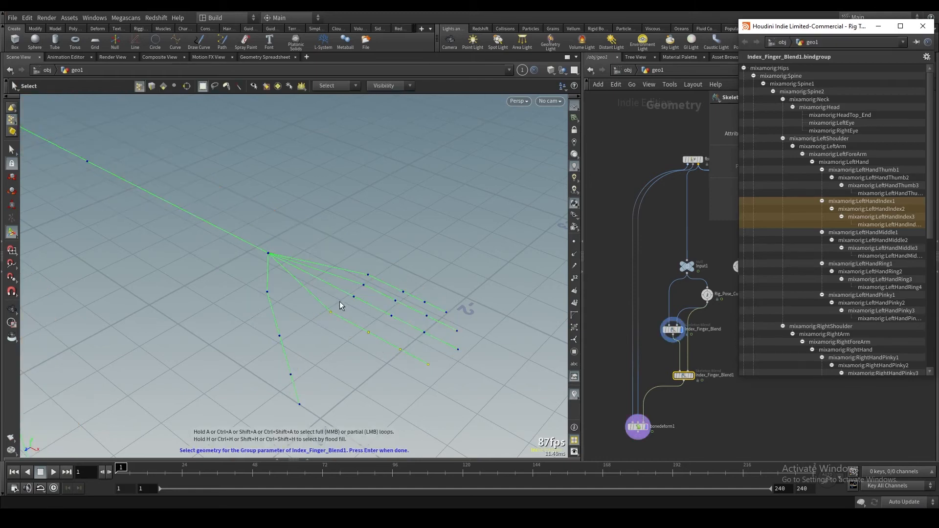
pyautogui.keyDown('shift'); pyautogui.click(393, 316); pyautogui.keyUp('shift')
pyautogui.keyDown('shift'); pyautogui.moveTo(411, 325); pyautogui.dragTo(441, 341); pyautogui.keyUp('shift')
pyautogui.keyDown('shift'); pyautogui.moveTo(440, 341); pyautogui.dragTo(486, 374); pyautogui.keyUp('shift')
pyautogui.press('Return')
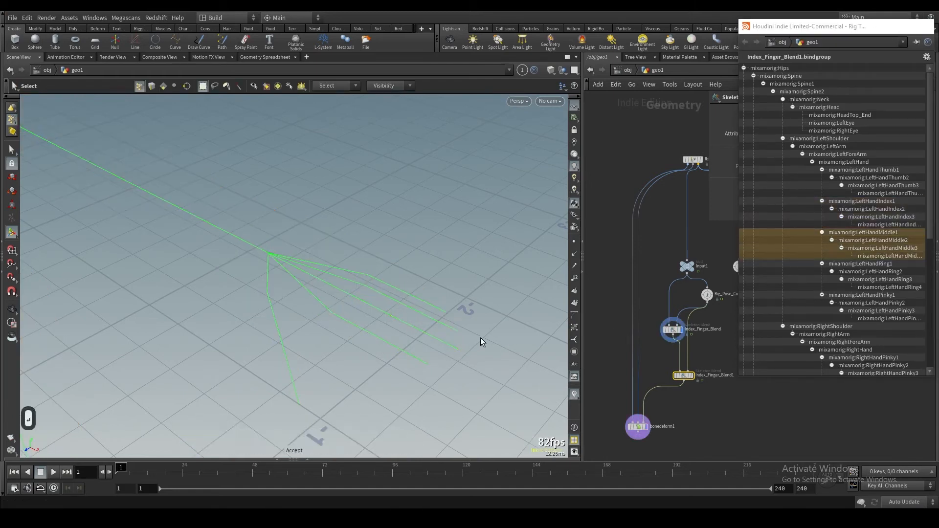
# Rename the copied blend node Middle_Finger_Blend
pyautogui.doubleClick(721, 375)
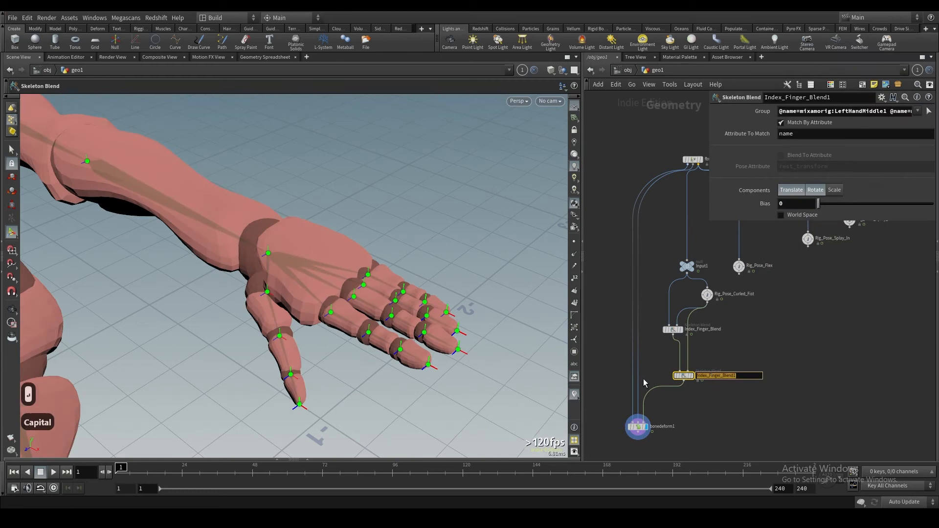
pyautogui.write('mIDDLE')
pyautogui.press('BackSpace')
pyautogui.press('BackSpace')
pyautogui.press('BackSpace')
pyautogui.press('BackSpace')
pyautogui.press('BackSpace')
pyautogui.press('BackSpace')
pyautogui.press('BackSpace')
pyautogui.press('BackSpace')
pyautogui.write('Middle_Finger_Blend')
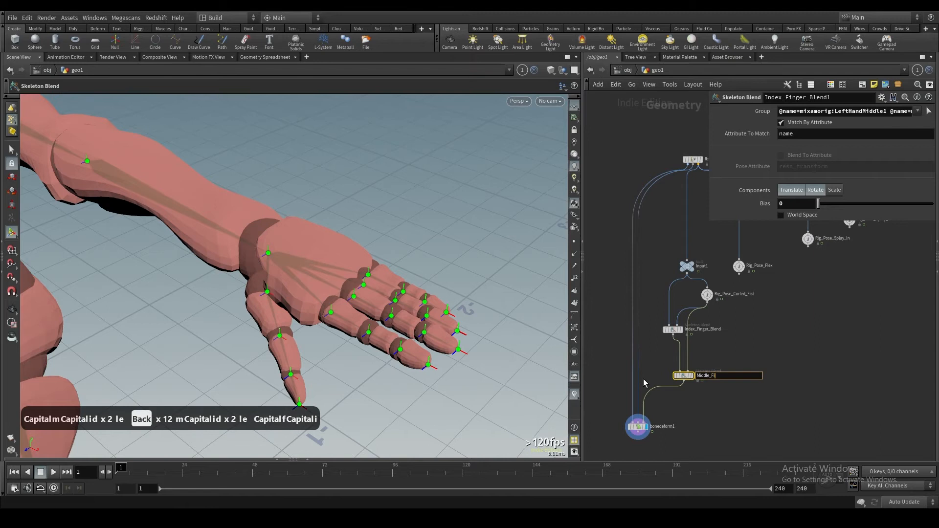
pyautogui.press('Return')
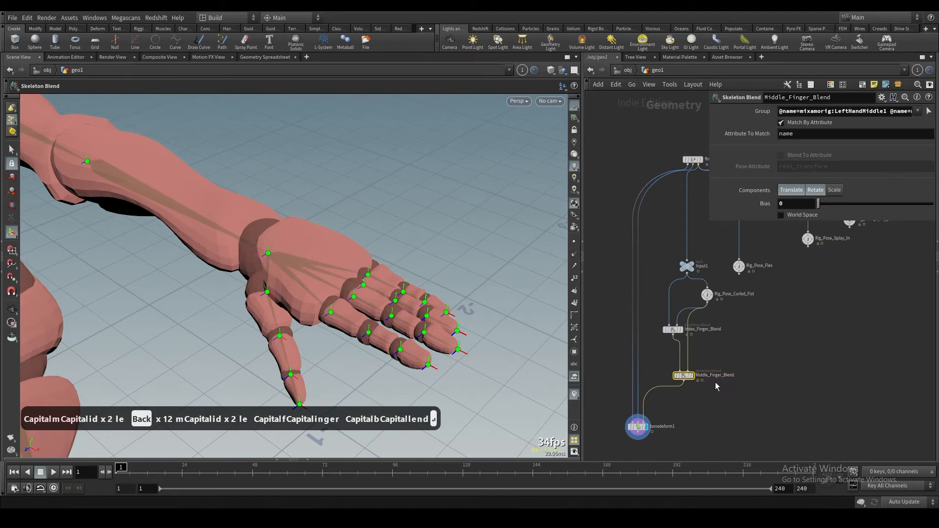
# Test both finger blends with Bias 0.496 on Middle_Finger_Blend and 0.449 on Index_Finger_Blend, and return both to 0
pyautogui.scroll(-1, 765, 403)
pyautogui.scroll(1, 724, 389)
pyautogui.moveTo(717, 395); pyautogui.dragTo(697, 372)
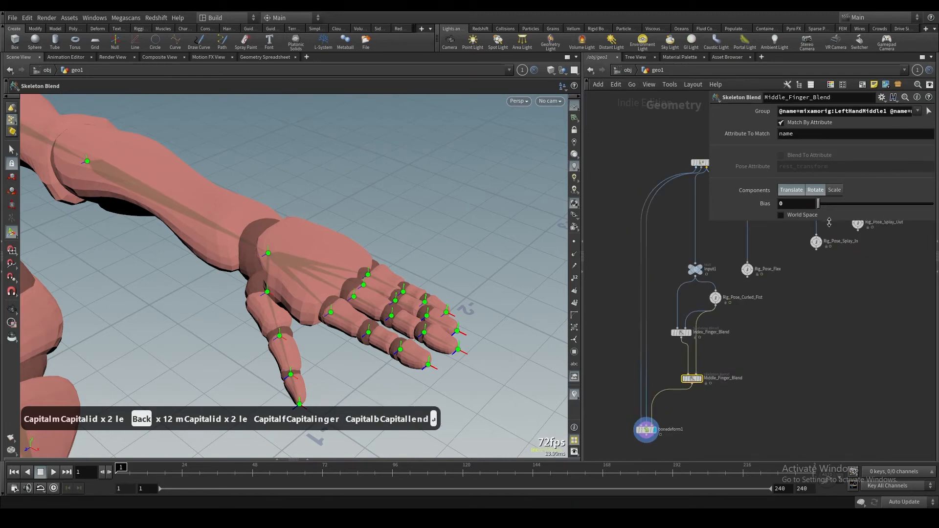
pyautogui.click(869, 203)
pyautogui.click(680, 333)
pyautogui.moveTo(833, 203); pyautogui.dragTo(869, 204)
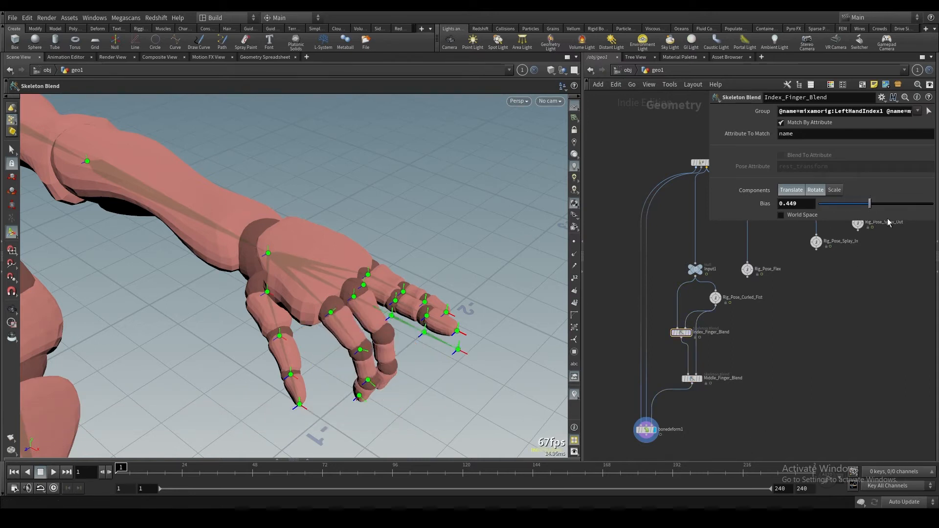
pyautogui.keyDown('ctrl'); pyautogui.middleClick(806, 202); pyautogui.keyUp('ctrl')
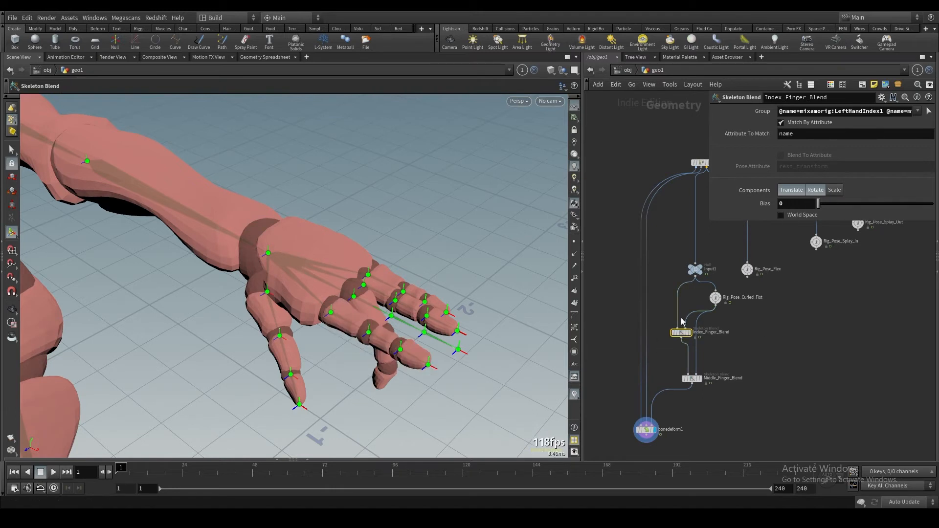
pyautogui.click(691, 379)
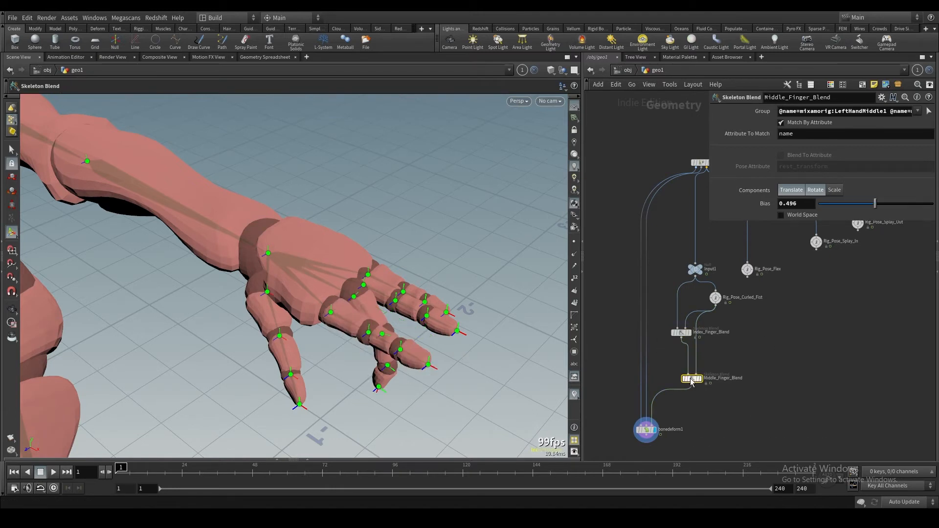
pyautogui.moveTo(691, 380); pyautogui.dragTo(703, 375)
pyautogui.moveTo(875, 204); pyautogui.dragTo(813, 207)
# Move Middle_Finger_Blend close below Index_Finger_Blend and align the Flex, Splay In and Splay Out Rig Pose nodes in one row
pyautogui.moveTo(704, 373); pyautogui.dragTo(708, 351)
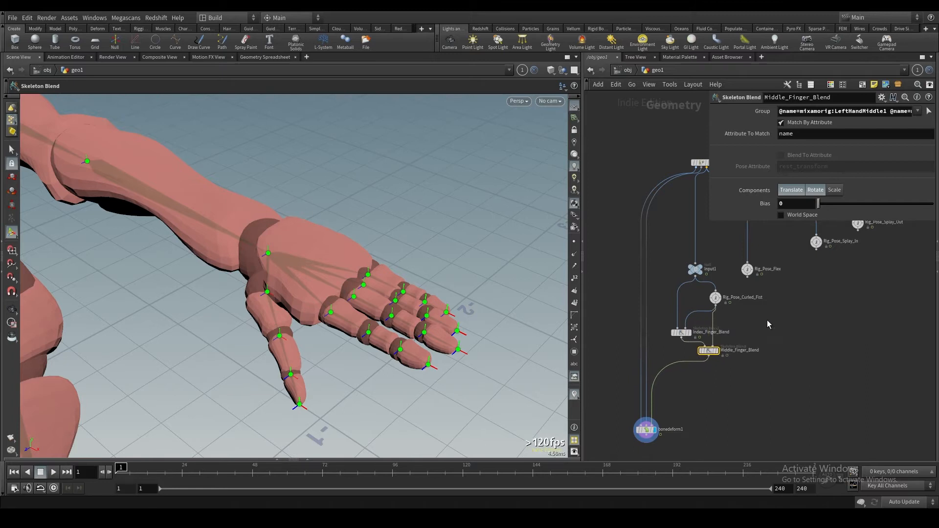
pyautogui.scroll(-2, 766, 319)
pyautogui.moveTo(844, 303); pyautogui.dragTo(695, 232)
pyautogui.moveTo(698, 292); pyautogui.dragTo(687, 250)
pyautogui.scroll(-2, 683, 273)
pyautogui.moveTo(682, 272); pyautogui.dragTo(629, 267, button='middle')
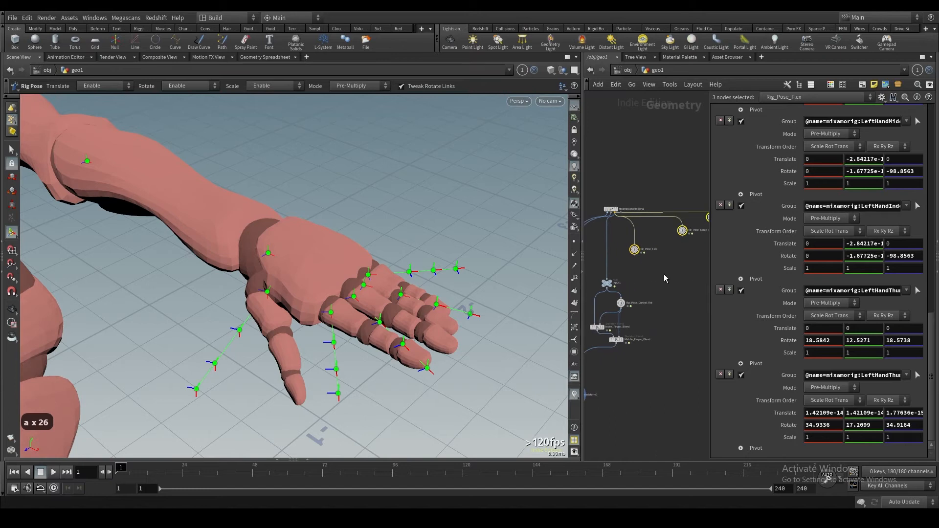
pyautogui.press('p')
pyautogui.press('a')
pyautogui.moveTo(665, 252); pyautogui.dragTo(746, 285)
pyautogui.click(753, 293)
pyautogui.moveTo(758, 298); pyautogui.dragTo(813, 283, button='middle')
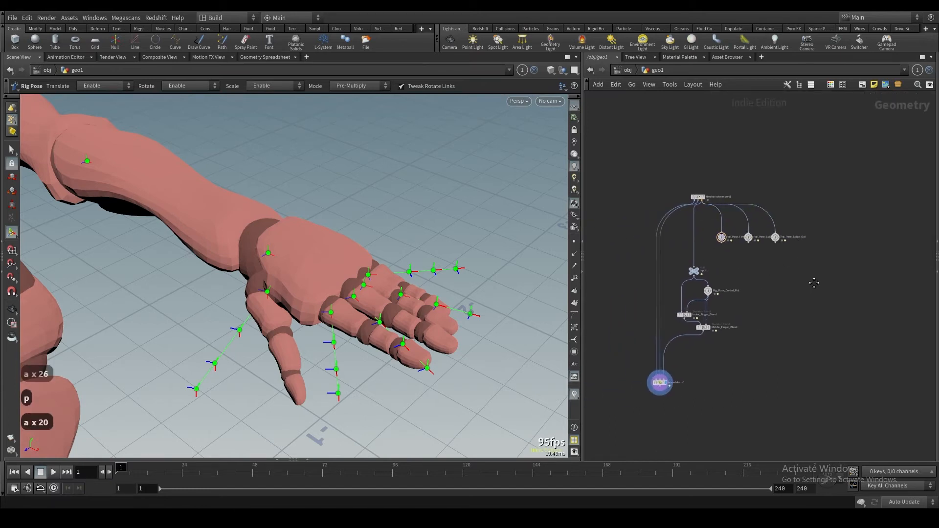
pyautogui.scroll(2, 704, 350)
pyautogui.scroll(2, 721, 365)
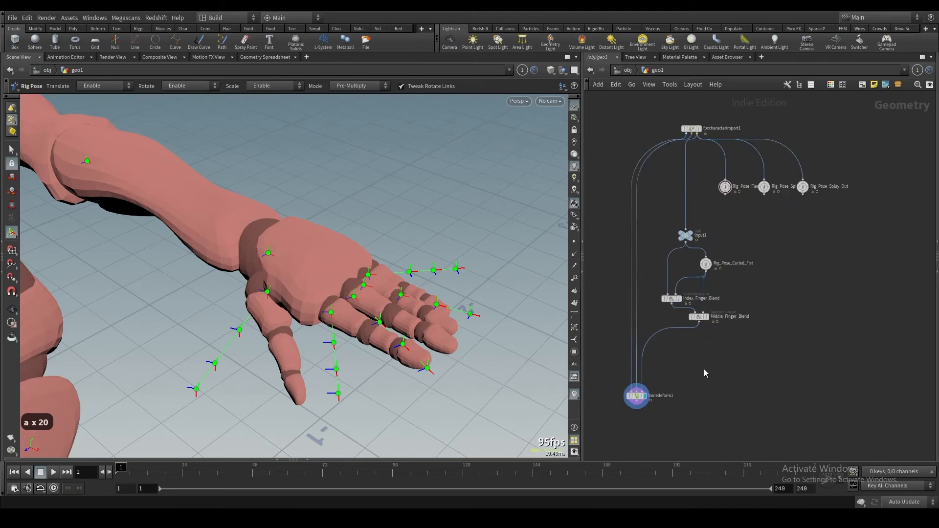
# Duplicate Middle_Finger_Blend just below itself and feed the original's output into the copy's first input
pyautogui.moveTo(703, 369); pyautogui.dragTo(709, 344, button='middle')
pyautogui.click(707, 293)
pyautogui.keyDown('alt'); pyautogui.moveTo(707, 293); pyautogui.dragTo(712, 323); pyautogui.keyUp('alt')
pyautogui.click(707, 317)
pyautogui.click(704, 297)
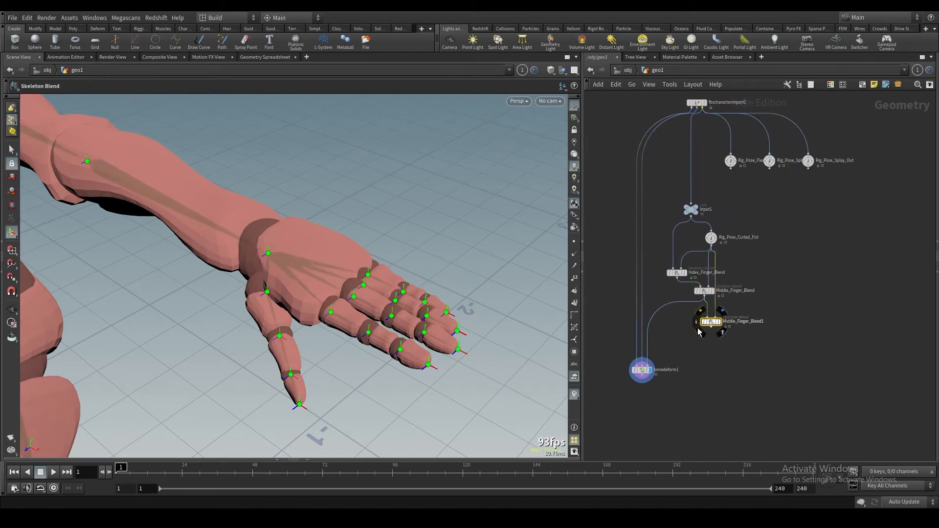
# Set the new blend copy's Group to the left ring finger joints, LeftHandRing1 to LeftHandRing4
pyautogui.press('p')
pyautogui.click(928, 111)
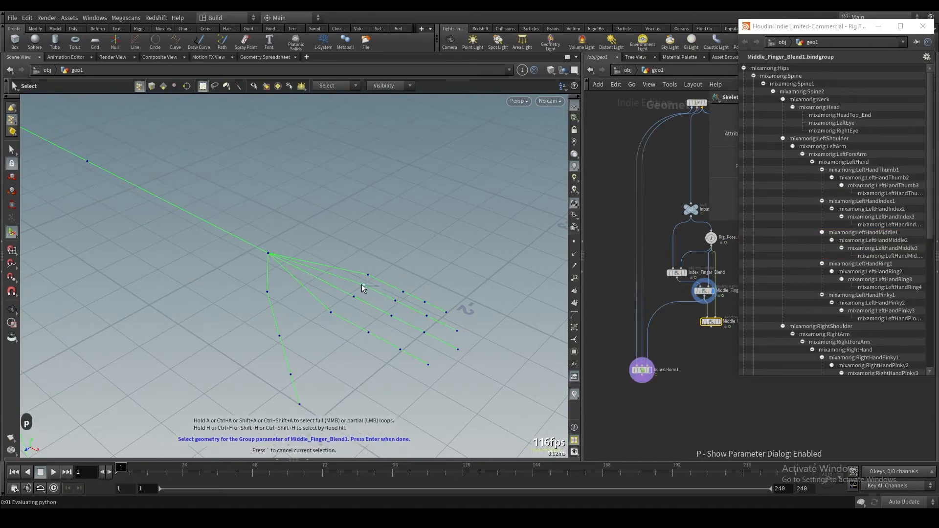
pyautogui.click(390, 300)
pyautogui.click(395, 300)
pyautogui.click(426, 316)
pyautogui.click(457, 331)
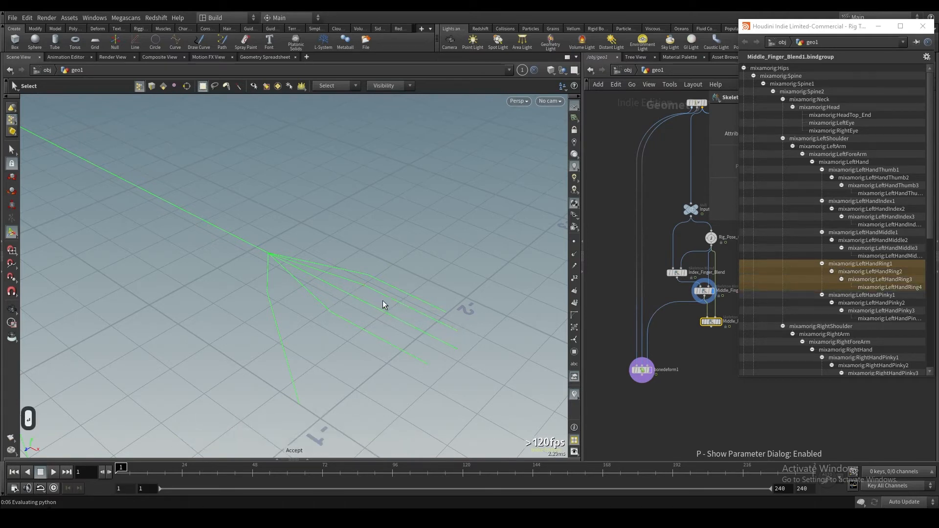
pyautogui.press('Return')
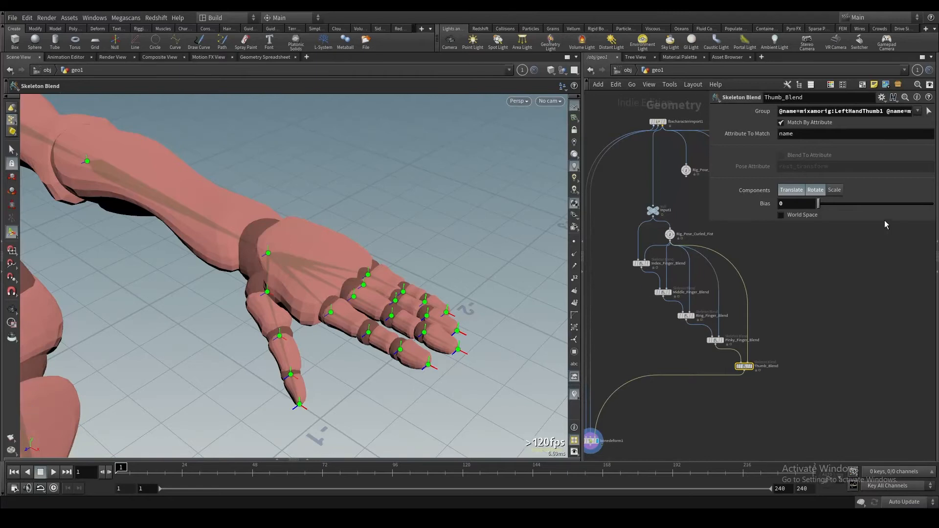
# Test the curl on the thumb, pinky, ring and index blends by varying each Bias and returning it to 0
pyautogui.moveTo(838, 205); pyautogui.dragTo(717, 219)
pyautogui.click(714, 340)
pyautogui.moveTo(825, 205); pyautogui.dragTo(797, 218)
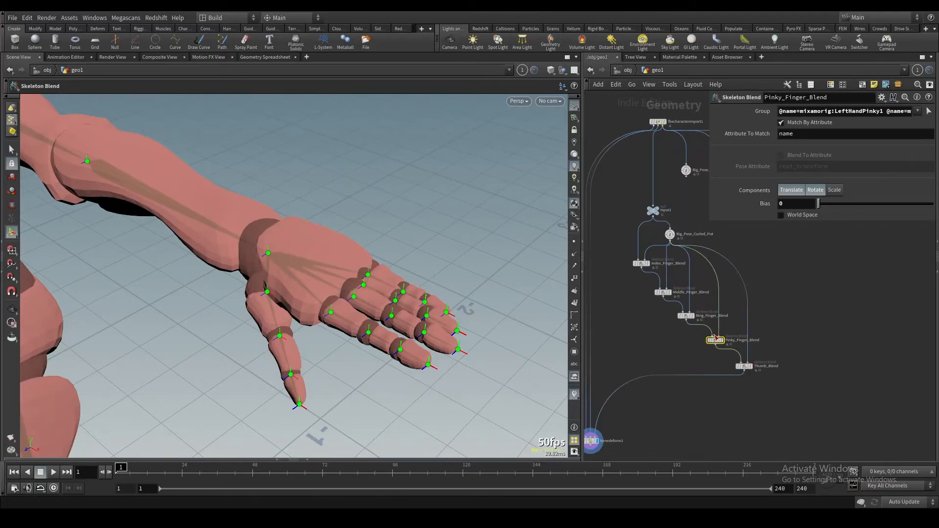
pyautogui.moveTo(694, 310); pyautogui.dragTo(693, 311)
pyautogui.moveTo(819, 205)
pyautogui.mouseDown()
pyautogui.moveTo(902, 205)
pyautogui.moveTo(802, 210)
pyautogui.mouseUp()
pyautogui.click(662, 293)
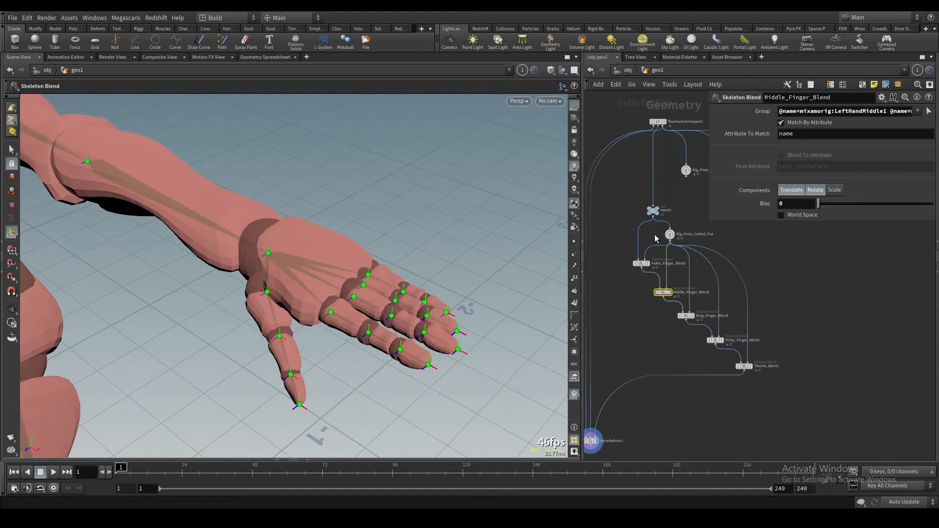
pyautogui.moveTo(638, 273); pyautogui.dragTo(644, 260)
pyautogui.moveTo(829, 208); pyautogui.dragTo(801, 210)
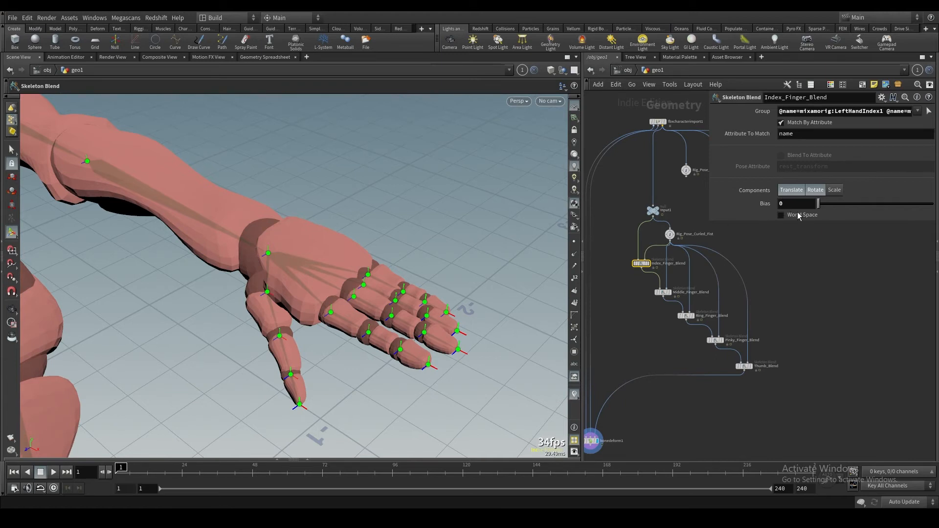
# Scrub Index_Finger_Blend's Bias, reset it to 0, and set it to 1
pyautogui.moveTo(796, 205); pyautogui.dragTo(698, 196, button='middle')
pyautogui.press('Return')
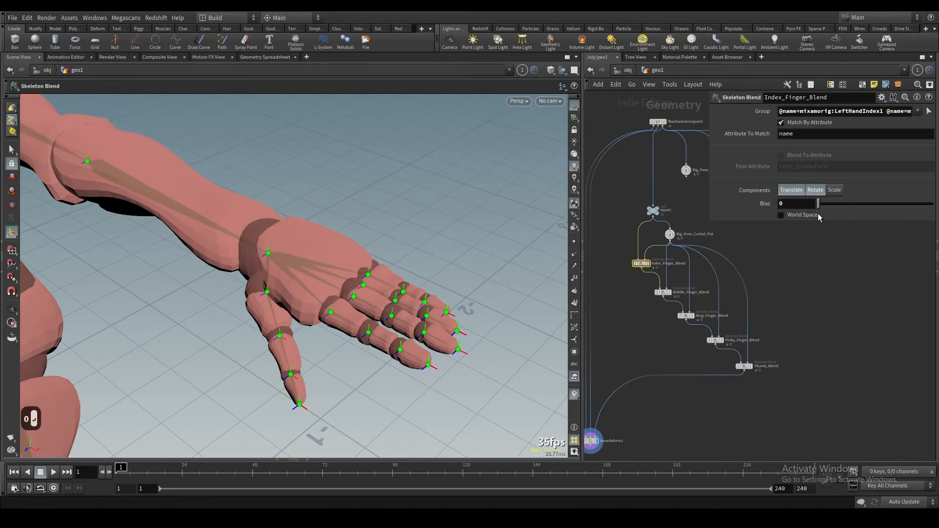
pyautogui.moveTo(801, 206)
pyautogui.mouseDown(button='middle')
pyautogui.moveTo(937, 213)
pyautogui.moveTo(806, 203)
pyautogui.mouseUp(button='middle')
pyautogui.write('1')
pyautogui.press('Return')
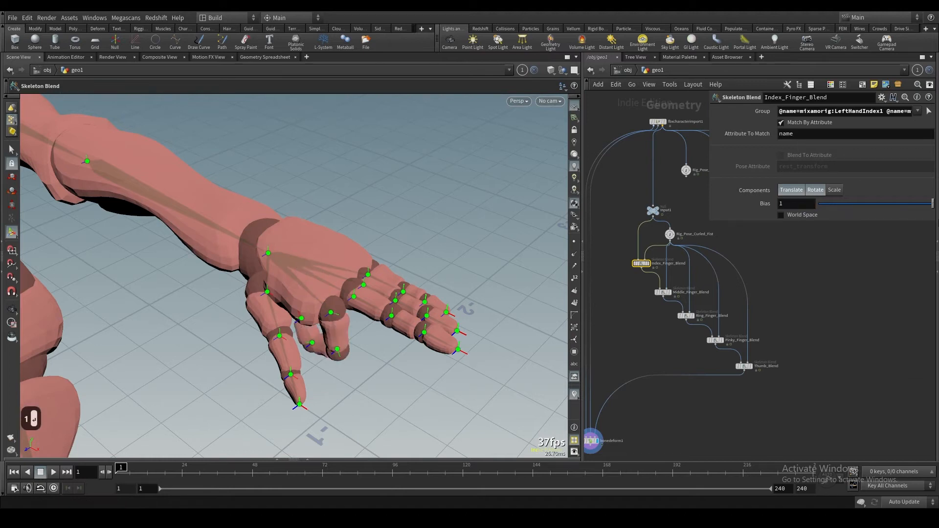
# Test Index_Finger_Blend's Bias at values up to 2.8, restore it to 1, and reset it to 0
pyautogui.moveTo(842, 205); pyautogui.dragTo(935, 205)
pyautogui.moveTo(783, 208); pyautogui.dragTo(837, 209, button='middle')
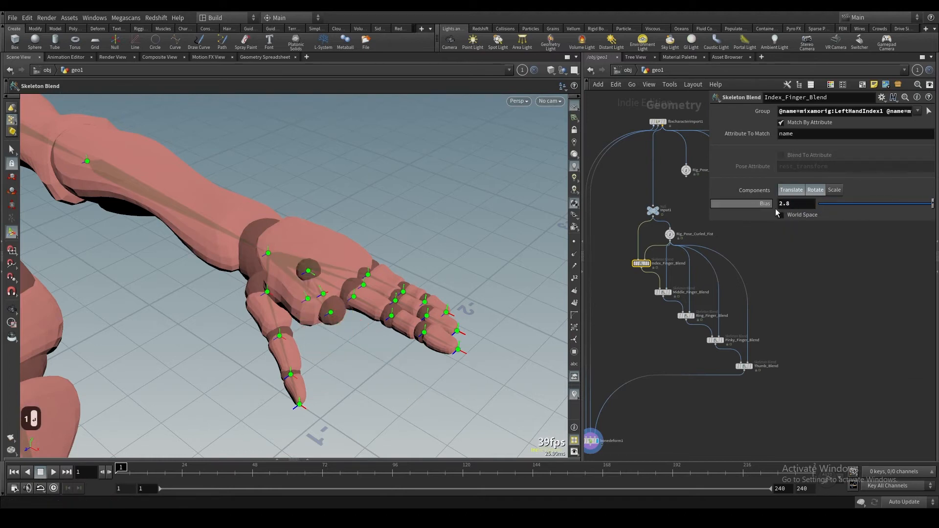
pyautogui.doubleClick(803, 206)
pyautogui.write('1')
pyautogui.press('Return')
pyautogui.write('0')
pyautogui.press('Return')
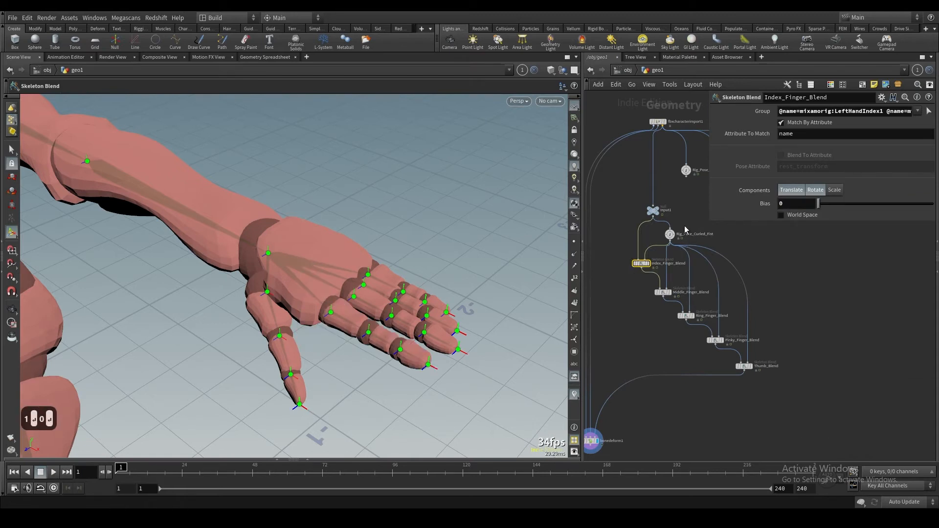
# Hide the node parameters in the network view and add a Null node below Thumb_Blend
pyautogui.click(668, 236)
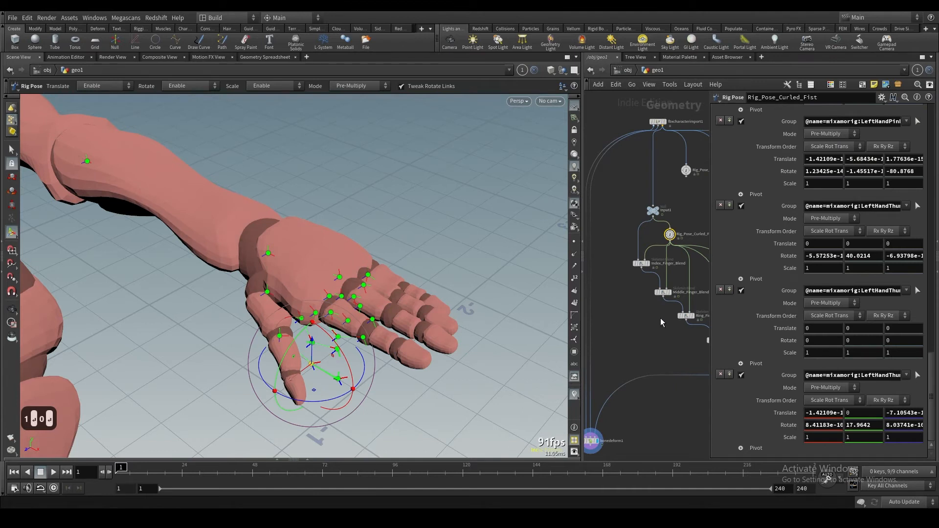
pyautogui.press('p')
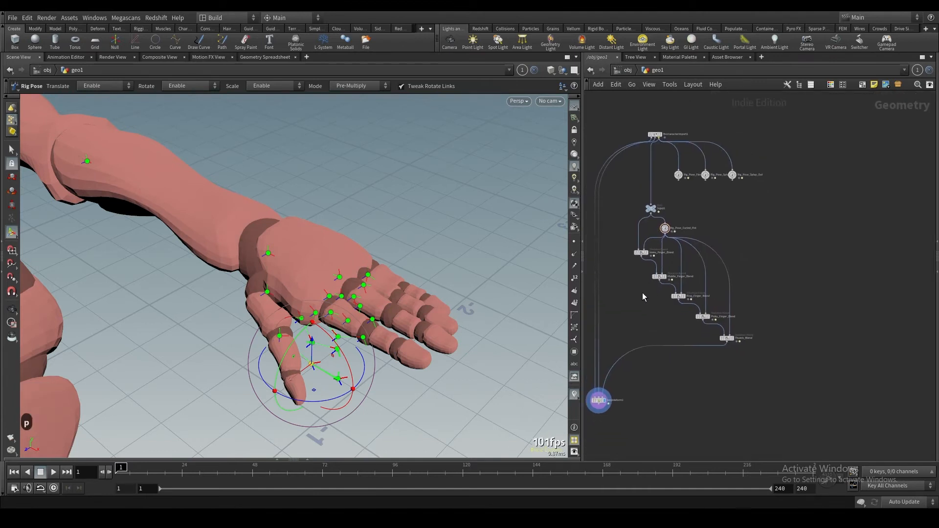
pyautogui.moveTo(650, 317); pyautogui.dragTo(643, 310, button='middle')
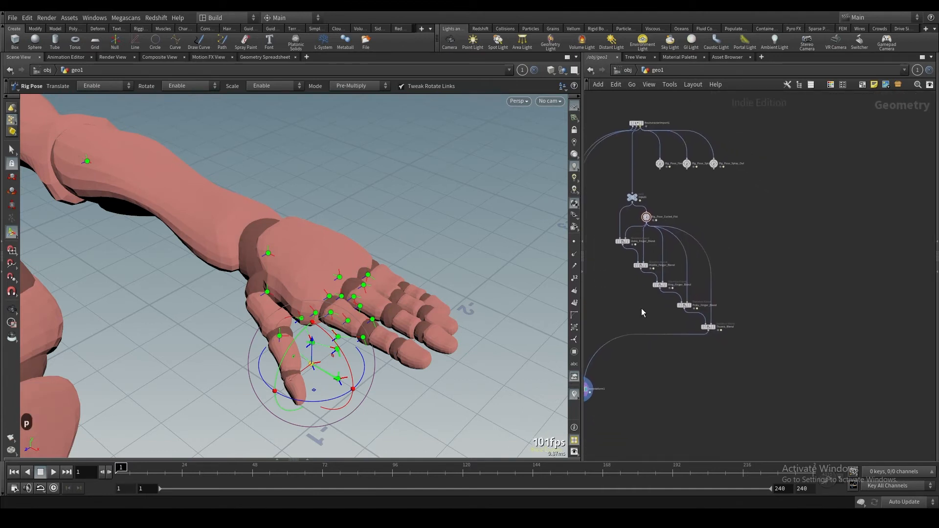
pyautogui.scroll(2, 684, 331)
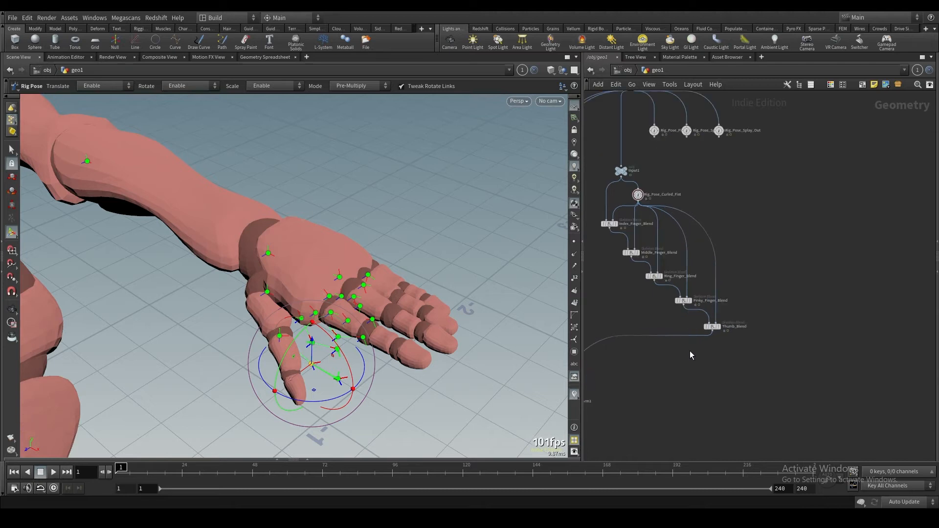
pyautogui.scroll(-2, 724, 364)
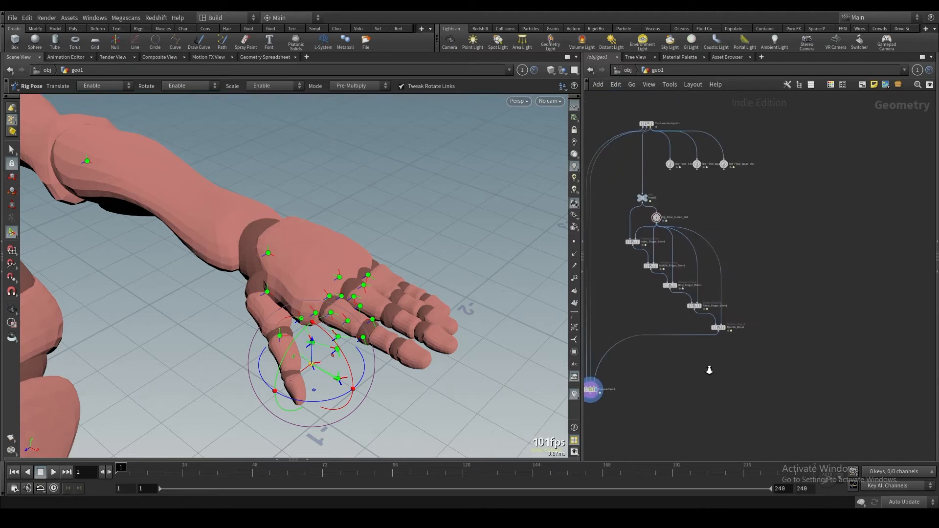
pyautogui.press('Tab')
pyautogui.write('null')
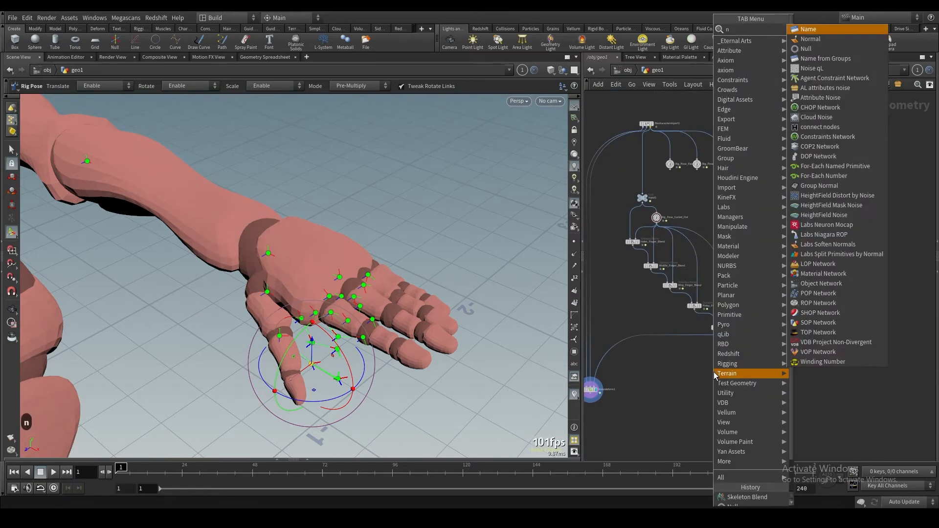
pyautogui.press('Return')
pyautogui.click(709, 366)
pyautogui.scroll(1, 712, 368)
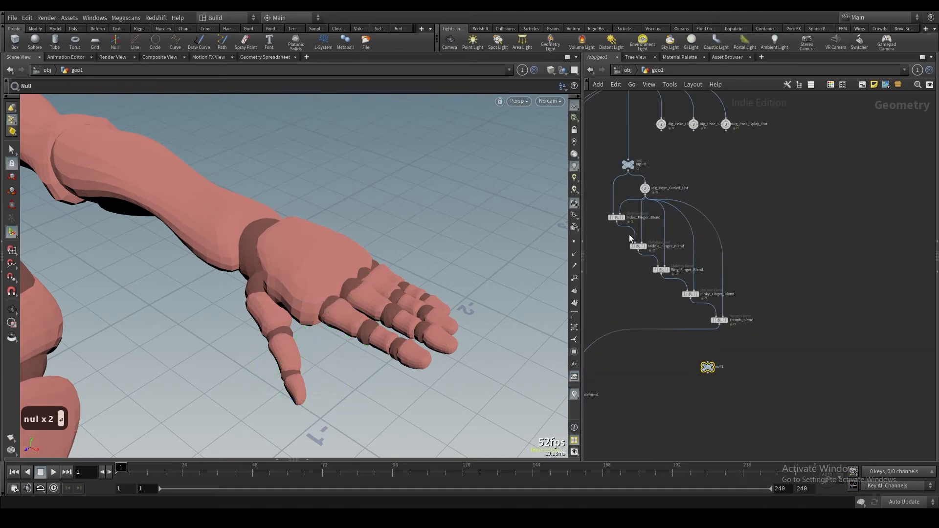
# Place the Null under Rig_Pose_Curled_Fist and route the pose's connections to all five finger blends through it
pyautogui.moveTo(645, 189); pyautogui.dragTo(690, 188)
pyautogui.moveTo(703, 366)
pyautogui.moveTo(703, 366); pyautogui.dragTo(736, 223)
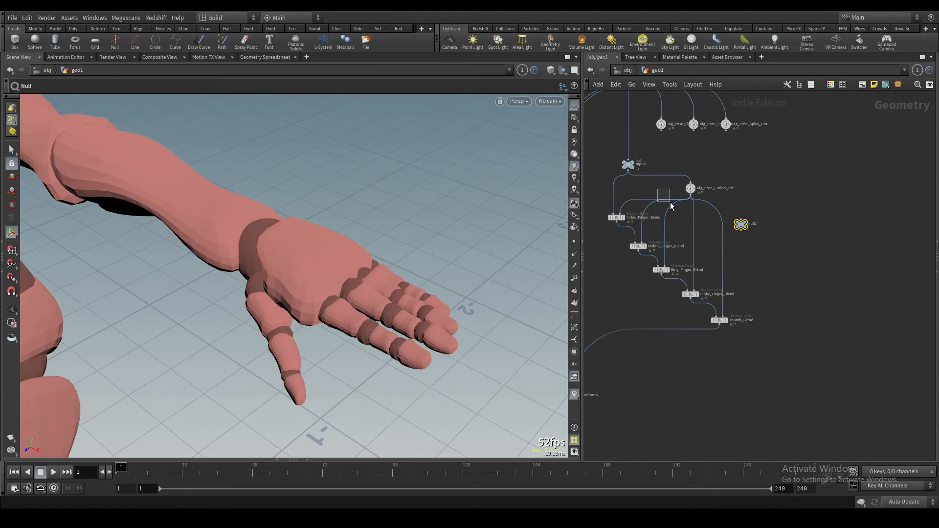
pyautogui.moveTo(690, 199); pyautogui.dragTo(742, 238)
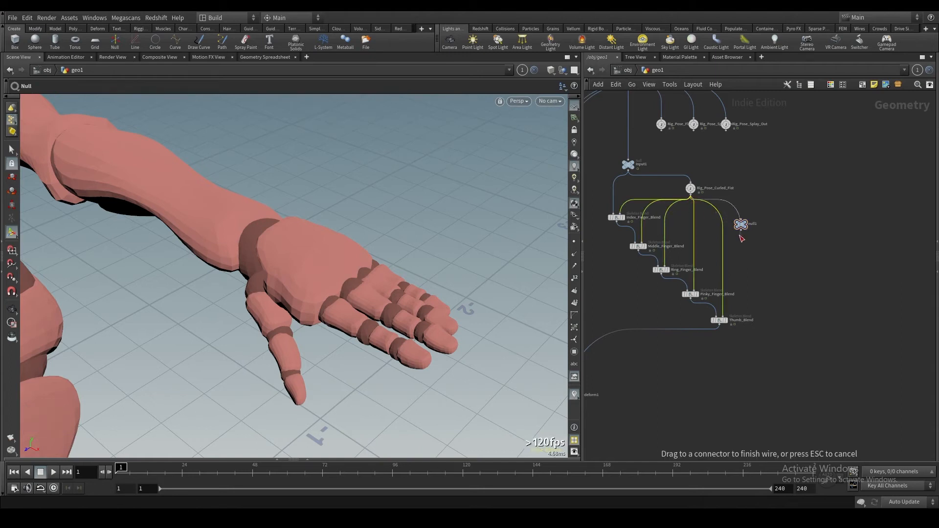
pyautogui.press('Escape')
pyautogui.moveTo(690, 199)
pyautogui.keyDown('shift'); pyautogui.mouseDown()
pyautogui.moveTo(735, 240)
pyautogui.moveTo(685, 212)
pyautogui.mouseUp(); pyautogui.keyUp('shift')
pyautogui.click(735, 227)
pyautogui.scroll(2, 704, 209)
# Rename the Null under Rig_Pose_Curled_Fist as Rig_Pose_Out
pyautogui.doubleClick(705, 209)
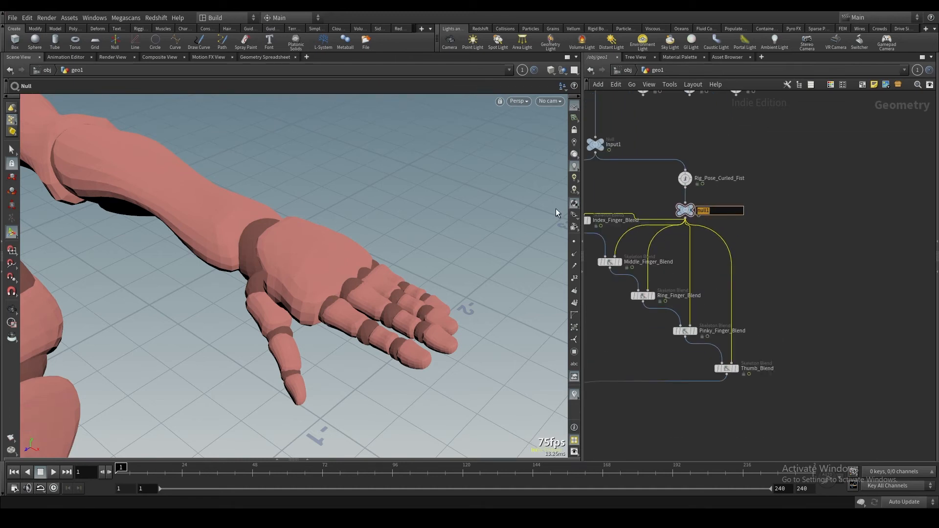
pyautogui.write('Rig_Pose_Out')
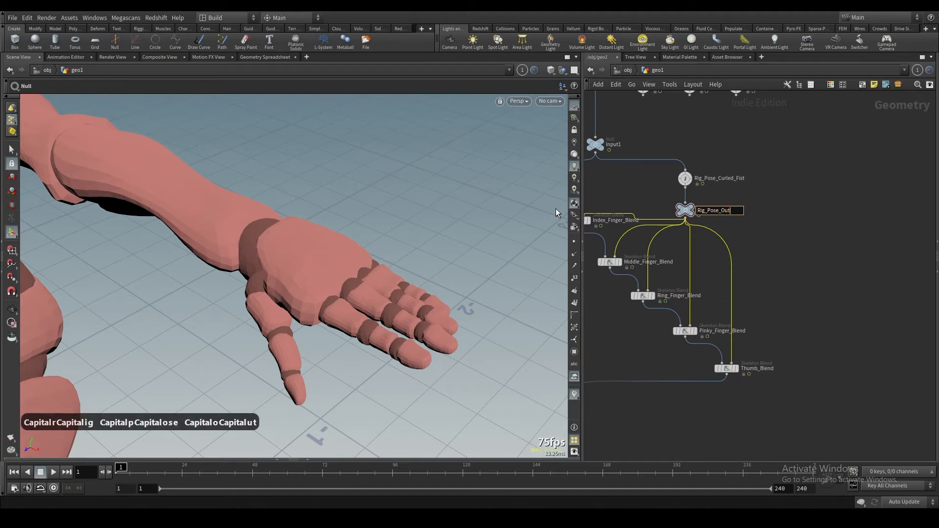
pyautogui.press('Return')
pyautogui.scroll(-5, 777, 264)
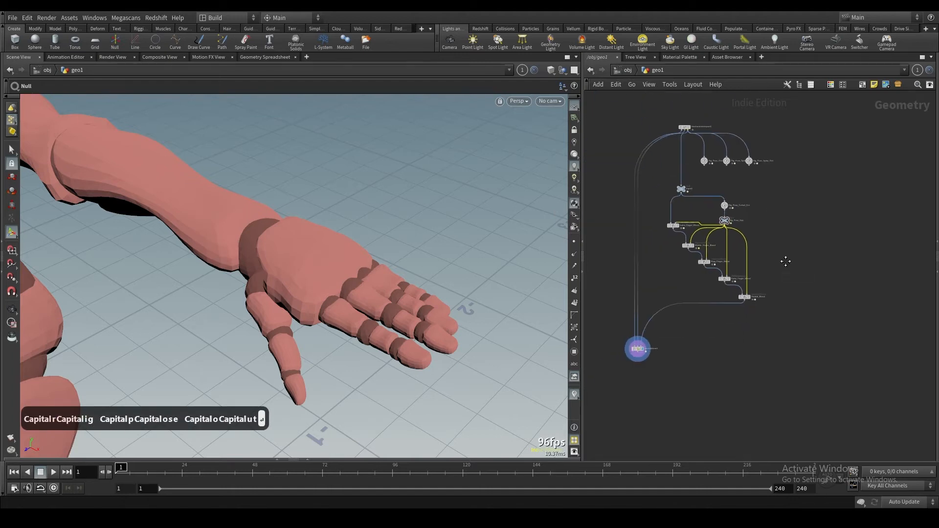
# Move the five finger blend nodes down to leave more room beneath Rig_Pose_Out
pyautogui.moveTo(791, 315); pyautogui.dragTo(611, 177)
pyautogui.moveTo(677, 204); pyautogui.dragTo(679, 234)
pyautogui.click(780, 207)
pyautogui.scroll(3, 799, 265)
pyautogui.moveTo(781, 206); pyautogui.dragTo(797, 259, button='middle')
pyautogui.scroll(-3, 799, 265)
pyautogui.scroll(1, 797, 260)
# Move the Bone Deform node farther down and enclose Input1, the curled fist pose, Rig_Pose_Out and the five blends in a network box
pyautogui.moveTo(813, 373); pyautogui.dragTo(653, 197)
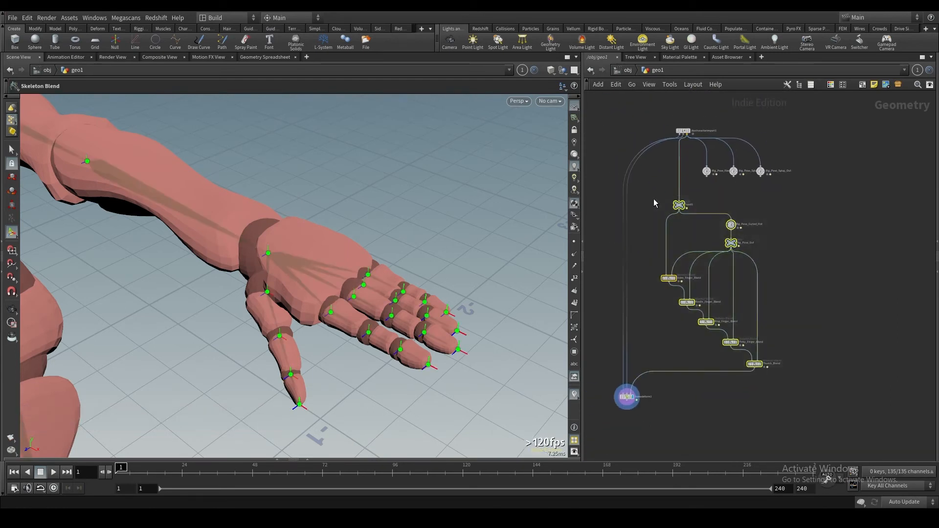
pyautogui.scroll(-3, 653, 220)
pyautogui.click(641, 320)
pyautogui.press('Escape')
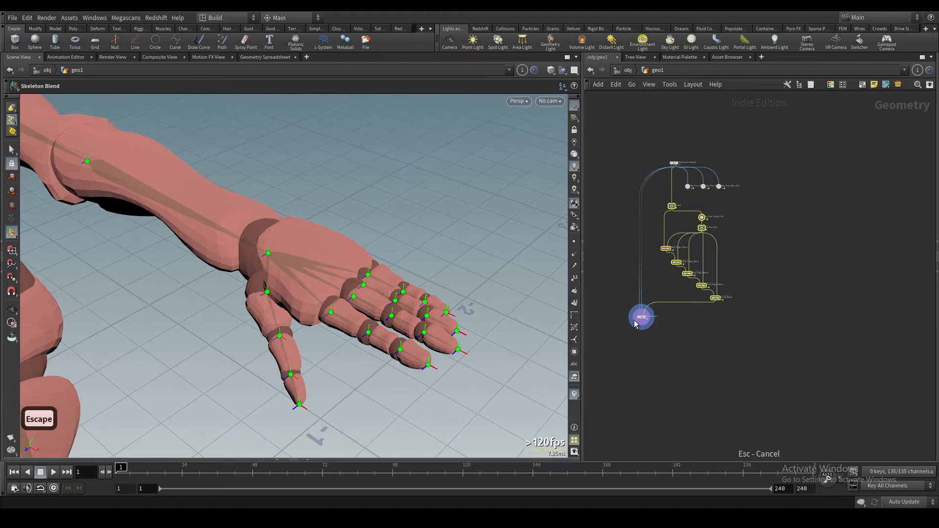
pyautogui.moveTo(645, 336); pyautogui.dragTo(611, 403)
pyautogui.moveTo(774, 343); pyautogui.dragTo(650, 205)
pyautogui.hotkey('shift', 'o')
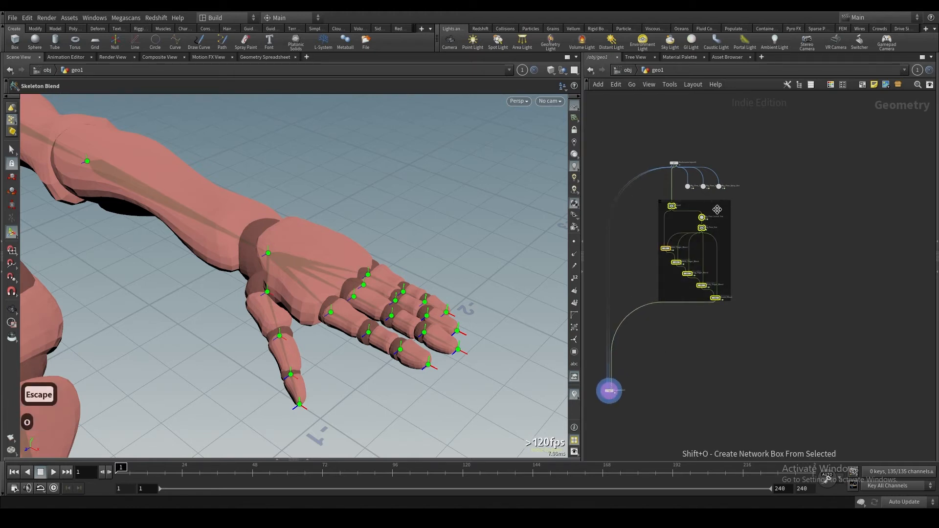
# Move the network box down from the pose nodes and title it "Curl Blends"
pyautogui.moveTo(708, 201); pyautogui.dragTo(709, 264)
pyautogui.scroll(3, 709, 264)
pyautogui.doubleClick(702, 251)
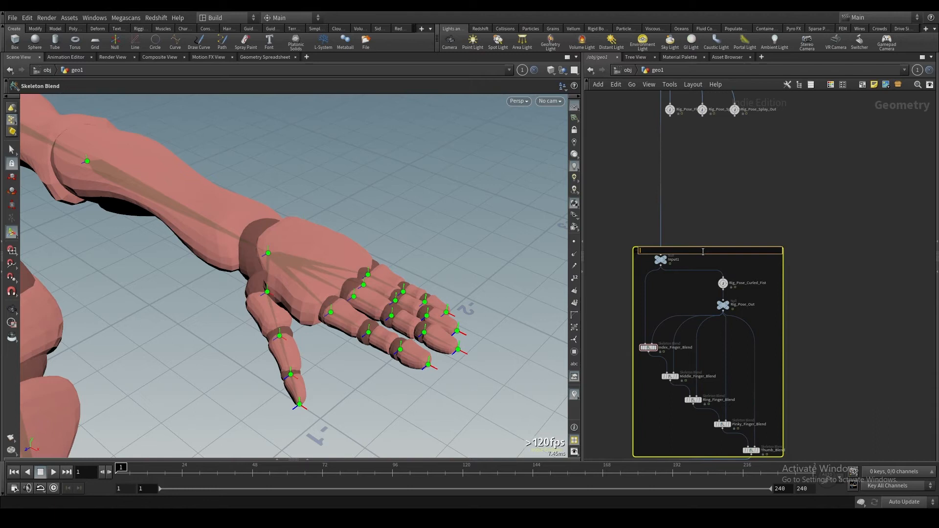
pyautogui.write('CU')
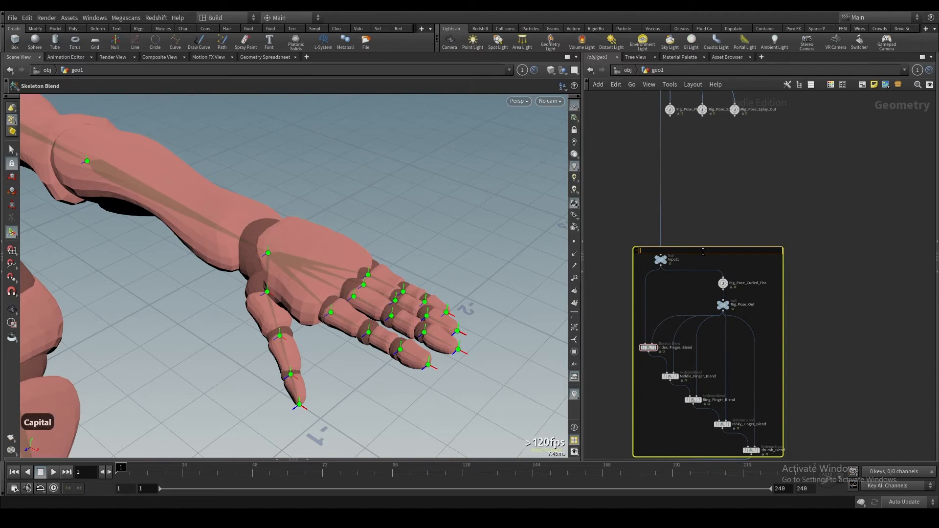
pyautogui.write('rl Blends')
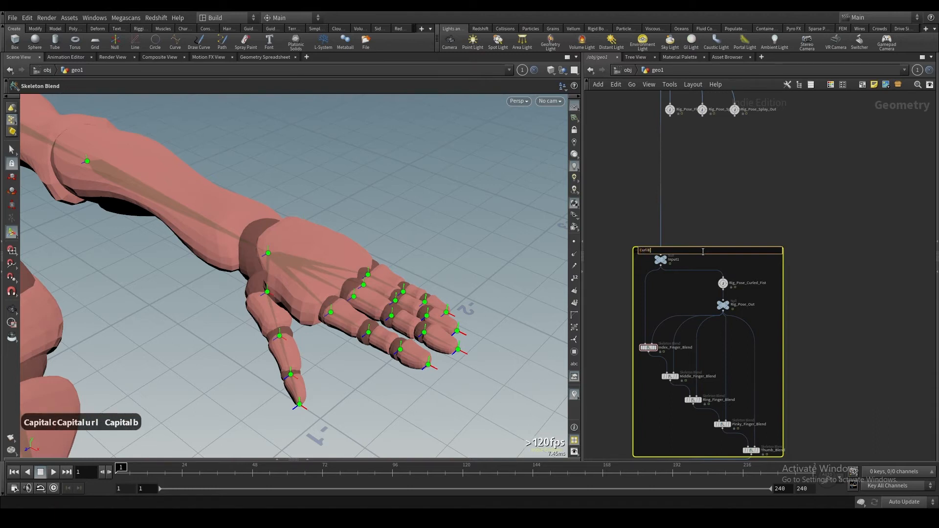
pyautogui.press('Return')
pyautogui.scroll(-3, 713, 250)
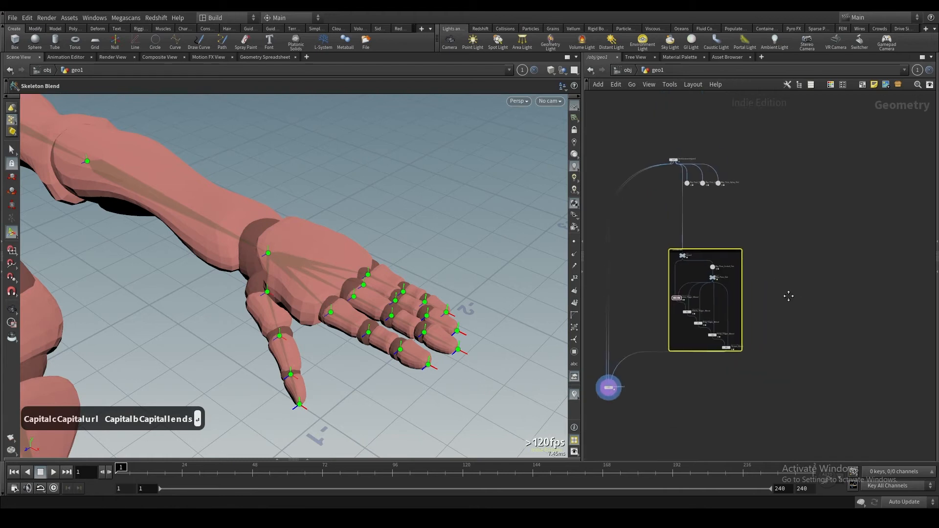
# Duplicate the Curl Blends box with its nodes beside the original and feed Thumb_Blend's output into the copy's Input2
pyautogui.moveTo(779, 364); pyautogui.dragTo(766, 297)
pyautogui.scroll(2, 764, 353)
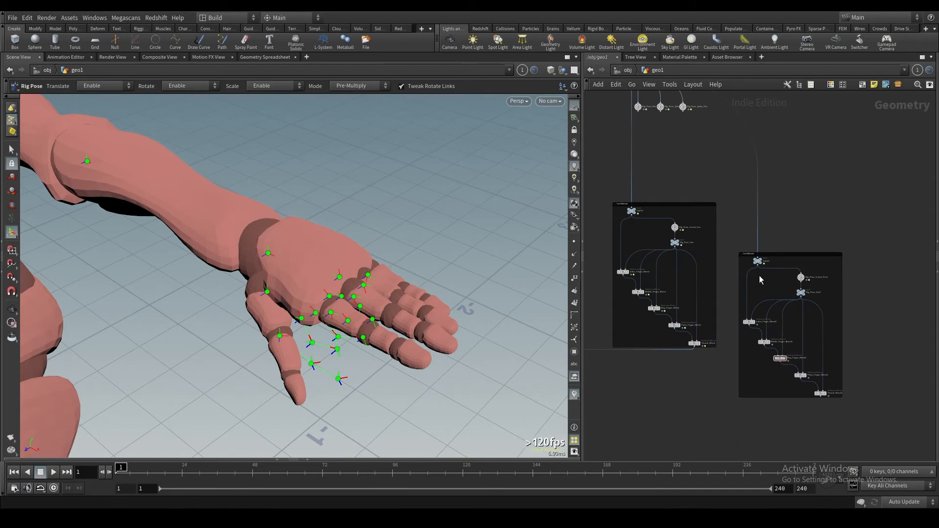
pyautogui.scroll(2, 765, 234)
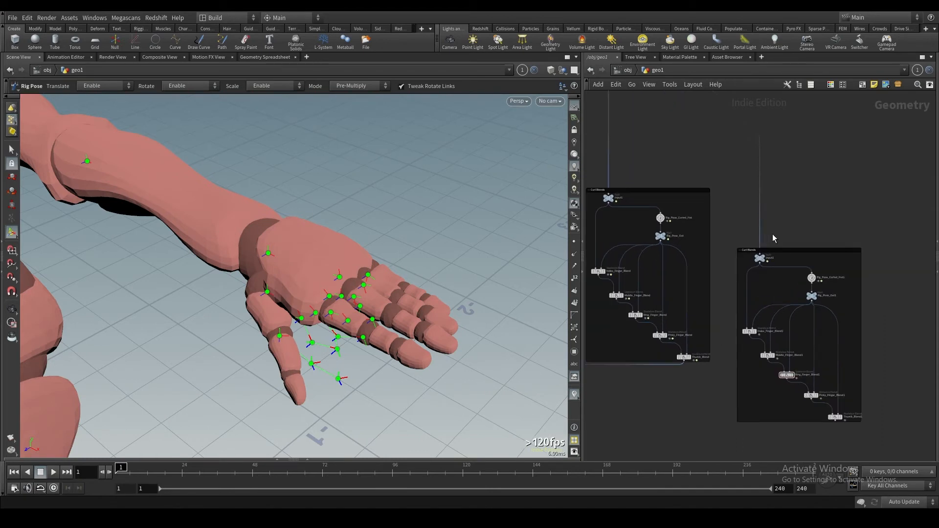
pyautogui.click(683, 362)
pyautogui.click(759, 252)
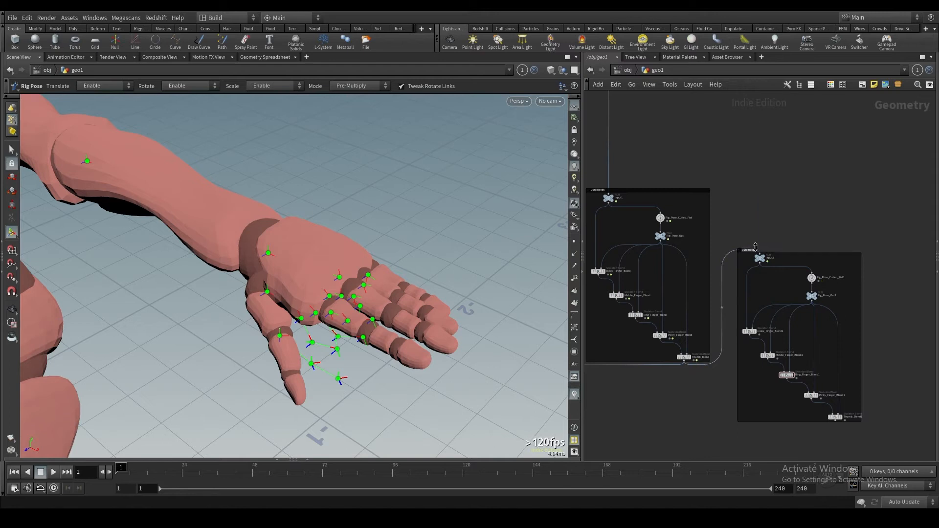
# Retitle the duplicated network box "Splay Blends"
pyautogui.scroll(-1, 766, 244)
pyautogui.scroll(3, 766, 244)
pyautogui.doubleClick(762, 249)
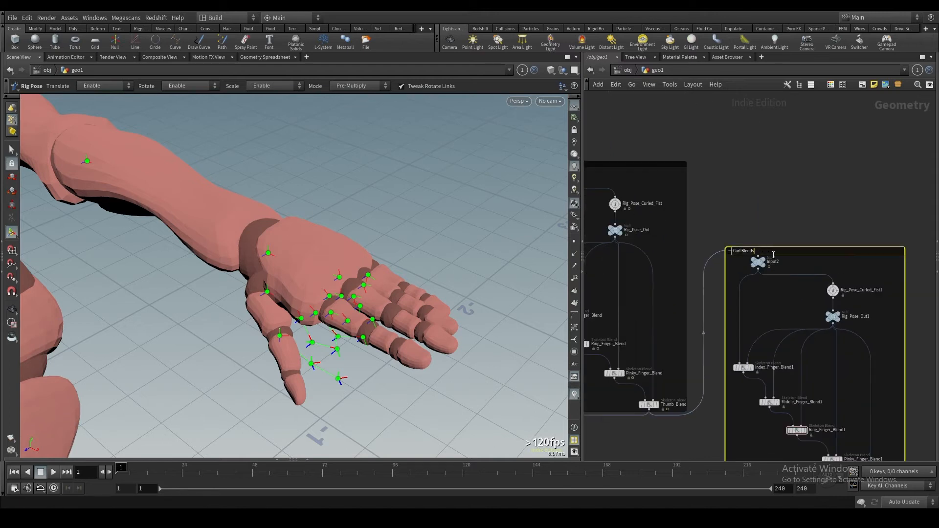
pyautogui.press('Return')
pyautogui.scroll(-1, 773, 251)
pyautogui.moveTo(773, 250); pyautogui.dragTo(843, 233, button='middle')
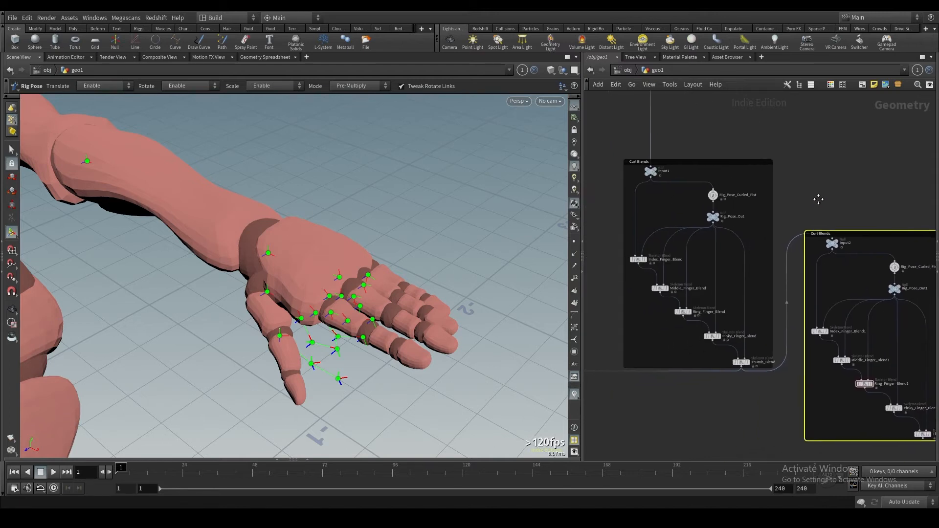
pyautogui.doubleClick(843, 233)
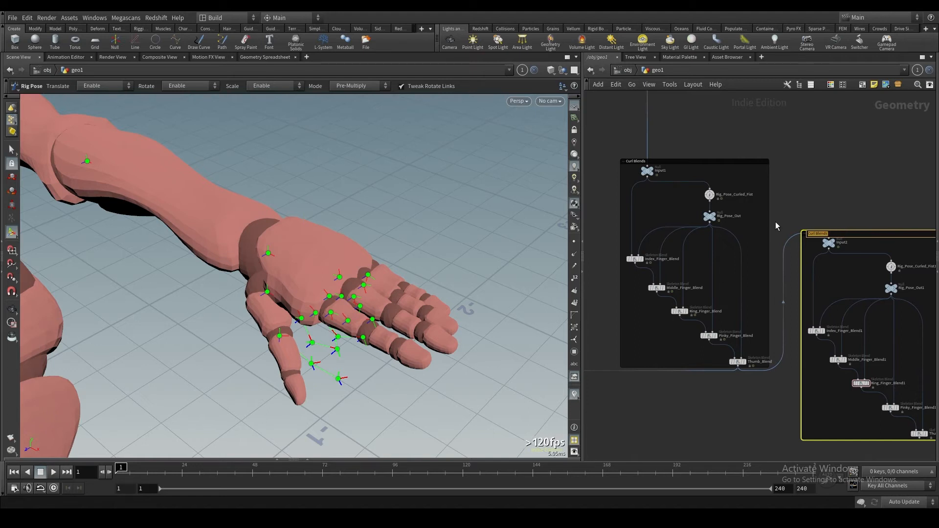
pyautogui.write('Splay Blends')
pyautogui.press('Return')
# Move Rig_Pose_Splay_In out of line with the neighbouring pose nodes to separate them
pyautogui.scroll(-3, 806, 143)
pyautogui.moveTo(806, 147); pyautogui.dragTo(750, 251, button='middle')
pyautogui.scroll(4, 705, 169)
pyautogui.moveTo(632, 168); pyautogui.dragTo(665, 193)
pyautogui.moveTo(831, 442); pyautogui.dragTo(764, 341, button='middle')
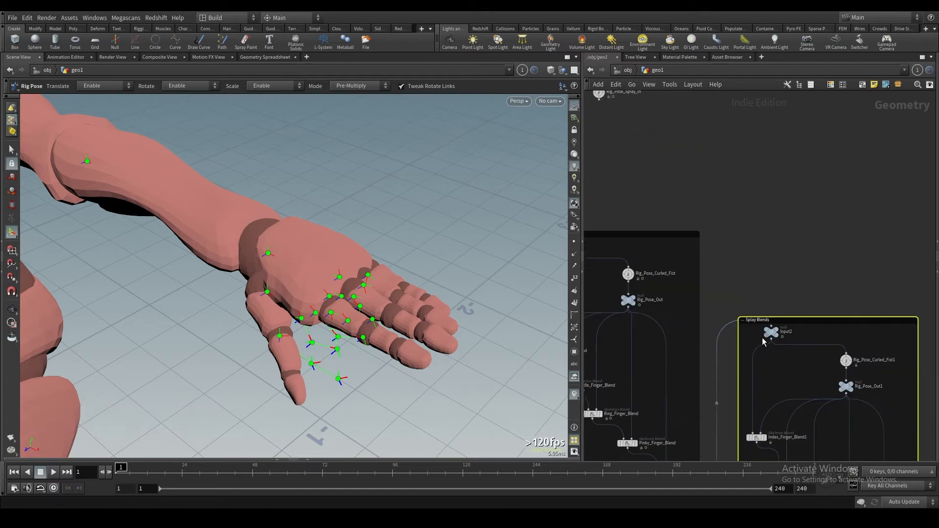
# Add "Out" to the duplicated box's title so it reads "Splay OutBlends"
pyautogui.doubleClick(795, 321)
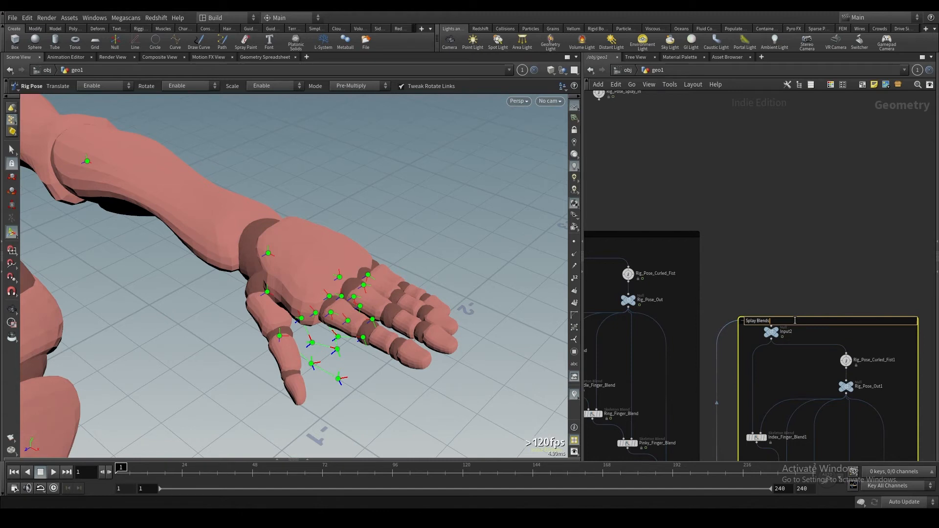
pyautogui.click(757, 322)
pyautogui.write('Out')
pyautogui.press('Return')
pyautogui.scroll(-2, 807, 143)
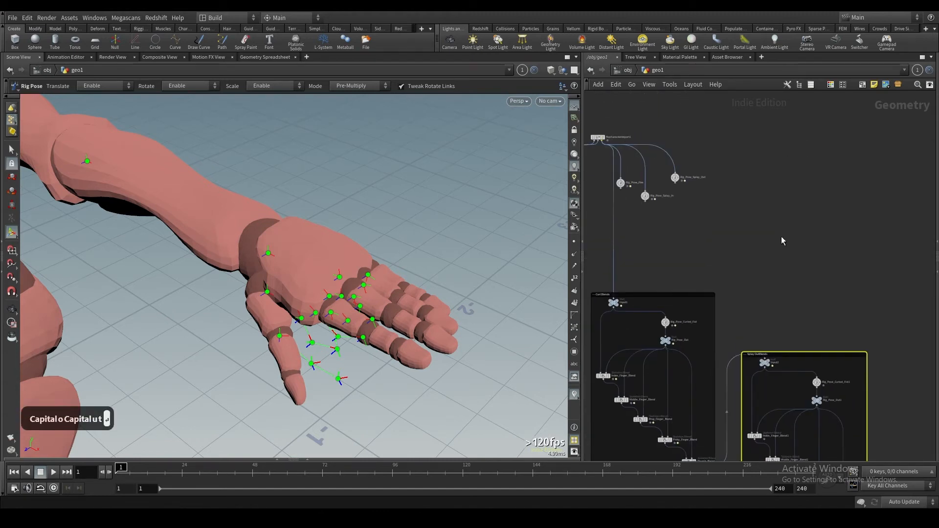
# Move Rig_Pose_Splay_Out into the splay box above Rig_Pose_Out1, replacing and deleting Rig_Pose_Curled_Fist1
pyautogui.moveTo(805, 282); pyautogui.dragTo(753, 197, button='middle')
pyautogui.moveTo(725, 177); pyautogui.dragTo(762, 296)
pyautogui.scroll(3, 771, 294)
pyautogui.press('Delete')
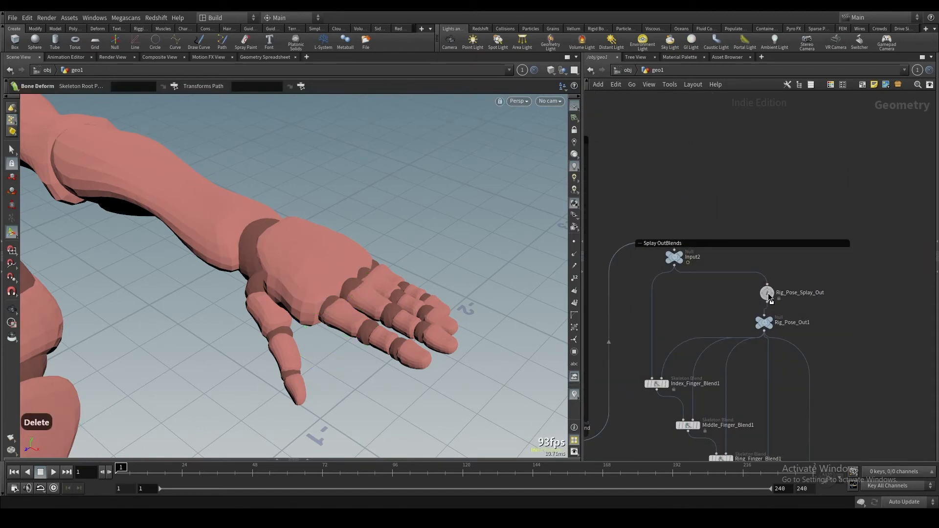
# Rewire the Bone Deform's third input to the output of the splay box's last thumb blend
pyautogui.scroll(-3, 734, 297)
pyautogui.moveTo(785, 309); pyautogui.dragTo(856, 317, button='middle')
pyautogui.scroll(2, 677, 337)
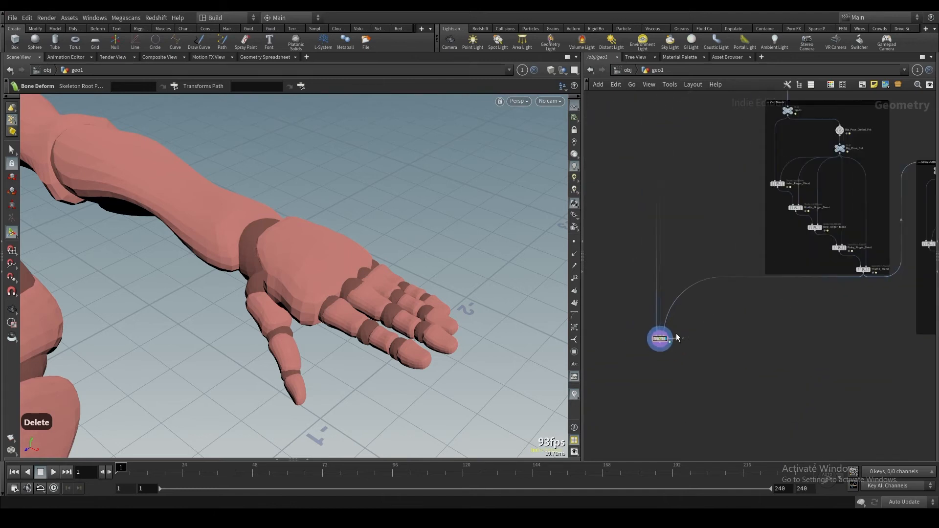
pyautogui.click(667, 334)
pyautogui.scroll(-3, 675, 333)
pyautogui.moveTo(751, 323); pyautogui.dragTo(650, 272, button='middle')
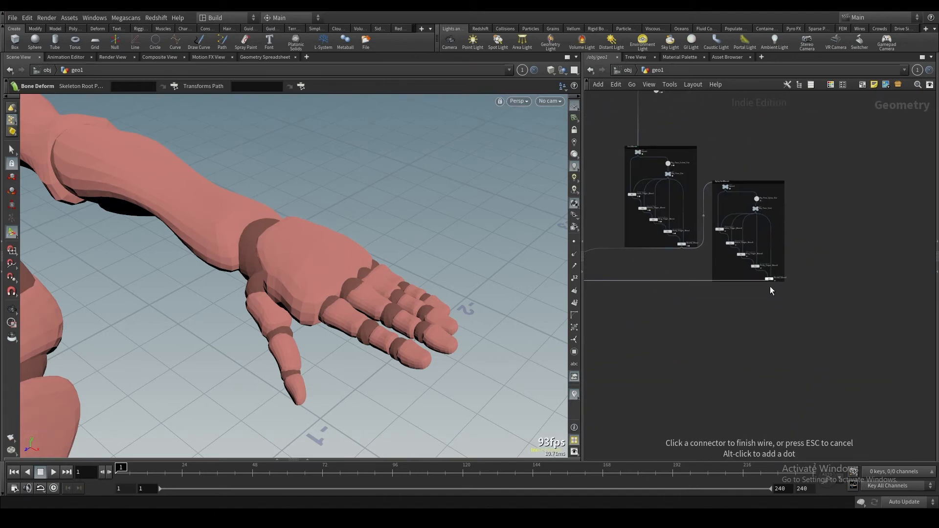
pyautogui.click(769, 286)
pyautogui.scroll(1, 752, 287)
pyautogui.moveTo(770, 295); pyautogui.dragTo(840, 310, button='middle')
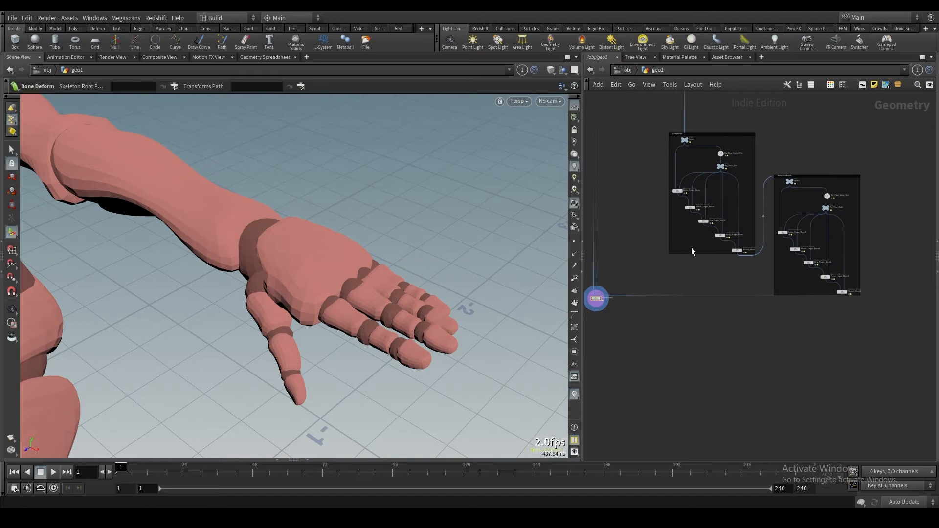
# Test the thumb curl by raising the Bias of the curl box's Thumb_Blend
pyautogui.scroll(2, 700, 238)
pyautogui.moveTo(761, 262); pyautogui.dragTo(763, 264)
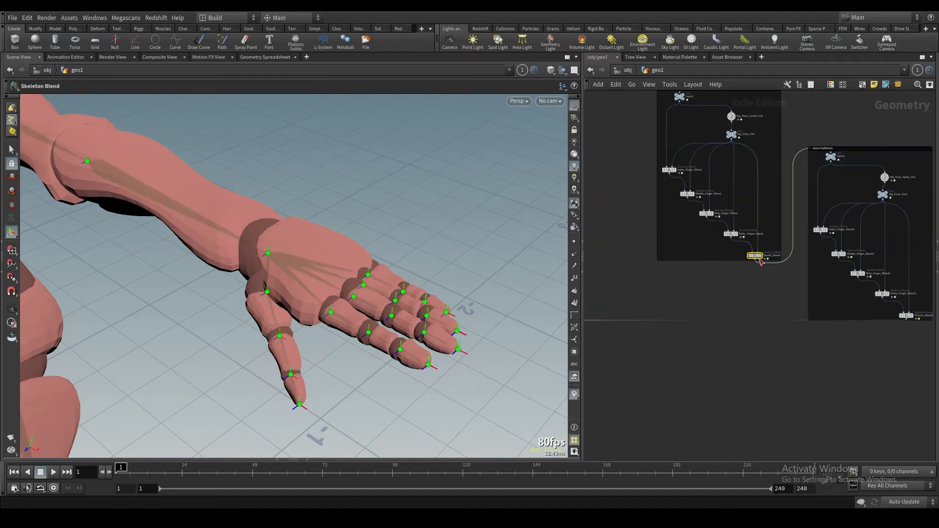
pyautogui.press('p')
pyautogui.press('o')
pyautogui.moveTo(845, 205); pyautogui.dragTo(894, 214)
pyautogui.press('p')
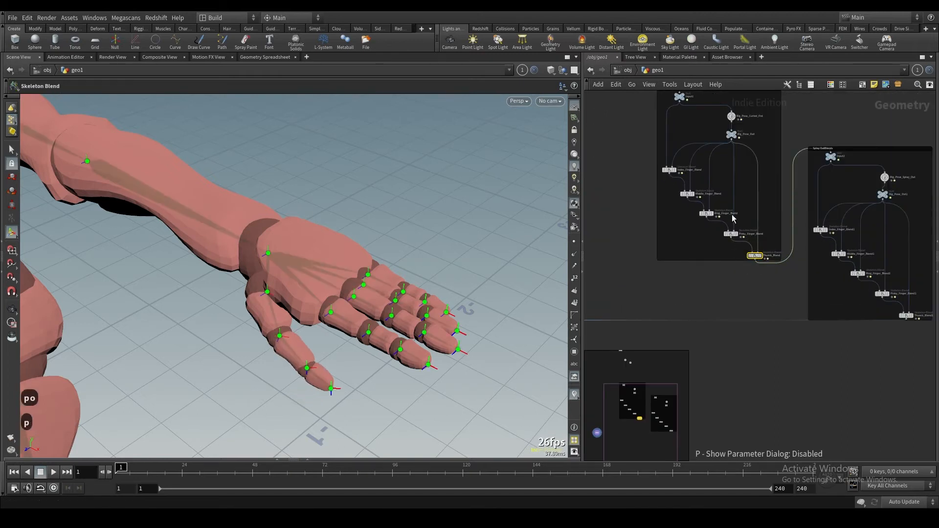
# Test the index finger curl by raising the Bias of the curl box's Index_Finger_Blend
pyautogui.moveTo(660, 184); pyautogui.dragTo(663, 181)
pyautogui.click(670, 169)
pyautogui.press('p')
pyautogui.moveTo(818, 204); pyautogui.dragTo(907, 216)
pyautogui.press('p')
# Test the splay-out finger blends by adjusting their Bias, bringing Pinky_Finger_Blend1 to 0.385
pyautogui.scroll(-2, 811, 350)
pyautogui.moveTo(828, 342); pyautogui.dragTo(743, 306, button='middle')
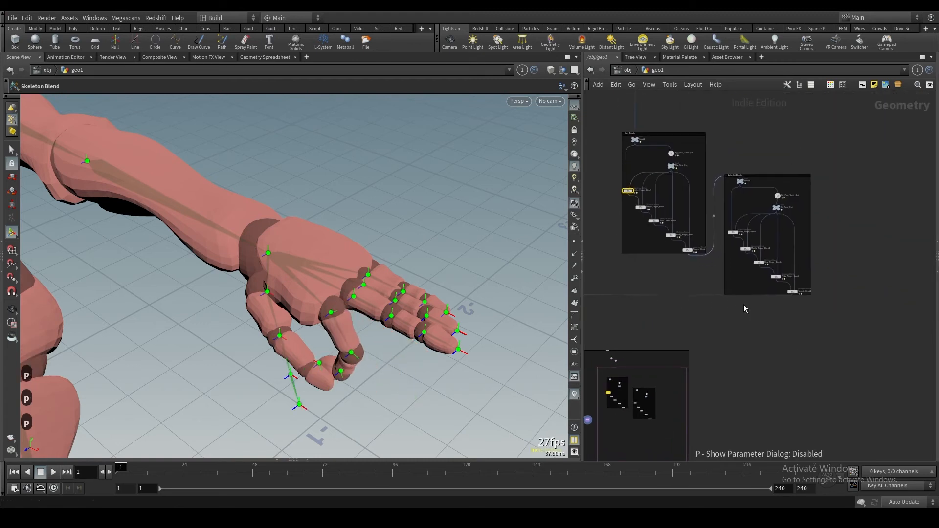
pyautogui.scroll(3, 741, 299)
pyautogui.click(702, 190)
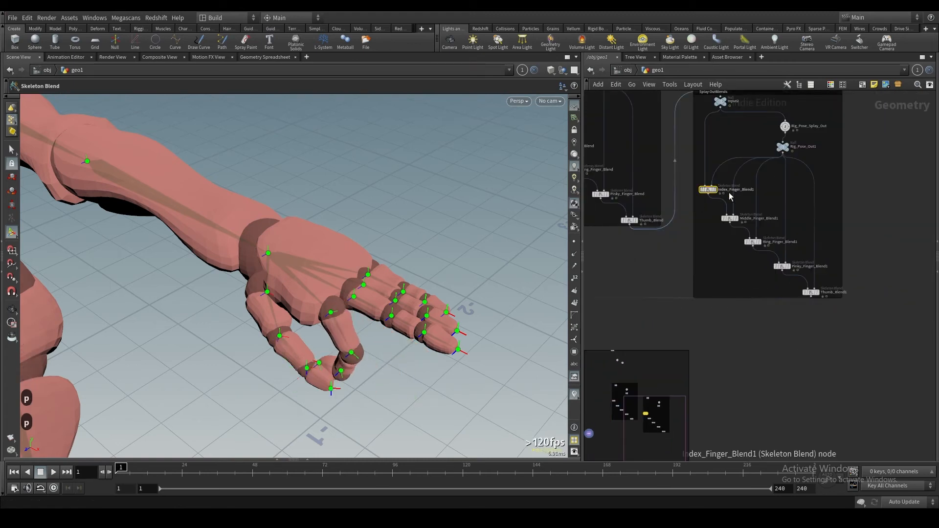
pyautogui.press('p')
pyautogui.moveTo(847, 209)
pyautogui.mouseDown()
pyautogui.moveTo(897, 206)
pyautogui.moveTo(816, 204)
pyautogui.moveTo(916, 205)
pyautogui.moveTo(771, 207)
pyautogui.moveTo(860, 203)
pyautogui.moveTo(848, 205)
pyautogui.mouseUp()
pyautogui.click(760, 241)
pyautogui.click(782, 266)
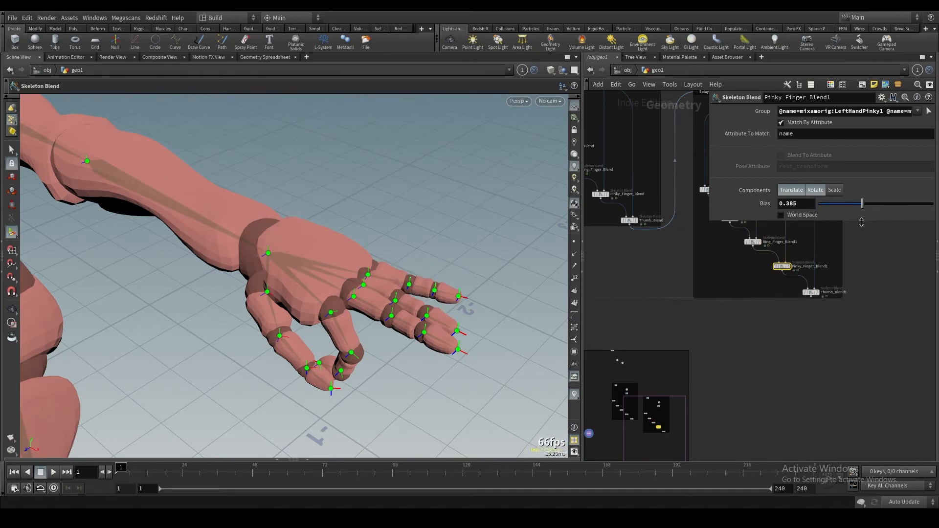
pyautogui.press('p')
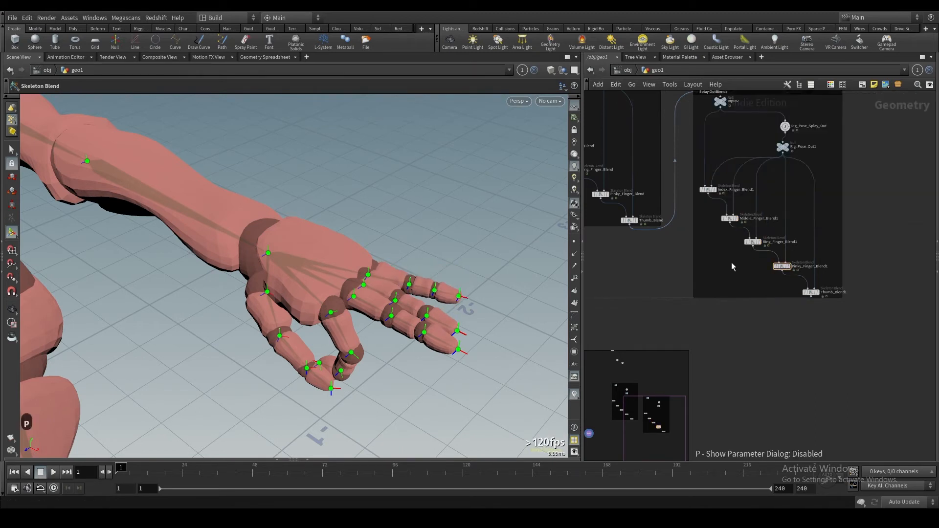
# Reset the Bias of the tested splay-out and curl finger blends to 0
pyautogui.scroll(-1, 734, 263)
pyautogui.press('p')
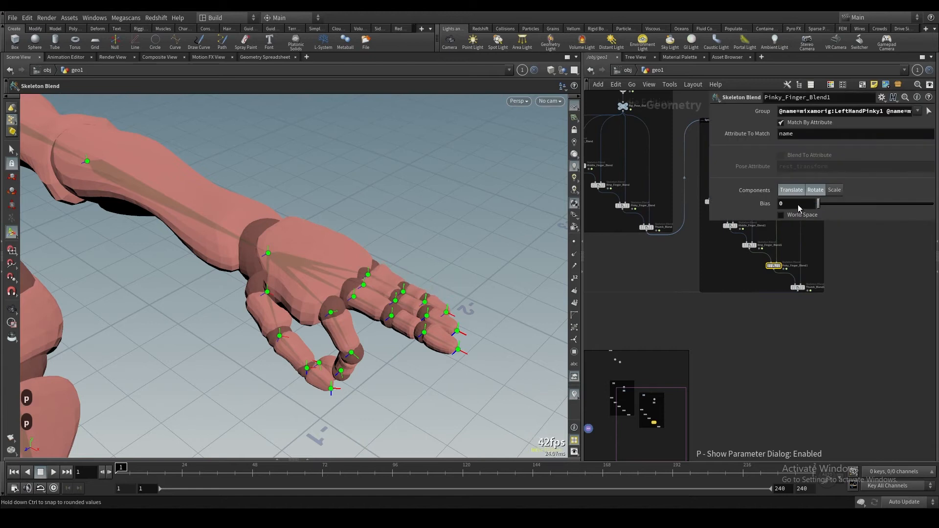
pyautogui.press('p')
pyautogui.scroll(-3, 719, 274)
pyautogui.scroll(3, 748, 245)
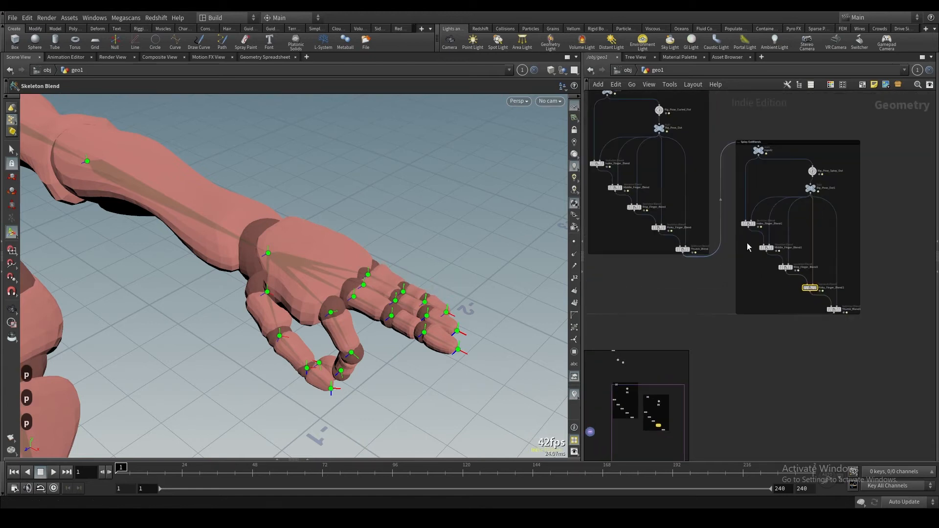
pyautogui.press('p')
pyautogui.moveTo(633, 229); pyautogui.dragTo(696, 261, button='middle')
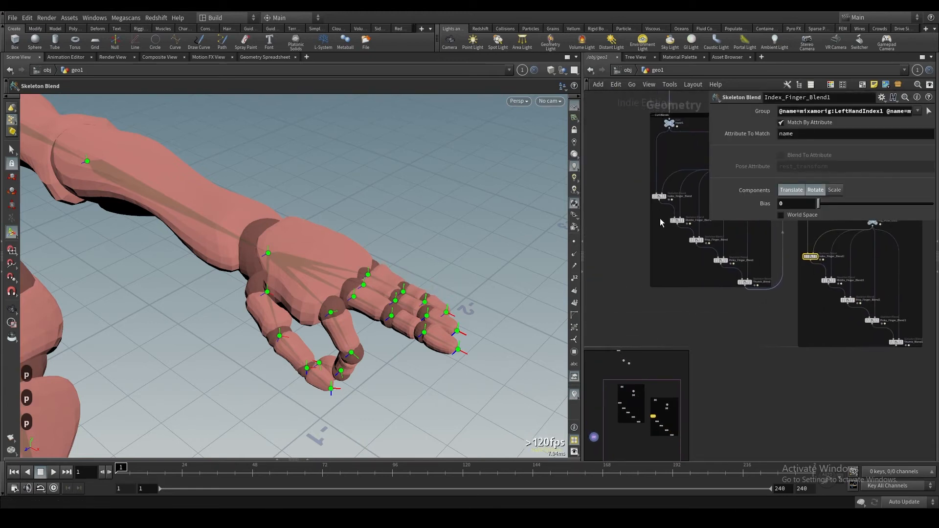
pyautogui.click(659, 195)
pyautogui.press('p')
pyautogui.scroll(-3, 710, 304)
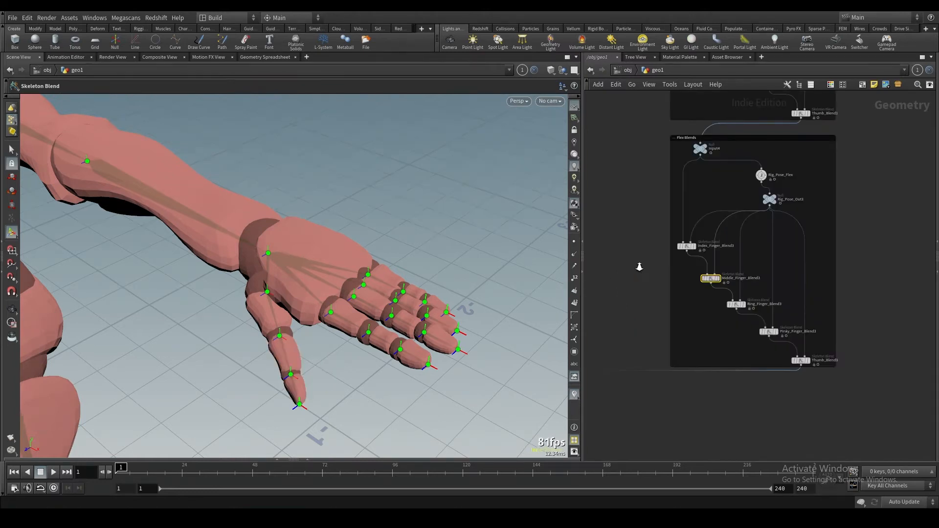
# Inspect the Splay Out Blends box within the stacked layout and preview its Rig_Pose_Splay_Out pose
pyautogui.scroll(-8, 639, 267)
pyautogui.moveTo(635, 249); pyautogui.dragTo(704, 329, button='middle')
pyautogui.scroll(8, 756, 198)
pyautogui.moveTo(657, 261); pyautogui.dragTo(681, 178, button='middle')
pyautogui.scroll(5, 660, 217)
pyautogui.moveTo(684, 377); pyautogui.dragTo(691, 290, button='middle')
pyautogui.scroll(-1, 706, 338)
pyautogui.scroll(2, 745, 276)
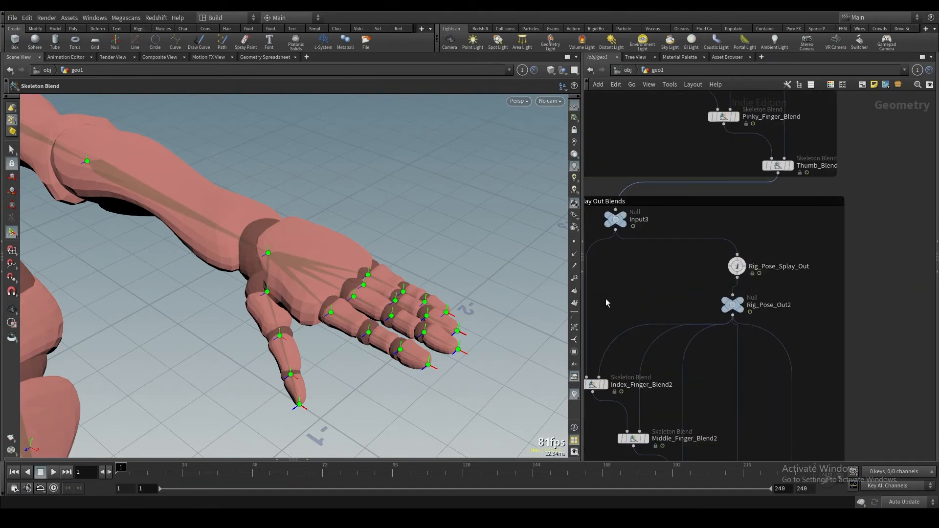
pyautogui.click(738, 268)
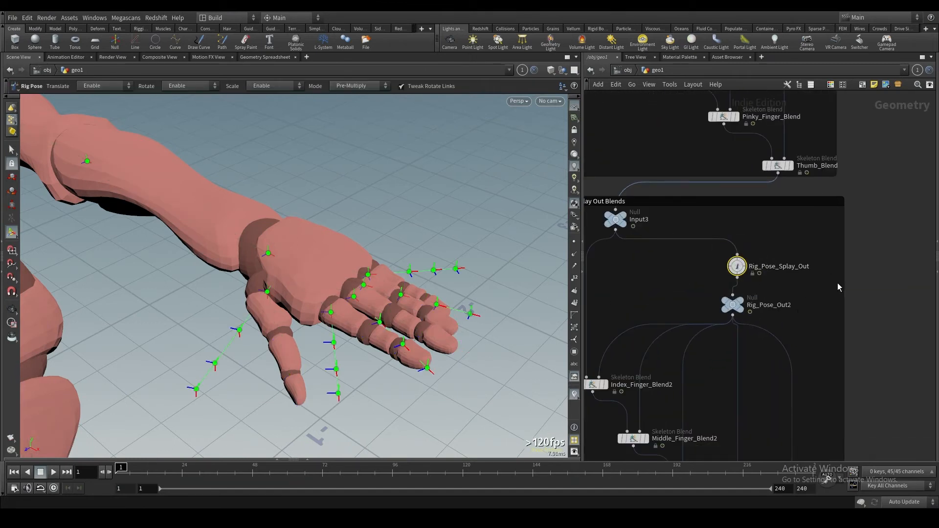
# Examine how the Splay In box's last thumb blend feeds the input of the Flex Blends box
pyautogui.moveTo(651, 383); pyautogui.dragTo(697, 280, button='middle')
pyautogui.scroll(-4, 697, 280)
pyautogui.moveTo(666, 359); pyautogui.dragTo(631, 260, button='middle')
pyautogui.scroll(4, 658, 341)
pyautogui.moveTo(658, 341); pyautogui.dragTo(690, 205, button='middle')
pyautogui.scroll(-4, 690, 205)
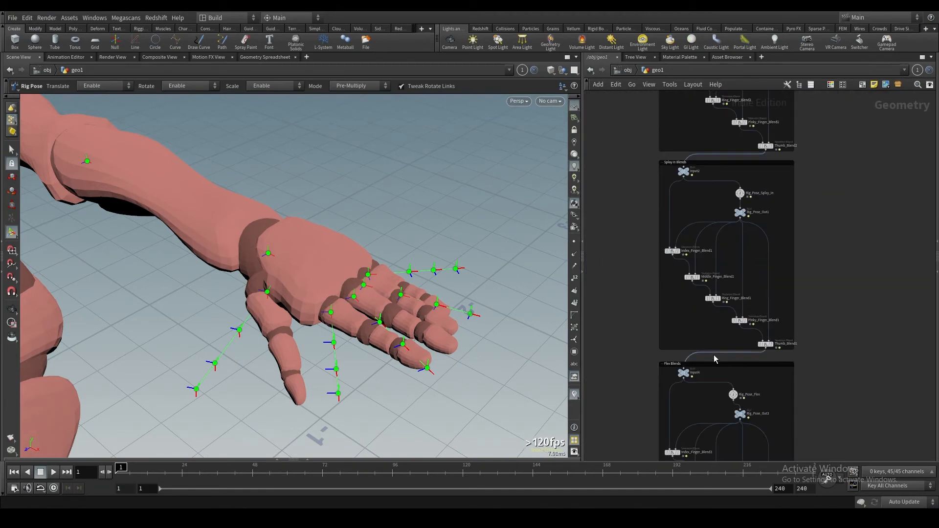
pyautogui.scroll(3, 748, 365)
pyautogui.moveTo(727, 338); pyautogui.dragTo(727, 295, button='middle')
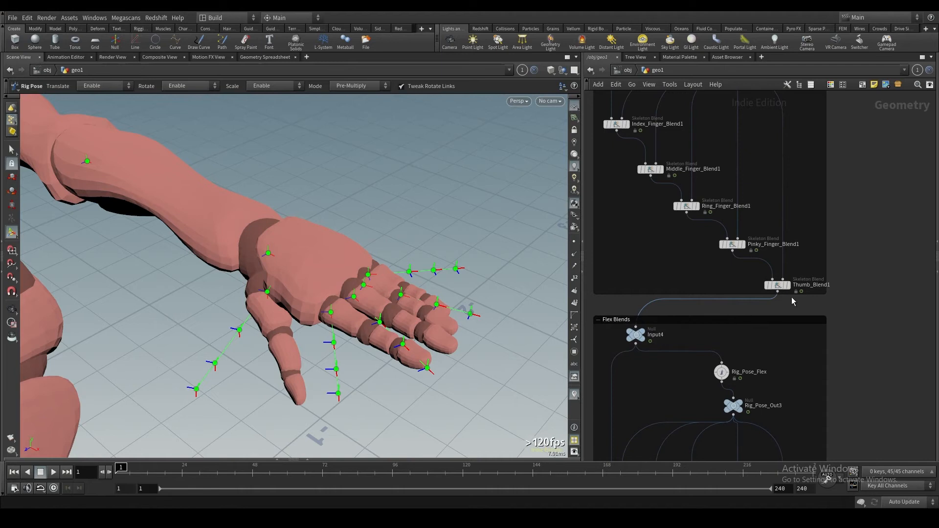
pyautogui.moveTo(779, 294)
pyautogui.scroll(-8, 683, 279)
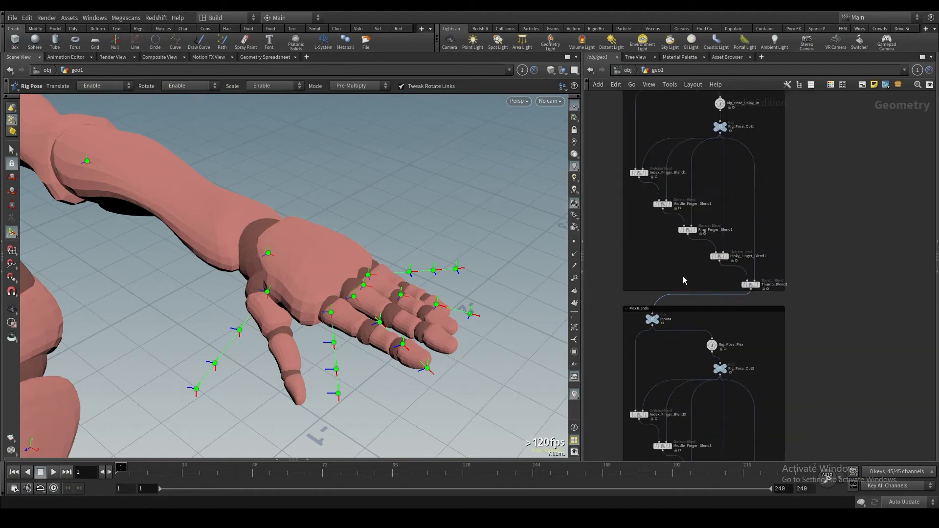
# Examine the Flex Blends box at the end of the chain and its per-finger blend nodes
pyautogui.moveTo(679, 387); pyautogui.dragTo(738, 308, button='middle')
pyautogui.scroll(1, 616, 392)
pyautogui.moveTo(616, 392); pyautogui.dragTo(678, 394, button='middle')
pyautogui.scroll(6, 659, 374)
pyautogui.scroll(-6, 787, 358)
pyautogui.moveTo(788, 358); pyautogui.dragTo(725, 376, button='middle')
pyautogui.moveTo(858, 318); pyautogui.dragTo(667, 326, button='middle')
pyautogui.scroll(5, 785, 270)
pyautogui.moveTo(771, 337); pyautogui.dragTo(787, 408, button='middle')
pyautogui.scroll(-4, 773, 386)
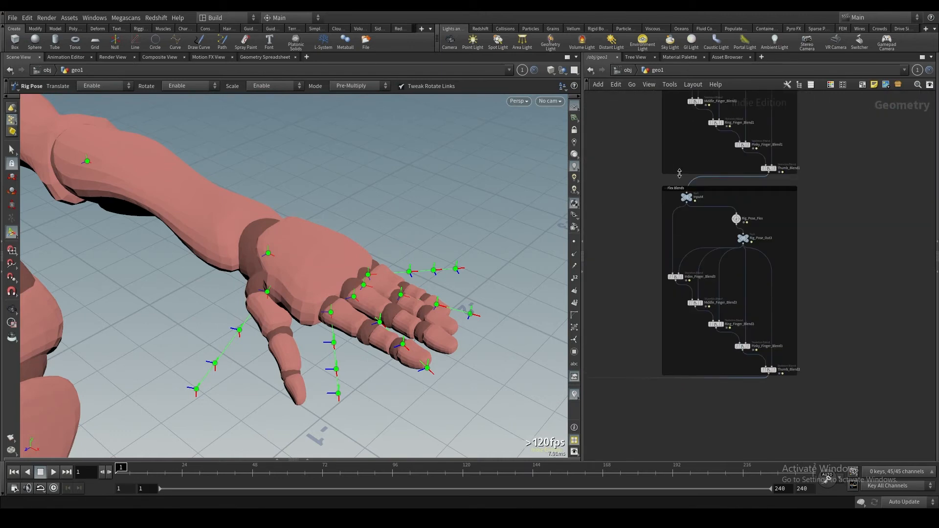
# Review the finger blends in the Splay In and Splay Out boxes, checking Index_Finger_Blend1
pyautogui.moveTo(677, 162); pyautogui.dragTo(664, 282, button='middle')
pyautogui.moveTo(666, 233); pyautogui.dragTo(680, 309, button='middle')
pyautogui.scroll(2, 669, 232)
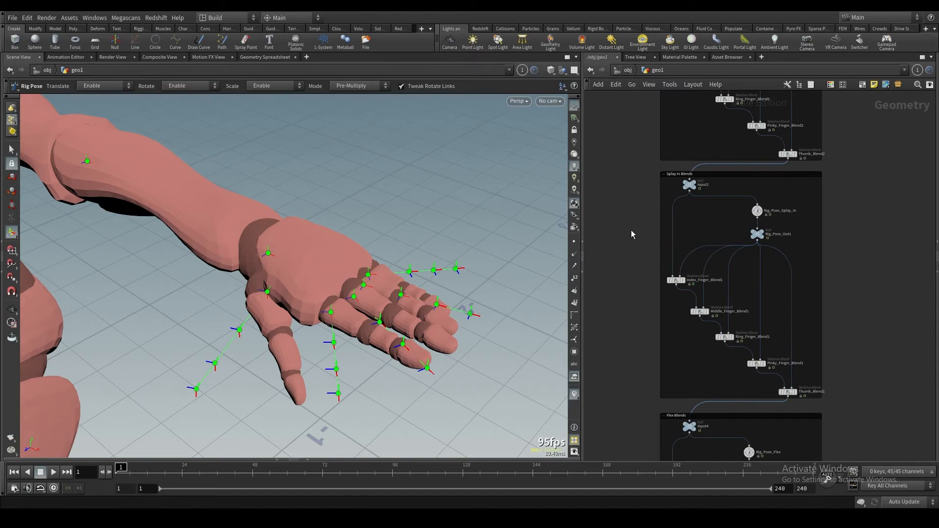
pyautogui.click(675, 280)
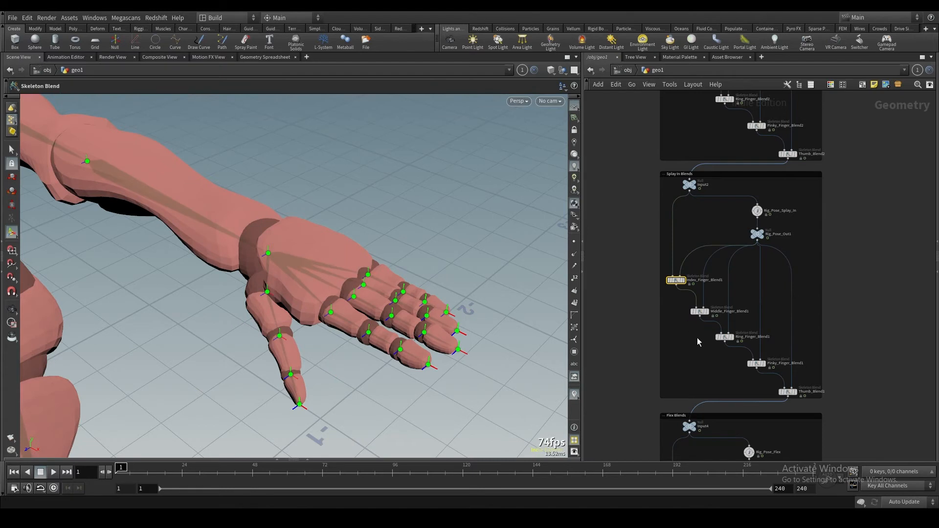
pyautogui.scroll(5, 640, 239)
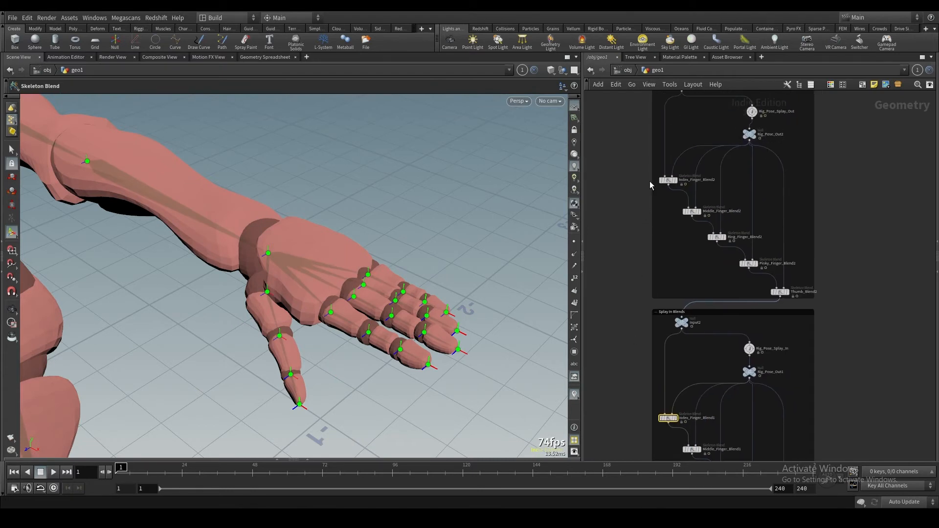
pyautogui.scroll(-2, 673, 273)
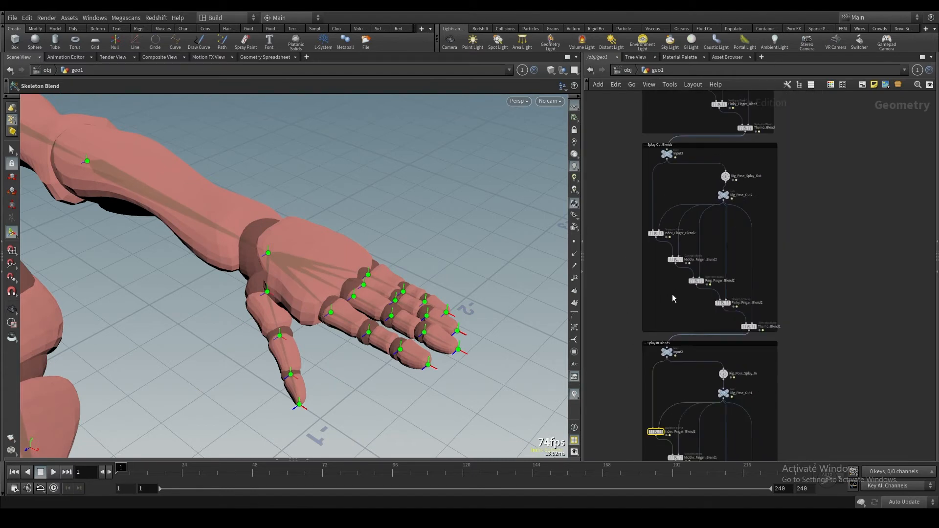
pyautogui.scroll(2, 704, 332)
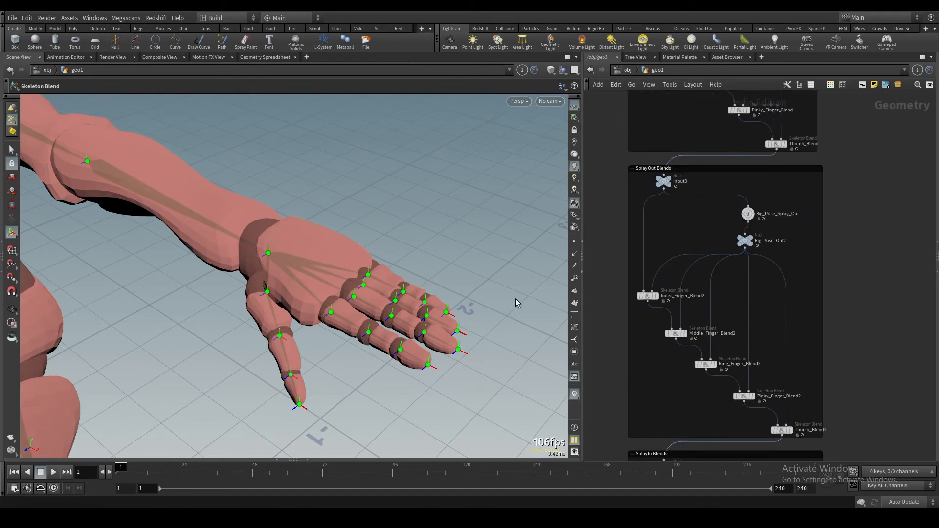
# Collapse all four blend network boxes and their nodes into a single subnetwork
pyautogui.scroll(-5, 660, 338)
pyautogui.moveTo(644, 339); pyautogui.dragTo(680, 268, button='middle')
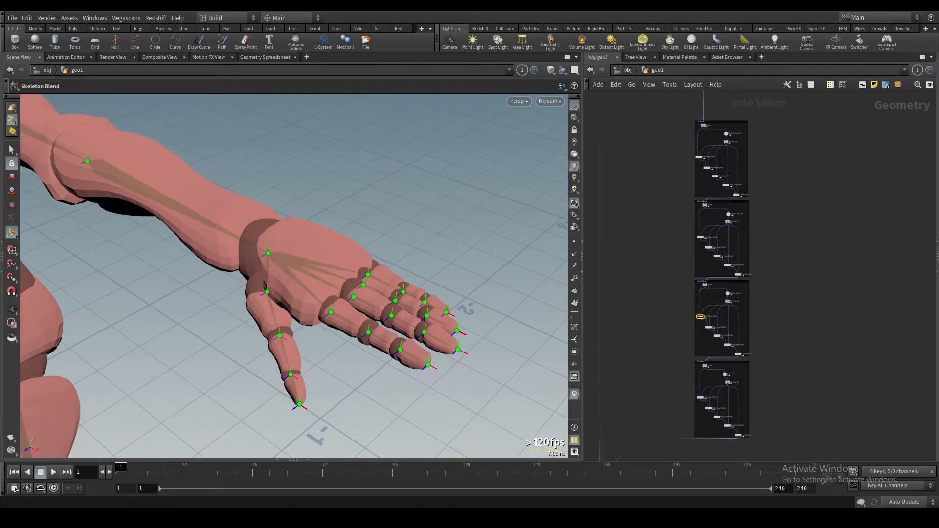
pyautogui.scroll(-3, 641, 412)
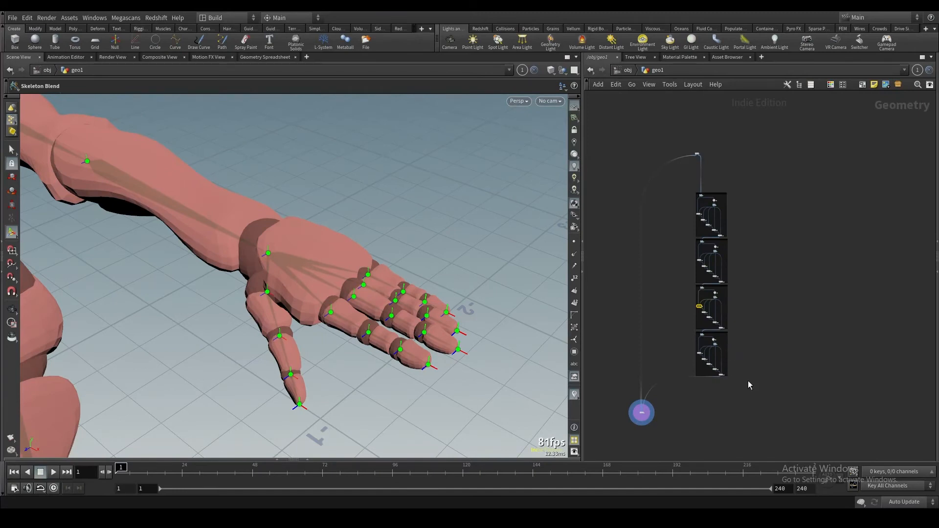
pyautogui.moveTo(761, 388); pyautogui.dragTo(680, 188)
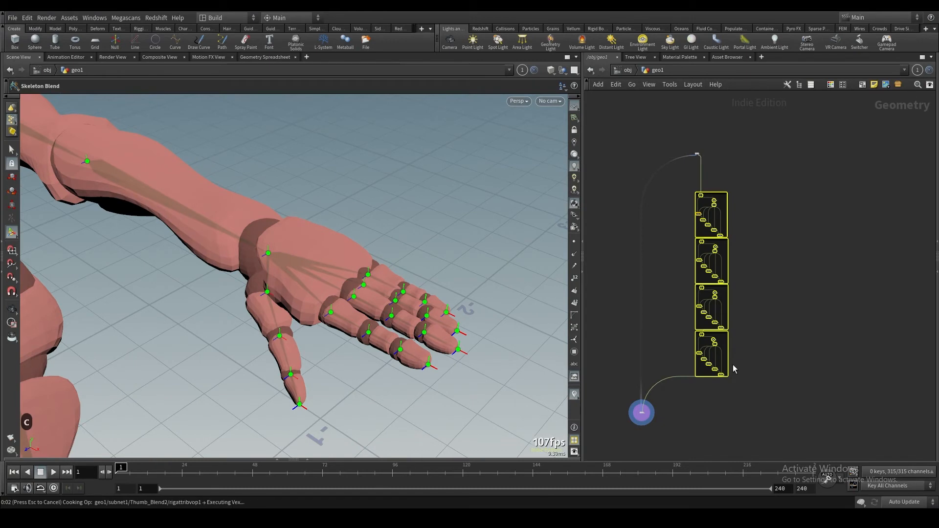
pyautogui.hotkey('shift', 'c')
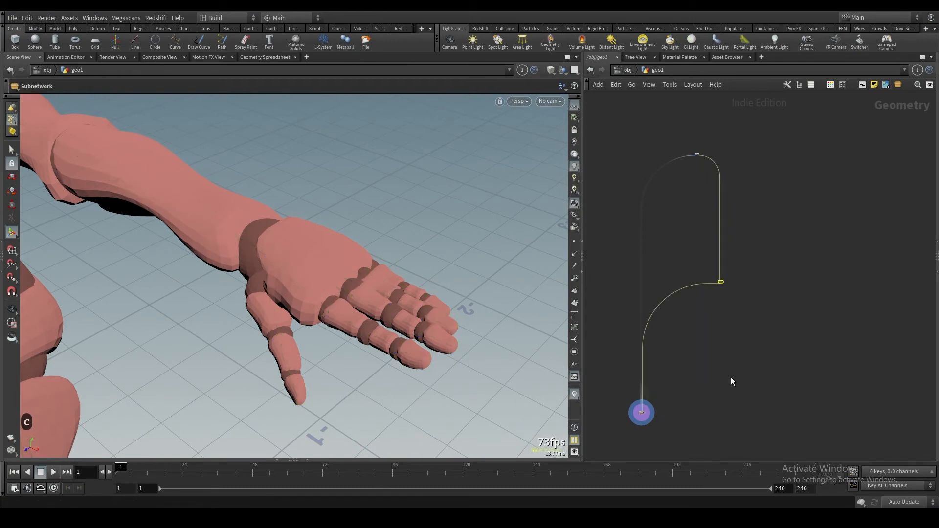
# Inspect the inside of subnet1, from its inputs down to the output node, and return to geo1
pyautogui.scroll(8, 724, 288)
pyautogui.moveTo(716, 318); pyautogui.dragTo(771, 393, button='middle')
pyautogui.doubleClick(733, 322)
pyautogui.scroll(5, 713, 293)
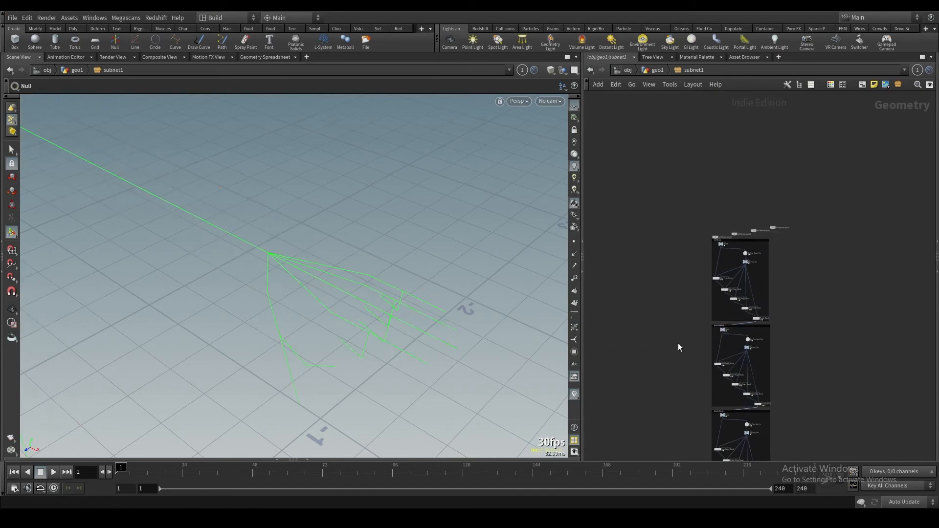
pyautogui.scroll(-3, 717, 228)
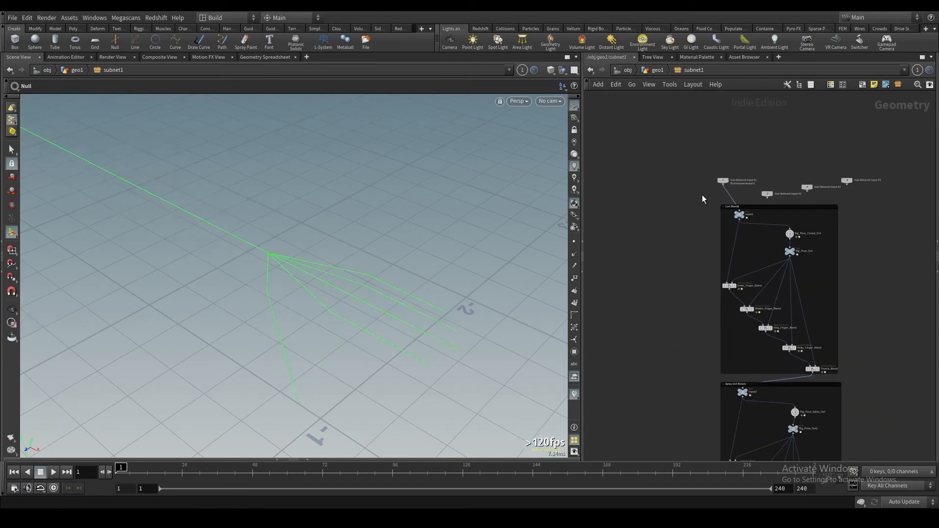
pyautogui.scroll(-1, 705, 357)
pyautogui.moveTo(691, 357); pyautogui.dragTo(684, 154, button='middle')
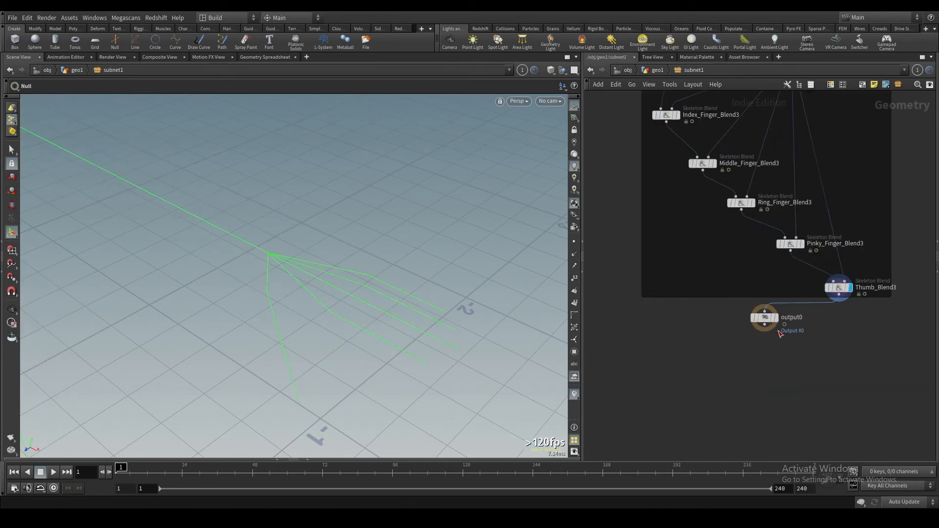
pyautogui.press('u')
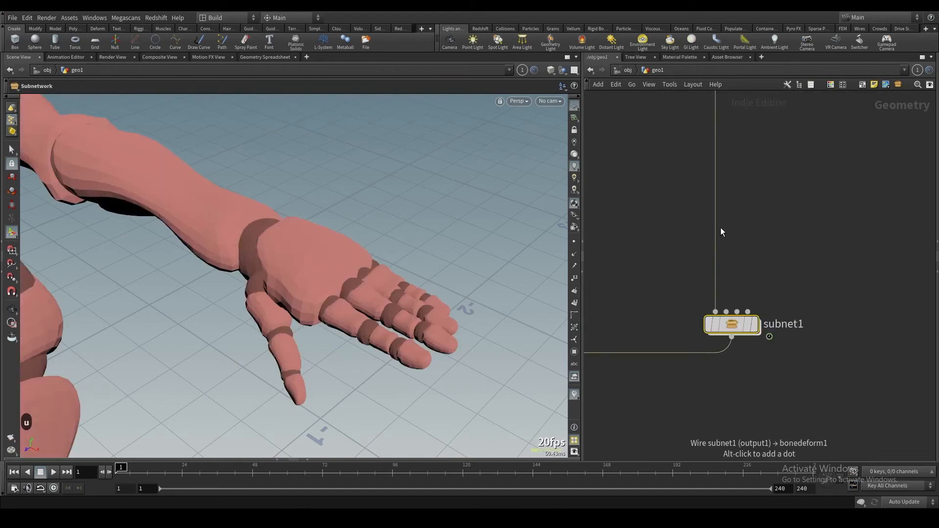
# Show subnet1's parameters and open its Edit Parameter Interface window, placed clear of the network view
pyautogui.scroll(-1, 685, 323)
pyautogui.moveTo(700, 297); pyautogui.dragTo(834, 341)
pyautogui.press('p')
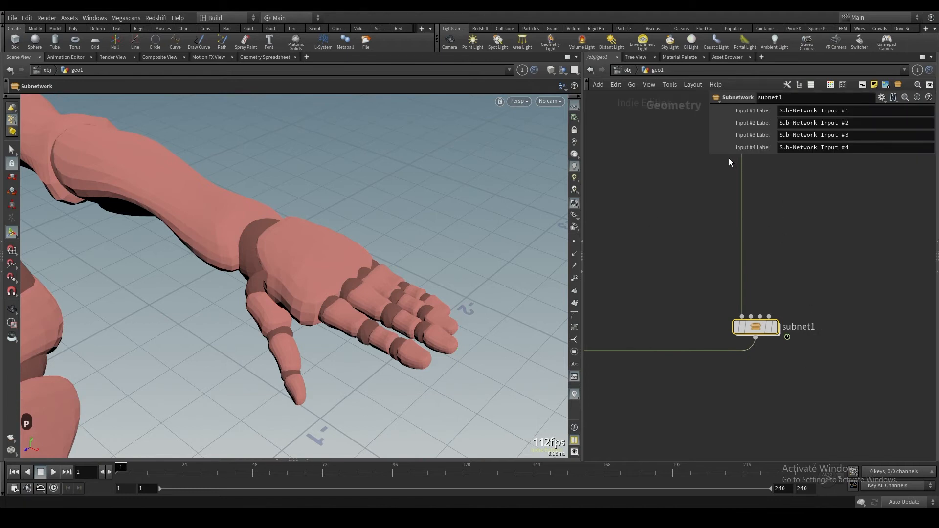
pyautogui.moveTo(726, 155); pyautogui.dragTo(720, 189)
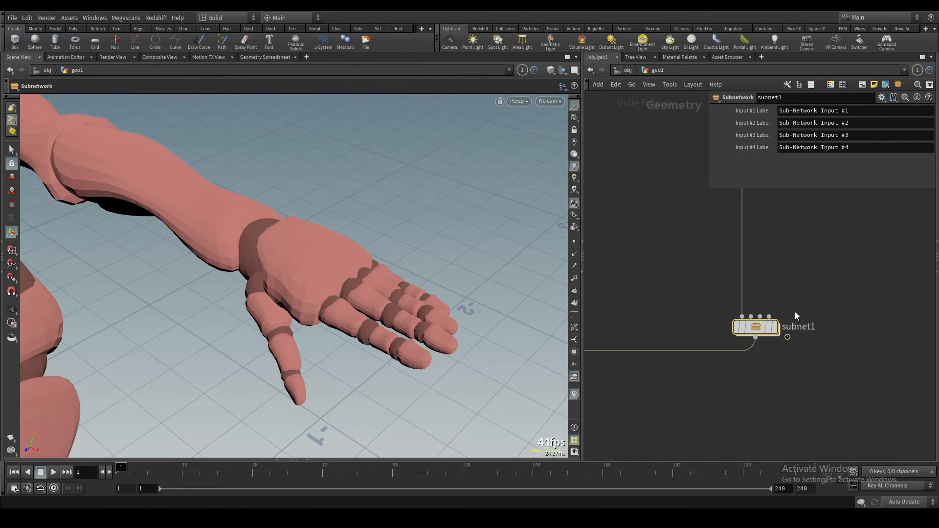
pyautogui.click(881, 101)
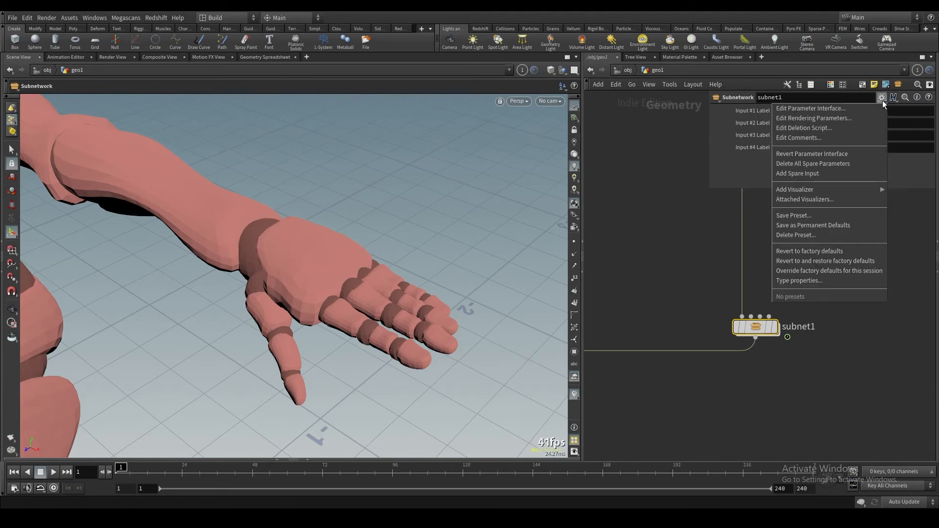
pyautogui.click(857, 109)
pyautogui.moveTo(565, 8); pyautogui.dragTo(276, 77)
pyautogui.moveTo(649, 203); pyautogui.dragTo(537, 204)
pyautogui.moveTo(323, 82); pyautogui.dragTo(273, 65)
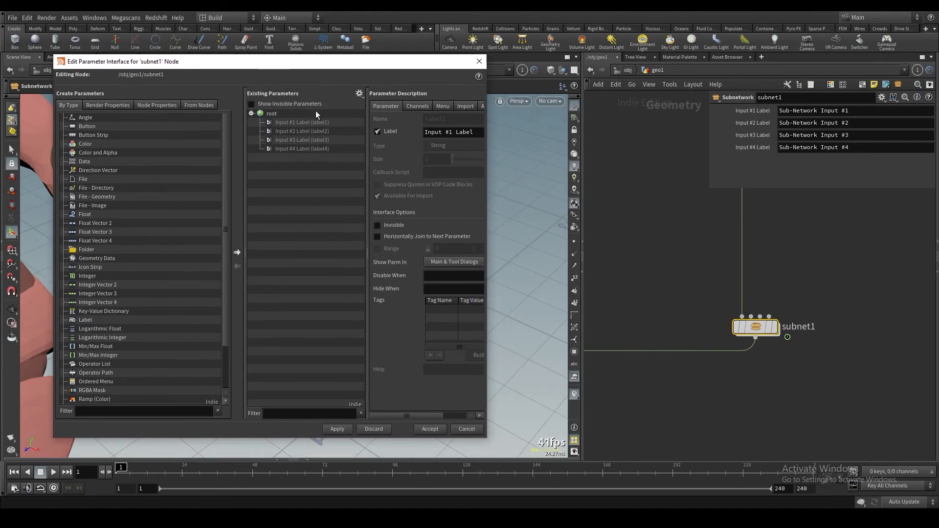
# Make the four input label parameters of subnet1 invisible
pyautogui.click(307, 122)
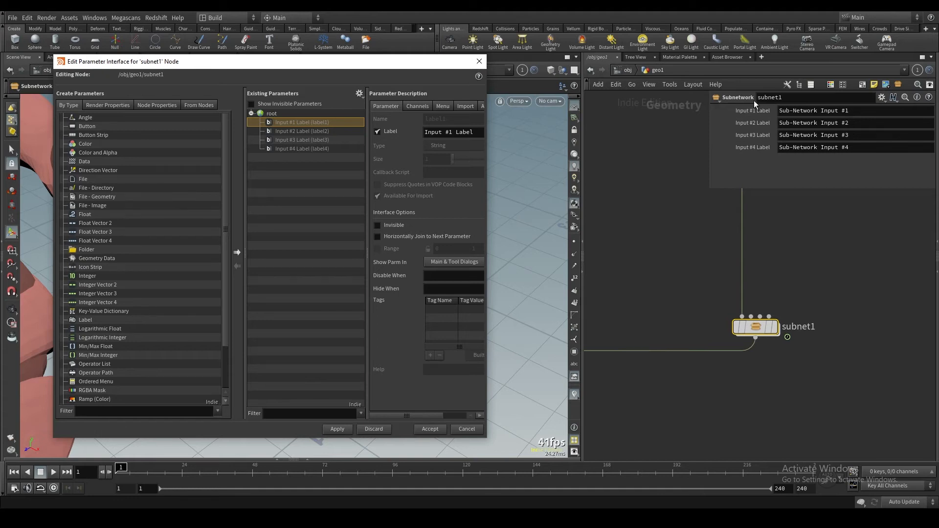
pyautogui.keyDown('shift'); pyautogui.click(310, 149); pyautogui.keyUp('shift')
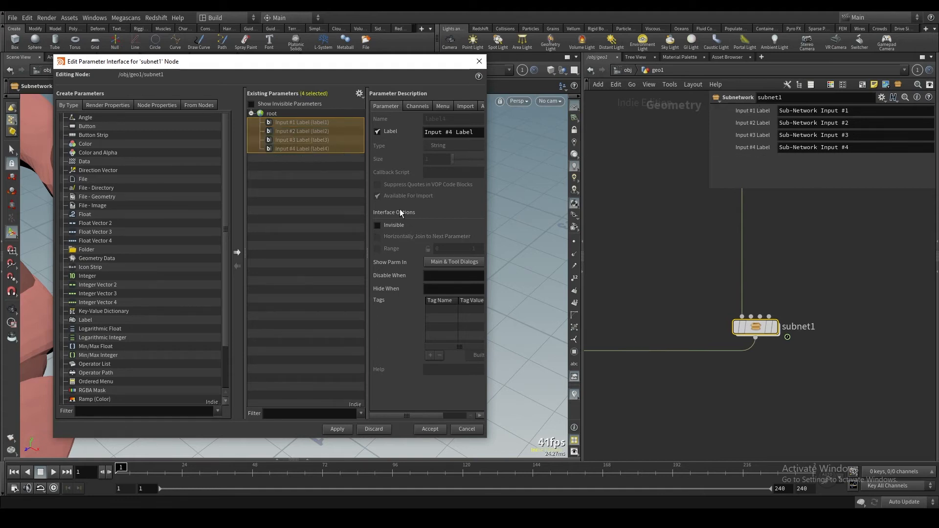
pyautogui.click(395, 223)
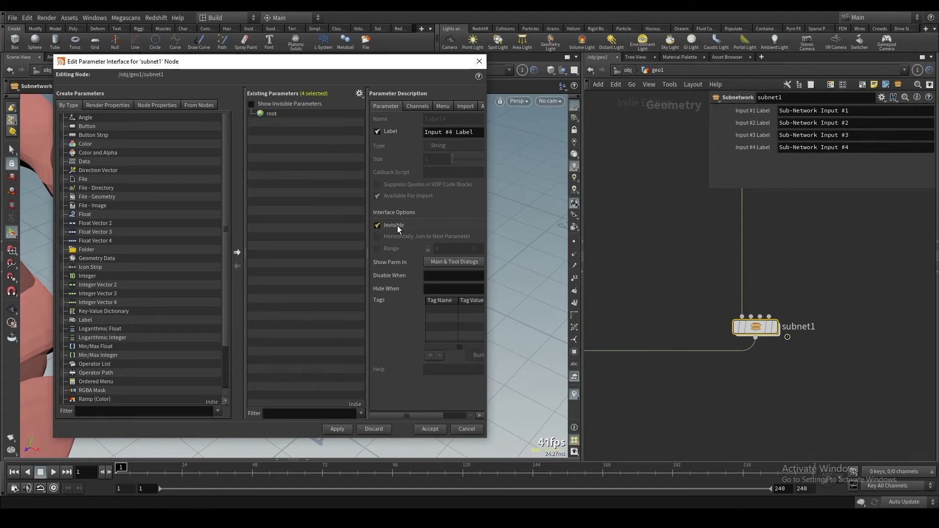
pyautogui.click(385, 225)
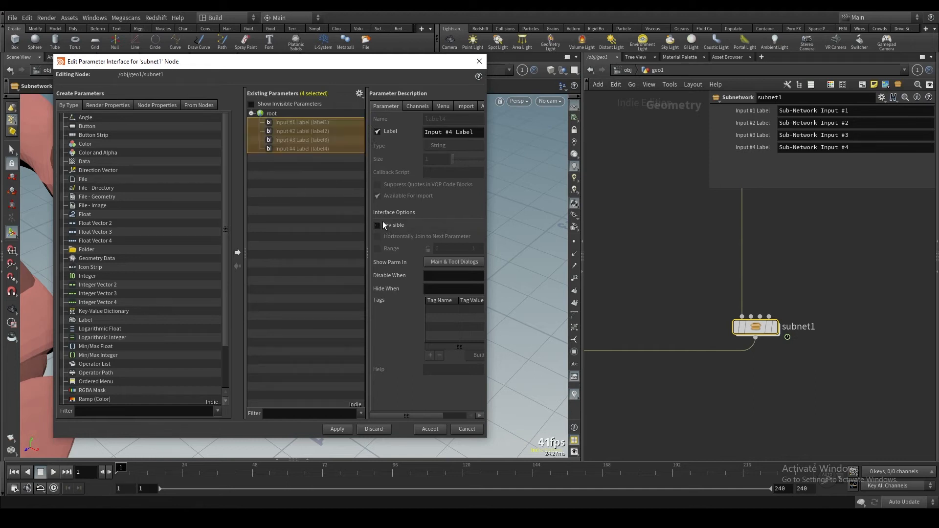
pyautogui.click(297, 124)
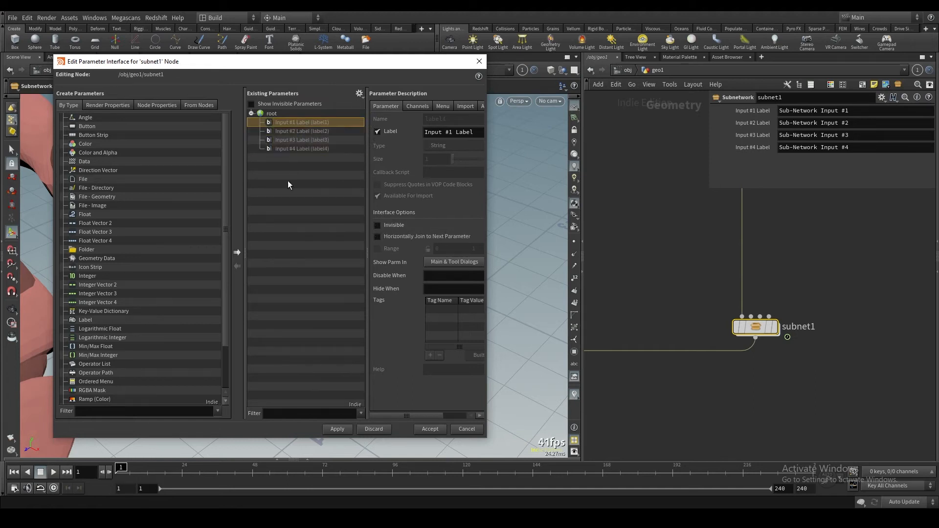
pyautogui.keyDown('shift'); pyautogui.click(289, 149); pyautogui.keyUp('shift')
pyautogui.click(385, 226)
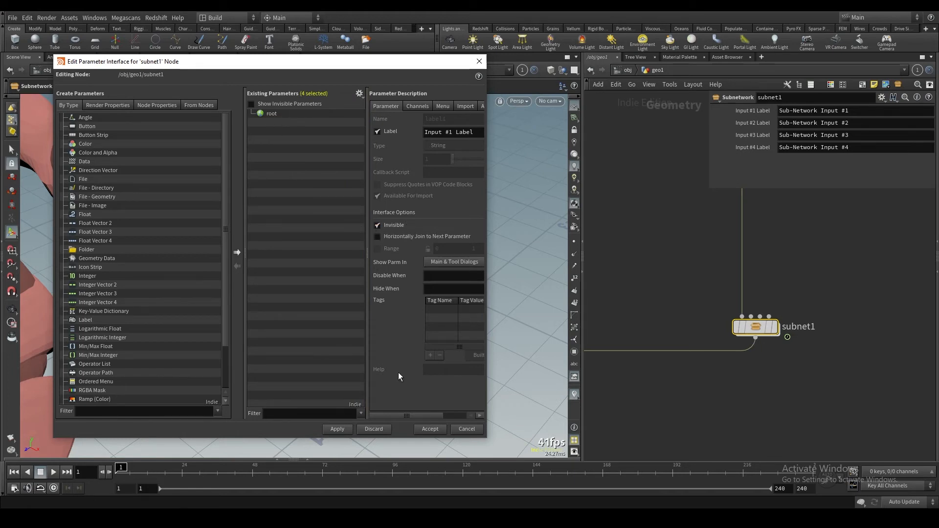
# Check the hidden input labels by toggling the display of invisible parameters on and off, and apply the interface changes
pyautogui.click(261, 104)
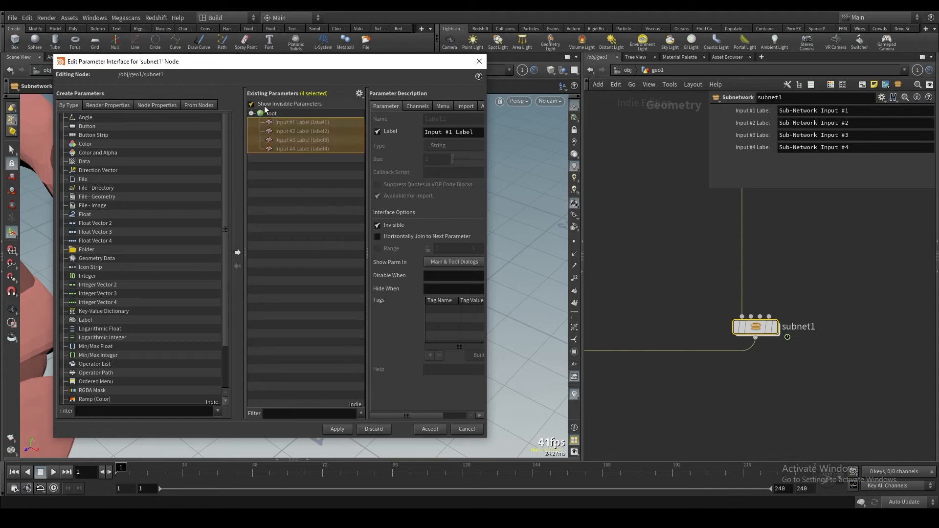
pyautogui.click(251, 104)
pyautogui.click(251, 105)
pyautogui.click(251, 104)
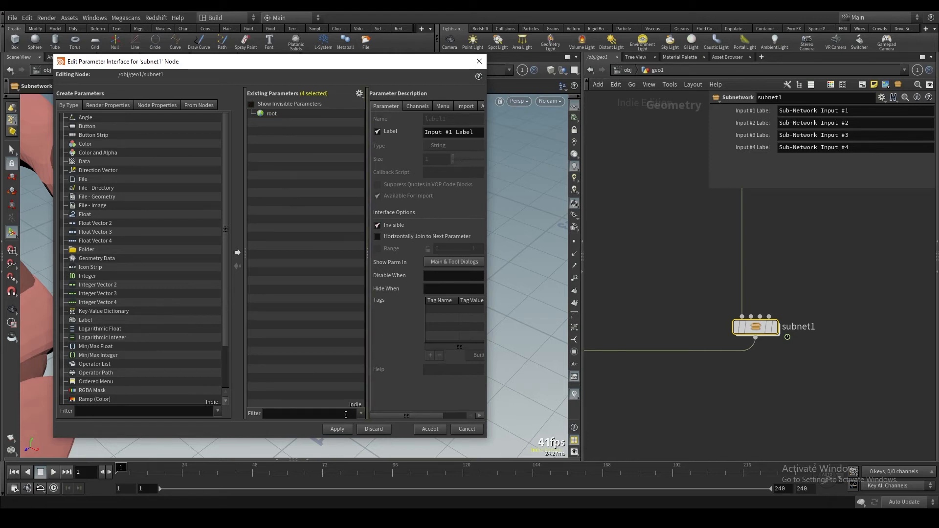
pyautogui.click(344, 429)
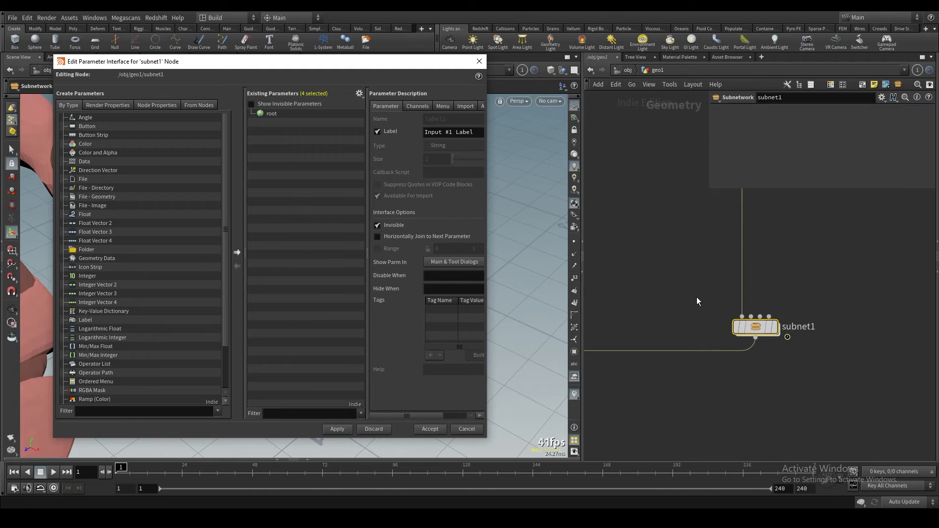
# Add a folder labelled Curl under root in subnet1's existing parameters and apply the change
pyautogui.scroll(-1, 697, 297)
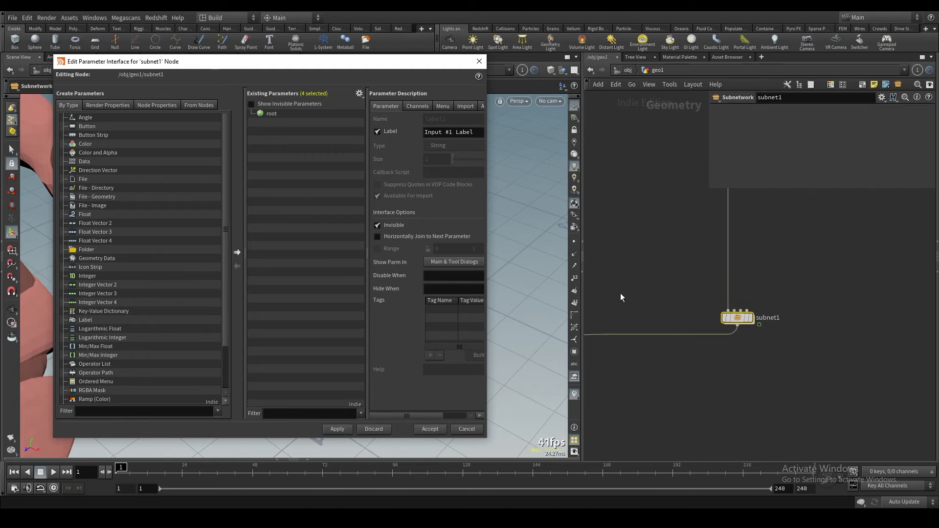
pyautogui.moveTo(74, 251); pyautogui.dragTo(301, 139)
pyautogui.tripleClick(465, 134)
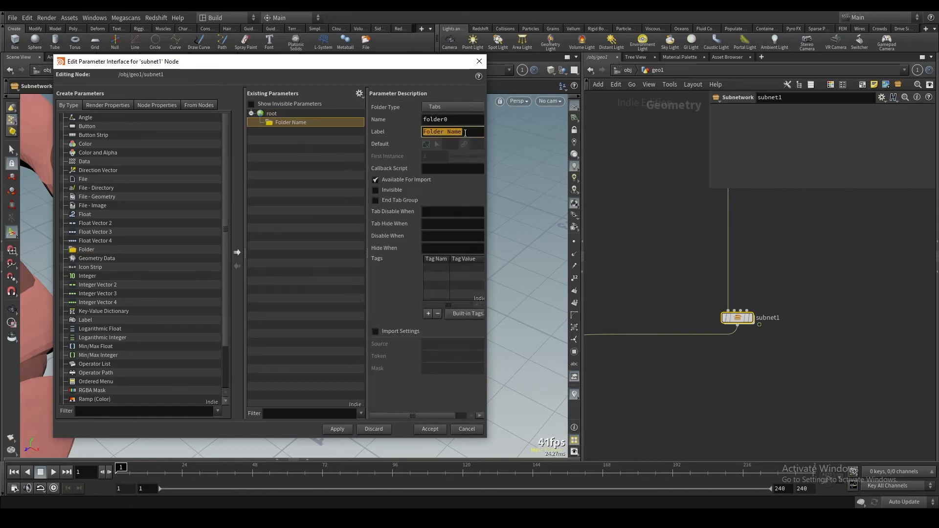
pyautogui.moveTo(486, 128); pyautogui.dragTo(549, 129)
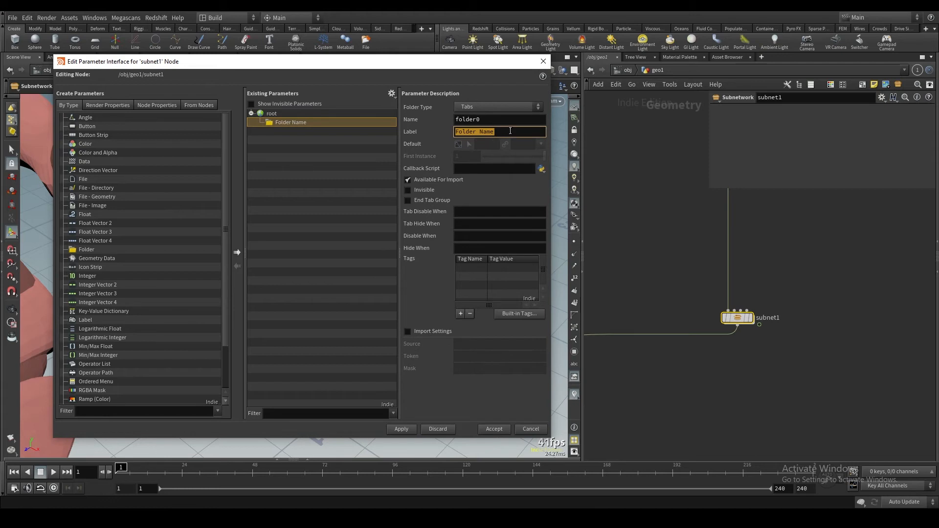
pyautogui.press('capslock')
pyautogui.write('F')
pyautogui.press('capslock')
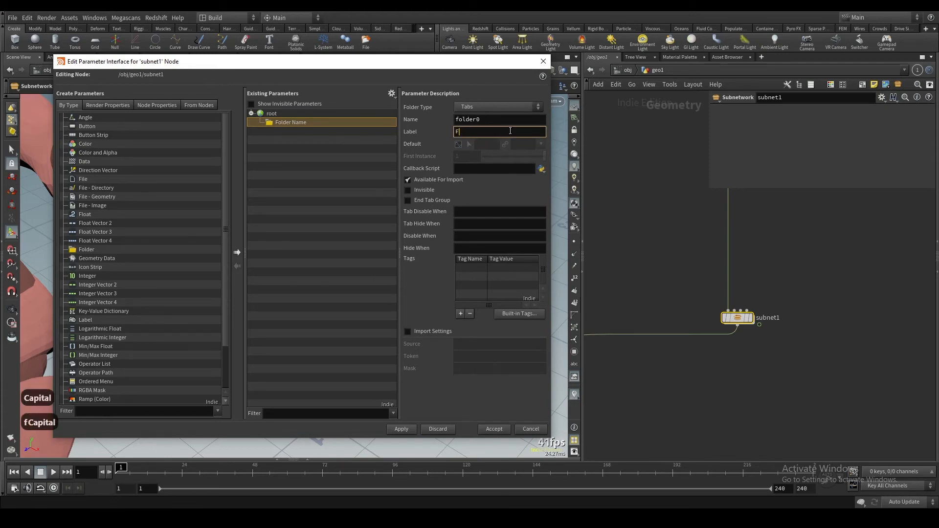
pyautogui.press('BackSpace')
pyautogui.press('capslock')
pyautogui.press('capslock')
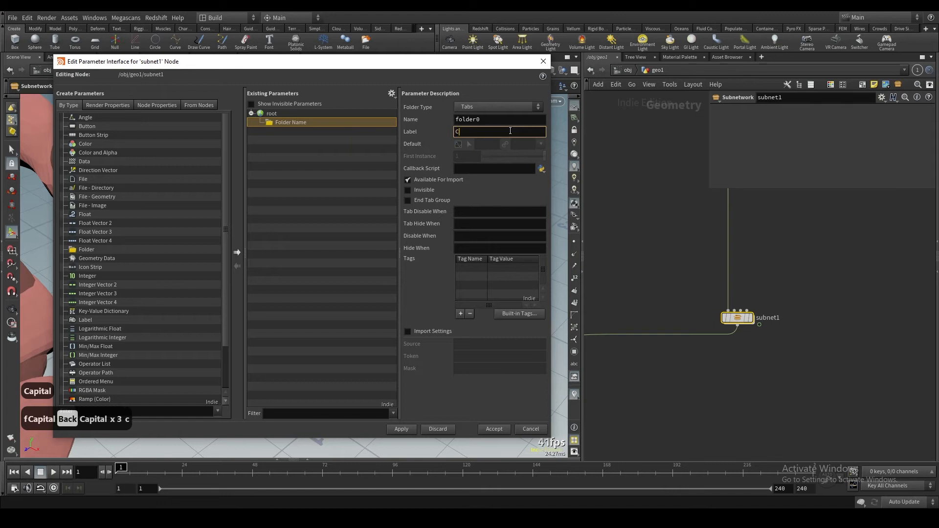
pyautogui.press('capslock')
pyautogui.write('C')
pyautogui.press('capslock')
pyautogui.write('url')
pyautogui.press('Return')
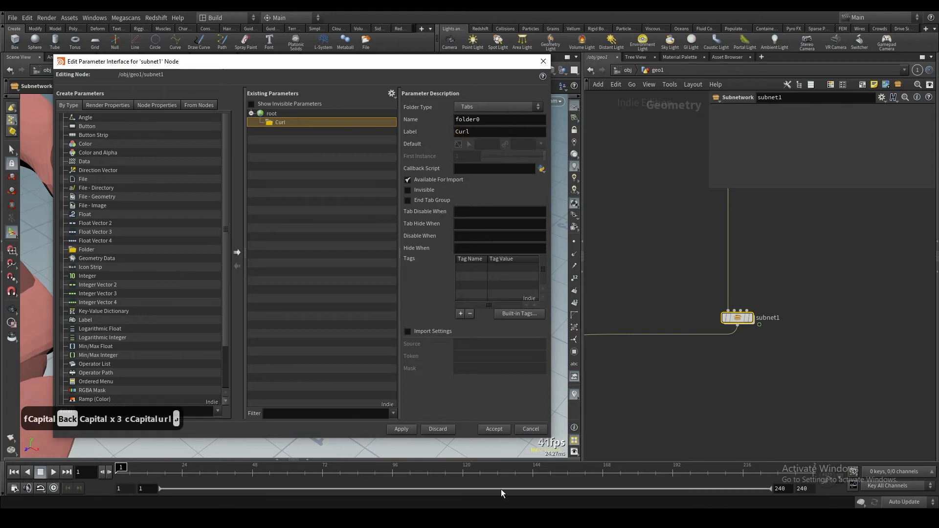
pyautogui.click(401, 430)
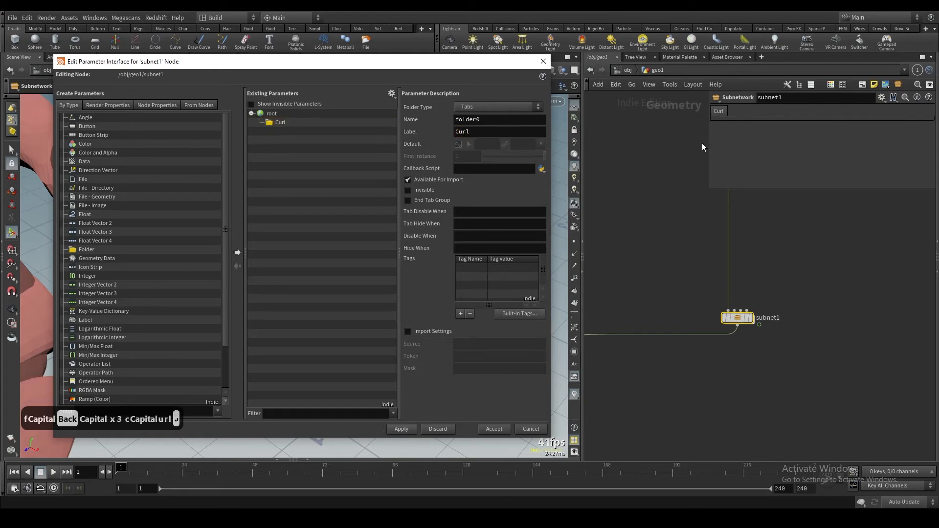
# Go inside subnet1 to the Curl Blends network box and shift the box slightly
pyautogui.doubleClick(732, 323)
pyautogui.scroll(-1, 722, 319)
pyautogui.moveTo(697, 361); pyautogui.dragTo(653, 447, button='middle')
pyautogui.scroll(-2, 669, 391)
pyautogui.moveTo(652, 354); pyautogui.dragTo(645, 430, button='middle')
pyautogui.moveTo(623, 243); pyautogui.dragTo(637, 397, button='middle')
pyautogui.moveTo(635, 327); pyautogui.dragTo(621, 375, button='middle')
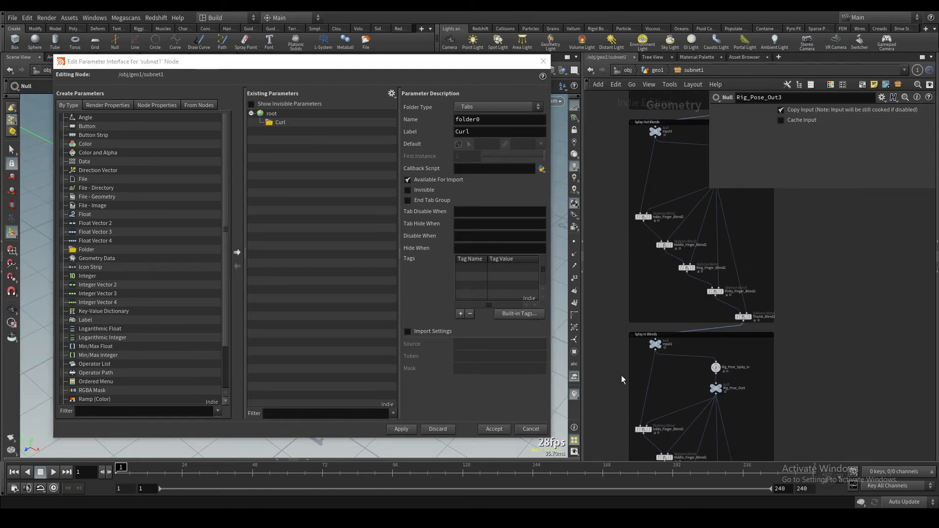
pyautogui.moveTo(633, 336); pyautogui.dragTo(622, 398, button='middle')
pyautogui.scroll(2, 635, 264)
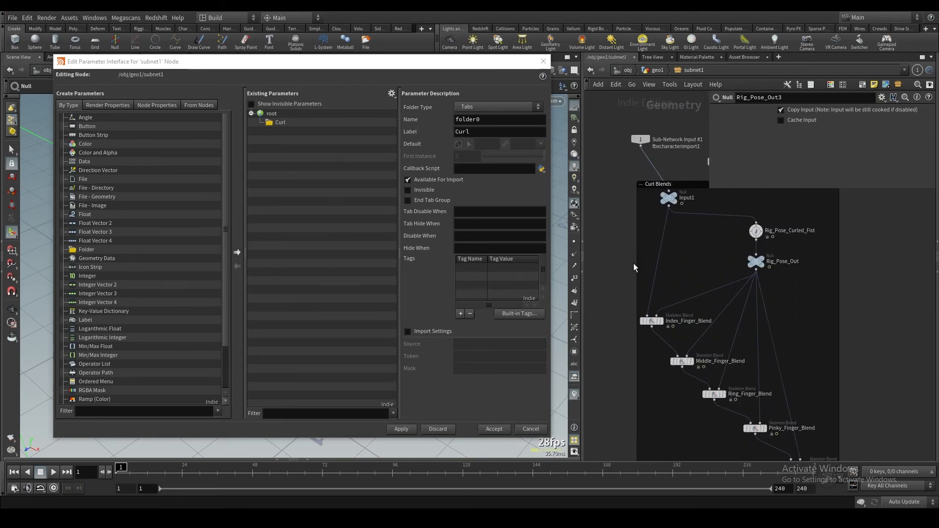
pyautogui.moveTo(644, 186); pyautogui.dragTo(639, 186)
pyautogui.scroll(-2, 617, 239)
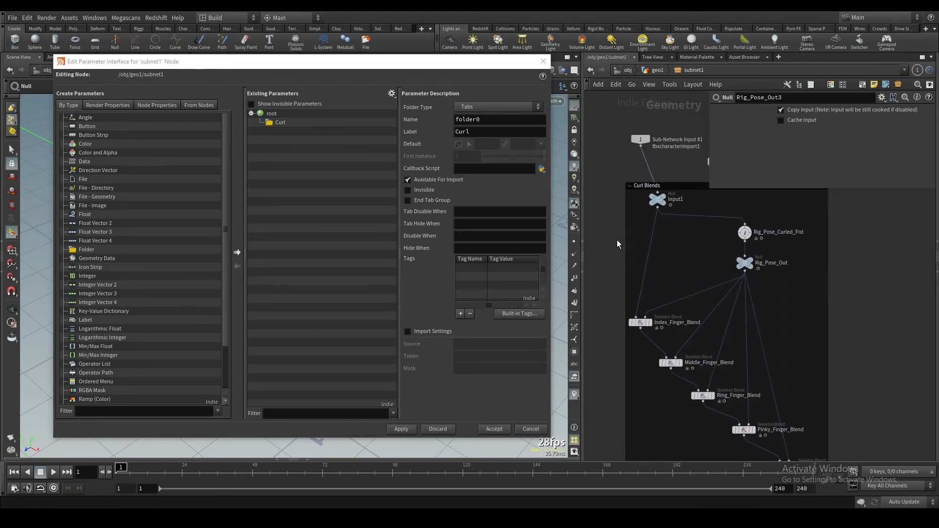
# Add the Bias parameter of the index, middle, ring, pinky and thumb blends in Curl Blends to the Curl folder
pyautogui.moveTo(609, 275); pyautogui.dragTo(657, 316)
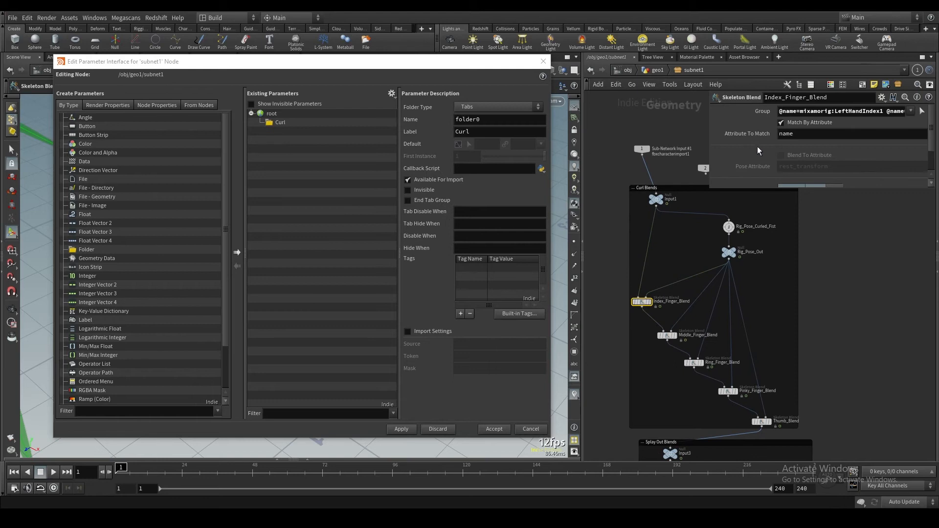
pyautogui.scroll(-2, 756, 157)
pyautogui.moveTo(764, 170); pyautogui.dragTo(322, 130)
pyautogui.moveTo(651, 365); pyautogui.dragTo(673, 332)
pyautogui.moveTo(765, 170); pyautogui.dragTo(335, 128)
pyautogui.moveTo(704, 391); pyautogui.dragTo(679, 351)
pyautogui.moveTo(761, 171); pyautogui.dragTo(348, 147)
pyautogui.moveTo(700, 413); pyautogui.dragTo(742, 387)
pyautogui.moveTo(764, 171); pyautogui.dragTo(280, 123)
pyautogui.moveTo(732, 430); pyautogui.dragTo(781, 409)
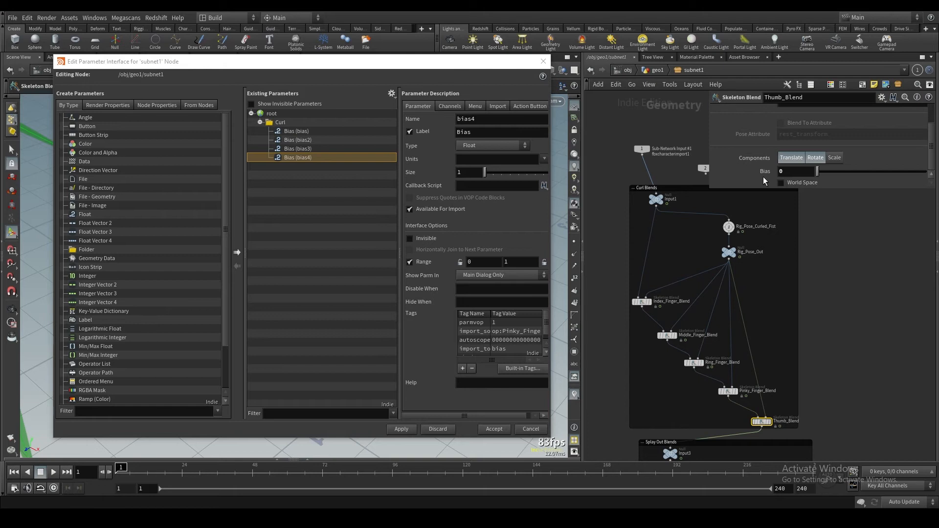
pyautogui.moveTo(764, 174); pyautogui.dragTo(348, 131)
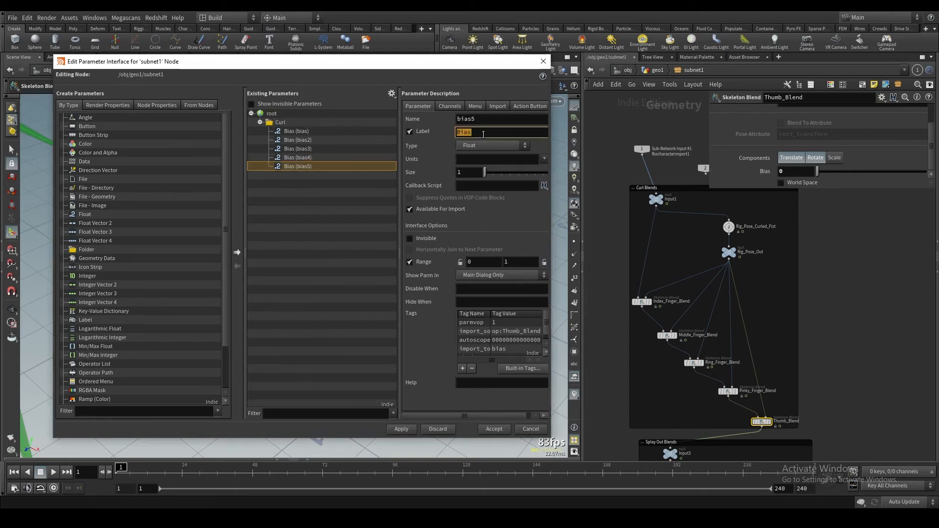
# Label the first two bias parameters in the Curl folder Index and Middle
pyautogui.click(327, 131)
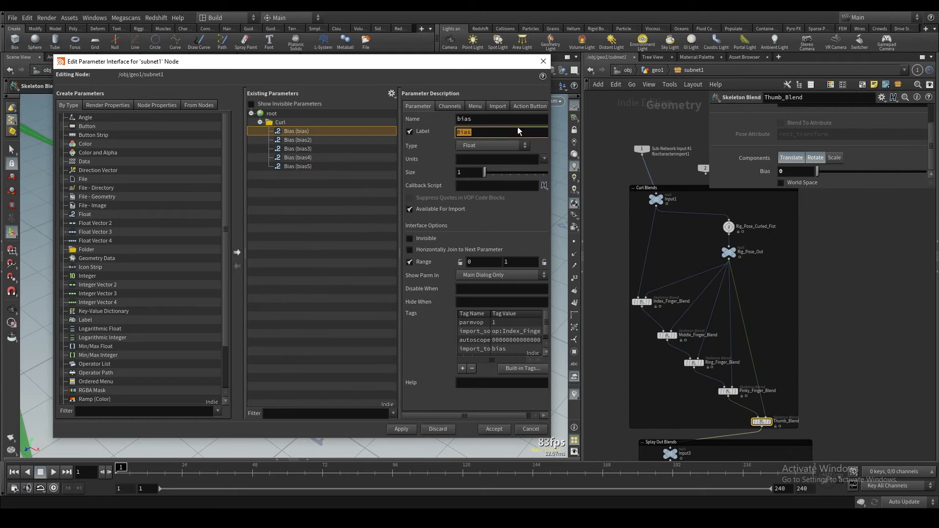
pyautogui.write('Index')
pyautogui.press('Return')
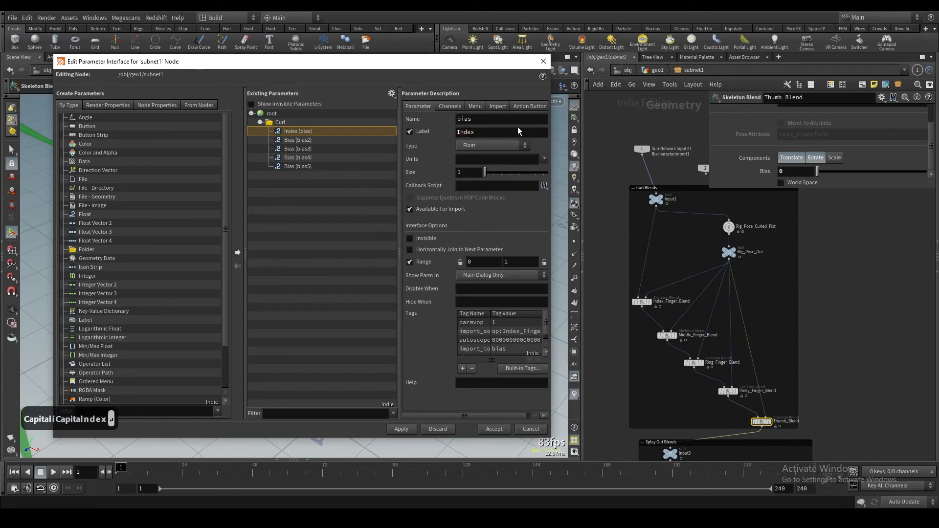
pyautogui.click(326, 140)
pyautogui.doubleClick(509, 134)
pyautogui.write('Middle')
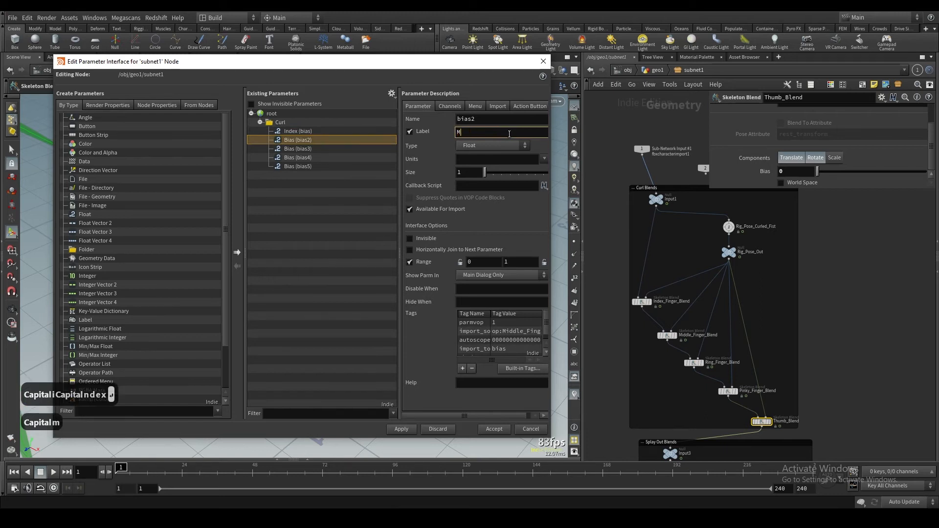
pyautogui.press('Return')
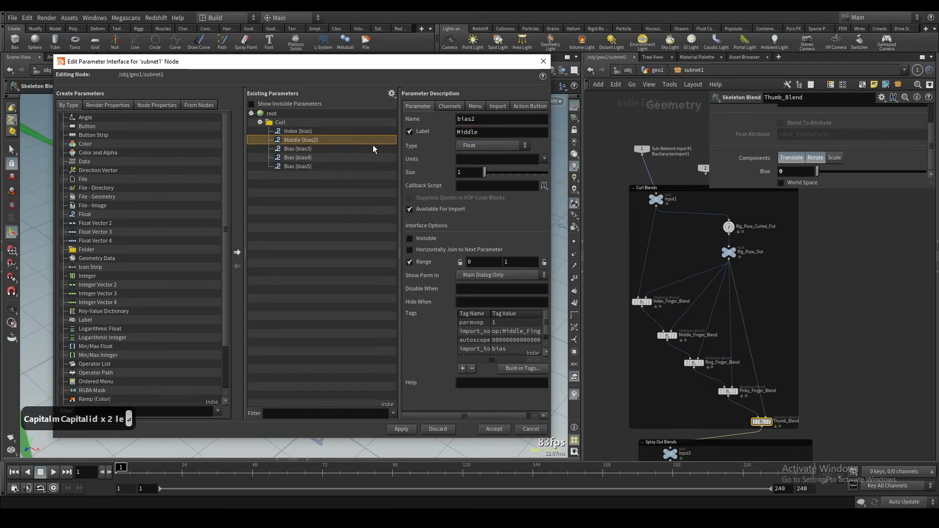
# Label the remaining three bias parameters in the Curl folder Ring, Pinky and Thumb, in that order
pyautogui.click(373, 147)
pyautogui.doubleClick(516, 135)
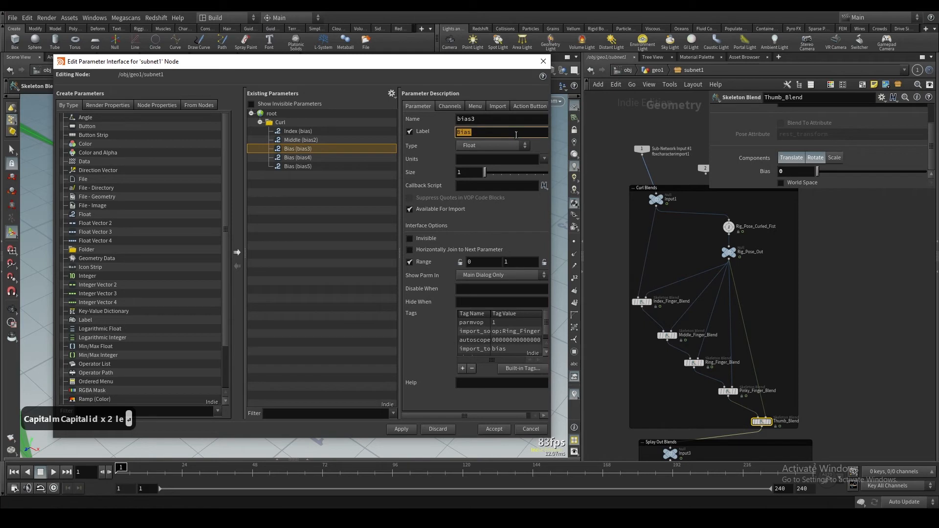
pyautogui.write('Ring')
pyautogui.press('Return')
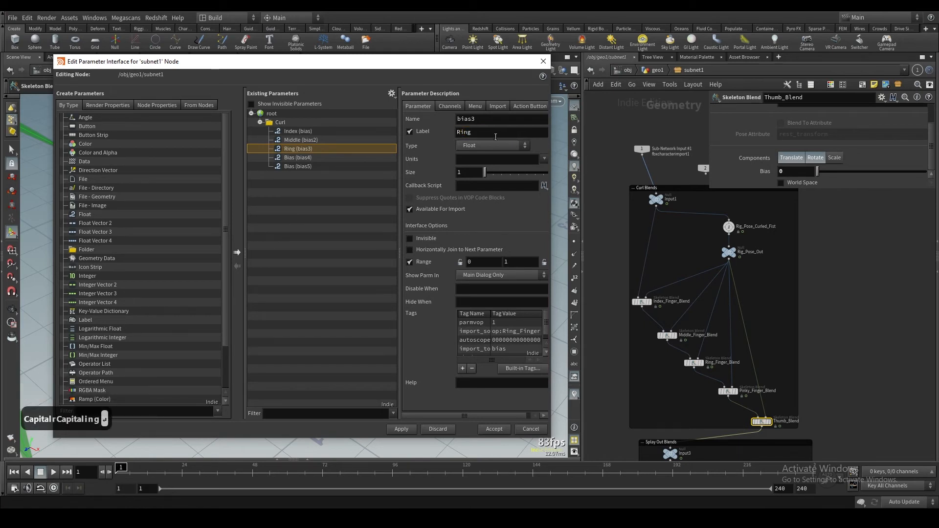
pyautogui.click(313, 158)
pyautogui.doubleClick(508, 132)
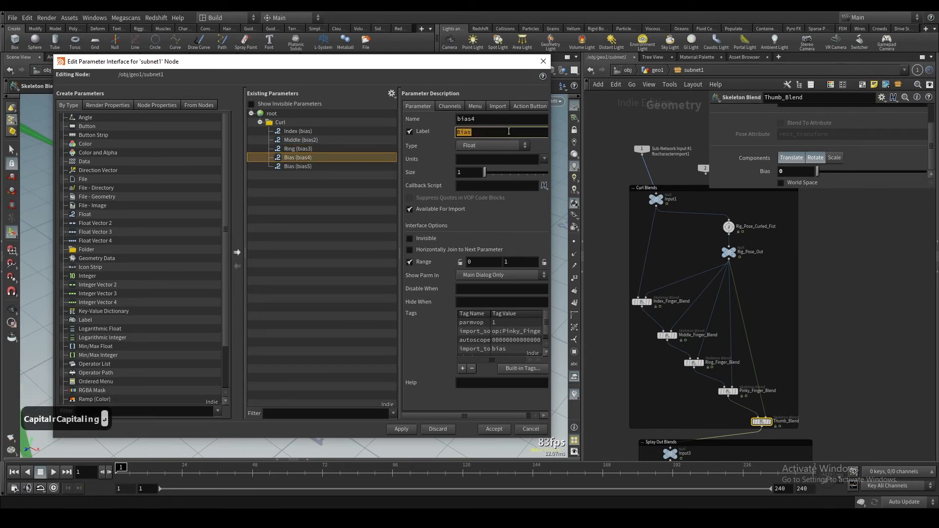
pyautogui.write('Pinky')
pyautogui.press('Return')
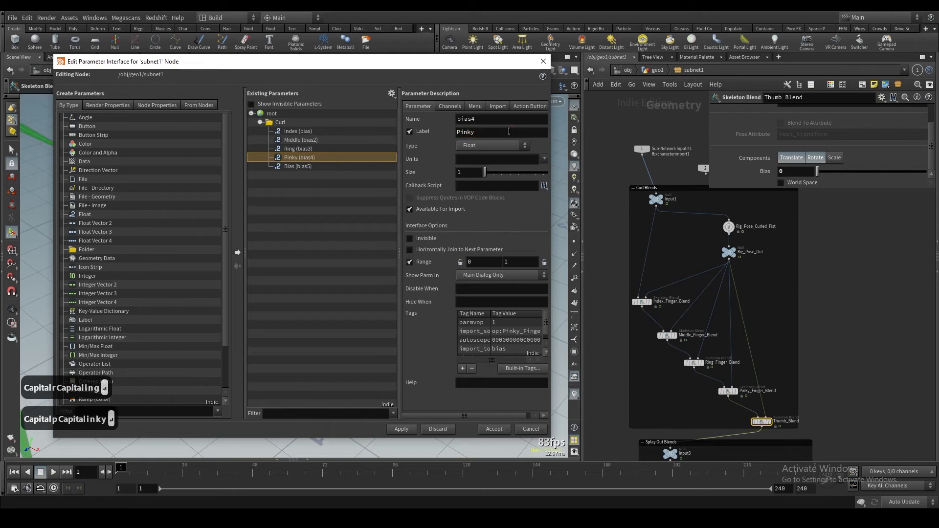
pyautogui.click(320, 166)
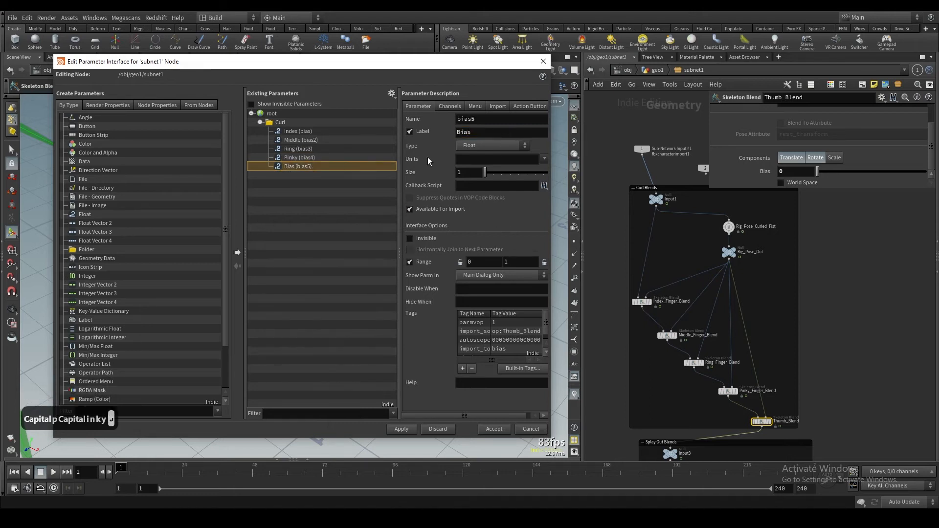
pyautogui.doubleClick(499, 133)
pyautogui.write('Thumb')
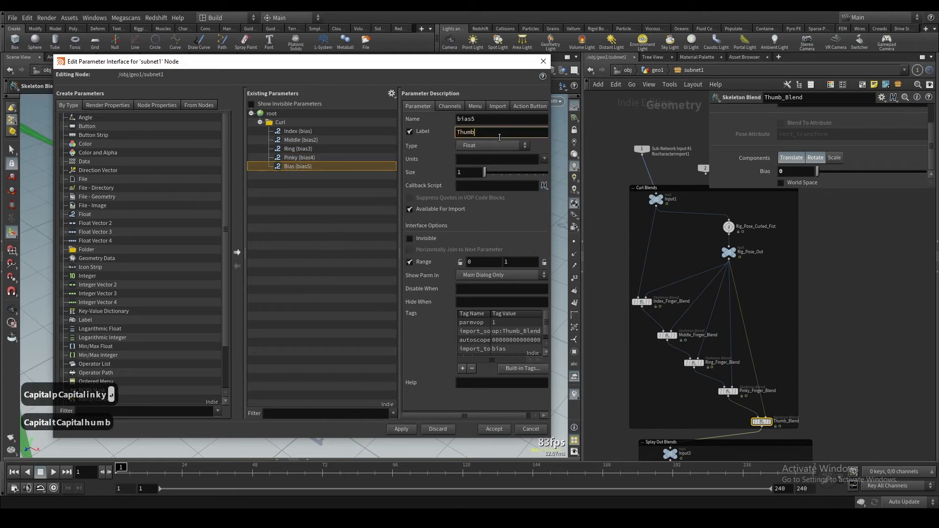
pyautogui.press('Return')
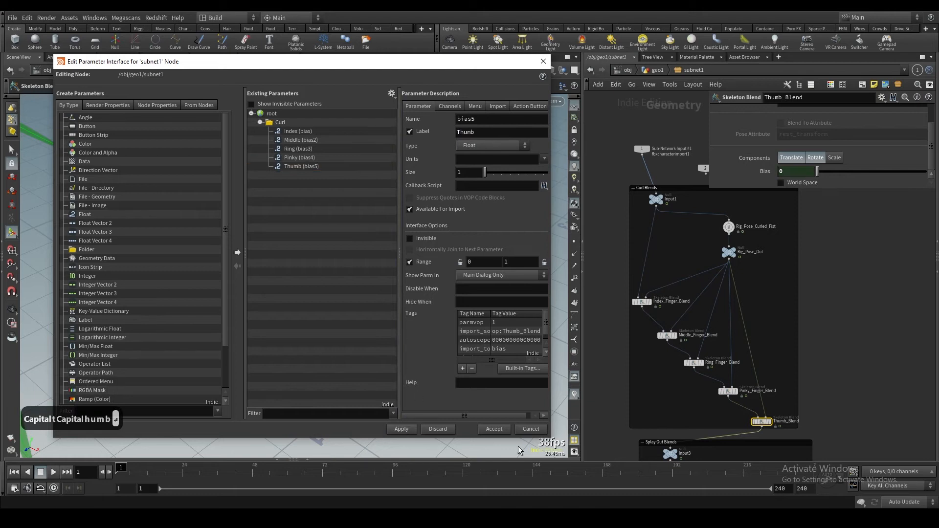
# Return to geo1 and accept subnet1's edited parameter interface
pyautogui.click(663, 376)
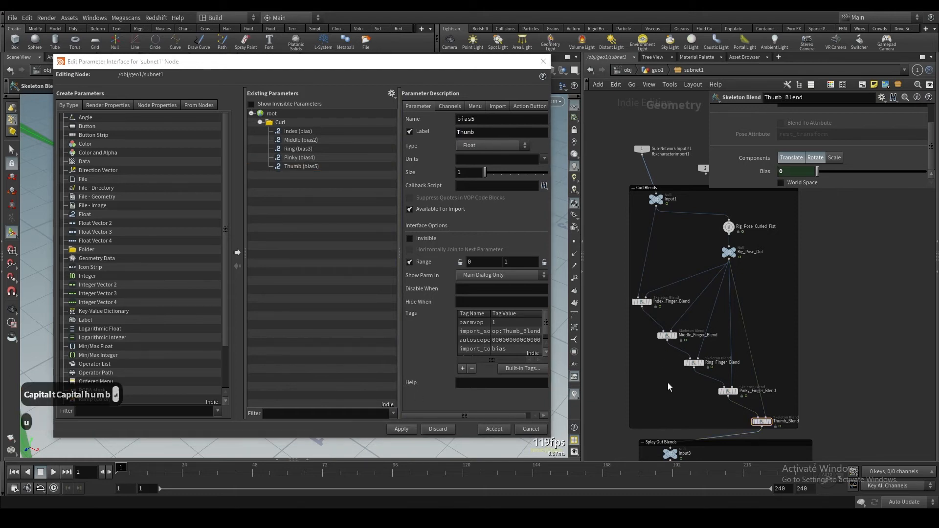
pyautogui.press('u')
pyautogui.click(496, 429)
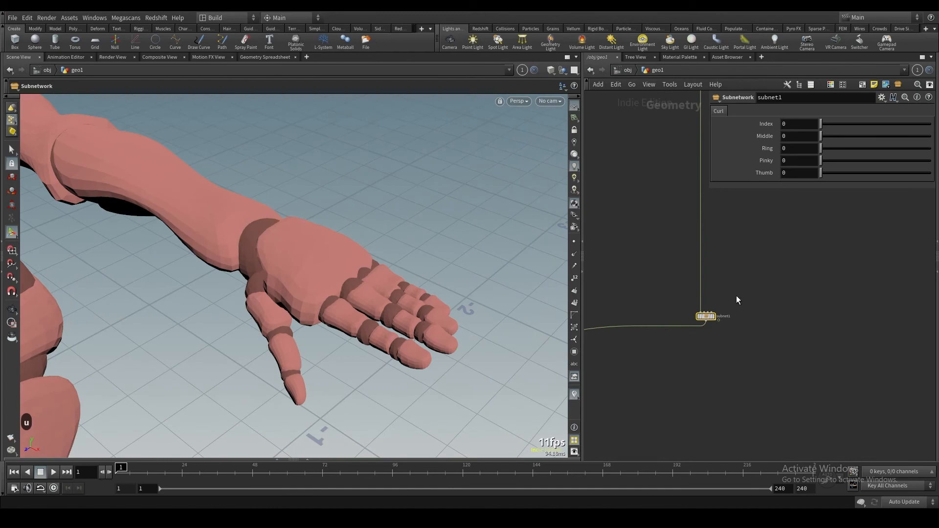
# Try out the curl controls, ending with Index, Middle, Ring, Pinky and Thumb all at 1 to close the hand
pyautogui.moveTo(829, 125); pyautogui.dragTo(897, 177)
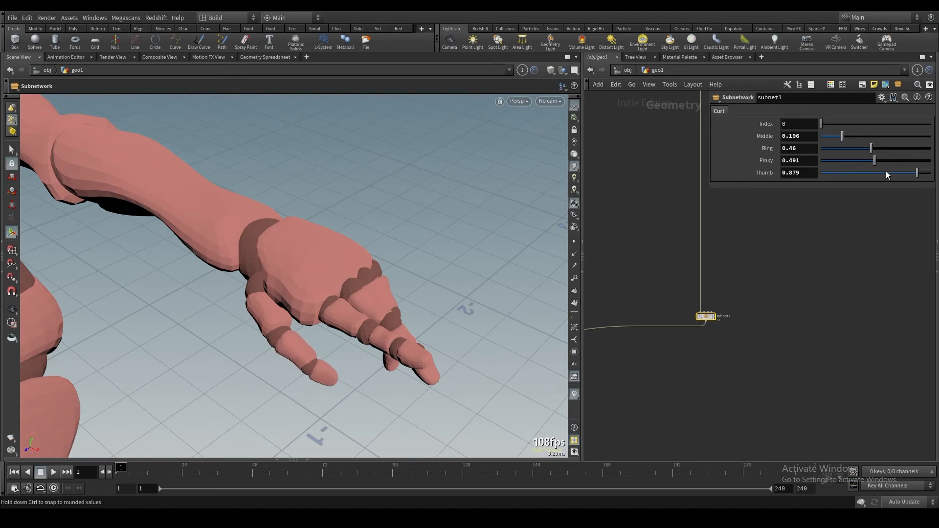
pyautogui.moveTo(400, 264); pyautogui.dragTo(360, 264)
pyautogui.moveTo(837, 172); pyautogui.dragTo(815, 169)
pyautogui.moveTo(855, 160); pyautogui.dragTo(813, 159)
pyautogui.moveTo(844, 149); pyautogui.dragTo(795, 152)
pyautogui.moveTo(837, 137); pyautogui.dragTo(929, 149)
pyautogui.moveTo(821, 161); pyautogui.dragTo(931, 165)
pyautogui.keyDown('alt'); pyautogui.moveTo(352, 215); pyautogui.dragTo(475, 246); pyautogui.keyUp('alt')
pyautogui.moveTo(821, 173); pyautogui.dragTo(931, 174)
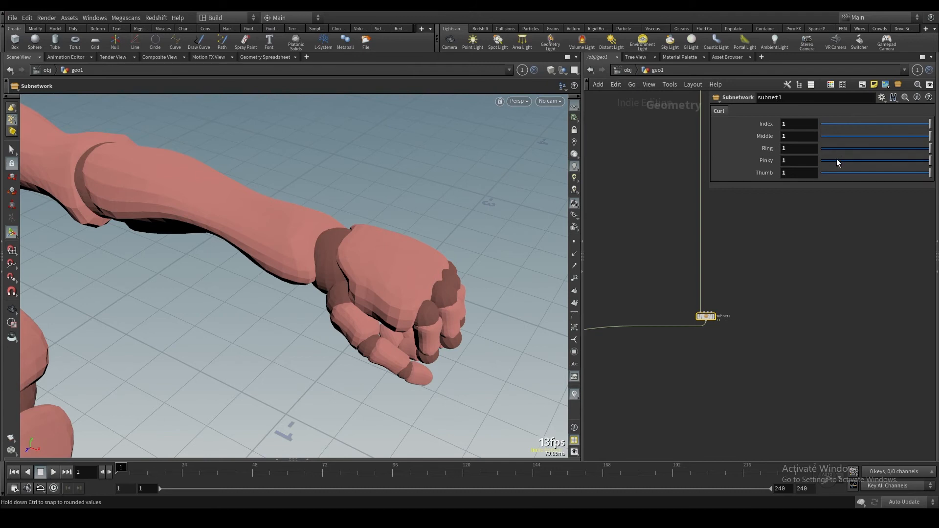
# Set the Index, Middle and Ring curl values back to 0
pyautogui.moveTo(795, 124)
pyautogui.mouseDown(button='middle')
pyautogui.moveTo(777, 126)
pyautogui.moveTo(811, 119)
pyautogui.mouseUp(button='middle')
pyautogui.click(810, 122)
pyautogui.write('0')
pyautogui.press('Return')
pyautogui.click(797, 136)
pyautogui.write('0')
pyautogui.press('Return')
pyautogui.click(799, 149)
pyautogui.write('0')
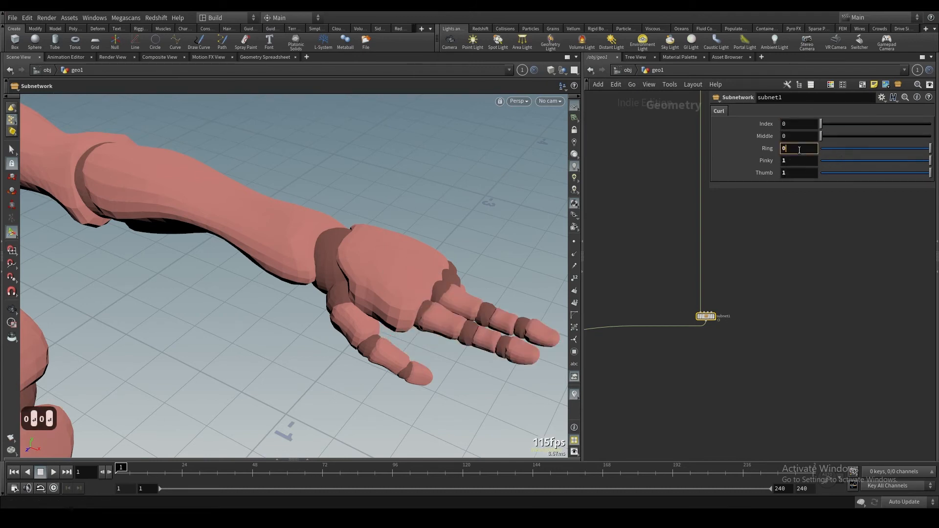
pyautogui.press('Return')
# Set the Pinky and Thumb curl values back to 0
pyautogui.click(798, 161)
pyautogui.write('0')
pyautogui.press('Return')
pyautogui.click(797, 173)
pyautogui.write('0')
pyautogui.press('Return')
pyautogui.keyDown('alt'); pyautogui.moveTo(443, 284); pyautogui.dragTo(349, 304); pyautogui.keyUp('alt')
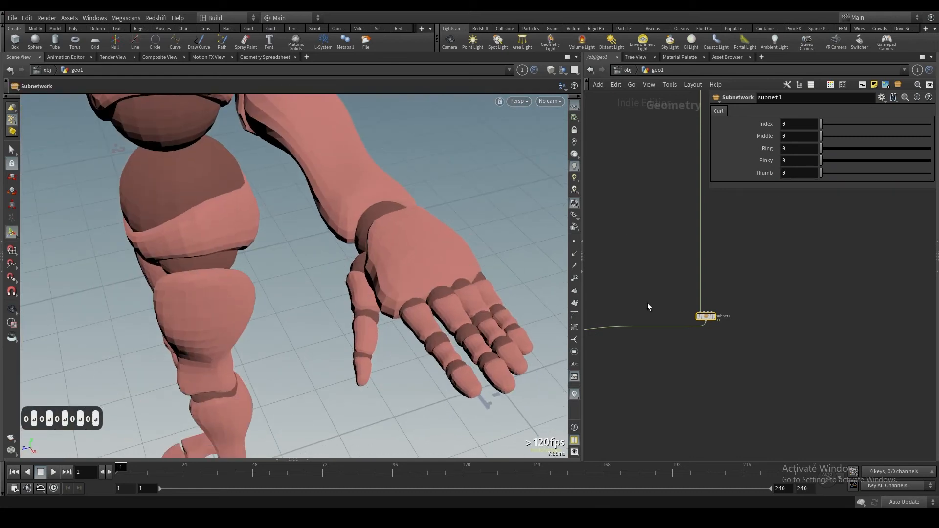
# Reopen subnet1's parameter interface and add a folder labelled Splay In below the Curl folder
pyautogui.doubleClick(707, 316)
pyautogui.press('u')
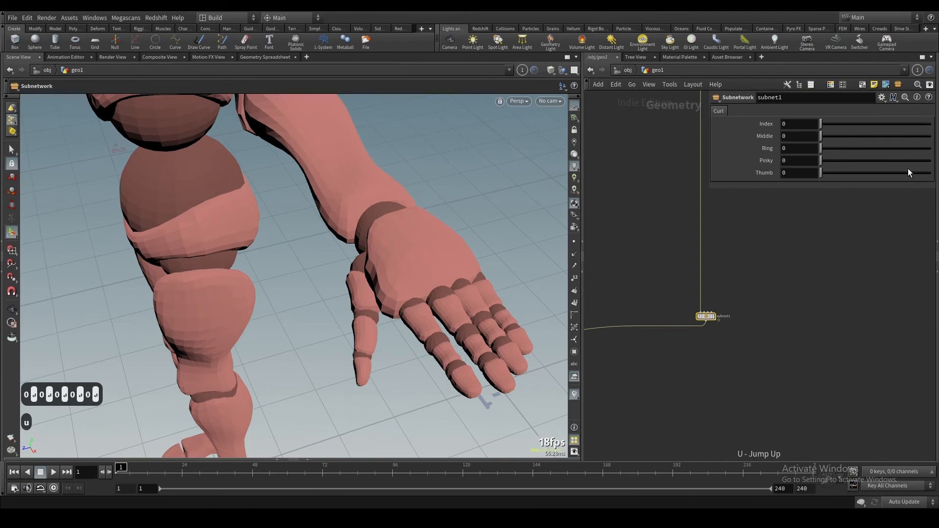
pyautogui.click(881, 97)
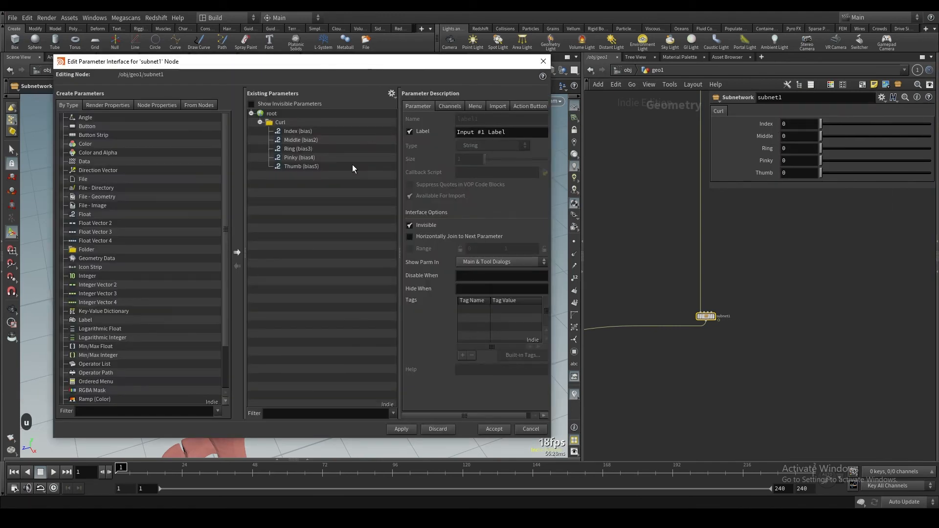
pyautogui.moveTo(709, 315); pyautogui.dragTo(703, 312)
pyautogui.doubleClick(703, 311)
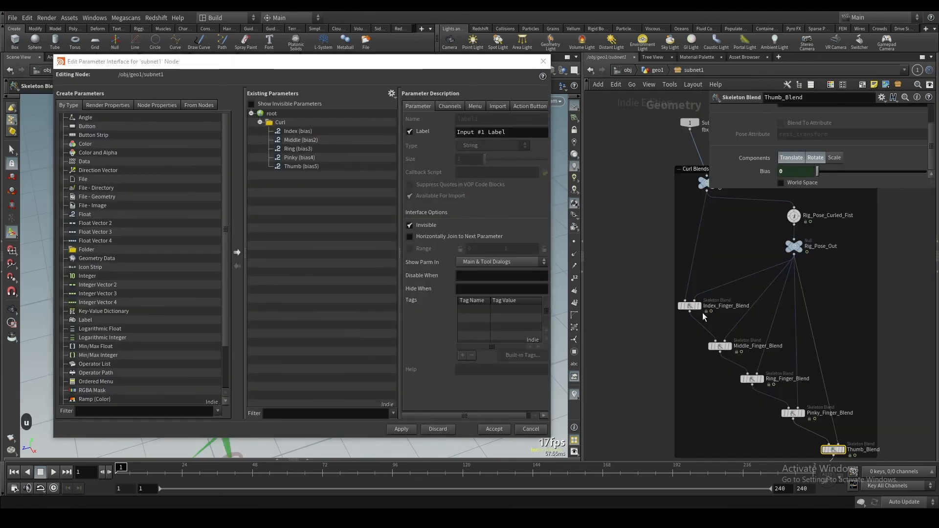
pyautogui.moveTo(77, 251); pyautogui.dragTo(272, 117)
pyautogui.click(489, 131)
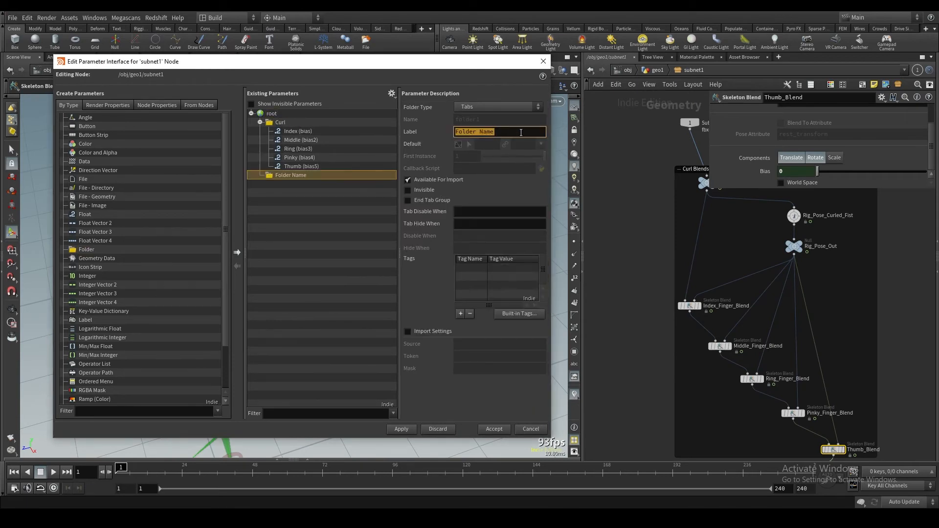
pyautogui.write('Splay In')
pyautogui.press('Return')
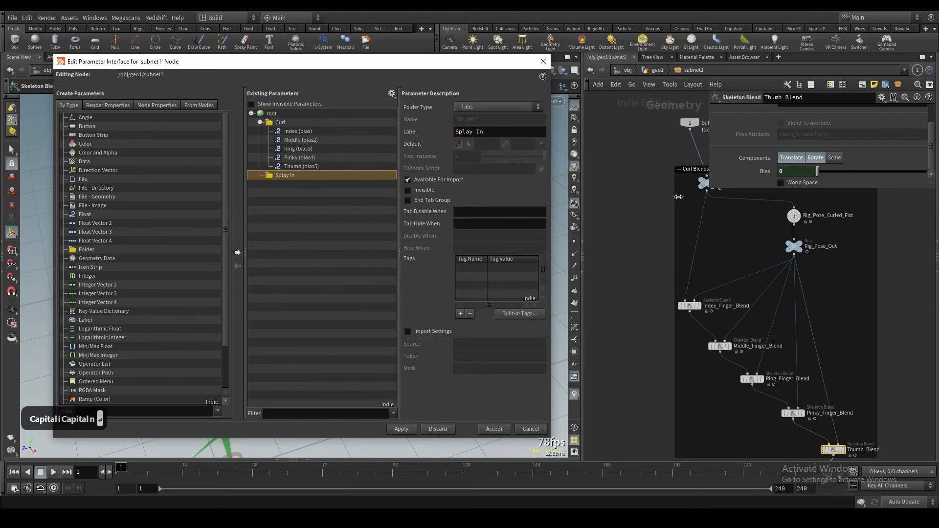
# Relabel the Splay In folder as Splay Out and apply the interface changes
pyautogui.scroll(-5, 687, 219)
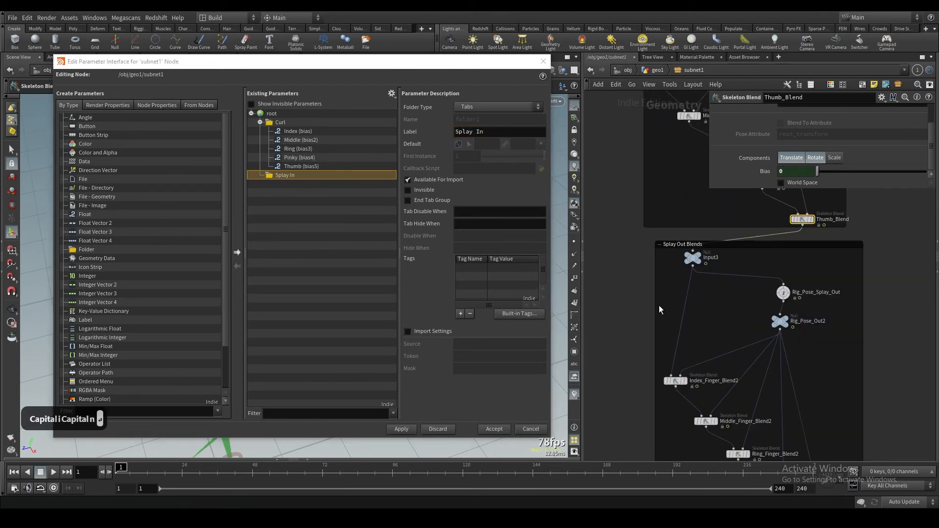
pyautogui.click(488, 131)
pyautogui.press('BackSpace')
pyautogui.press('BackSpace')
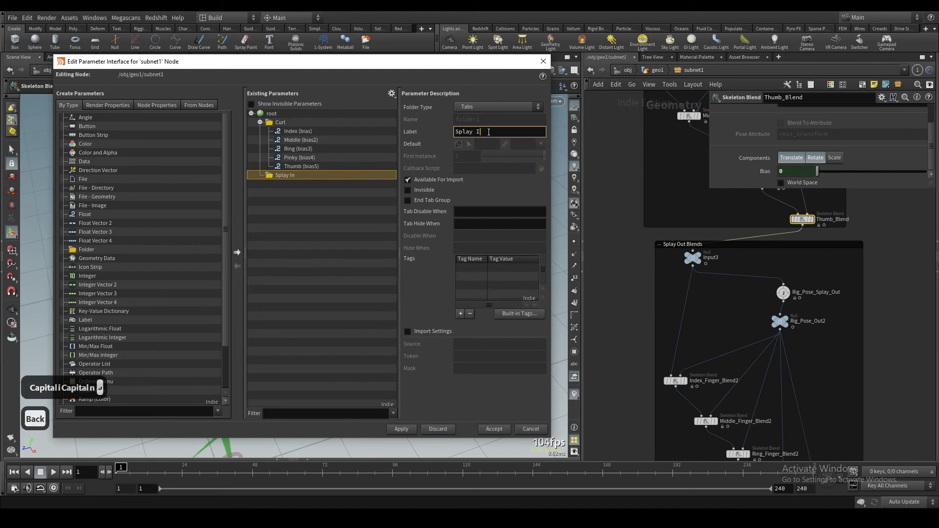
pyautogui.press('capslock')
pyautogui.write('OU')
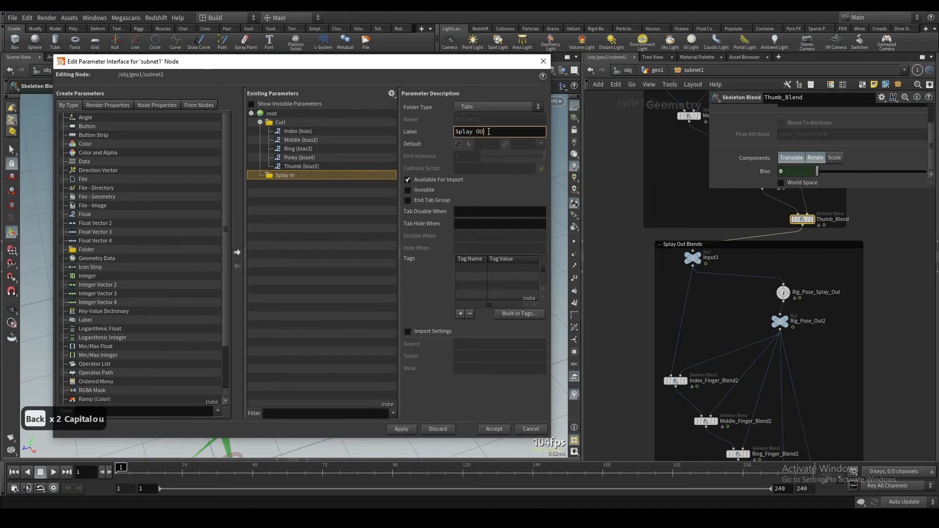
pyautogui.press('BackSpace')
pyautogui.press('capslock')
pyautogui.write('ut')
pyautogui.press('Return')
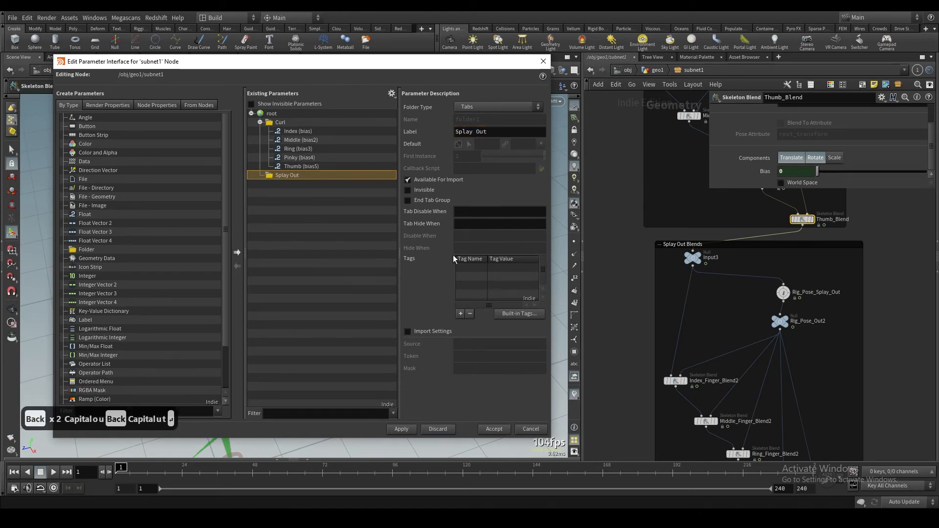
pyautogui.click(401, 429)
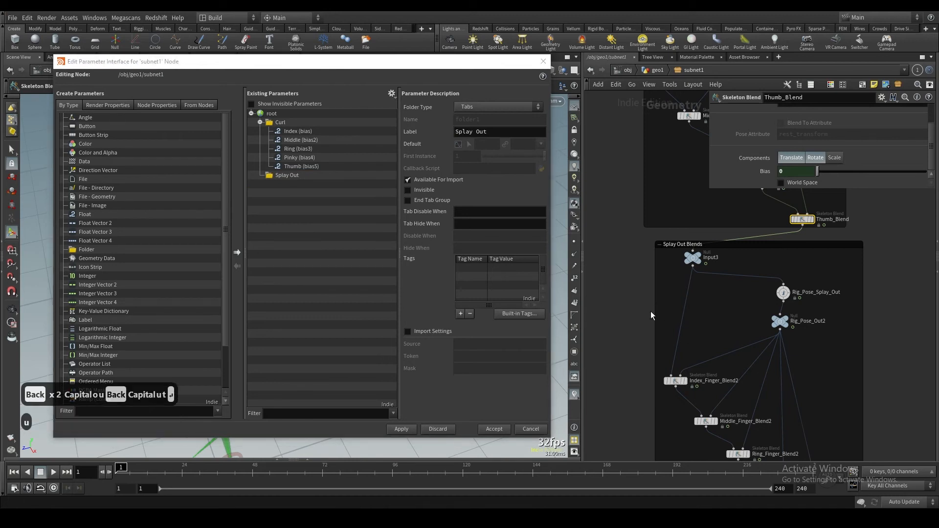
# Compare the Curl and Splay Out folders on subnet1 and view the folder type options for Splay Out
pyautogui.press('u')
pyautogui.click(743, 111)
pyautogui.click(719, 111)
pyautogui.click(739, 111)
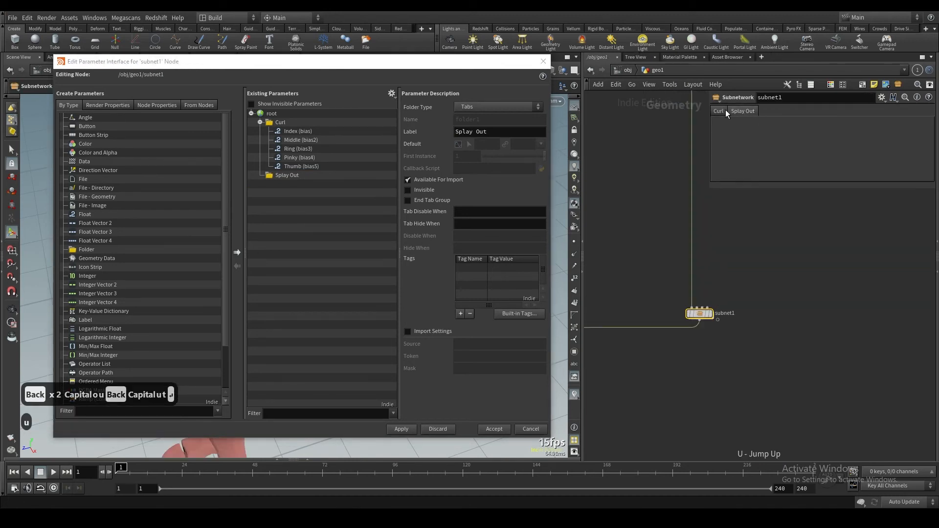
pyautogui.click(718, 111)
pyautogui.click(339, 177)
pyautogui.click(476, 107)
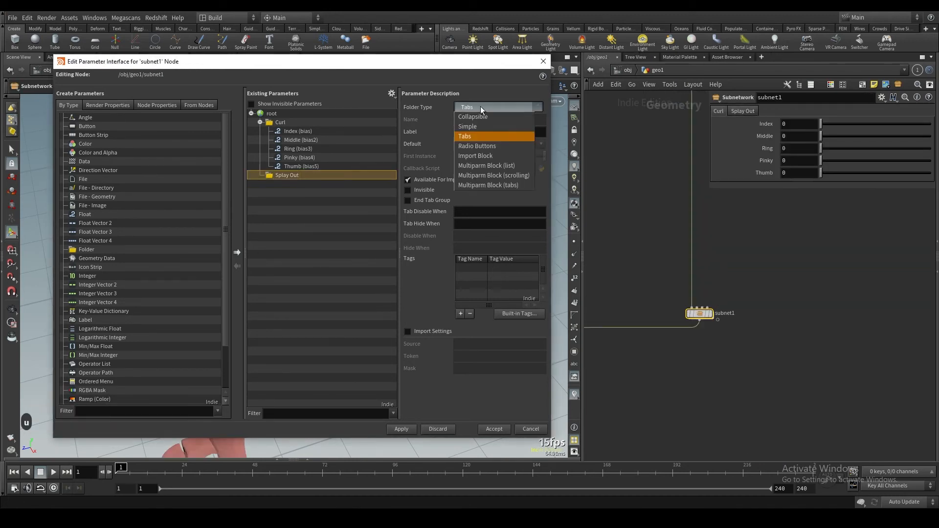
pyautogui.click(476, 102)
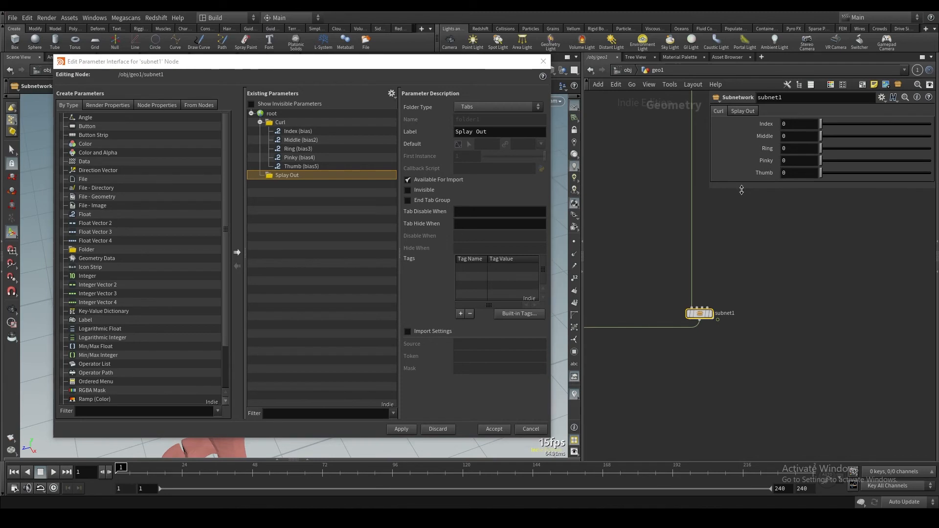
# Add the Bias parameter of the index and middle blends in Splay Out Blends to the Splay Out folder
pyautogui.moveTo(702, 311)
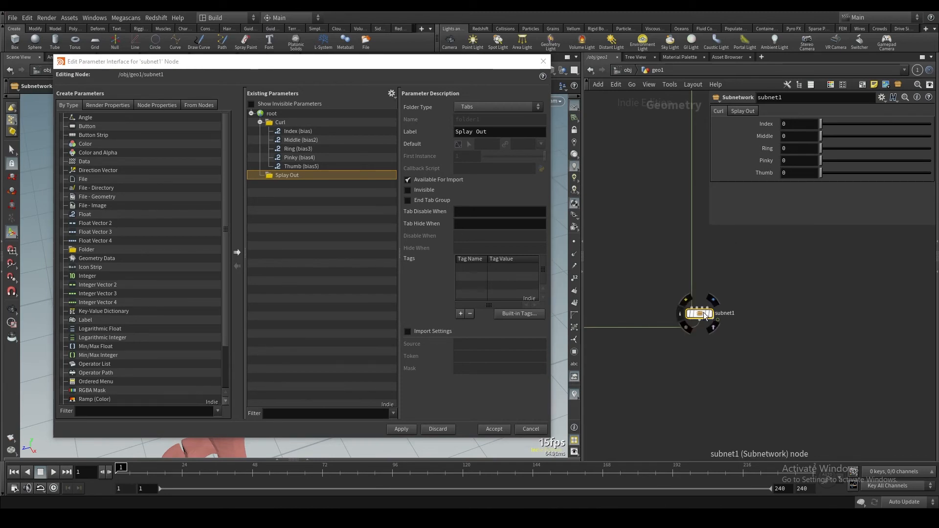
pyautogui.doubleClick(704, 312)
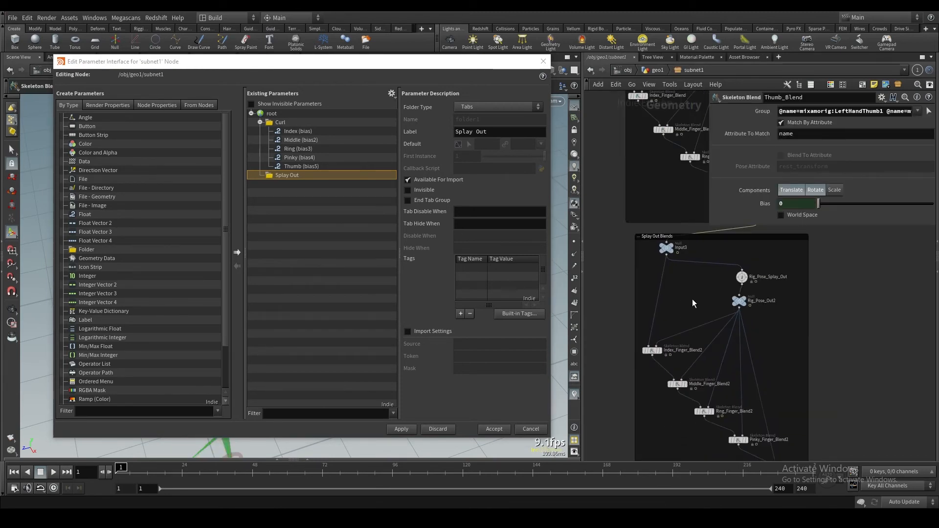
pyautogui.scroll(5, 691, 298)
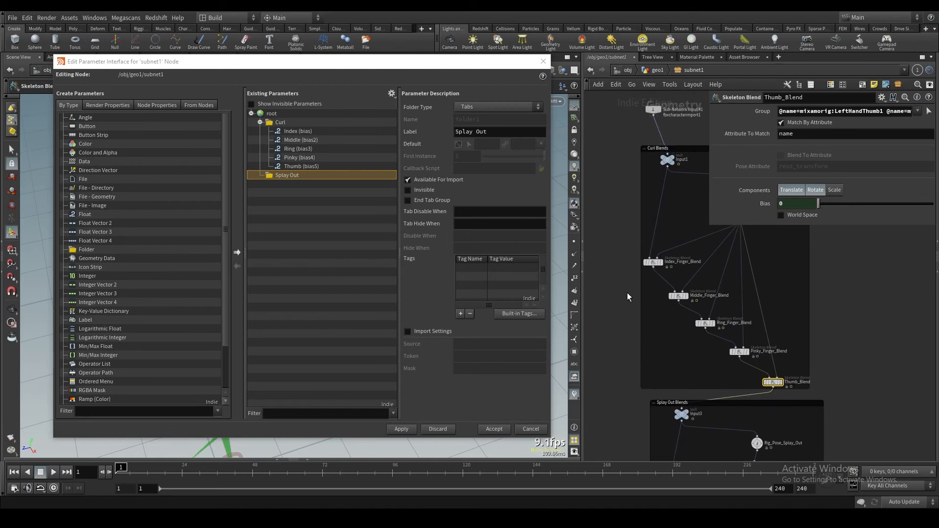
pyautogui.scroll(-5, 635, 283)
pyautogui.click(671, 338)
pyautogui.moveTo(777, 201); pyautogui.dragTo(368, 175)
pyautogui.click(697, 372)
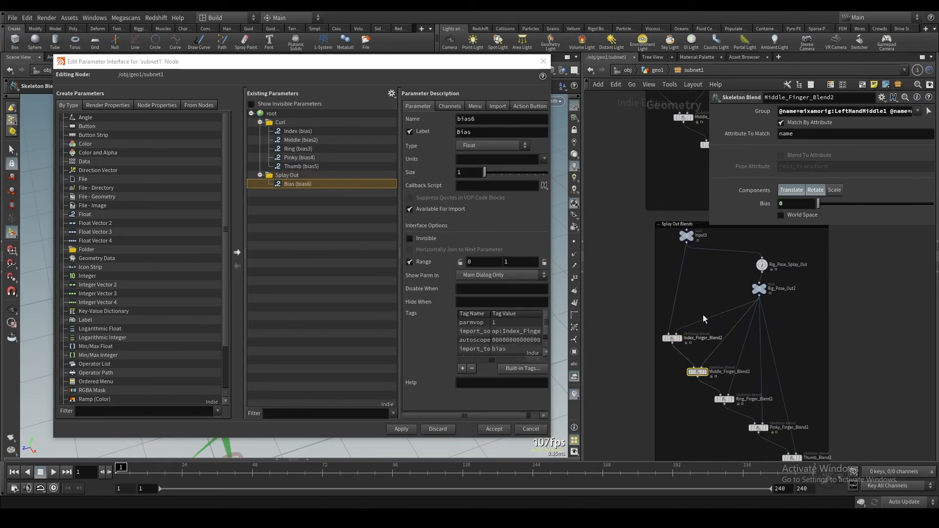
pyautogui.moveTo(754, 207); pyautogui.dragTo(318, 175)
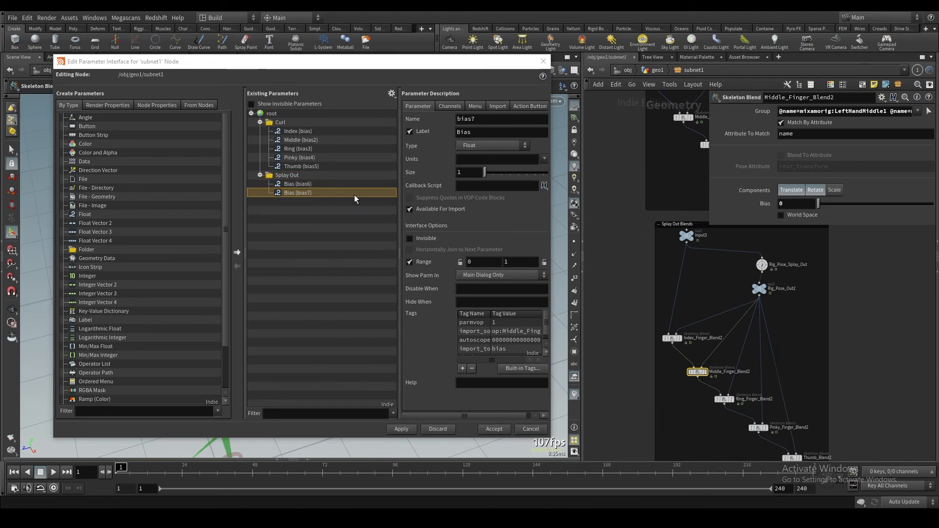
# Add the Bias parameter of the ring, pinky and thumb blends in Splay Out Blends to the Splay Out folder
pyautogui.click(725, 399)
pyautogui.moveTo(751, 207); pyautogui.dragTo(328, 174)
pyautogui.click(758, 428)
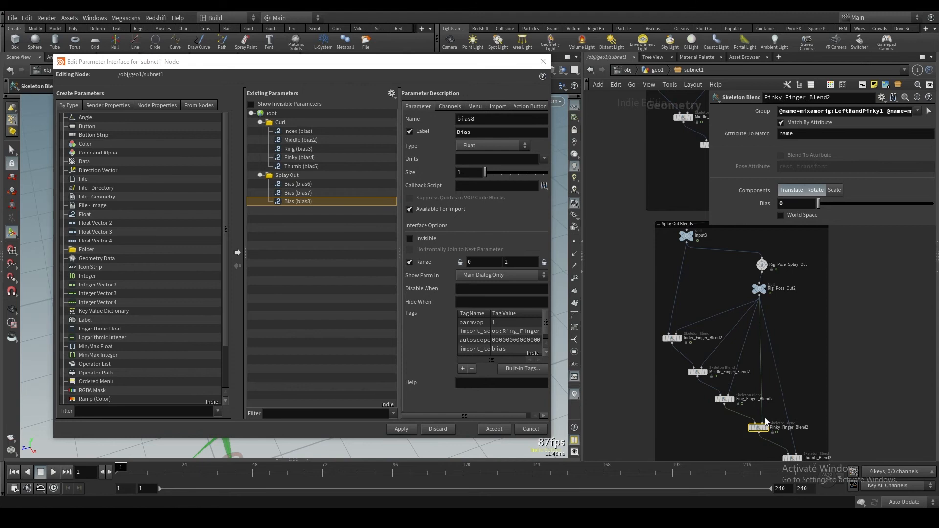
pyautogui.moveTo(755, 205); pyautogui.dragTo(300, 180)
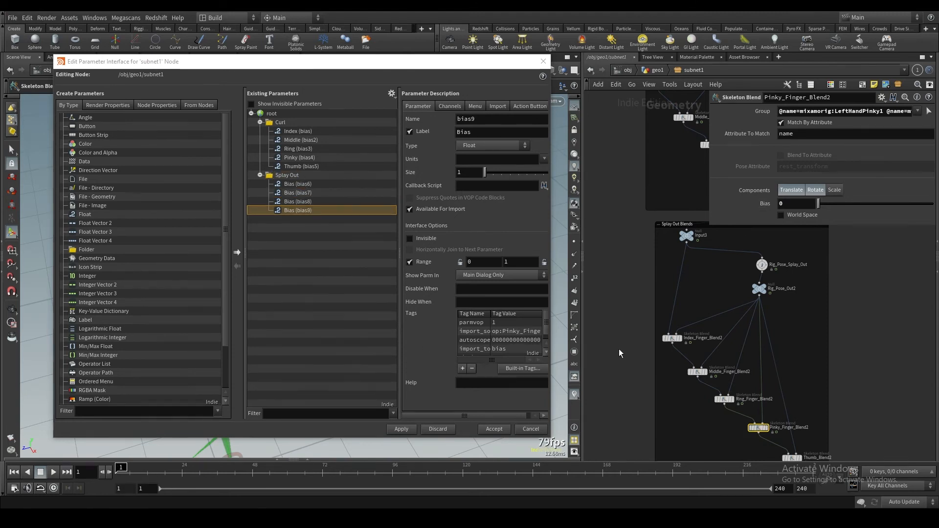
pyautogui.click(792, 458)
pyautogui.moveTo(763, 204); pyautogui.dragTo(303, 213)
# Label the first two bias parameters in the Splay Out folder Index and Middle
pyautogui.click(298, 184)
pyautogui.doubleClick(482, 131)
pyautogui.write('Index')
pyautogui.press('Return')
pyautogui.press('Down')
pyautogui.write('Ring')
pyautogui.press('Return')
pyautogui.doubleClick(287, 191)
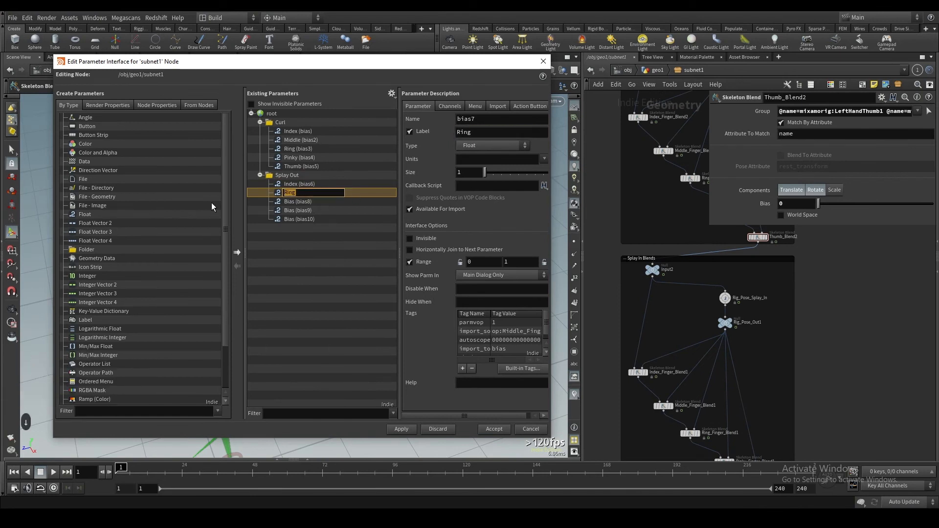
pyautogui.write('Middle')
pyautogui.press('Return')
# Label the remaining three bias parameters in the Splay Out folder Ring, Pinky and Thumb, in that order
pyautogui.press('Down')
pyautogui.press('Down')
pyautogui.press('Return')
pyautogui.write('Ring')
pyautogui.press('Return')
pyautogui.press('Down')
pyautogui.press('Return')
pyautogui.write('Pinky')
pyautogui.press('Return')
pyautogui.press('Down')
pyautogui.press('Return')
pyautogui.write('Thumb')
pyautogui.press('Return')
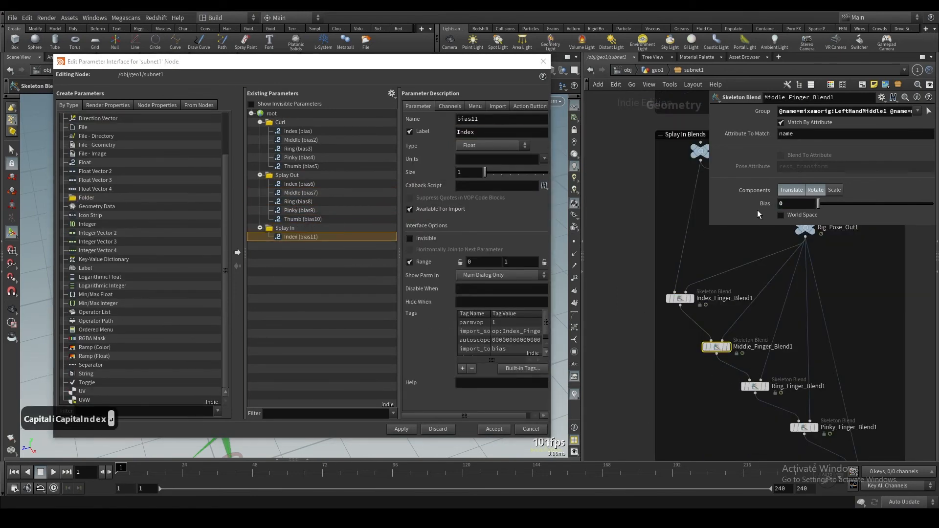
# Add the Bias of Middle_Finger_Blend1 to the Splay In folder and relabel the second Splay In folder Flex
pyautogui.moveTo(757, 210); pyautogui.dragTo(302, 227)
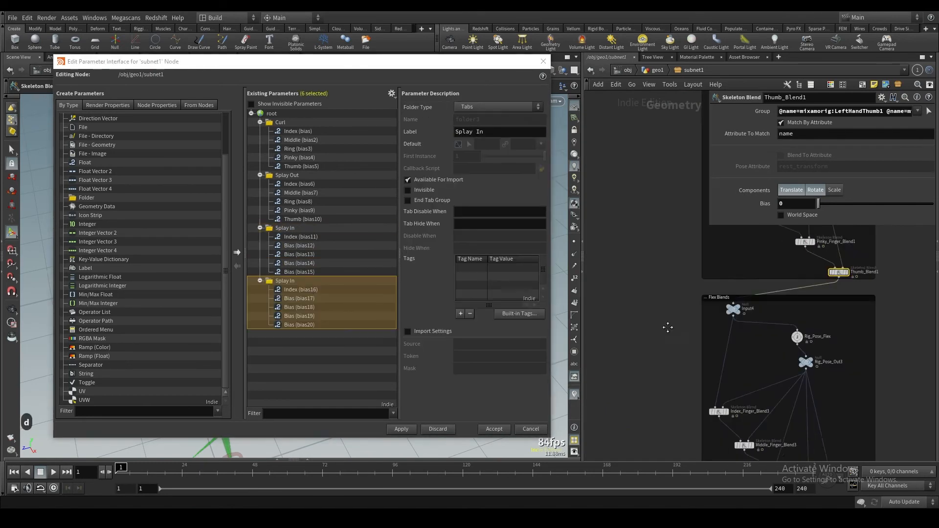
pyautogui.moveTo(603, 305); pyautogui.dragTo(670, 281)
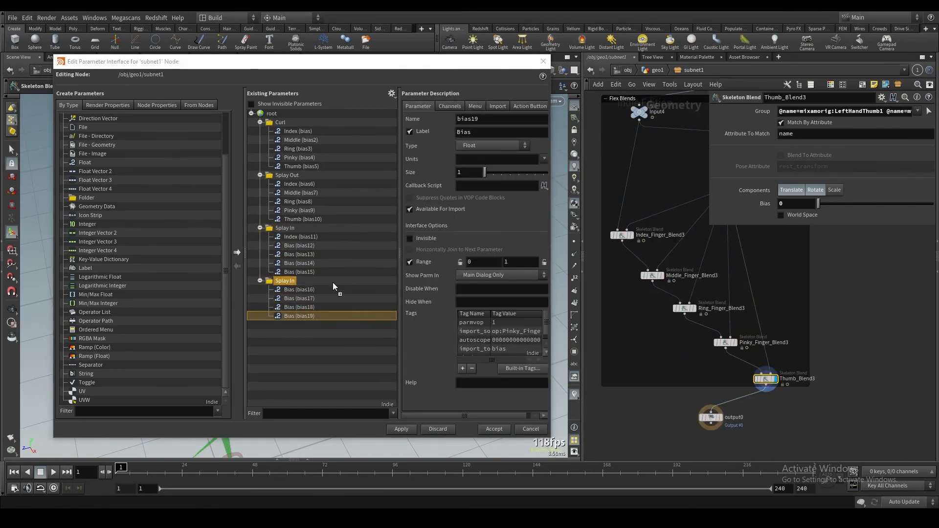
pyautogui.doubleClick(284, 281)
pyautogui.write('Flex')
pyautogui.press('Return')
# Label the second and third bias parameters in the Splay In folder Middle and Ring
pyautogui.click(292, 245)
pyautogui.press('Return')
pyautogui.write('Middle')
pyautogui.press('Return')
pyautogui.press('Down')
pyautogui.press('Return')
pyautogui.write('Ring')
pyautogui.press('Return')
pyautogui.press('Down')
pyautogui.press('Return')
# Label the first two bias parameters in the Flex folder Index and Middle
pyautogui.press('Down')
pyautogui.press('Down')
pyautogui.press('Return')
pyautogui.write('Index')
pyautogui.press('Return')
pyautogui.press('Down')
pyautogui.press('Return')
pyautogui.write('Middle')
pyautogui.press('Return')
# Label the remaining Flex bias parameters Ring, Pinky and Thumb, and return to geo1 with the edited interface accepted
pyautogui.press('Down')
pyautogui.press('Return')
pyautogui.write('Ring')
pyautogui.press('Return')
pyautogui.press('Down')
pyautogui.press('Return')
pyautogui.press('u')
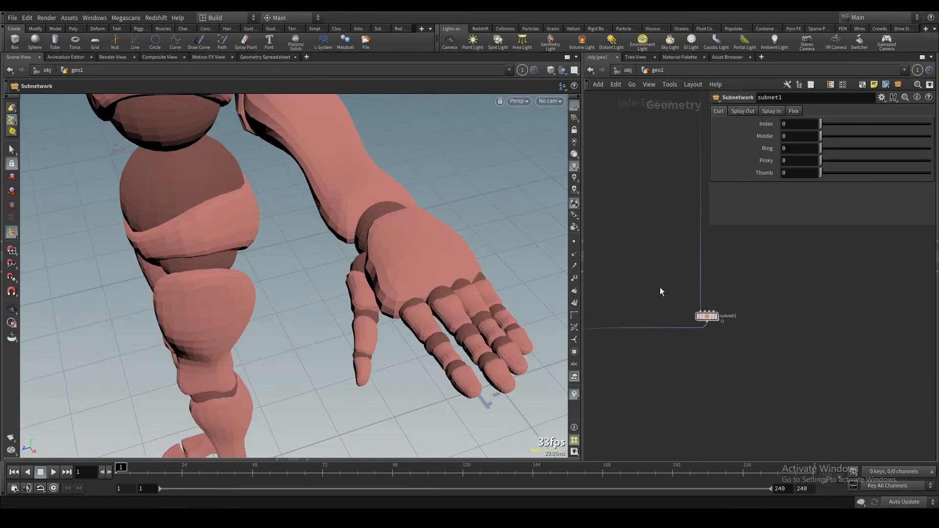
# Raise finger values in Curl, Splay Out and Splay In, with Splay Out at Index 0.397, Middle 0.567, Ring 0.719 and Pinky 0.688
pyautogui.moveTo(820, 124); pyautogui.dragTo(860, 172)
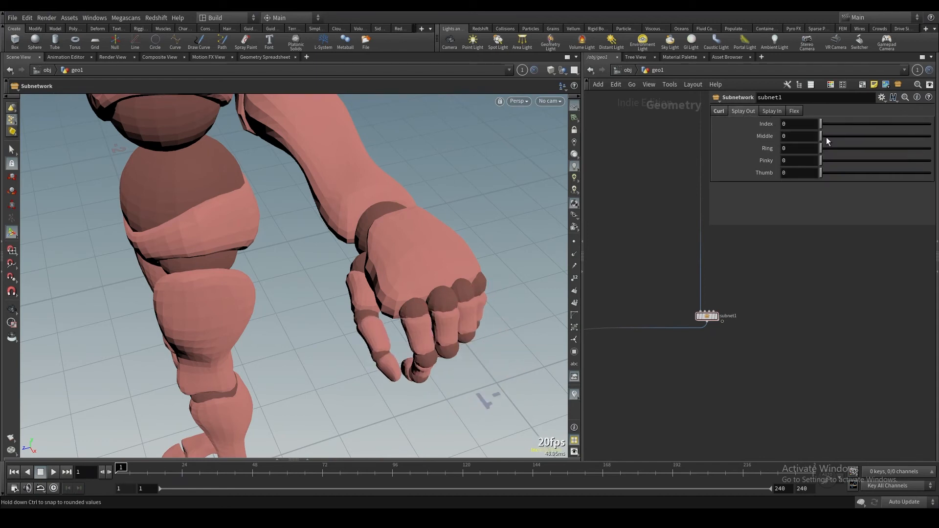
pyautogui.moveTo(825, 125); pyautogui.dragTo(896, 162)
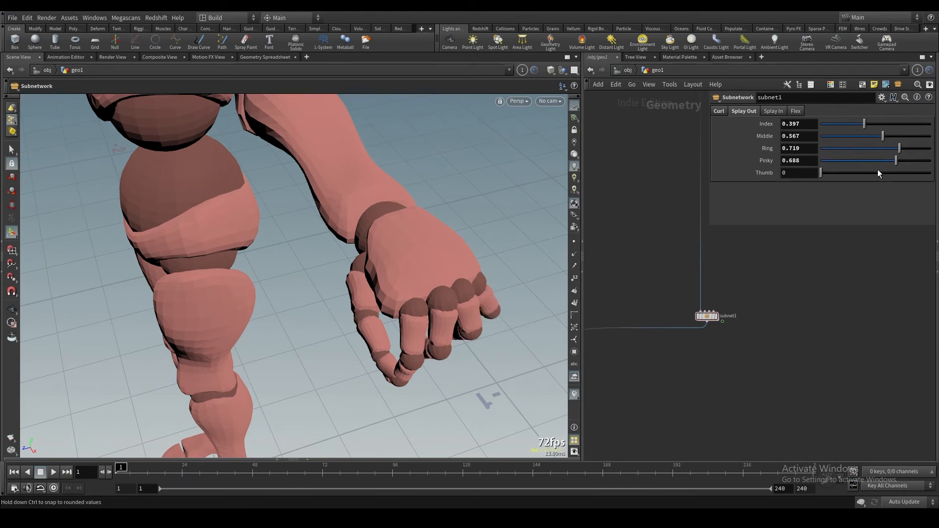
pyautogui.click(777, 111)
pyautogui.moveTo(821, 148); pyautogui.dragTo(903, 148)
# Set the Flex values to Index 0.647, Middle 0.563, Ring 0.759, Pinky 0.661 and Thumb 0.563
pyautogui.click(796, 111)
pyautogui.moveTo(846, 160); pyautogui.dragTo(893, 161)
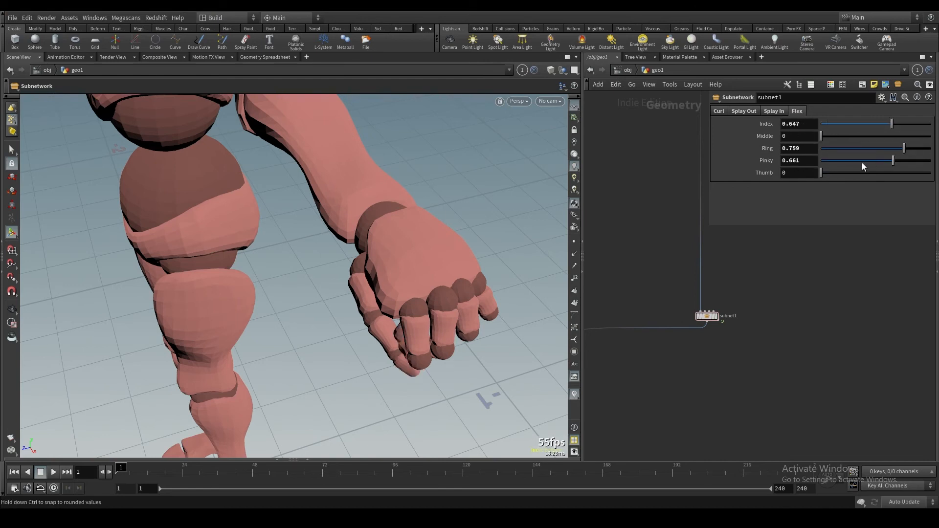
pyautogui.moveTo(822, 172); pyautogui.dragTo(882, 173)
pyautogui.moveTo(821, 136); pyautogui.dragTo(882, 136)
pyautogui.keyDown('alt'); pyautogui.moveTo(453, 237); pyautogui.dragTo(551, 257); pyautogui.keyUp('alt')
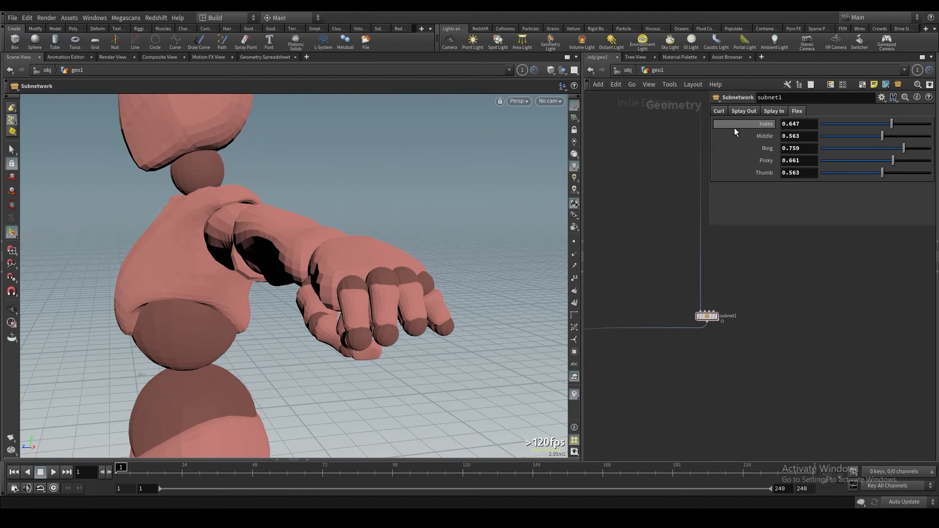
# Reset the Index, Middle, Ring, Pinky and Thumb values in the Flex folder to their default of 0
pyautogui.keyDown('ctrl'); pyautogui.middleClick(769, 125); pyautogui.keyUp('ctrl')
pyautogui.keyDown('ctrl'); pyautogui.middleClick(762, 135); pyautogui.keyUp('ctrl')
pyautogui.keyDown('ctrl'); pyautogui.middleClick(768, 149); pyautogui.keyUp('ctrl')
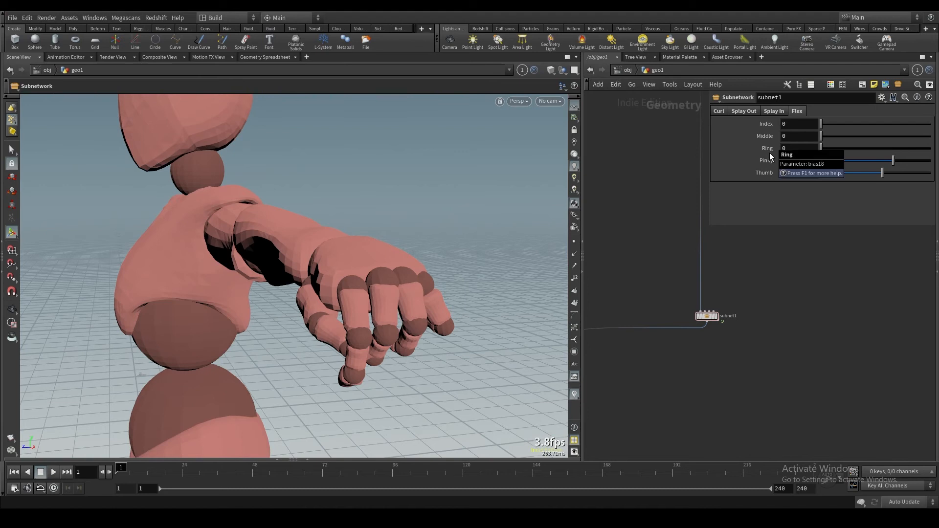
pyautogui.keyDown('ctrl'); pyautogui.middleClick(765, 163); pyautogui.keyUp('ctrl')
pyautogui.keyDown('ctrl'); pyautogui.middleClick(763, 174); pyautogui.keyUp('ctrl')
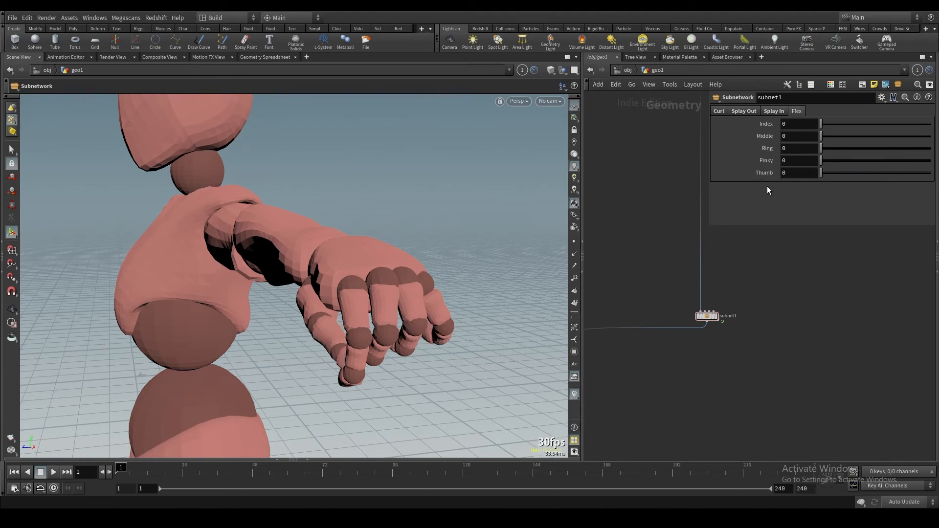
# Set keyframes at frame 1 on the Index, Middle, Ring, Pinky and Thumb values in the Flex folder
pyautogui.keyDown('alt'); pyautogui.click(768, 124); pyautogui.keyUp('alt')
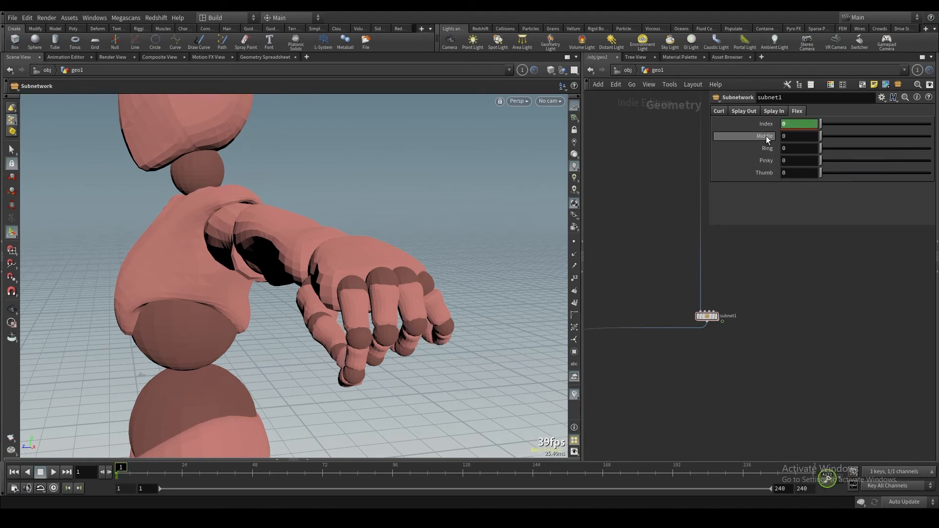
pyautogui.keyDown('alt'); pyautogui.click(766, 136); pyautogui.keyUp('alt')
pyautogui.keyDown('alt'); pyautogui.click(766, 151); pyautogui.keyUp('alt')
pyautogui.keyDown('alt'); pyautogui.click(764, 162); pyautogui.keyUp('alt')
pyautogui.keyDown('alt'); pyautogui.click(765, 173); pyautogui.keyUp('alt')
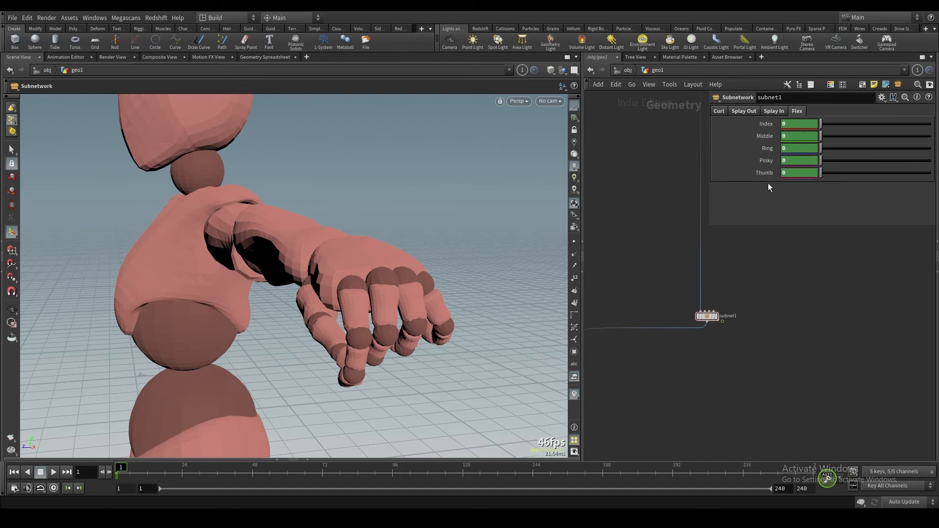
# Delete the keyframes from the Thumb, Pinky, Ring, Middle and Index values in the Flex folder
pyautogui.keyDown('ctrl'); pyautogui.keyDown('shift'); pyautogui.click(767, 172); pyautogui.keyUp('shift'); pyautogui.keyUp('ctrl')
pyautogui.keyDown('ctrl'); pyautogui.keyDown('shift'); pyautogui.click(767, 160); pyautogui.keyUp('shift'); pyautogui.keyUp('ctrl')
pyautogui.keyDown('ctrl'); pyautogui.keyDown('shift'); pyautogui.click(766, 148); pyautogui.keyUp('shift'); pyautogui.keyUp('ctrl')
pyautogui.keyDown('ctrl'); pyautogui.keyDown('shift'); pyautogui.click(766, 136); pyautogui.keyUp('shift'); pyautogui.keyUp('ctrl')
pyautogui.keyDown('ctrl'); pyautogui.keyDown('shift'); pyautogui.click(764, 124); pyautogui.keyUp('shift'); pyautogui.keyUp('ctrl')
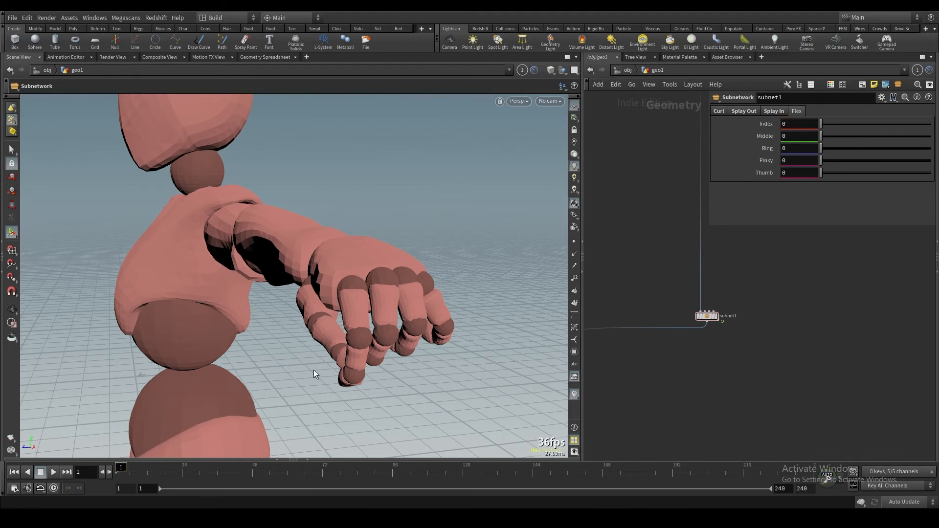
# Keyframe the Flex Index value at 0 on frame 1 and at 1 on frame 56, and scrub back to frame 30
pyautogui.keyDown('alt'); pyautogui.click(764, 126); pyautogui.keyUp('alt')
pyautogui.click(276, 468)
pyautogui.moveTo(821, 124); pyautogui.dragTo(930, 123)
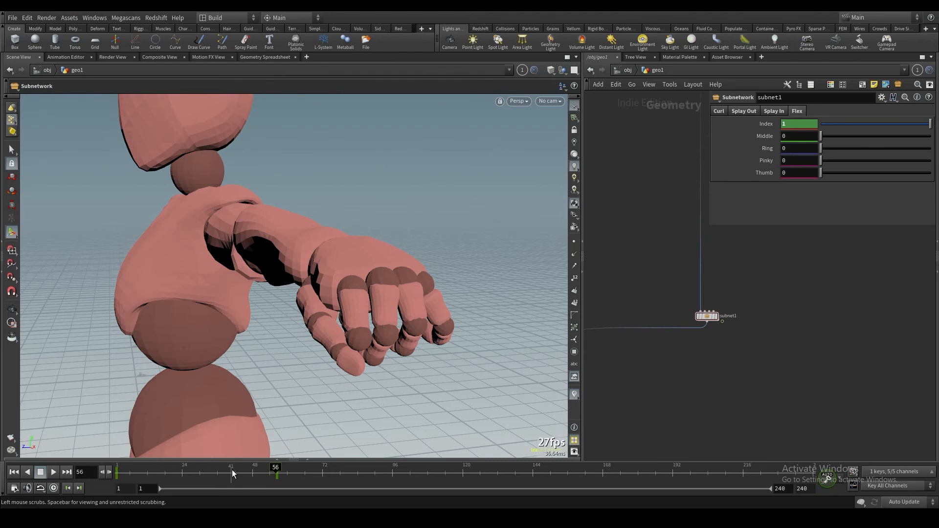
pyautogui.moveTo(273, 468); pyautogui.dragTo(199, 468)
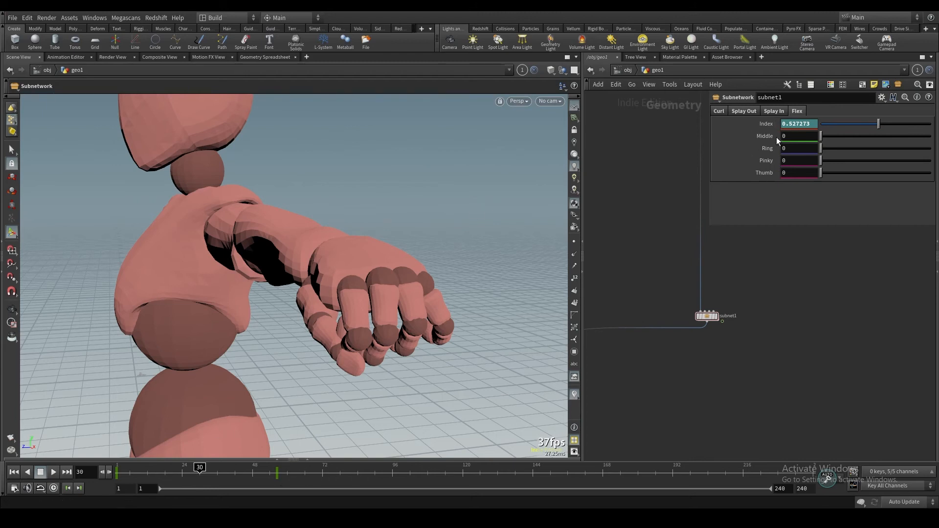
# Delete the keyframes from the Flex Index value and return the timeline to frame 1
pyautogui.keyDown('ctrl'); pyautogui.keyDown('shift'); pyautogui.click(768, 123); pyautogui.keyUp('shift'); pyautogui.keyUp('ctrl')
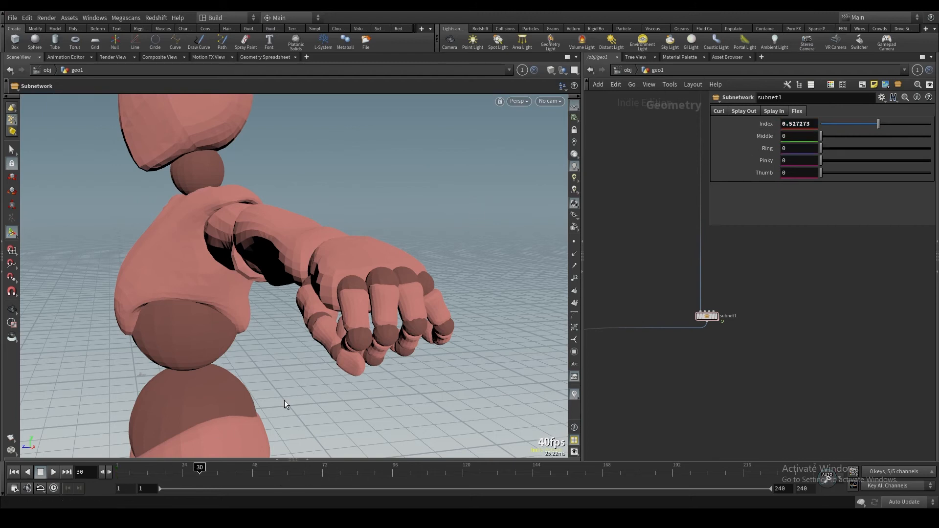
pyautogui.click(182, 468)
pyautogui.moveTo(146, 468); pyautogui.dragTo(120, 468)
# Try resetting Curl's Index, Middle and Ring individually and the whole Curl folder at once to defaults, undoing each reset
pyautogui.click(775, 111)
pyautogui.click(732, 111)
pyautogui.click(718, 112)
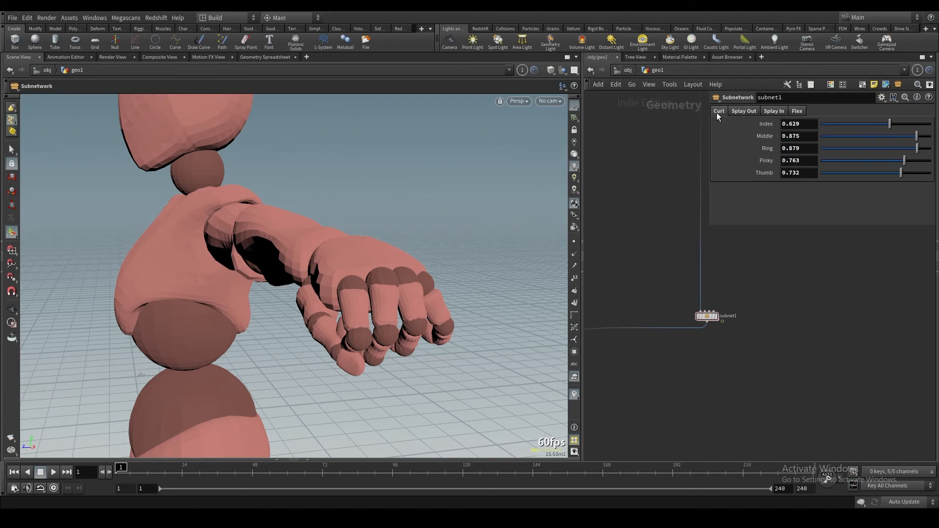
pyautogui.keyDown('ctrl'); pyautogui.middleClick(766, 123); pyautogui.keyUp('ctrl')
pyautogui.keyDown('ctrl'); pyautogui.middleClick(765, 135); pyautogui.keyUp('ctrl')
pyautogui.keyDown('ctrl'); pyautogui.middleClick(765, 147); pyautogui.keyUp('ctrl')
pyautogui.hotkey('ctrl', 'z')
pyautogui.hotkey('ctrl', 'z')
pyautogui.hotkey('ctrl', 'z')
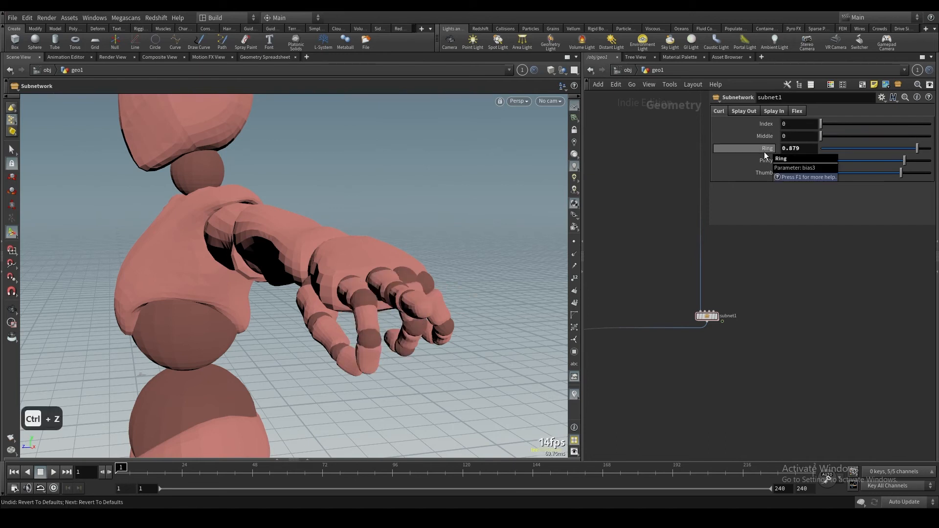
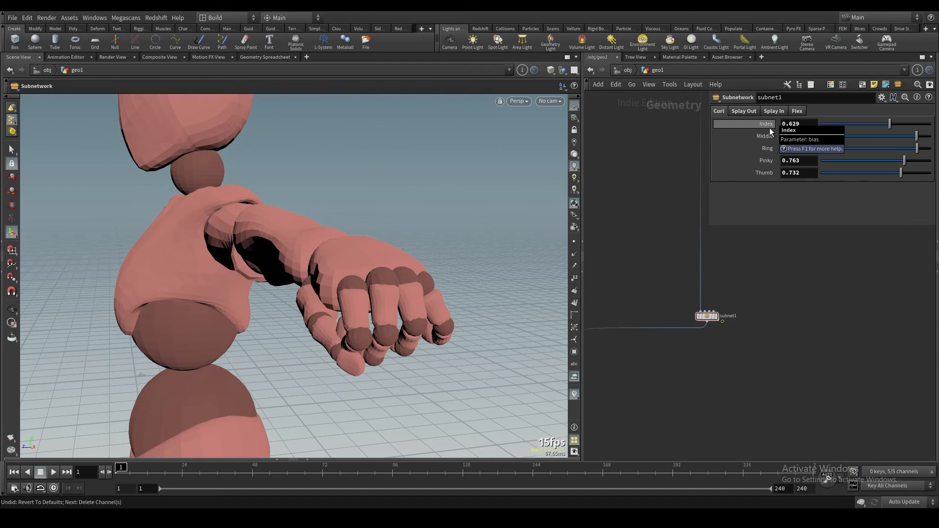
pyautogui.keyDown('ctrl'); pyautogui.middleClick(720, 110); pyautogui.keyUp('ctrl')
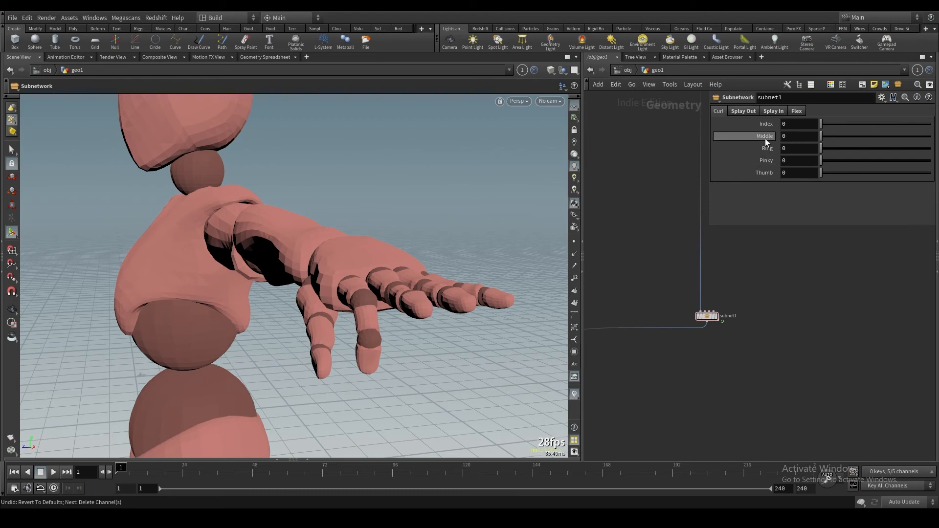
pyautogui.hotkey('ctrl', 'z')
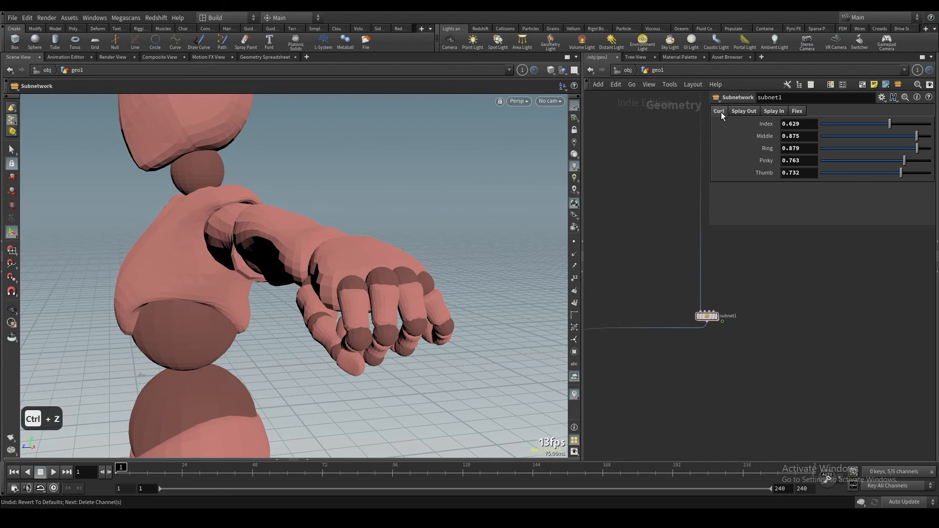
# Keyframe the whole Curl folder at once at frame 1, undo it, keyframe it again, and delete those keyframes
pyautogui.keyDown('alt'); pyautogui.click(721, 112); pyautogui.keyUp('alt')
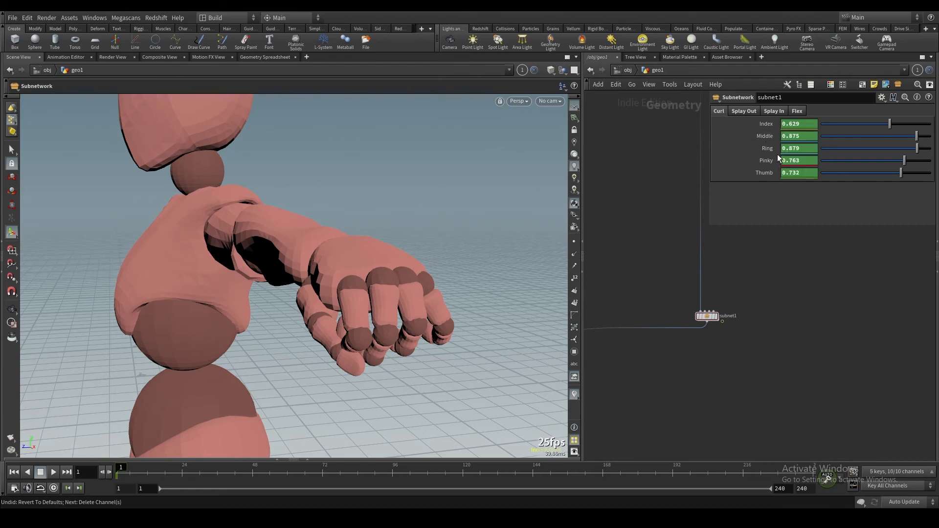
pyautogui.hotkey('ctrl', 'z')
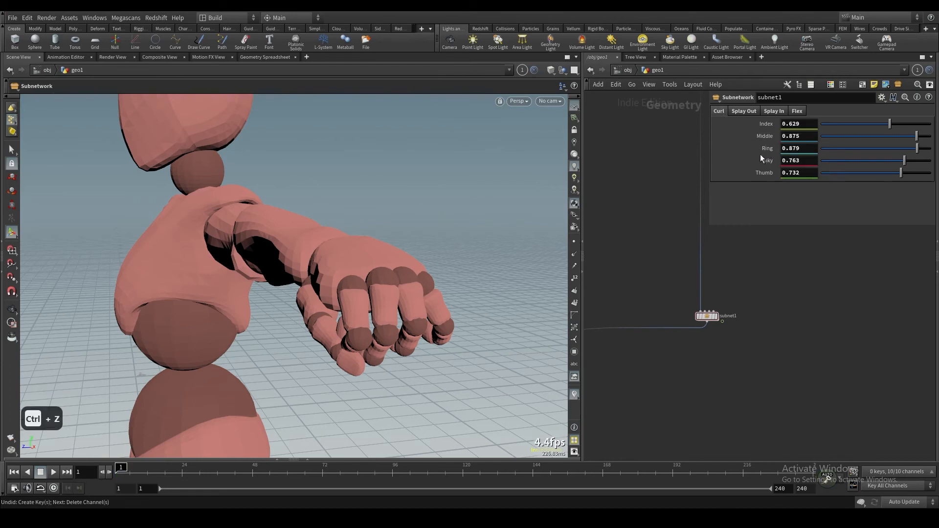
pyautogui.keyDown('alt'); pyautogui.click(724, 113); pyautogui.keyUp('alt')
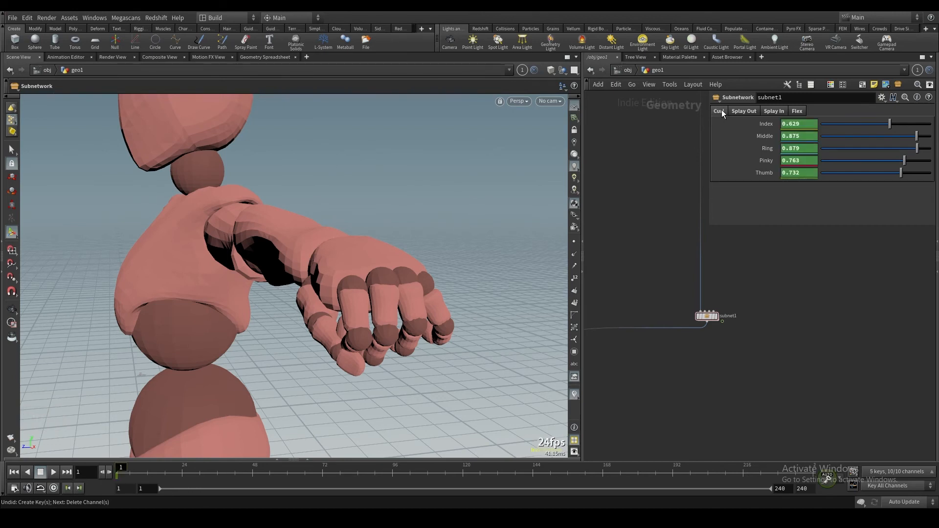
pyautogui.keyDown('ctrl'); pyautogui.keyDown('shift'); pyautogui.click(721, 112); pyautogui.keyUp('shift'); pyautogui.keyUp('ctrl')
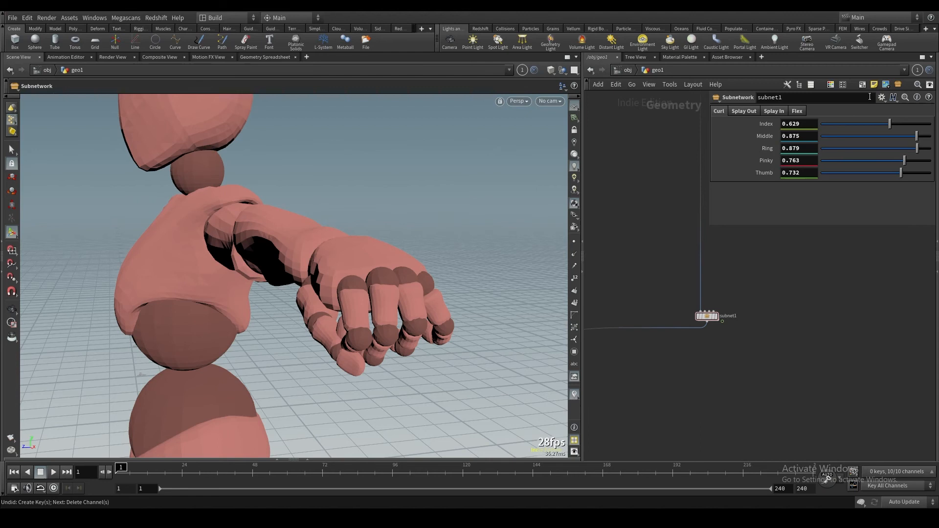
# Try resetting the entire Curl, Splay Out, Splay In and Flex folders to their defaults, and undo the resets
pyautogui.keyDown('ctrl'); pyautogui.middleClick(721, 111); pyautogui.keyUp('ctrl')
pyautogui.keyDown('ctrl'); pyautogui.middleClick(740, 111); pyautogui.keyUp('ctrl')
pyautogui.keyDown('ctrl'); pyautogui.middleClick(770, 112); pyautogui.keyUp('ctrl')
pyautogui.keyDown('ctrl'); pyautogui.middleClick(800, 112); pyautogui.keyUp('ctrl')
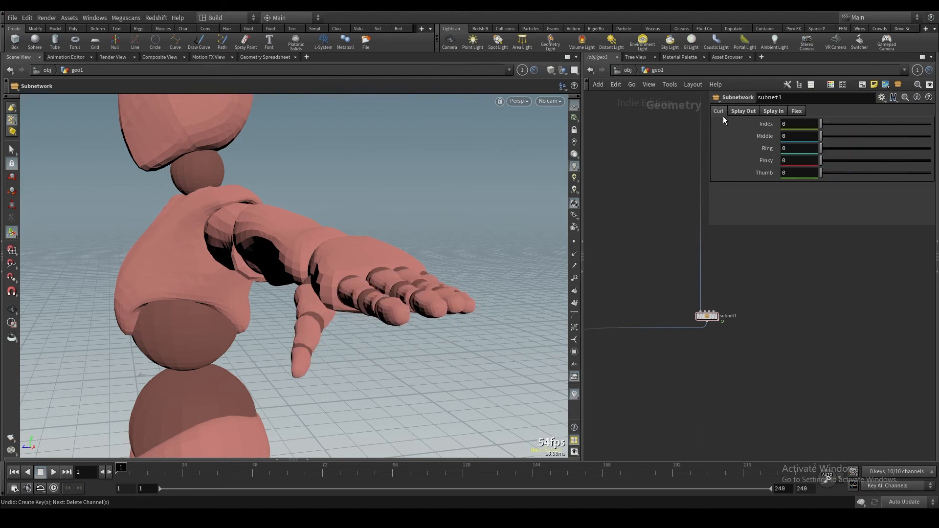
pyautogui.click(800, 112)
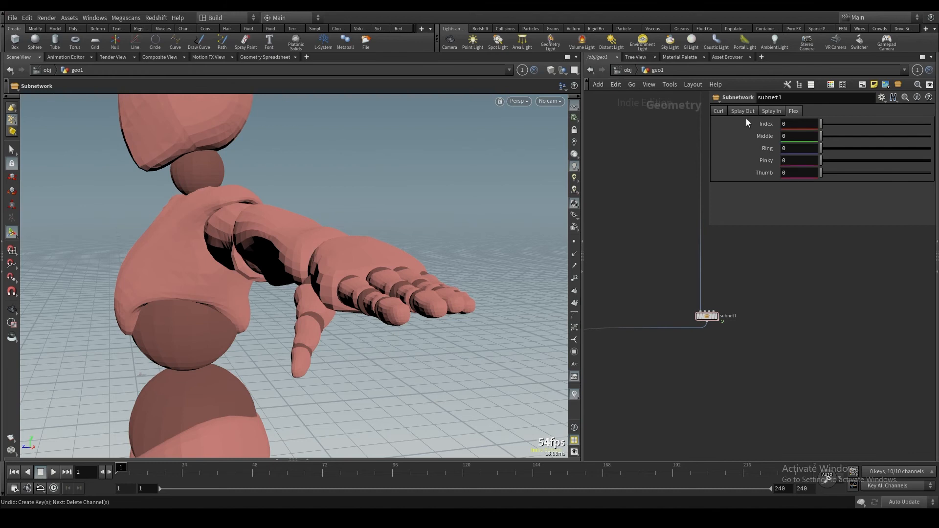
pyautogui.hotkey('ctrl', 'z')
pyautogui.hotkey('ctrl', 'z')
pyautogui.hotkey('ctrl', 'z')
pyautogui.hotkey('ctrl', 'z')
pyautogui.hotkey('ctrl', 'z')
# Add a new top-level folder to subnet1's parameter interface and nest the Curl, Splay Out, Splay In and Flex folders inside it
pyautogui.click(881, 97)
pyautogui.click(863, 109)
pyautogui.moveTo(83, 201); pyautogui.dragTo(292, 122)
pyautogui.click(288, 131)
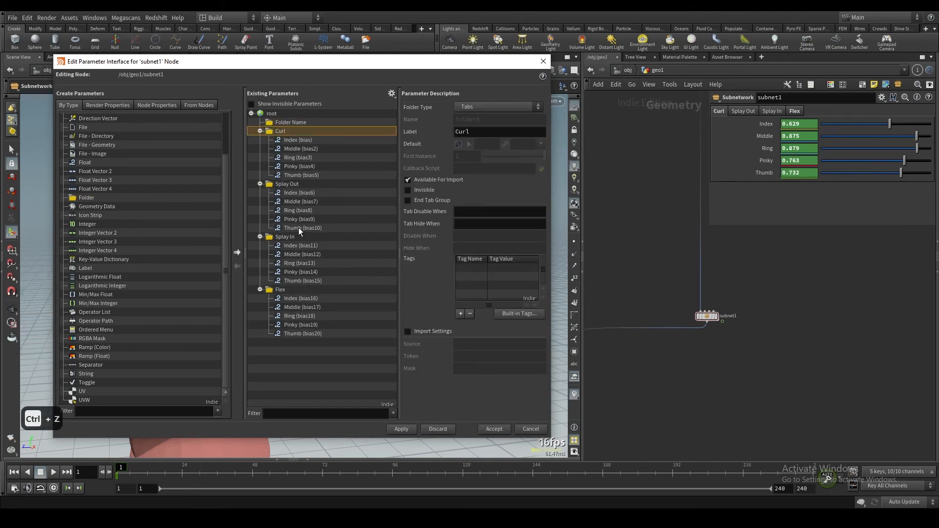
pyautogui.keyDown('shift'); pyautogui.click(295, 333); pyautogui.keyUp('shift')
pyautogui.moveTo(292, 187); pyautogui.dragTo(278, 124)
pyautogui.click(299, 123)
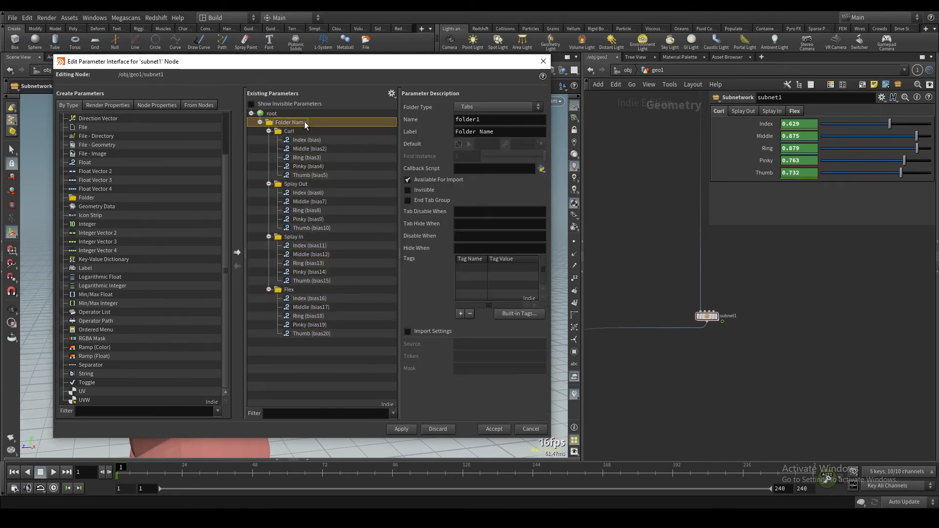
# Label the new parent folder Left Hand and accept the edited parameter interface
pyautogui.click(512, 134)
pyautogui.press('capslock')
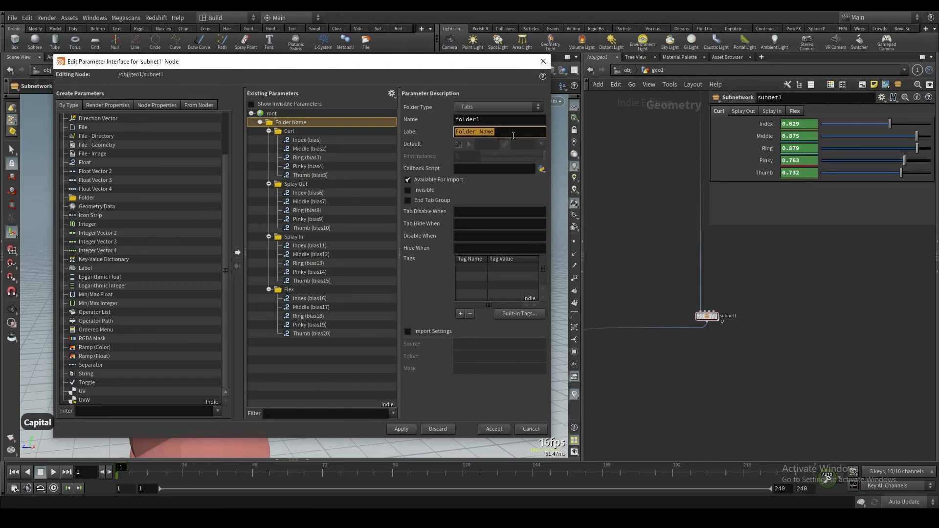
pyautogui.press('capslock')
pyautogui.write('Left ')
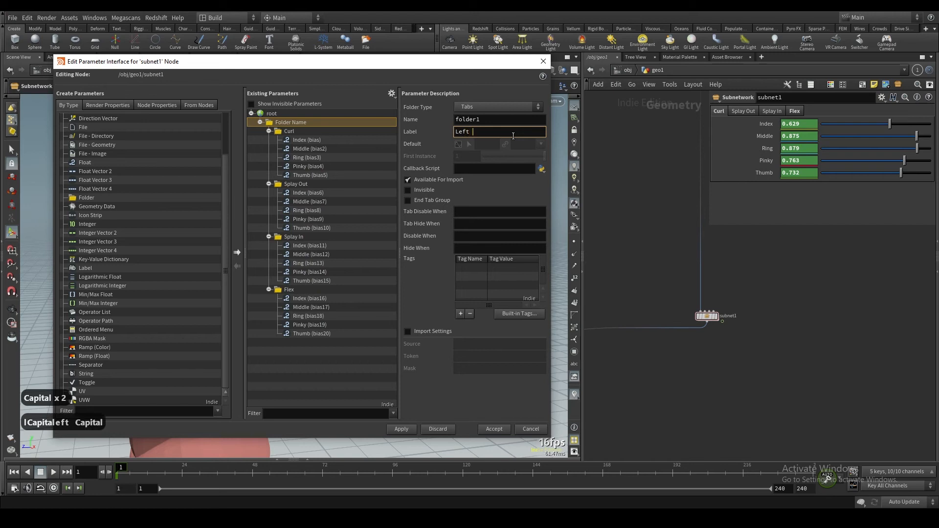
pyautogui.write('Hand')
pyautogui.press('Return')
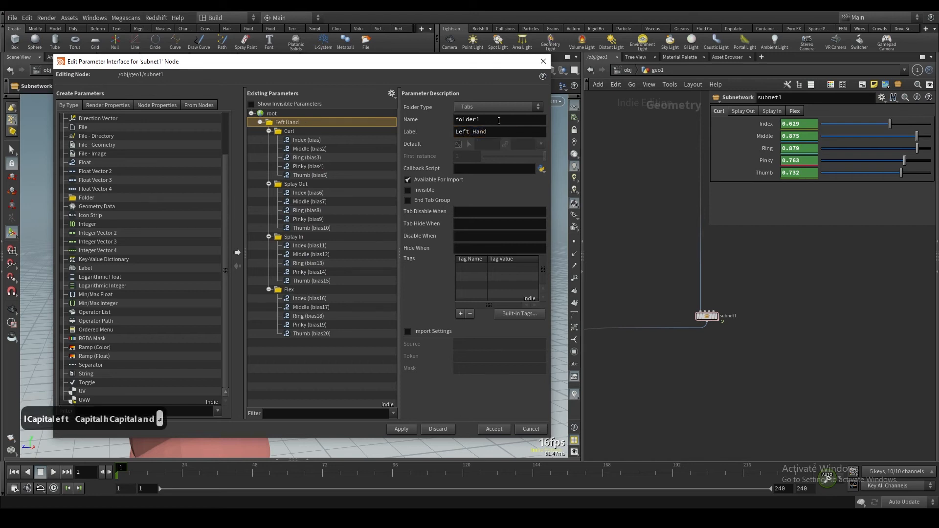
pyautogui.click(410, 429)
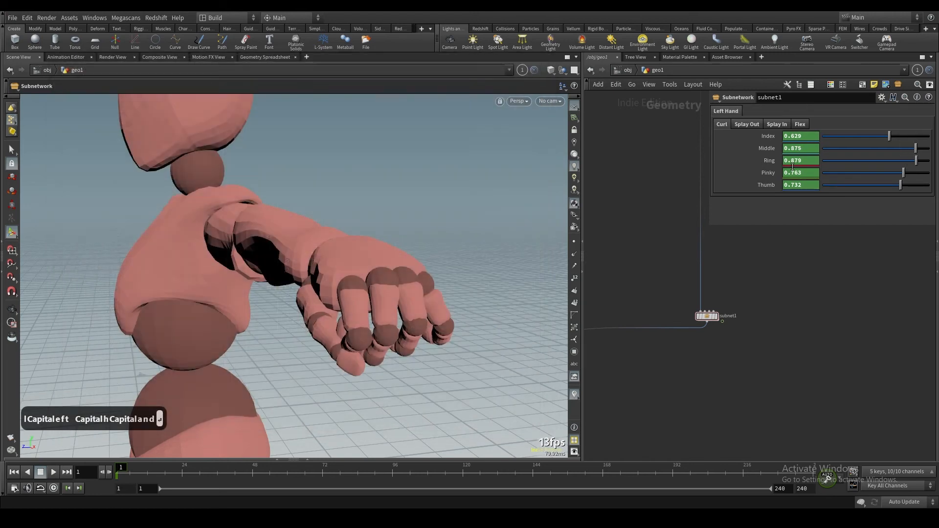
# Delete the Left Hand keyframes and reset the Curl, Splay Out, Splay In and Flex folders to their default of 0
pyautogui.keyDown('ctrl'); pyautogui.keyDown('shift'); pyautogui.click(736, 112); pyautogui.keyUp('shift'); pyautogui.keyUp('ctrl')
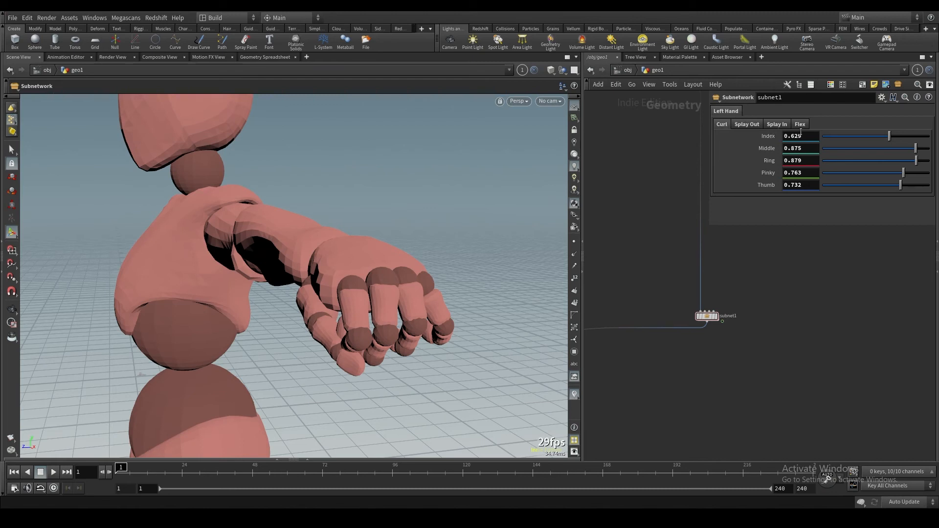
pyautogui.keyDown('ctrl'); pyautogui.middleClick(726, 125); pyautogui.keyUp('ctrl')
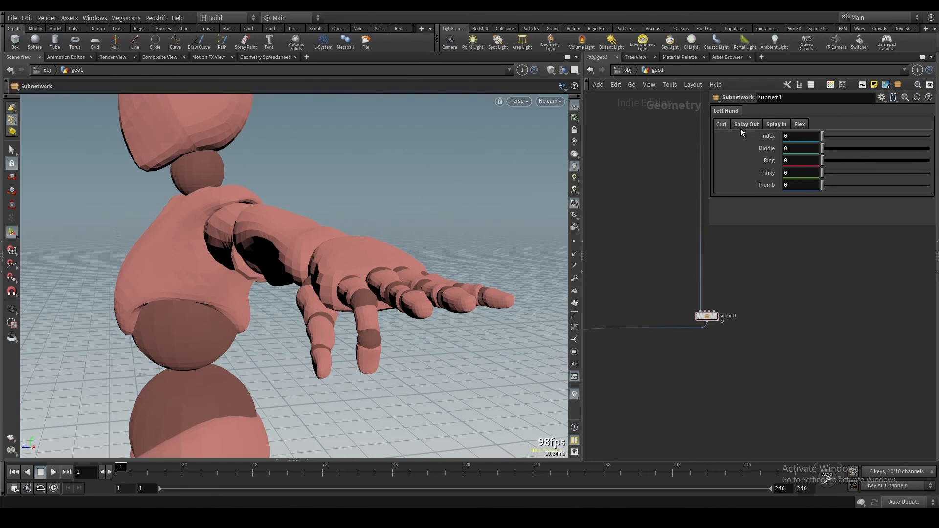
pyautogui.click(728, 127)
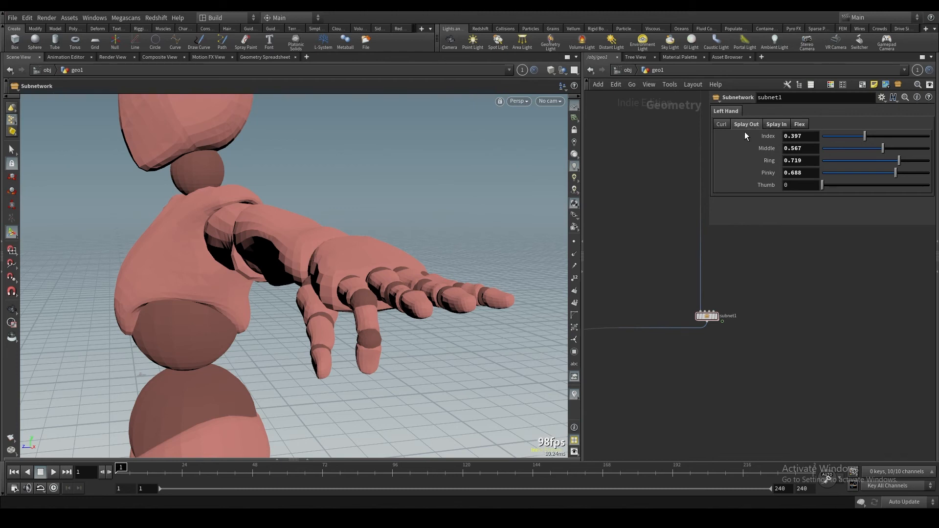
pyautogui.click(772, 124)
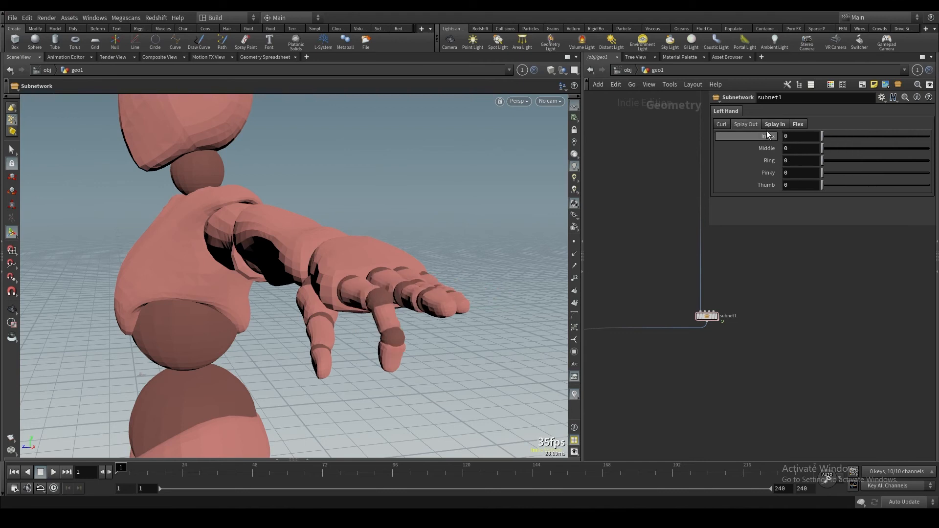
pyautogui.click(797, 124)
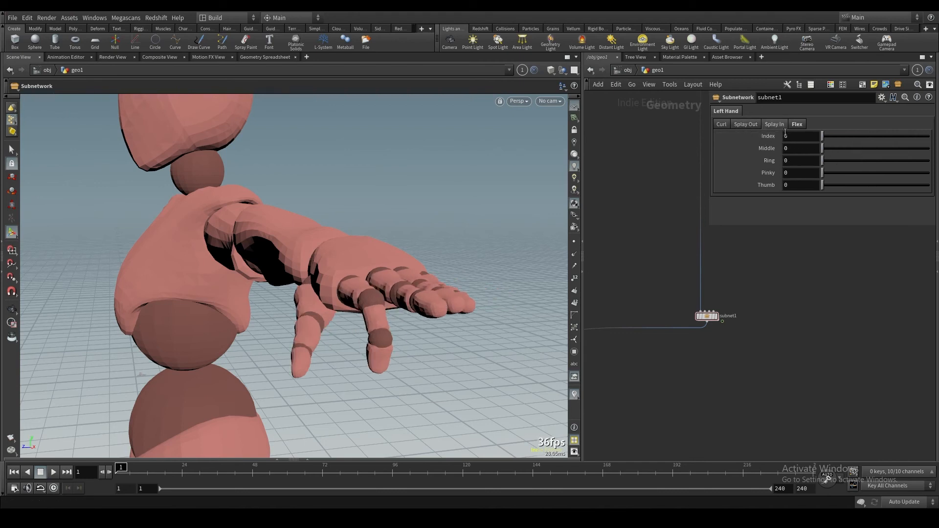
pyautogui.click(793, 127)
pyautogui.keyDown('ctrl'); pyautogui.middleClick(787, 137); pyautogui.keyUp('ctrl')
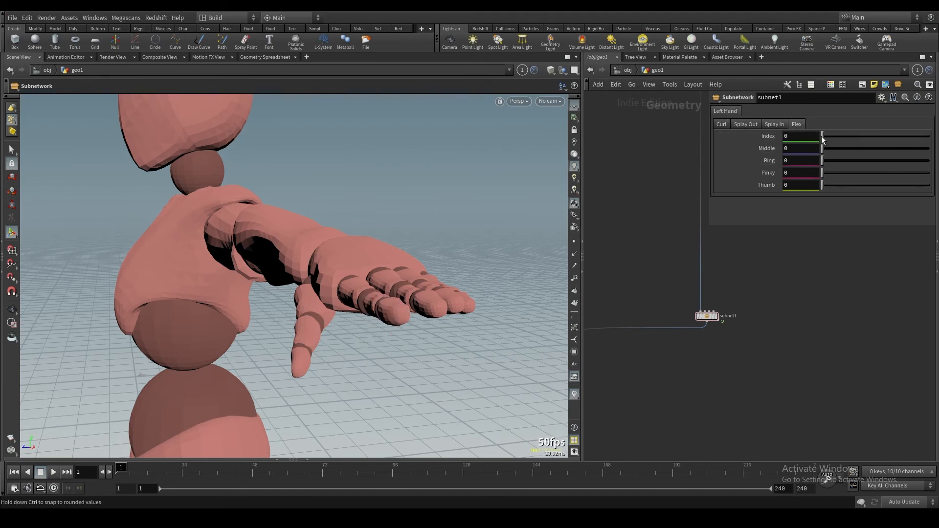
# Test the Flex values with Index 0.206, Middle 0.202 and Ring 0.335, and return them to 0
pyautogui.moveTo(821, 136); pyautogui.dragTo(844, 136)
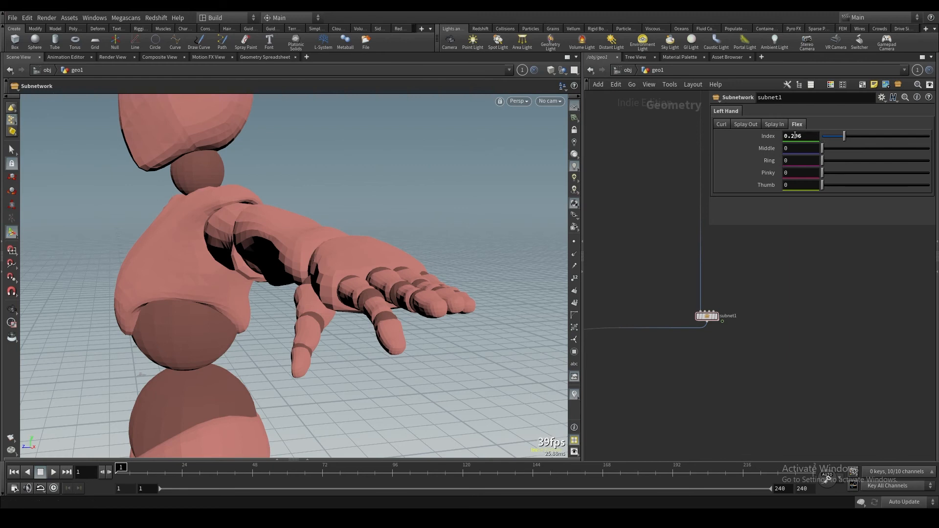
pyautogui.moveTo(822, 148); pyautogui.dragTo(858, 162)
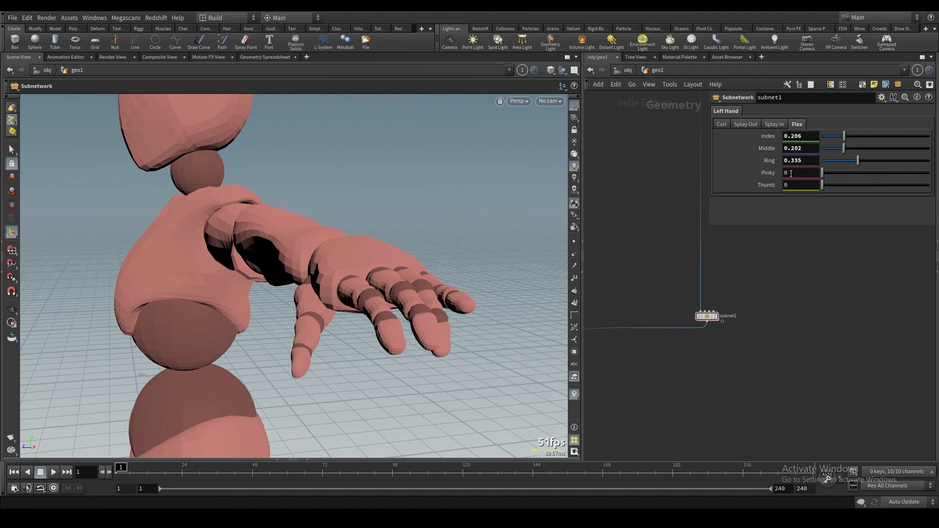
pyautogui.moveTo(857, 160); pyautogui.dragTo(821, 136)
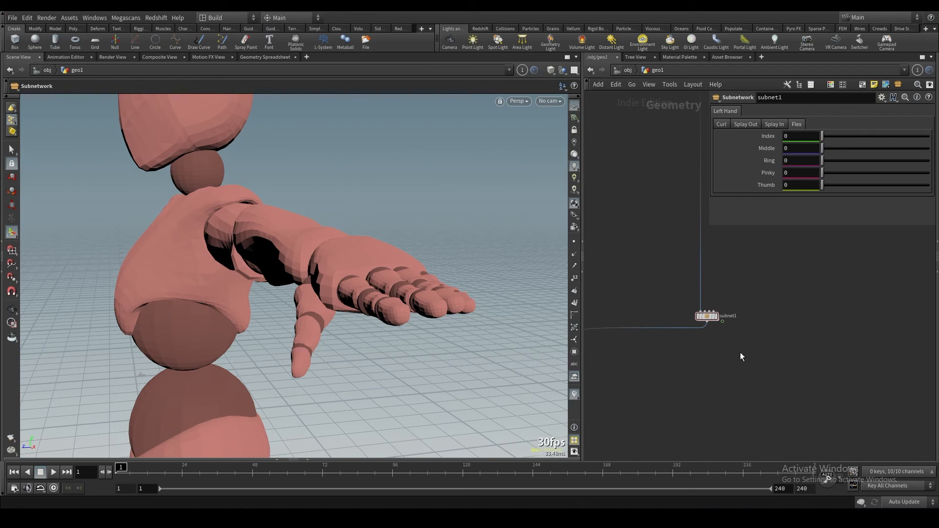
# Rename the subnet1 node as Hand
pyautogui.doubleClick(734, 317)
pyautogui.write('Hand')
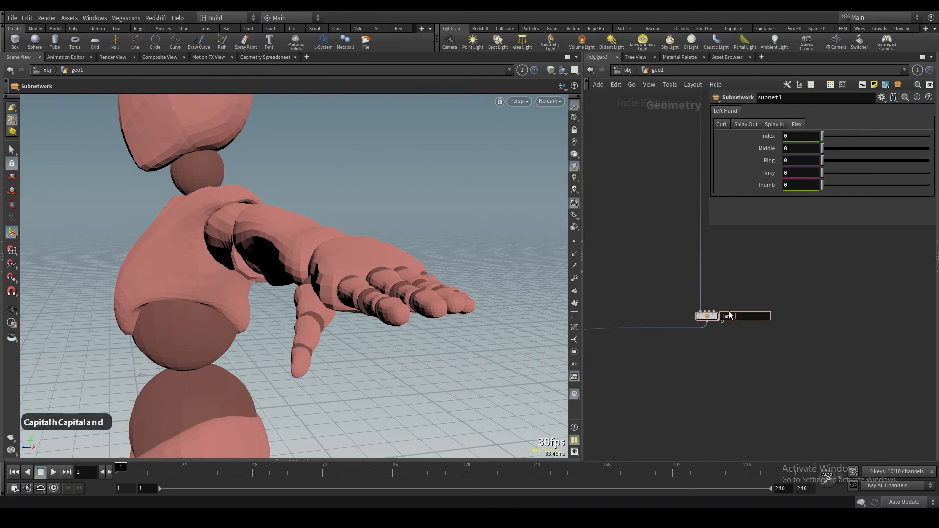
pyautogui.press('BackSpace')
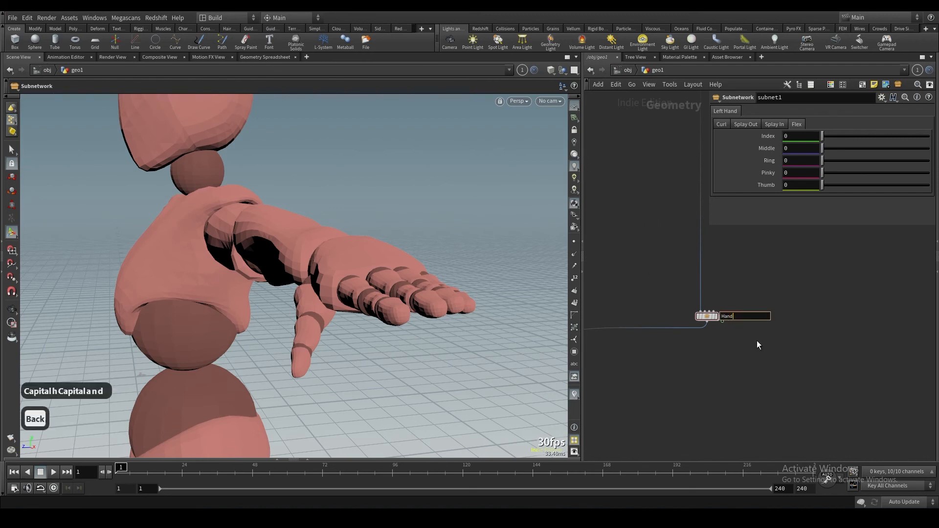
pyautogui.click(681, 308)
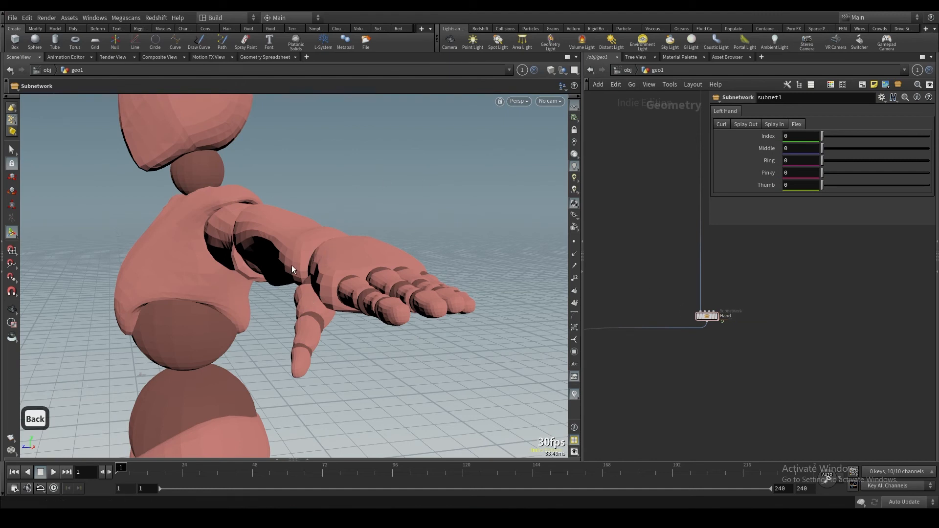
# Inside the Hand subnetwork, insert a Skeleton Blend between Thumb_Blend3 and the output, with Rig_Pose_Out3 as its second input
pyautogui.doubleClick(707, 317)
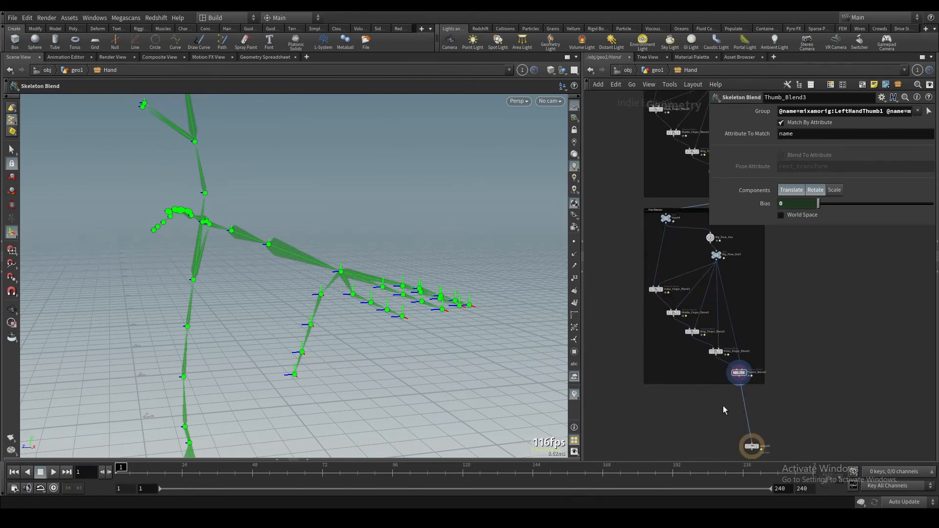
pyautogui.moveTo(726, 398); pyautogui.dragTo(684, 380, button='middle')
pyautogui.press('Tab')
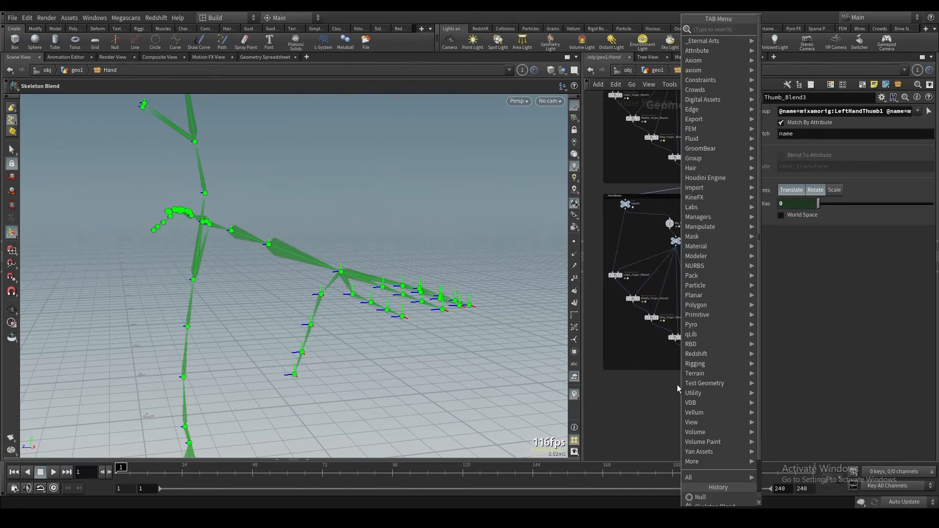
pyautogui.write('skel')
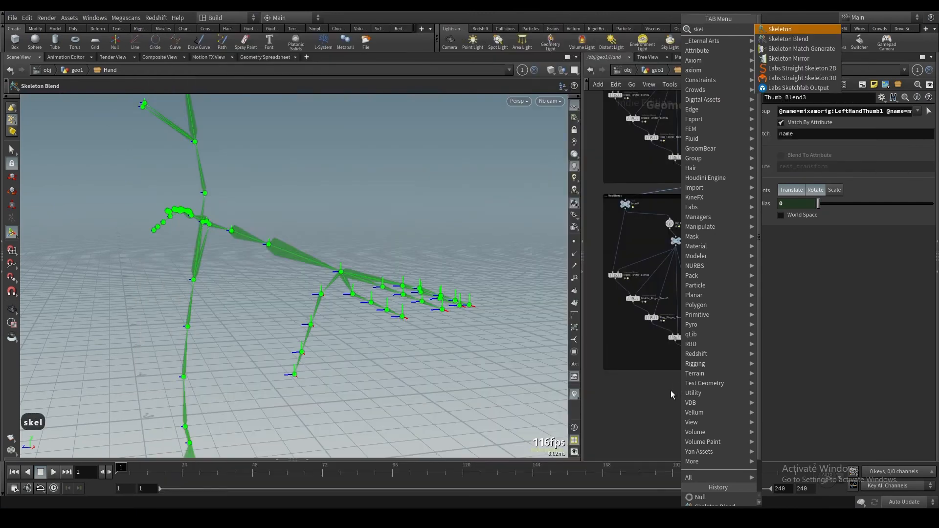
pyautogui.click(783, 38)
pyautogui.click(725, 389)
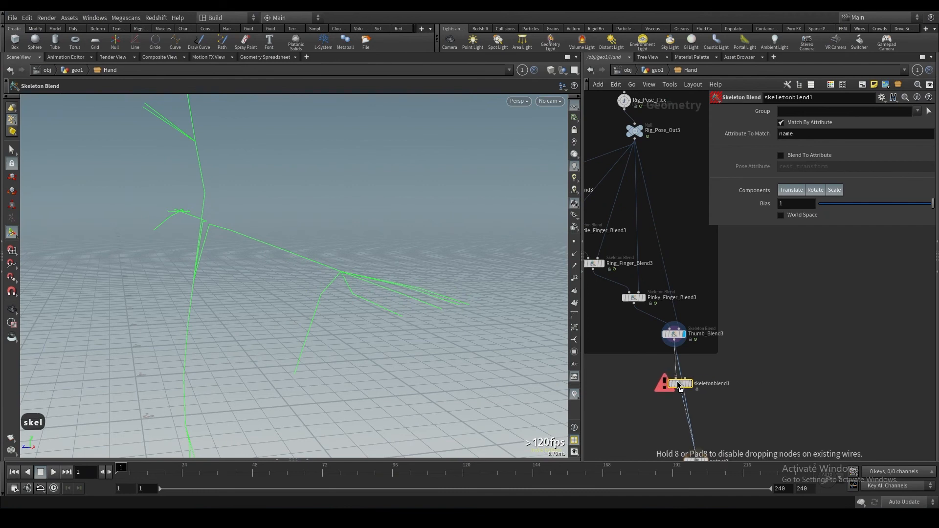
pyautogui.click(686, 379)
pyautogui.scroll(-3, 698, 352)
pyautogui.click(663, 233)
pyautogui.moveTo(688, 370); pyautogui.dragTo(705, 370)
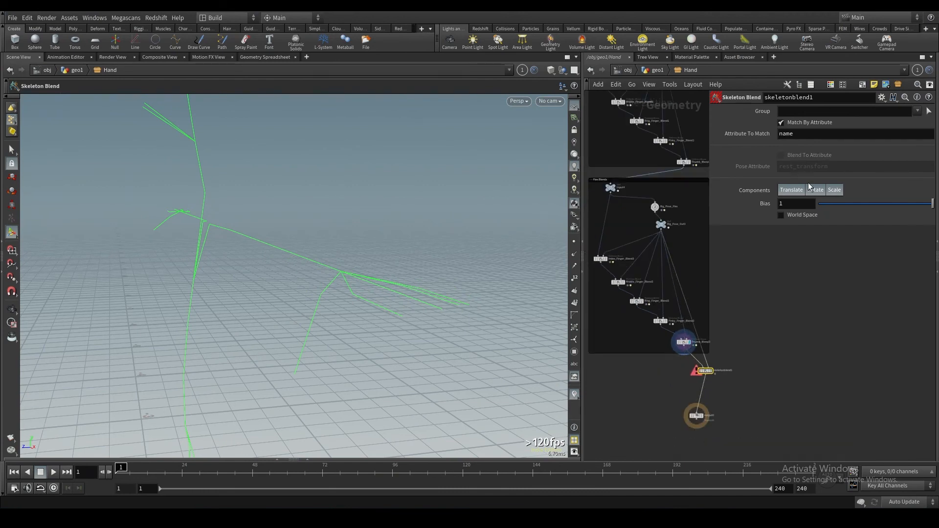
# Display the new Skeleton Blend, set its Bias to 0 and exclude Scale from the blended components
pyautogui.scroll(2, 708, 369)
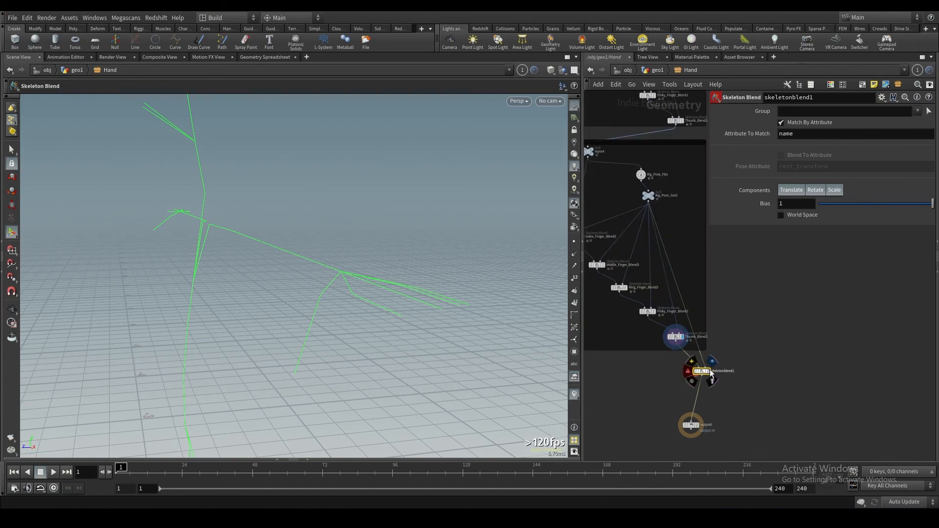
pyautogui.click(709, 370)
pyautogui.click(817, 203)
pyautogui.click(832, 192)
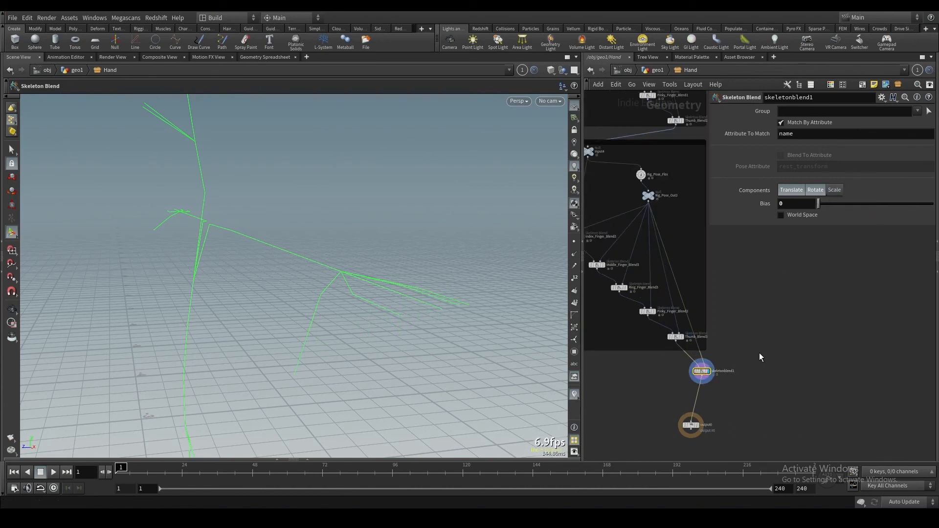
# Move Rig_Pose_Out3 directly beneath Rig_Pose_Flex in the Flex Blends group
pyautogui.moveTo(766, 362); pyautogui.dragTo(802, 371, button='middle')
pyautogui.scroll(2, 701, 226)
pyautogui.moveTo(702, 226); pyautogui.dragTo(691, 265, button='middle')
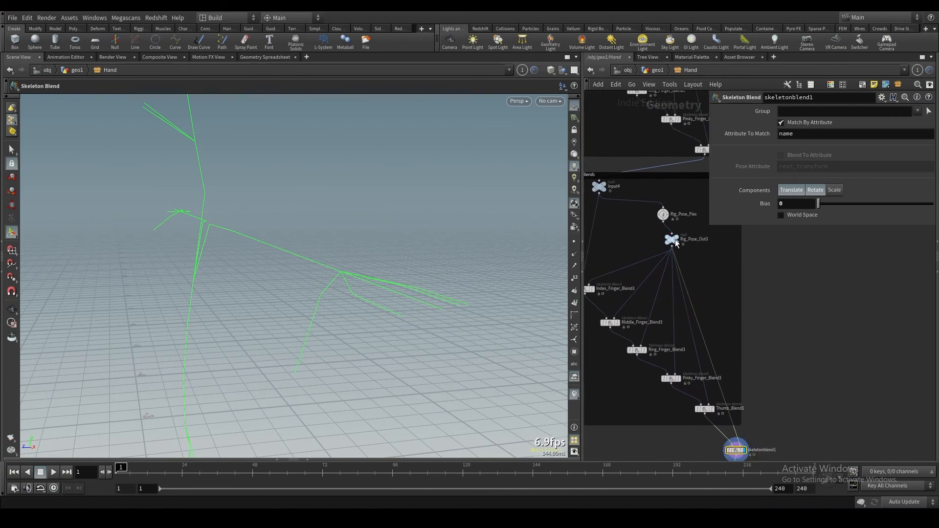
pyautogui.moveTo(717, 269); pyautogui.dragTo(715, 266, button='middle')
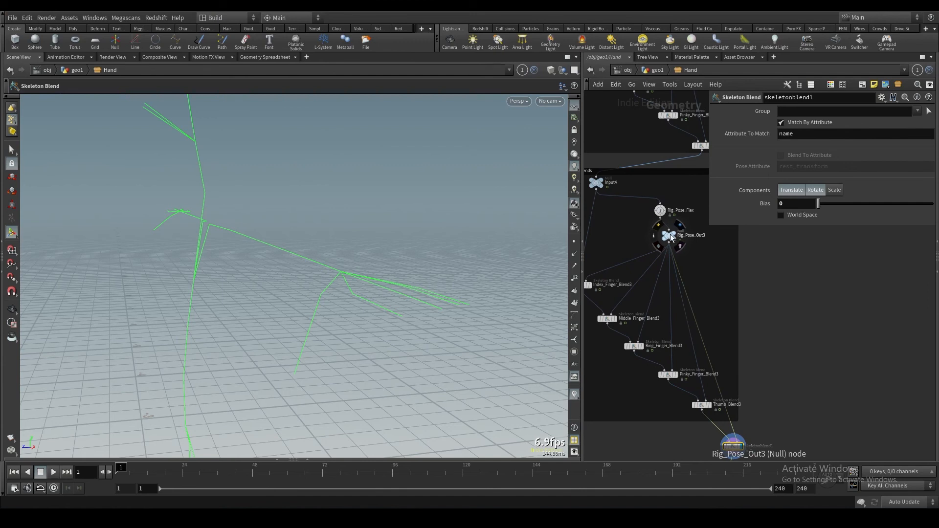
pyautogui.moveTo(670, 237); pyautogui.dragTo(659, 235)
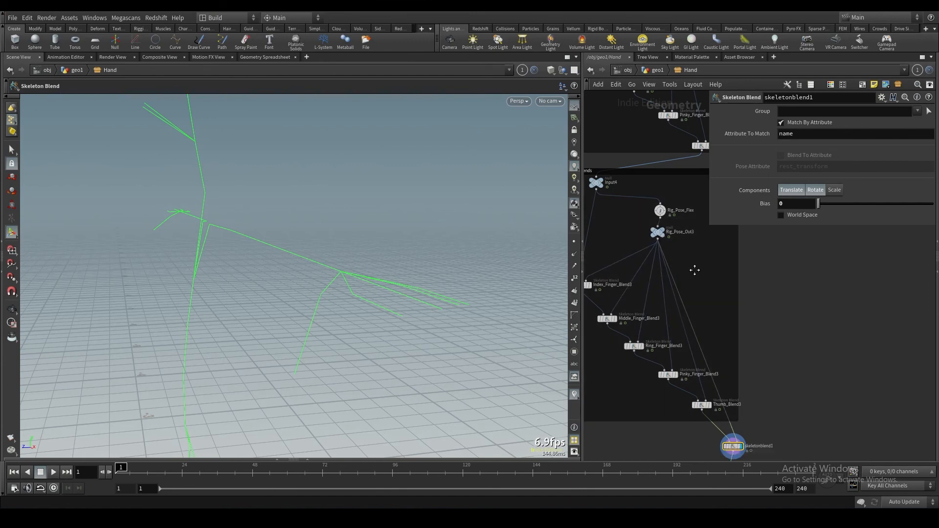
# Duplicate the Skeleton Blend for the Splay In Blends group, wire in Thumb_Blend1 and Rig_Pose_Out1, and place it beside Thumb_Blend1
pyautogui.scroll(-3, 696, 273)
pyautogui.scroll(2, 725, 368)
pyautogui.keyDown('alt'); pyautogui.moveTo(712, 353); pyautogui.dragTo(724, 271); pyautogui.keyUp('alt')
pyautogui.scroll(-1, 747, 292)
pyautogui.moveTo(748, 295); pyautogui.dragTo(776, 382, button='middle')
pyautogui.moveTo(752, 357); pyautogui.dragTo(770, 263)
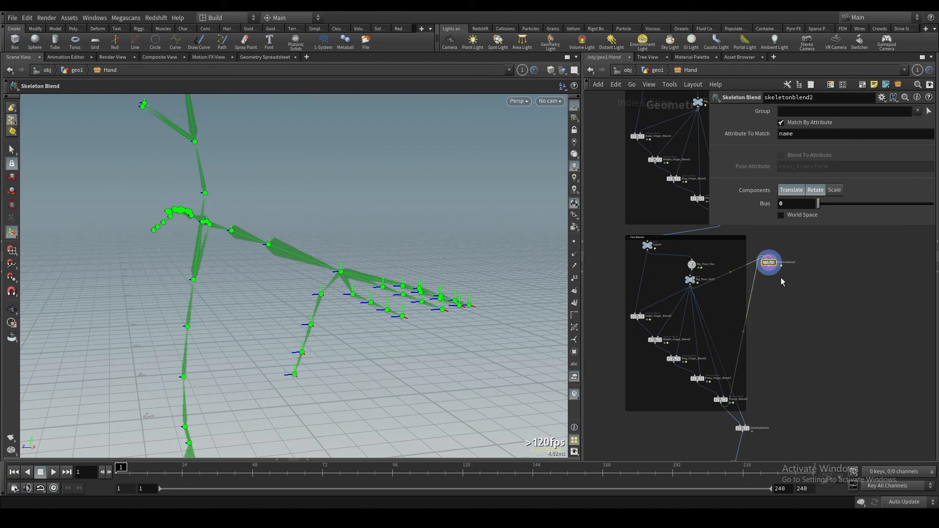
pyautogui.moveTo(780, 282); pyautogui.dragTo(765, 375, button='middle')
pyautogui.scroll(2, 754, 342)
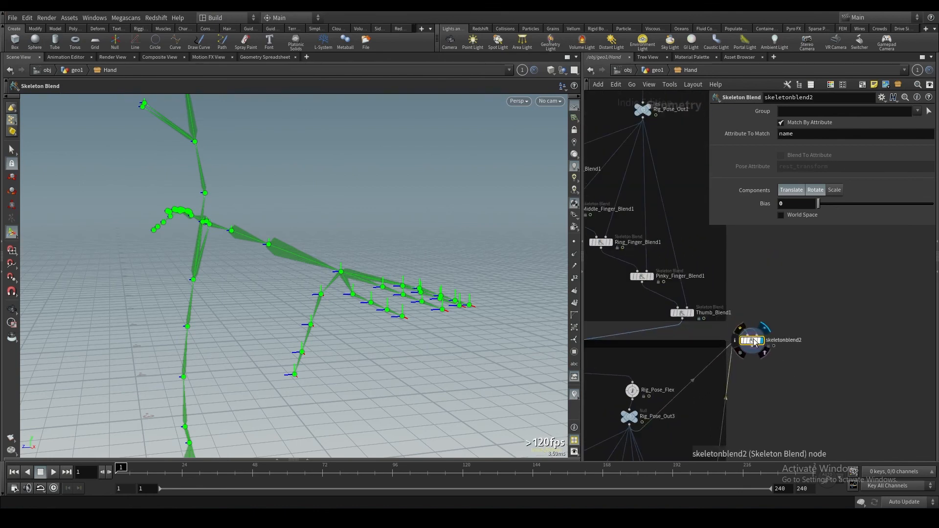
pyautogui.moveTo(682, 319); pyautogui.dragTo(749, 337)
pyautogui.click(642, 117)
pyautogui.click(747, 335)
pyautogui.moveTo(666, 327); pyautogui.dragTo(718, 331)
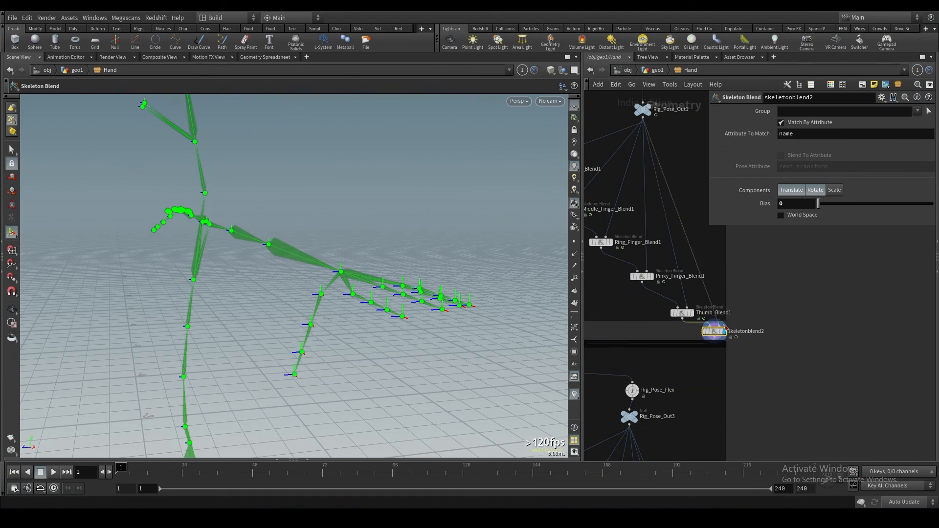
# Duplicate the Skeleton Blend for the Splay Out Blends group and wire it to Thumb_Blend2 and Rig_Pose_Out2
pyautogui.scroll(-6, 725, 329)
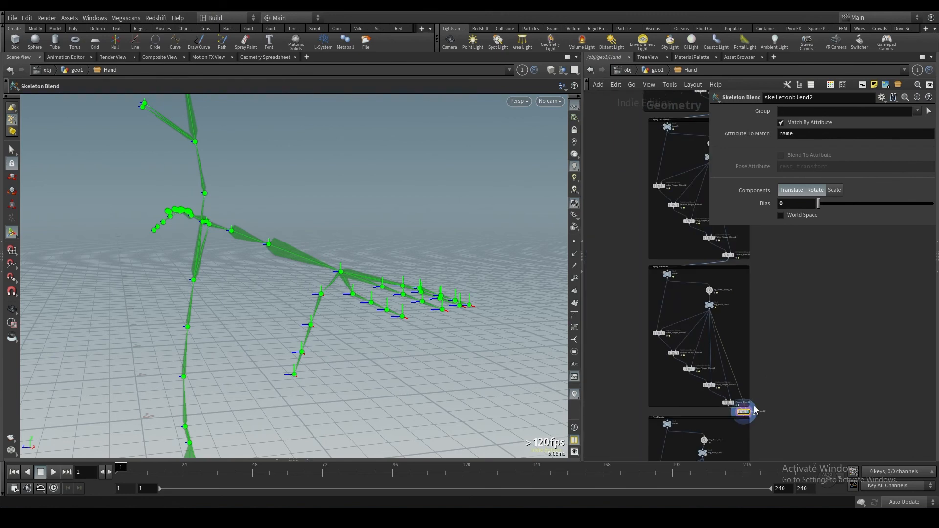
pyautogui.moveTo(744, 412); pyautogui.dragTo(759, 275)
pyautogui.scroll(5, 776, 312)
pyautogui.moveTo(766, 281); pyautogui.dragTo(787, 371, button='middle')
pyautogui.click(758, 342)
pyautogui.click(731, 342)
pyautogui.click(675, 140)
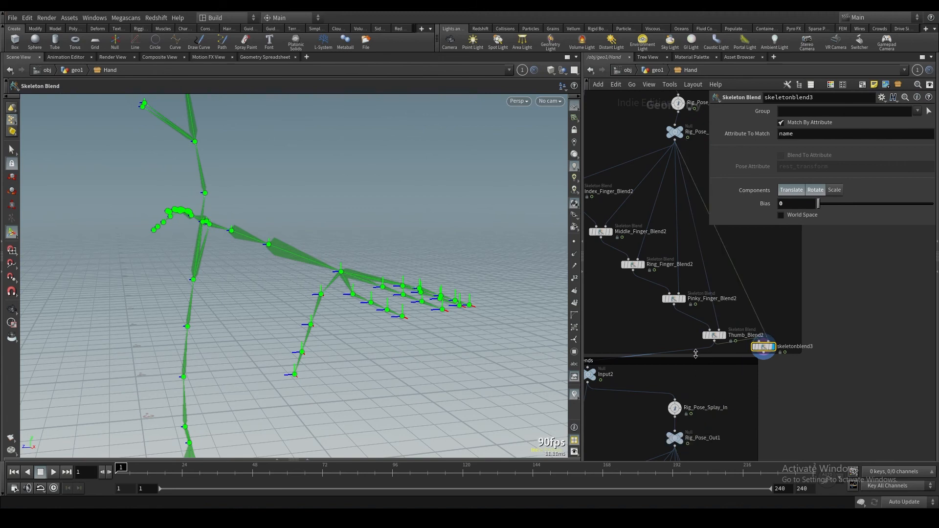
# Duplicate the Skeleton Blend for the Curl Blends group and wire it to Thumb_Blend and Rig_Pose_Out
pyautogui.scroll(-2, 834, 330)
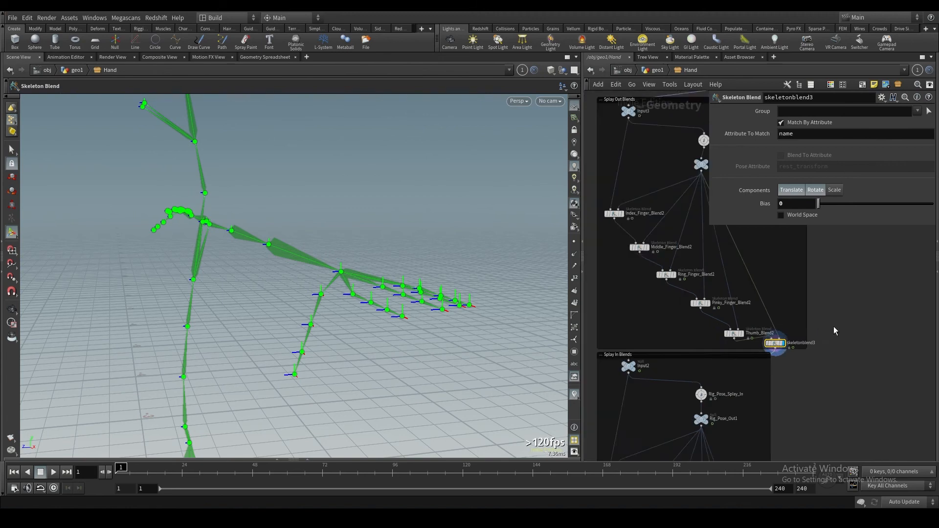
pyautogui.moveTo(833, 327); pyautogui.dragTo(797, 448, button='middle')
pyautogui.scroll(-2, 770, 425)
pyautogui.moveTo(764, 411); pyautogui.dragTo(768, 357, button='middle')
pyautogui.keyDown('alt'); pyautogui.moveTo(753, 402); pyautogui.dragTo(755, 243); pyautogui.keyUp('alt')
pyautogui.scroll(4, 755, 250)
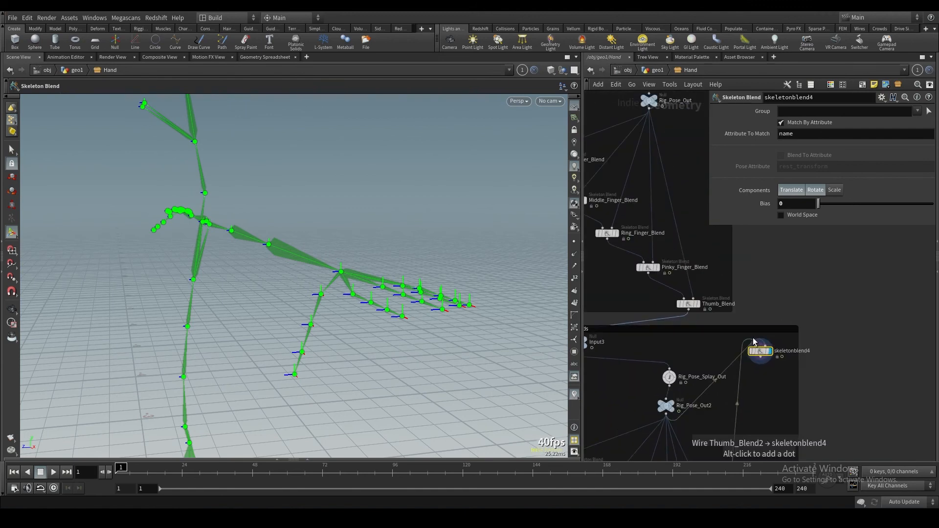
pyautogui.moveTo(756, 346); pyautogui.dragTo(688, 309)
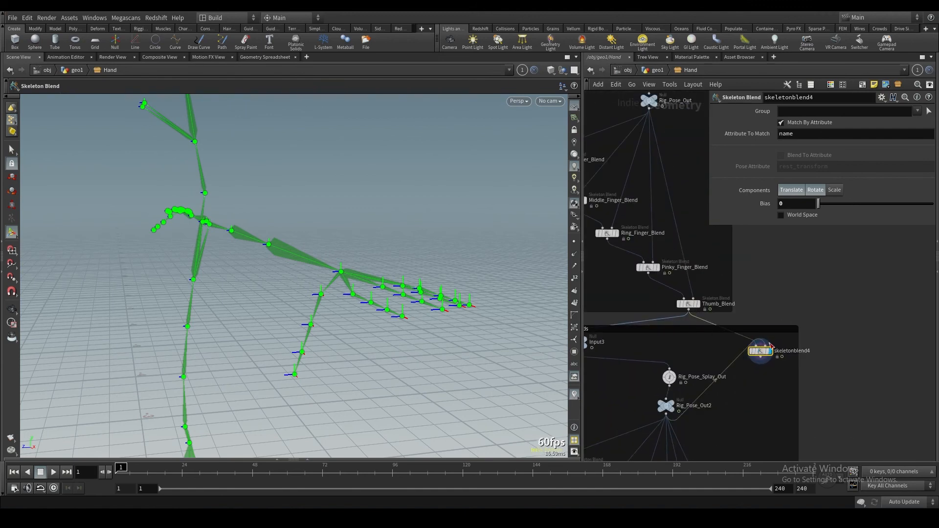
pyautogui.click(771, 345)
pyautogui.click(649, 108)
pyautogui.scroll(-3, 758, 368)
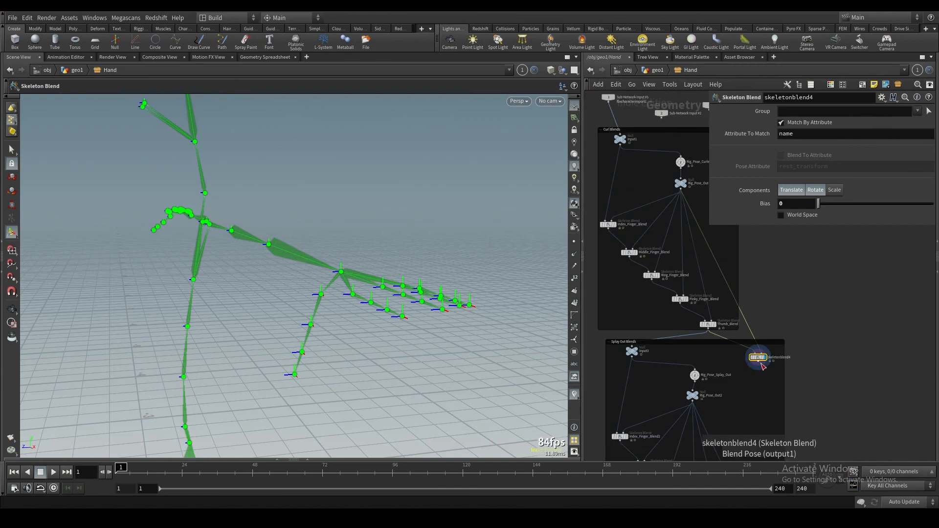
pyautogui.moveTo(756, 357); pyautogui.dragTo(766, 305)
# Test the Curl group's full-hand blend with Bias 1, return it to 0, and place the node beside Thumb_Blend
pyautogui.click(931, 206)
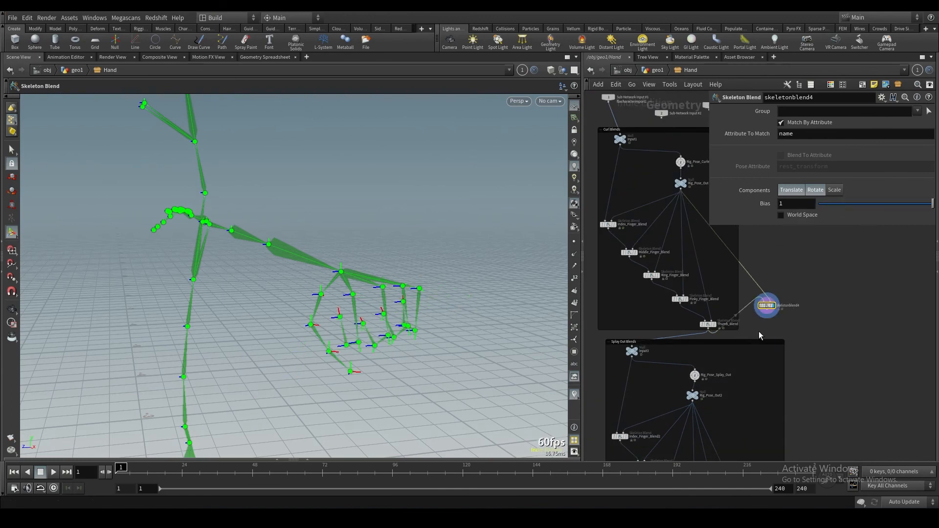
pyautogui.scroll(3, 756, 324)
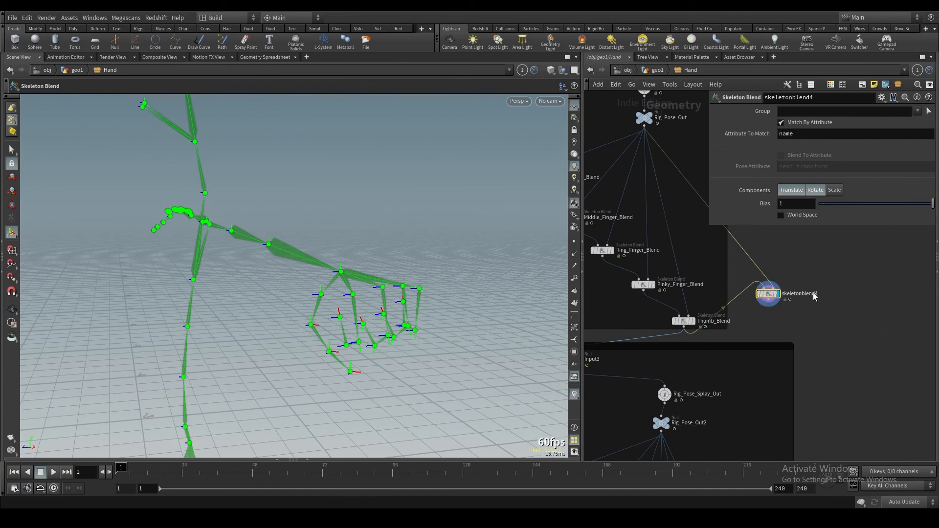
pyautogui.moveTo(836, 205); pyautogui.dragTo(802, 205)
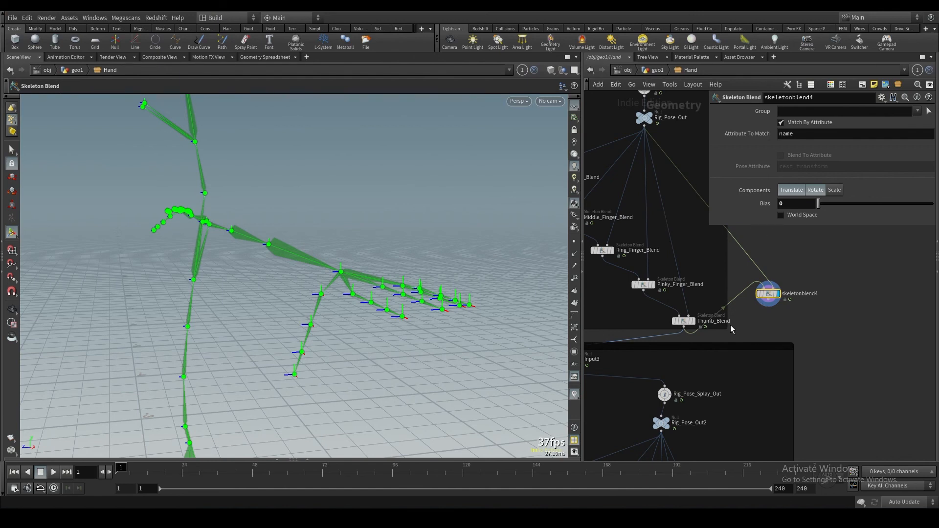
pyautogui.moveTo(771, 297); pyautogui.dragTo(707, 336)
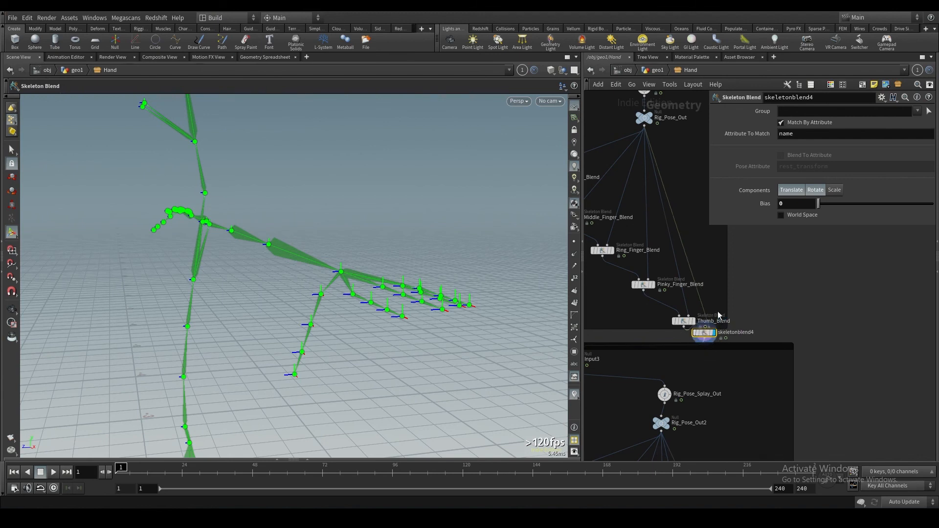
# In the Hand node's parameter interface, add a Simple folder above Curl inside Left Hand and apply the change
pyautogui.scroll(-4, 718, 318)
pyautogui.moveTo(727, 329); pyautogui.dragTo(739, 254, button='middle')
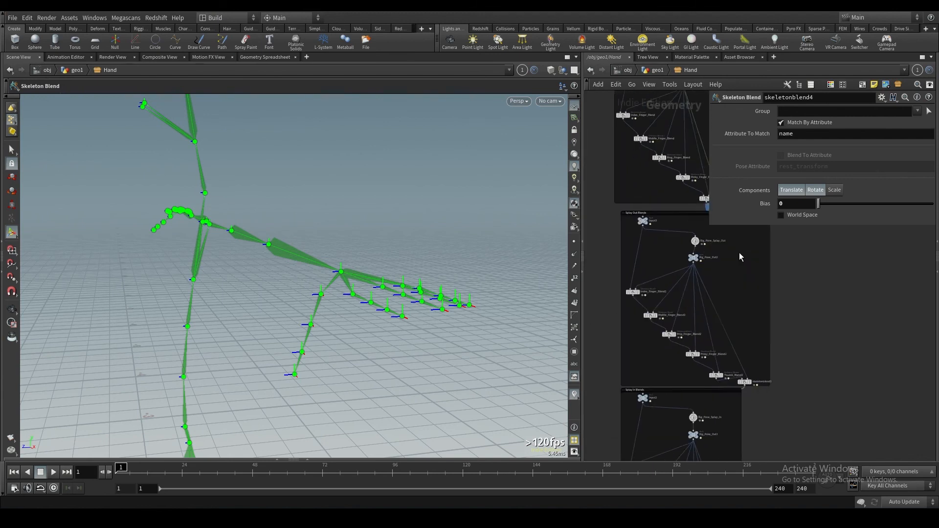
pyautogui.scroll(-4, 744, 342)
pyautogui.scroll(3, 752, 405)
pyautogui.moveTo(750, 405); pyautogui.dragTo(758, 332, button='middle')
pyautogui.scroll(3, 758, 404)
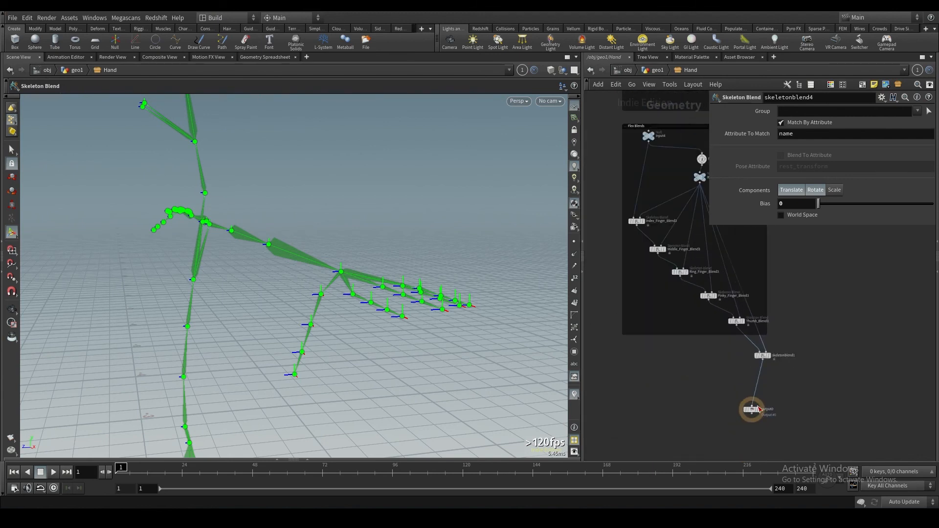
pyautogui.press('u')
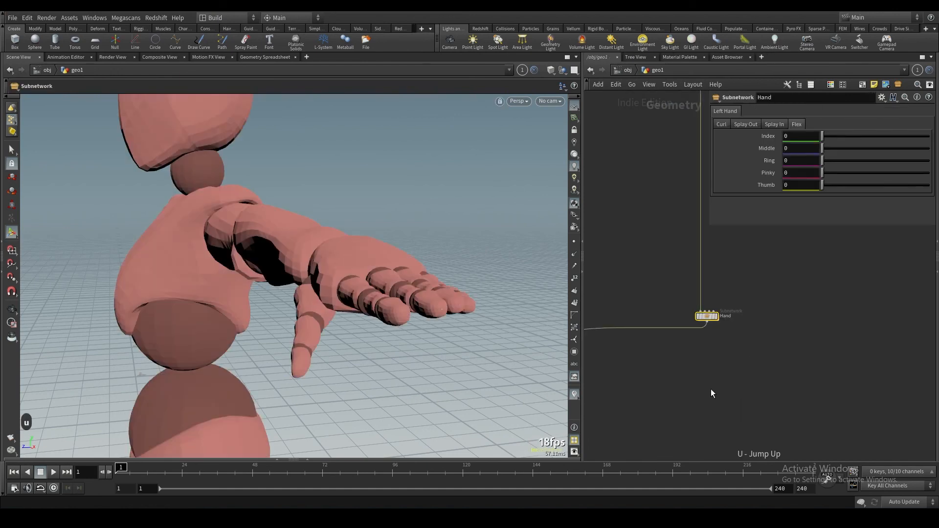
pyautogui.click(881, 97)
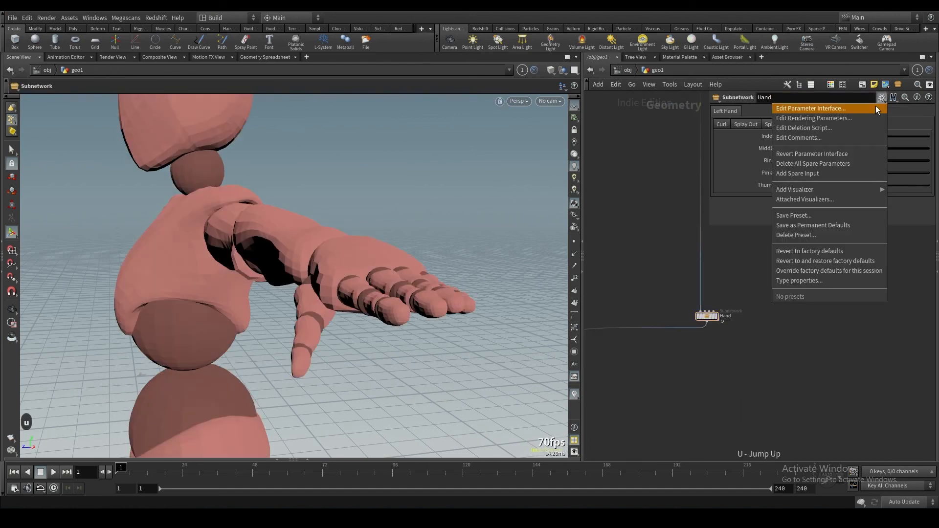
pyautogui.click(831, 108)
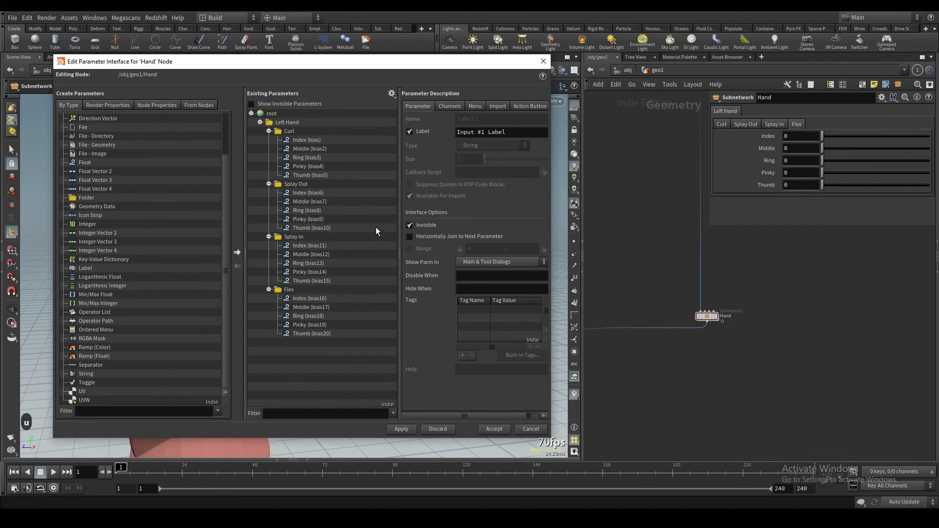
pyautogui.moveTo(86, 197)
pyautogui.mouseDown()
pyautogui.moveTo(224, 181)
pyautogui.moveTo(299, 124)
pyautogui.mouseUp()
pyautogui.click(487, 109)
pyautogui.click(490, 128)
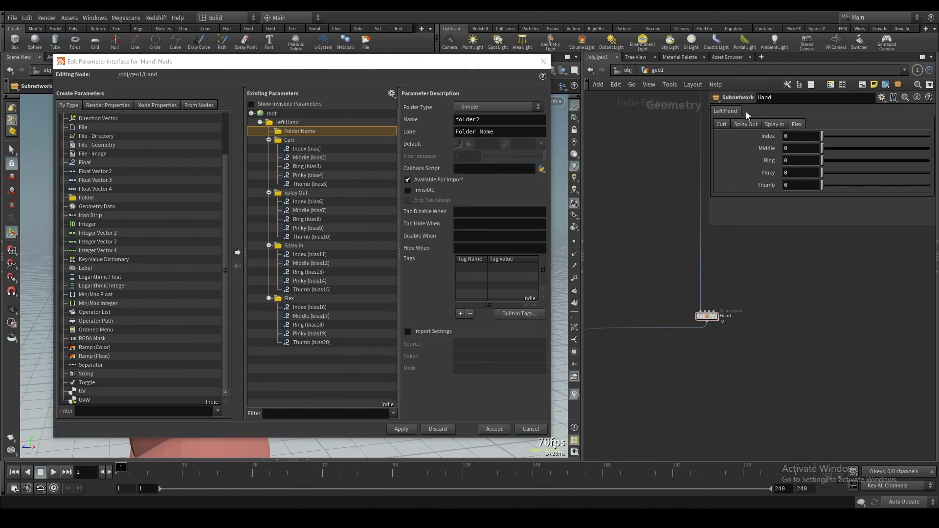
pyautogui.click(401, 429)
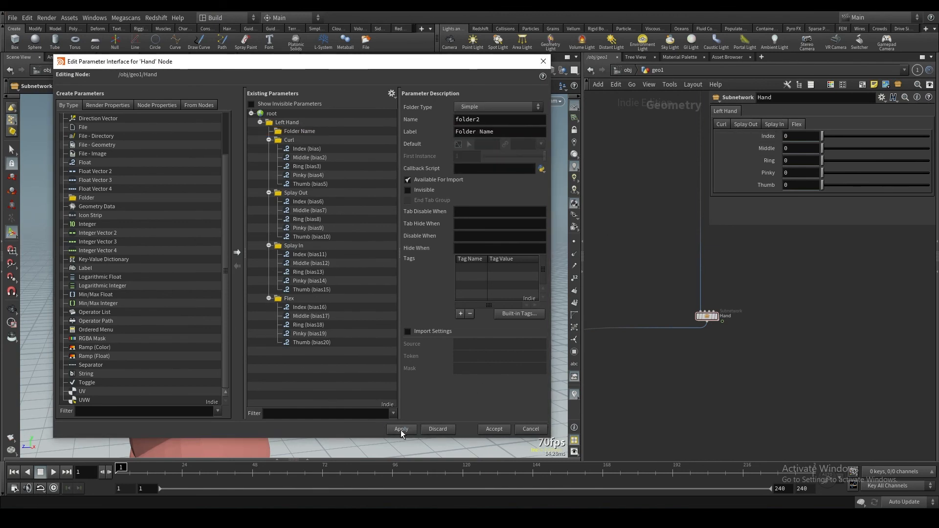
# Expose the Bias of skeletonblend4 in the new Simple folder and label it Curl Full Hand
pyautogui.doubleClick(707, 316)
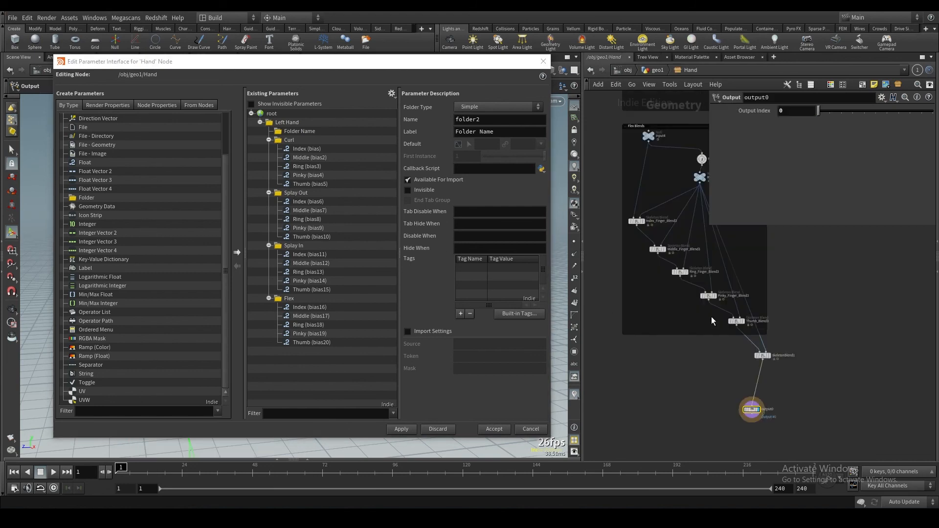
pyautogui.scroll(3, 677, 337)
pyautogui.moveTo(702, 401); pyautogui.dragTo(657, 312, button='middle')
pyautogui.scroll(4, 779, 361)
pyautogui.moveTo(838, 344); pyautogui.dragTo(740, 380)
pyautogui.moveTo(765, 204); pyautogui.dragTo(306, 130)
pyautogui.doubleClick(497, 132)
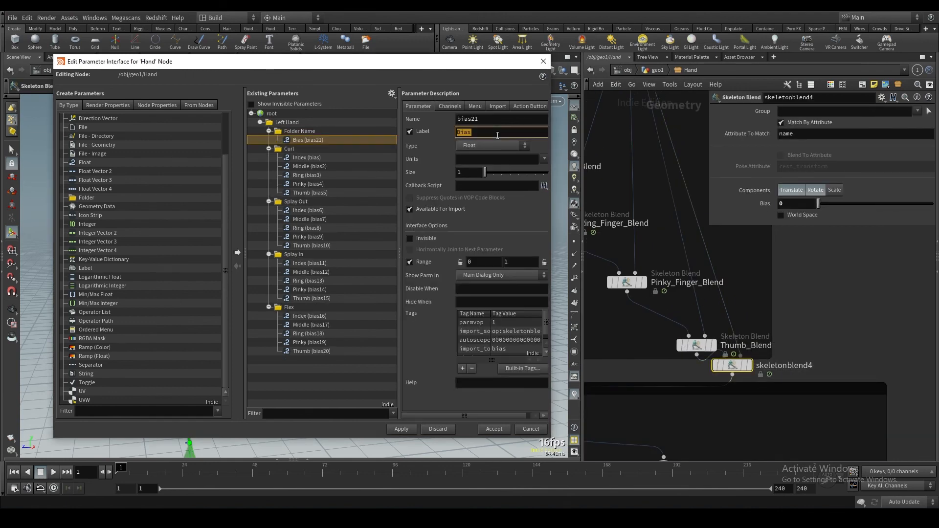
pyautogui.write('Curl Fu')
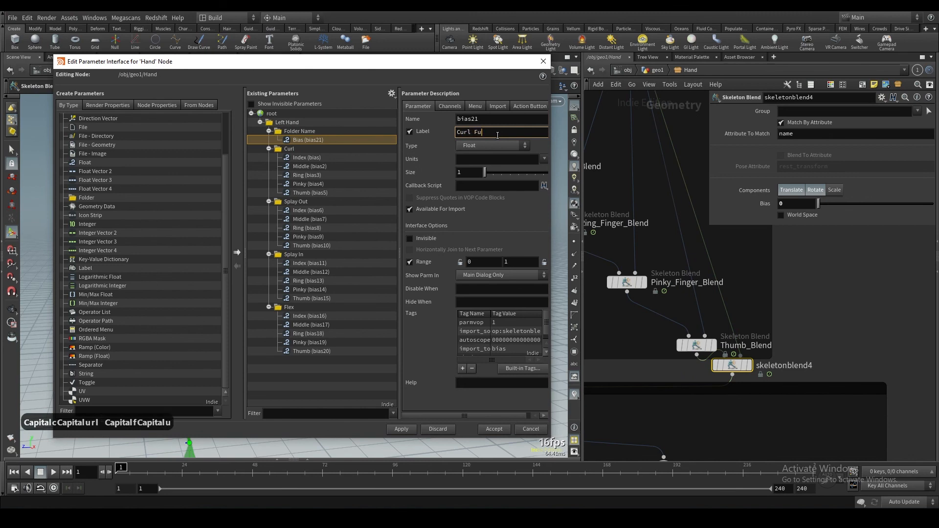
pyautogui.write('ll Hand')
pyautogui.press('Return')
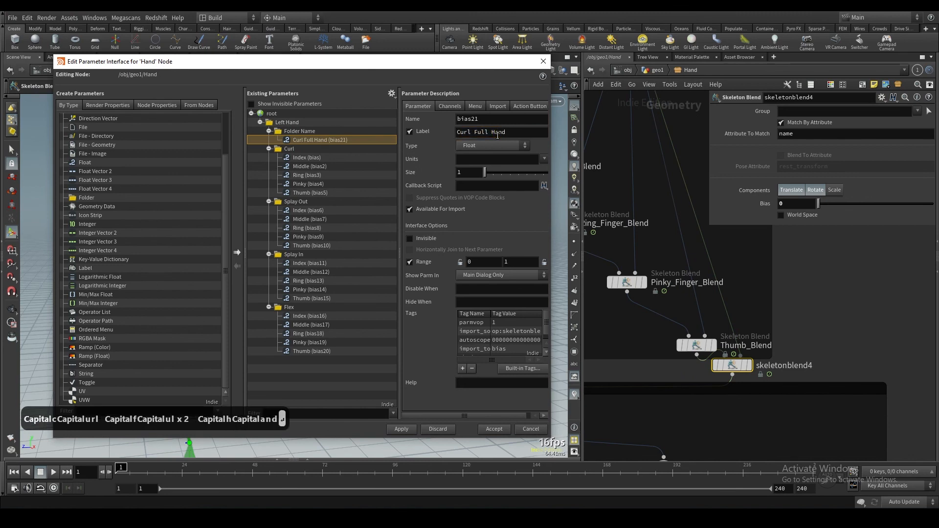
# Expose the Bias of skeletonblend3 in the Simple folder below Curl Full Hand and label it Spkay Out Full Hand
pyautogui.scroll(-5, 776, 402)
pyautogui.moveTo(781, 406); pyautogui.dragTo(738, 215, button='middle')
pyautogui.moveTo(744, 396); pyautogui.dragTo(748, 364, button='middle')
pyautogui.moveTo(724, 307); pyautogui.dragTo(717, 298)
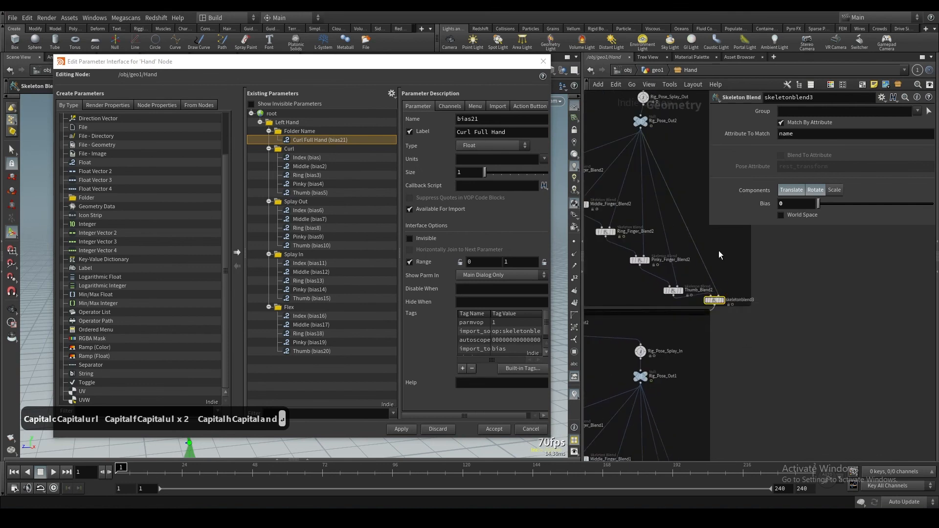
pyautogui.moveTo(766, 204); pyautogui.dragTo(334, 133)
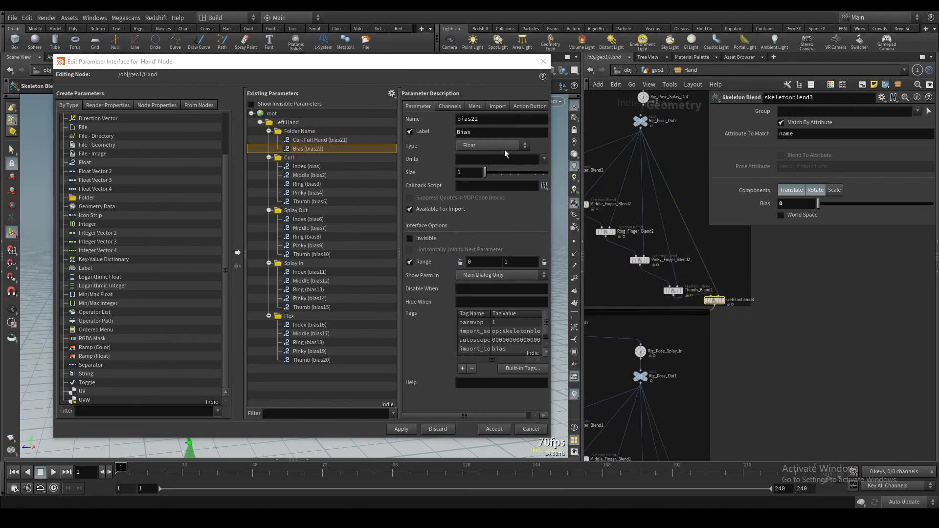
pyautogui.doubleClick(513, 131)
pyautogui.write('Spkay Outr')
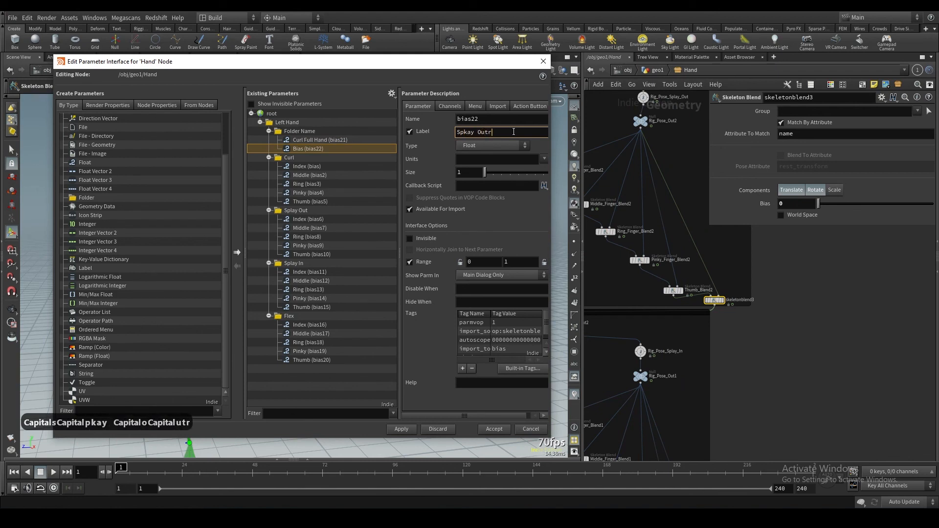
pyautogui.press('BackSpace')
pyautogui.write('Full Hand')
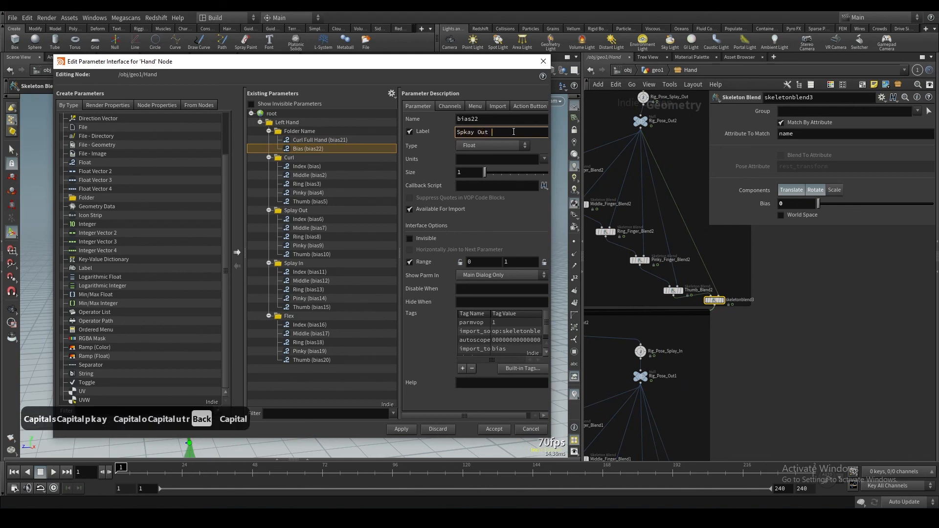
pyautogui.press('Return')
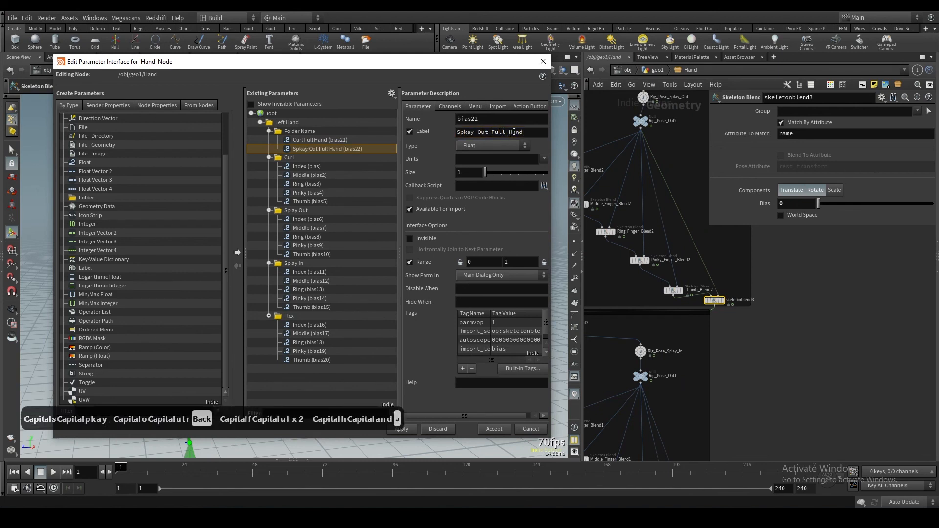
# Expose the Bias of skeletonblend2 below the Splay Out full-hand parameter and label it Splay In Full Hand
pyautogui.scroll(-3, 780, 386)
pyautogui.scroll(3, 758, 341)
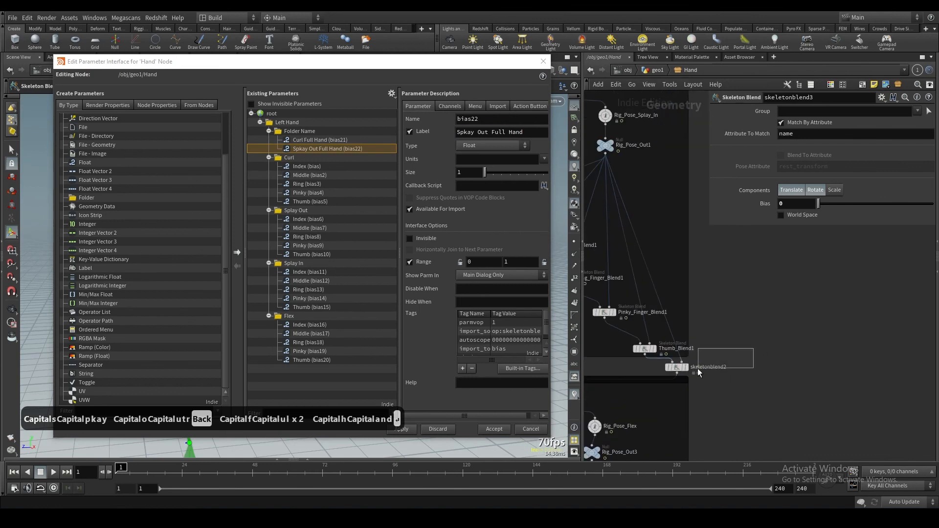
pyautogui.click(677, 367)
pyautogui.moveTo(470, 133); pyautogui.dragTo(353, 131)
pyautogui.doubleClick(509, 135)
pyautogui.write('Splay I')
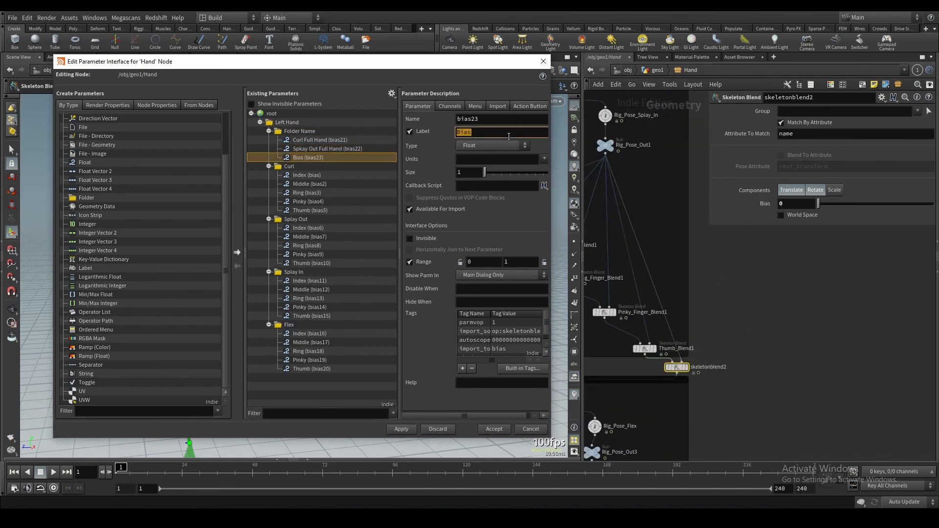
pyautogui.write('n ')
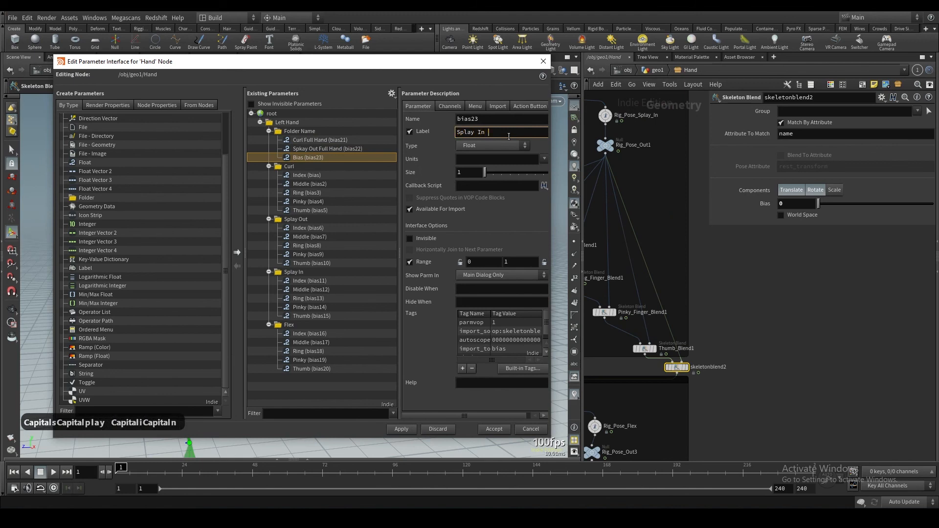
pyautogui.write('Full Hand')
pyautogui.press('Return')
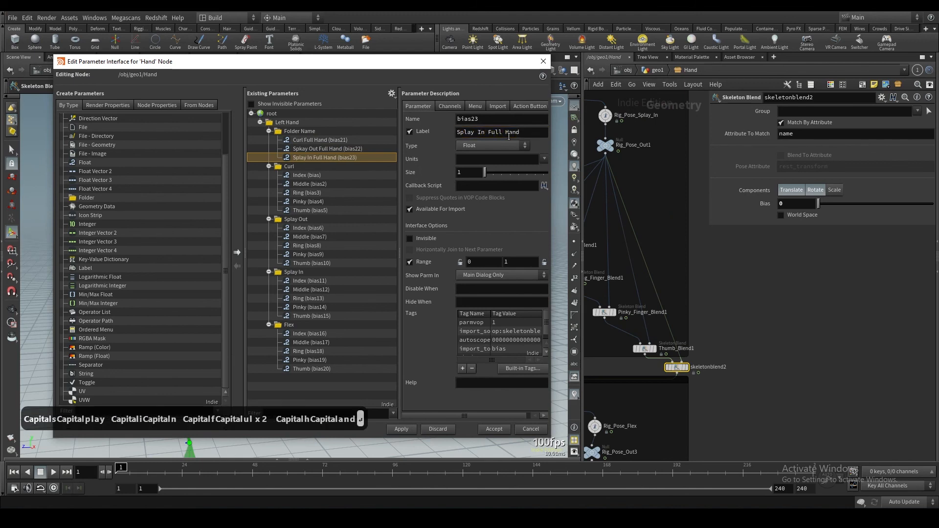
# Expose the Bias of skeletonblend1 below Splay In Full Hand and label it Flex Full Hand
pyautogui.scroll(-4, 731, 360)
pyautogui.moveTo(719, 424); pyautogui.dragTo(740, 239, button='middle')
pyautogui.scroll(3, 749, 353)
pyautogui.moveTo(753, 361); pyautogui.dragTo(714, 391)
pyautogui.moveTo(763, 203); pyautogui.dragTo(335, 129)
pyautogui.doubleClick(519, 132)
pyautogui.write('Fle')
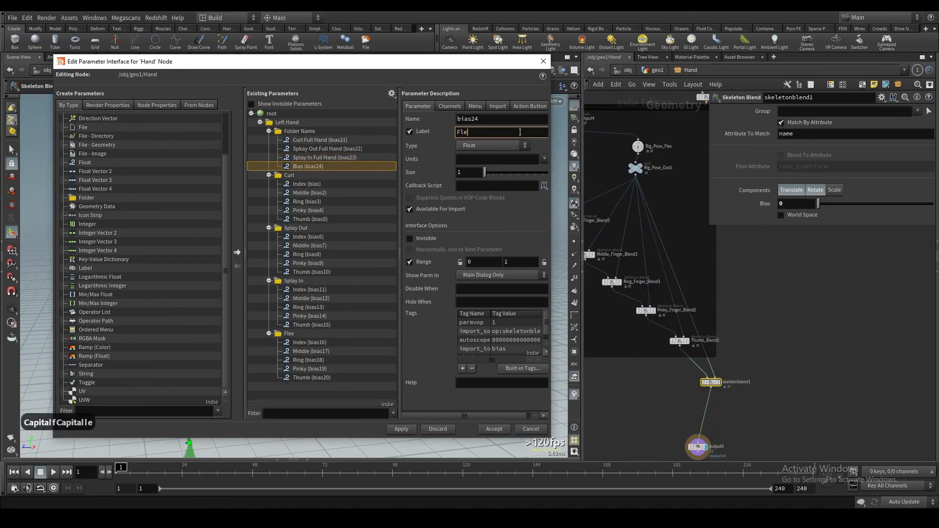
pyautogui.write('x Full Hand')
pyautogui.press('Return')
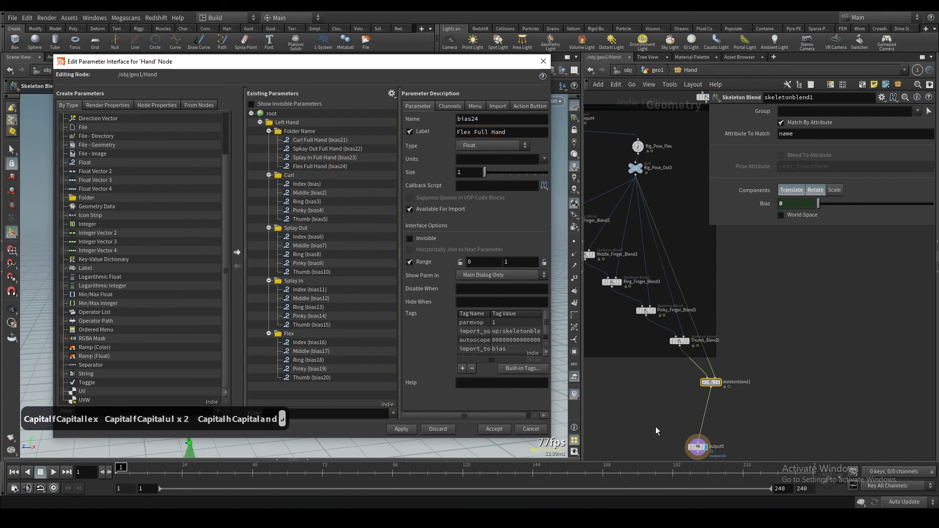
# Return to the geo1 level, accept the Hand node's parameter interface changes, and enlarge the parameter display to show every slider
pyautogui.scroll(-3, 665, 411)
pyautogui.press('u')
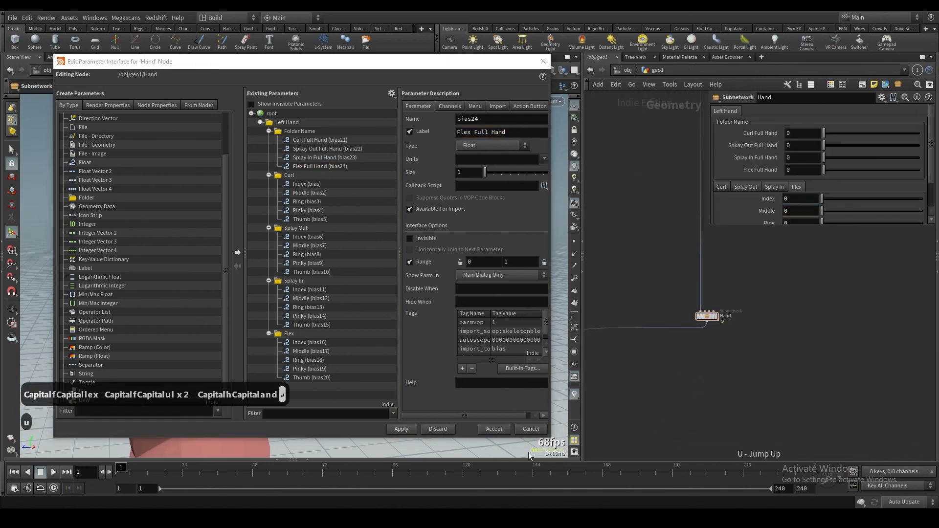
pyautogui.click(494, 429)
pyautogui.scroll(-2, 783, 160)
pyautogui.scroll(2, 783, 161)
pyautogui.moveTo(743, 298); pyautogui.dragTo(743, 299)
pyautogui.moveTo(739, 226); pyautogui.dragTo(744, 300)
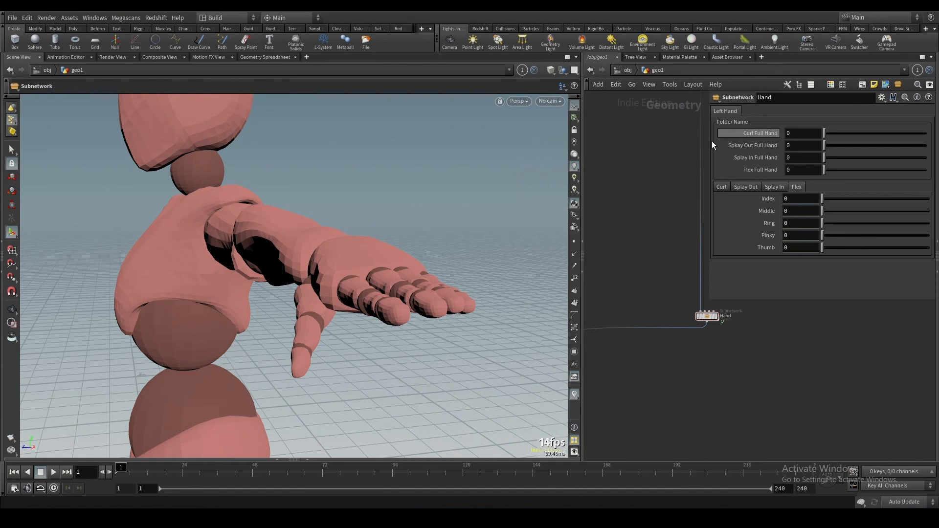
# Relabel the Simple folder in the Hand node's parameter interface as Full Hand Controls and accept the change
pyautogui.click(882, 97)
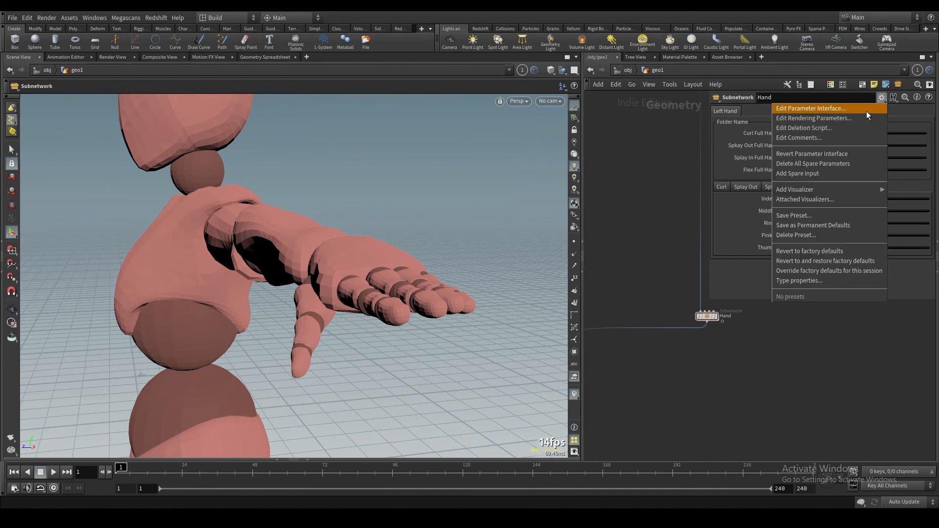
pyautogui.click(863, 109)
pyautogui.click(313, 131)
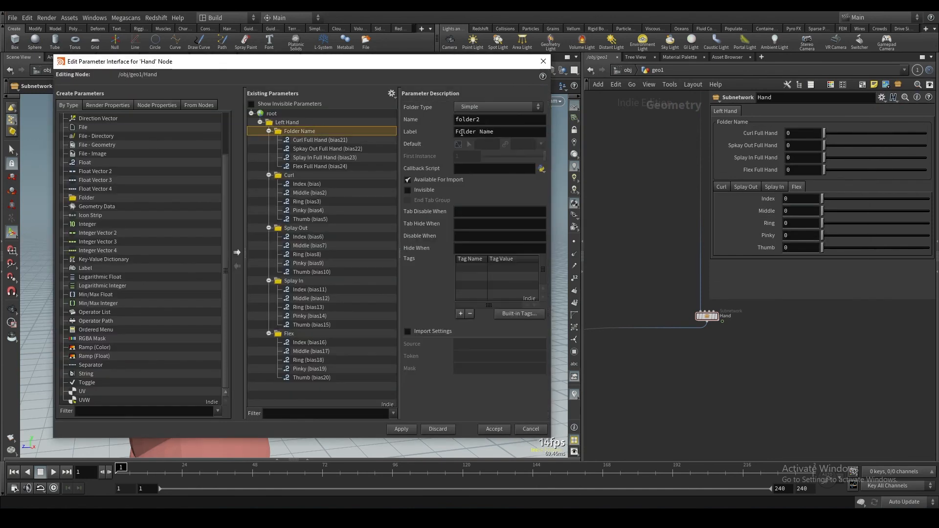
pyautogui.tripleClick(505, 131)
pyautogui.write('Full')
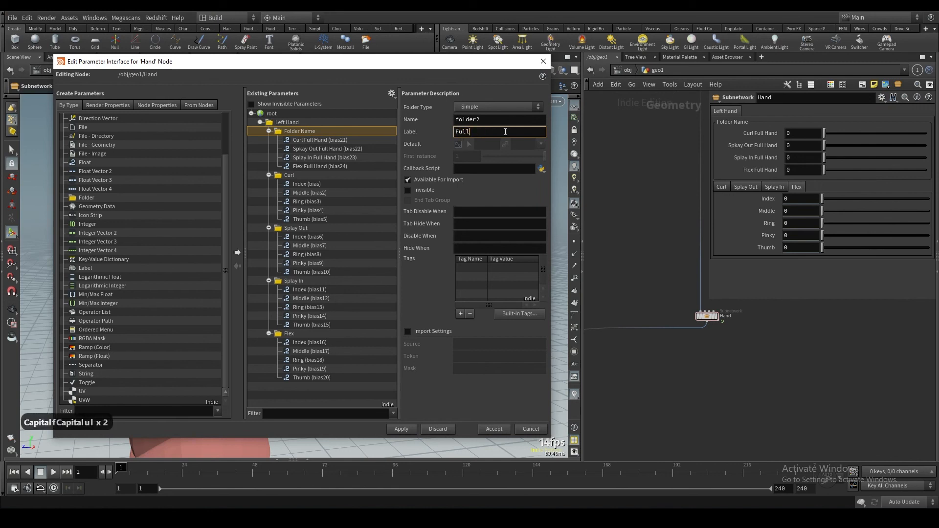
pyautogui.write(' Hand Controls')
pyautogui.press('Return')
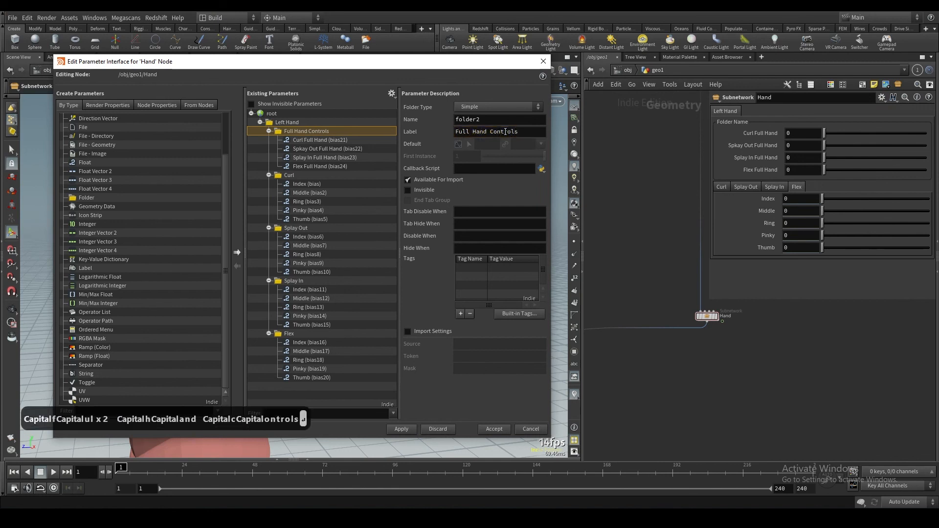
pyautogui.click(411, 429)
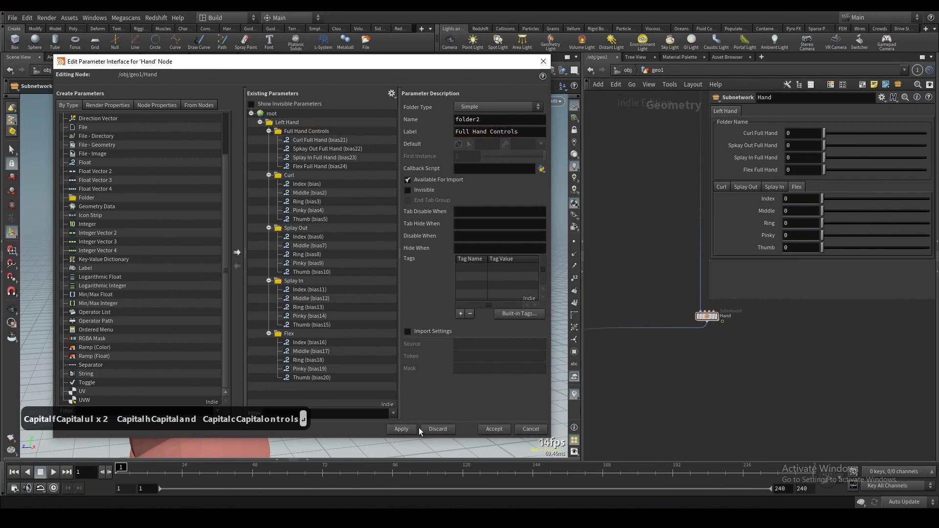
pyautogui.click(494, 429)
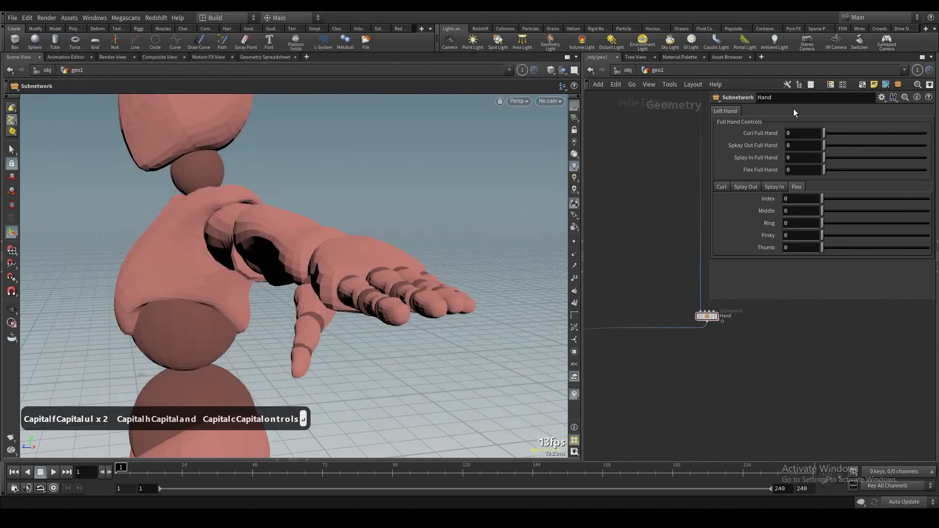
# Reopen the Hand node's parameter interface and try the Tabs folder type on Full Hand Controls
pyautogui.click(881, 98)
pyautogui.click(831, 108)
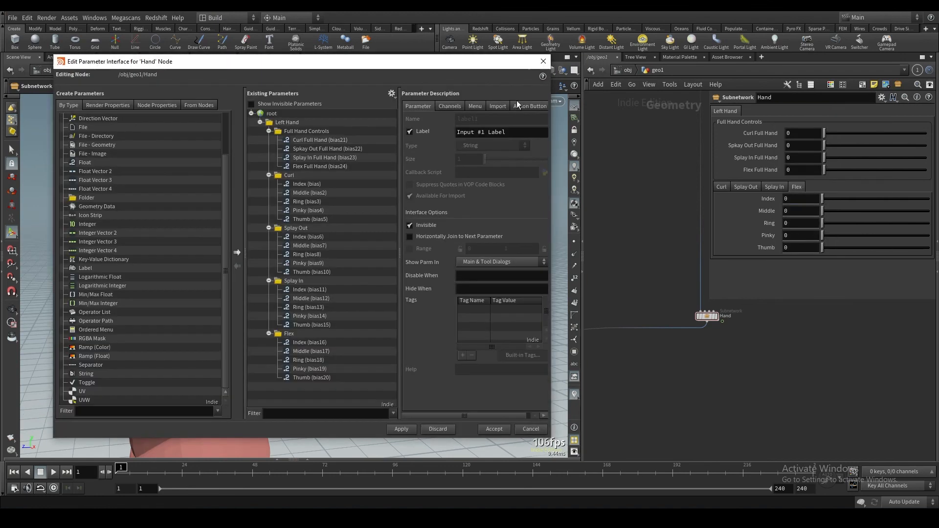
pyautogui.click(330, 132)
pyautogui.click(477, 107)
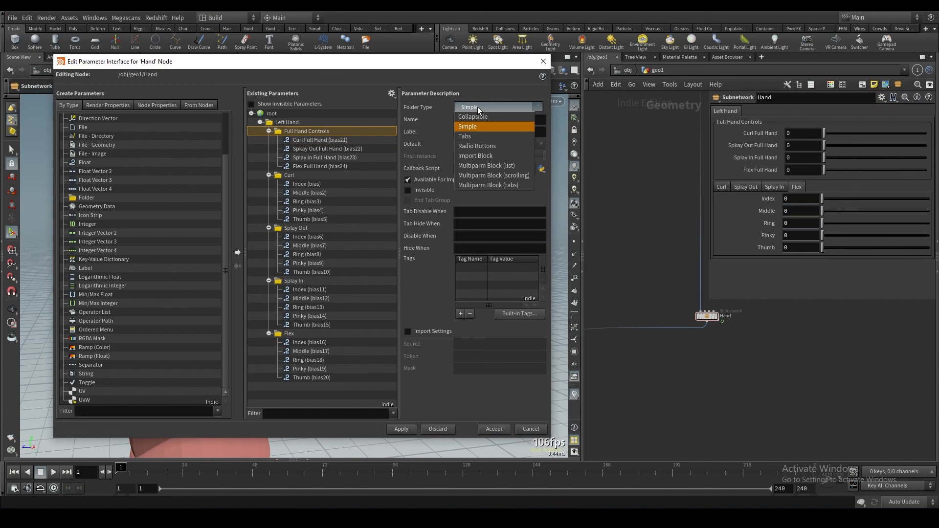
pyautogui.click(477, 107)
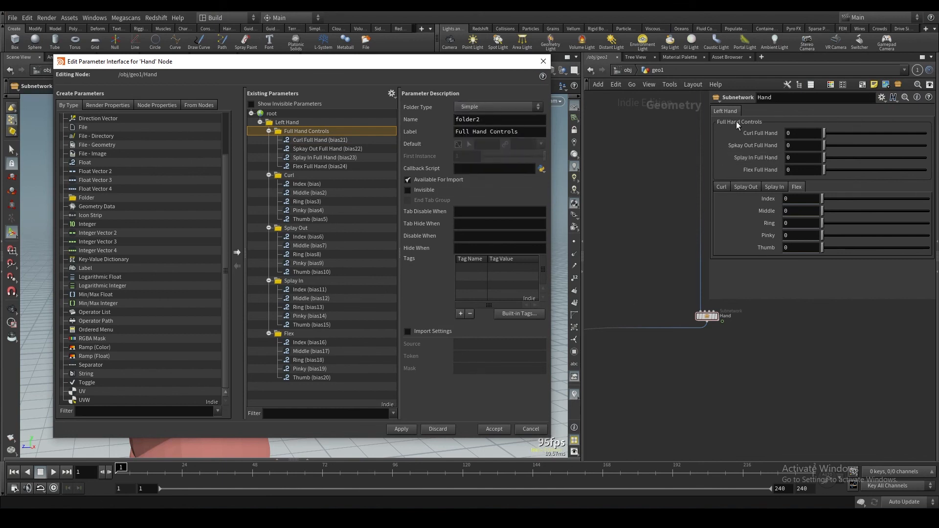
pyautogui.click(498, 110)
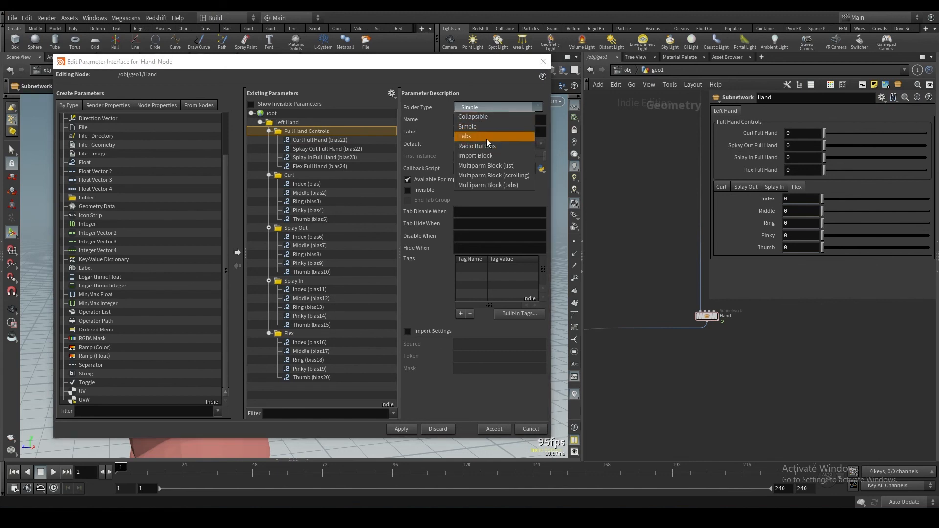
pyautogui.click(487, 137)
pyautogui.click(403, 428)
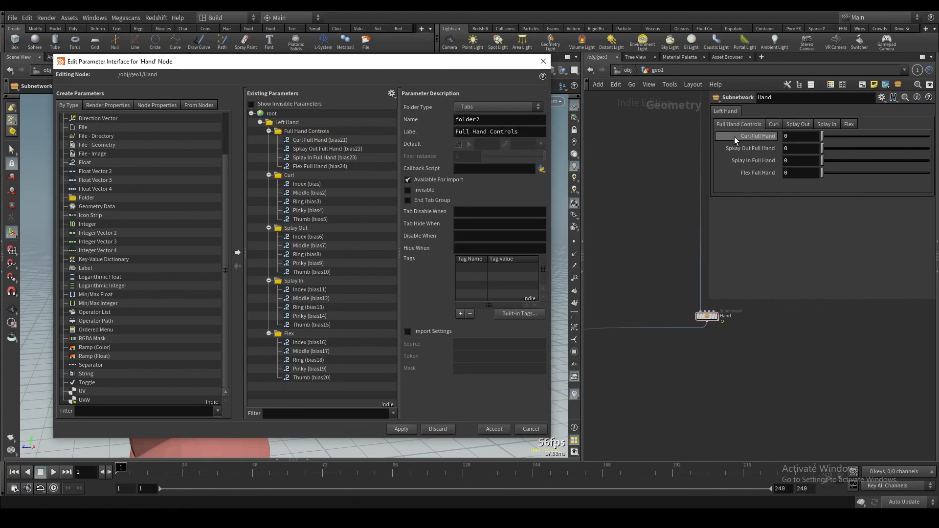
# Try the Collapsible folder type on Full Hand Controls, apply it, and test expanding and collapsing the folder
pyautogui.click(470, 107)
pyautogui.click(474, 113)
pyautogui.click(400, 431)
pyautogui.click(717, 123)
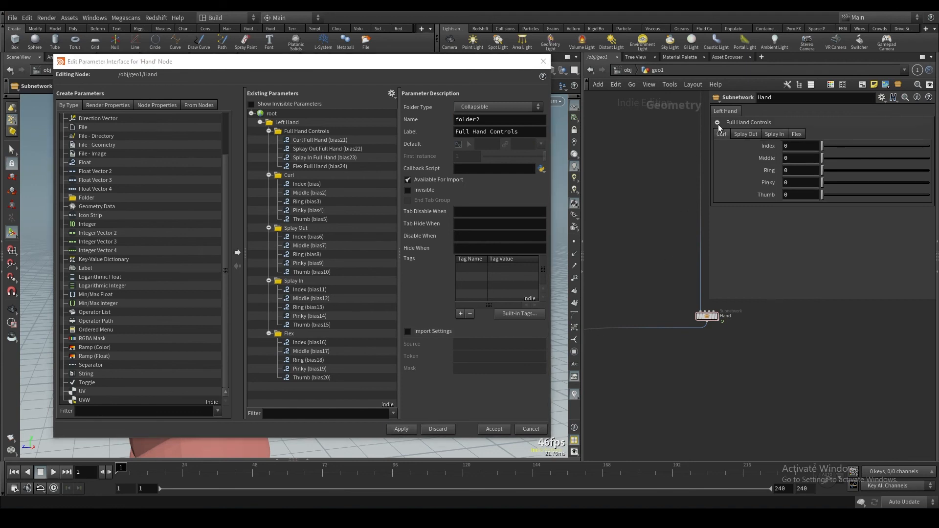
pyautogui.click(716, 123)
pyautogui.click(716, 122)
pyautogui.click(717, 123)
# Try the Radio Buttons folder type on Full Hand Controls, restore the Simple type, and apply it
pyautogui.click(498, 107)
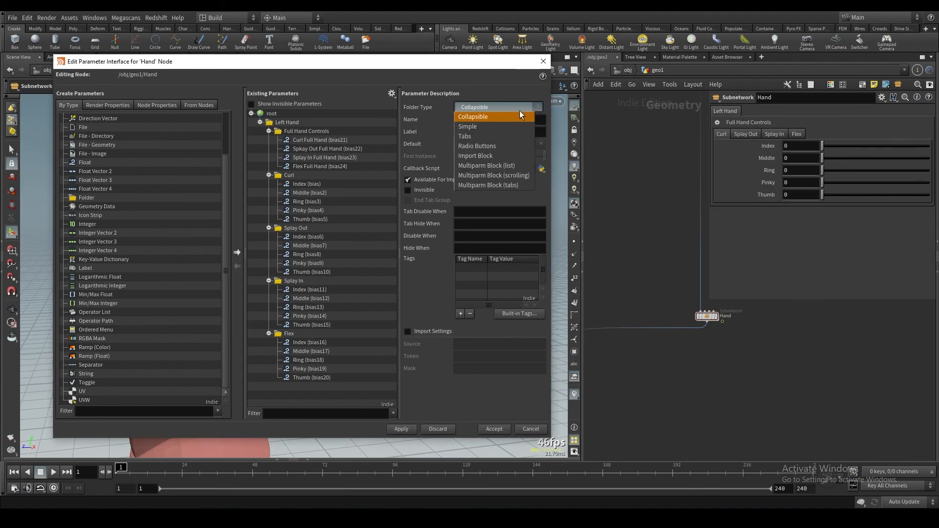
pyautogui.press('Escape')
pyautogui.click(518, 145)
pyautogui.click(400, 428)
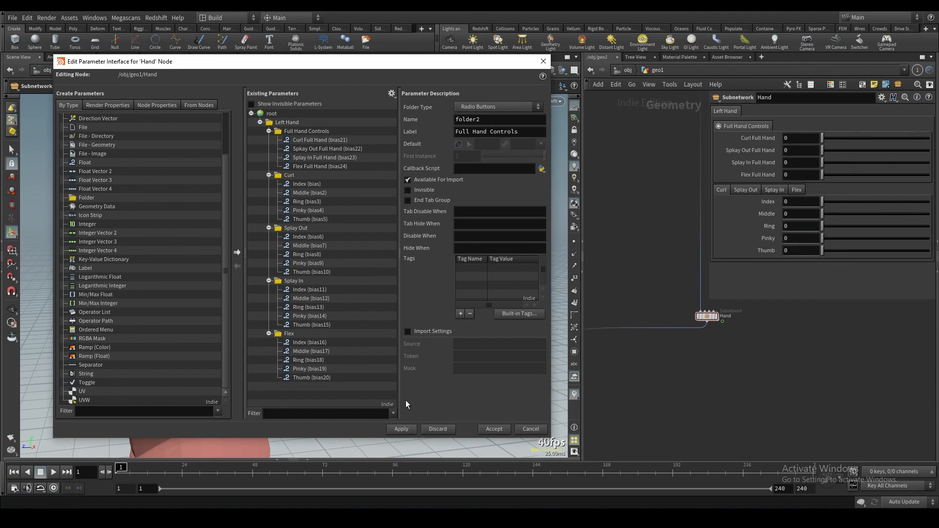
pyautogui.click(482, 109)
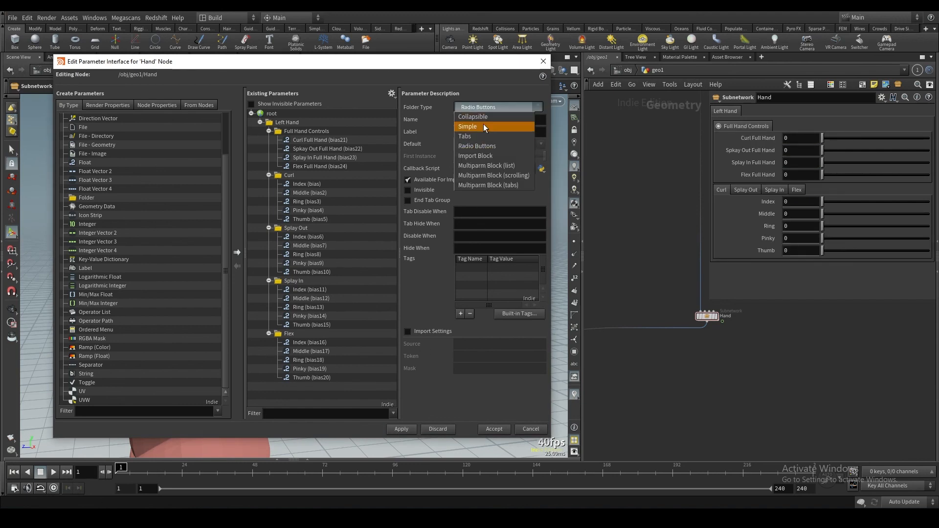
pyautogui.click(483, 123)
pyautogui.click(401, 429)
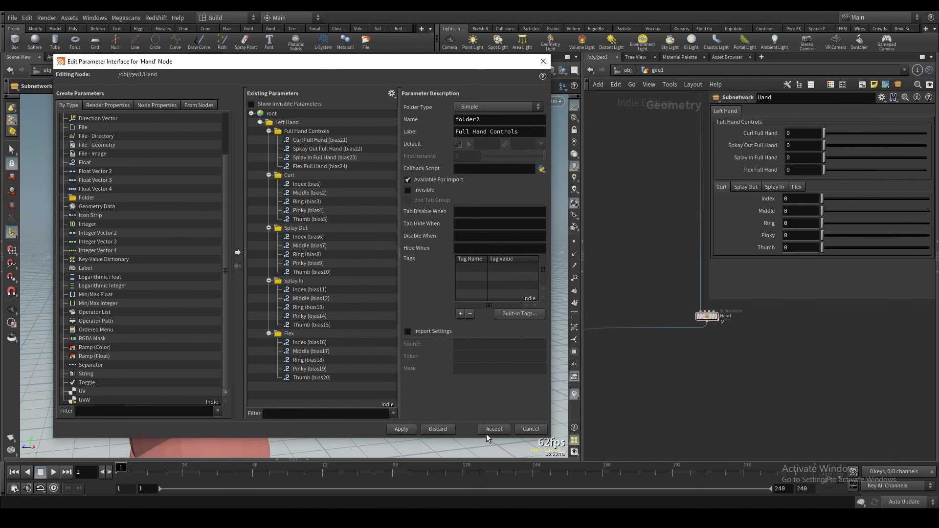
# Move Curl Full Hand to 0.226, set its channel default to 0.5, apply it, and revert the parameter to its default
pyautogui.click(284, 140)
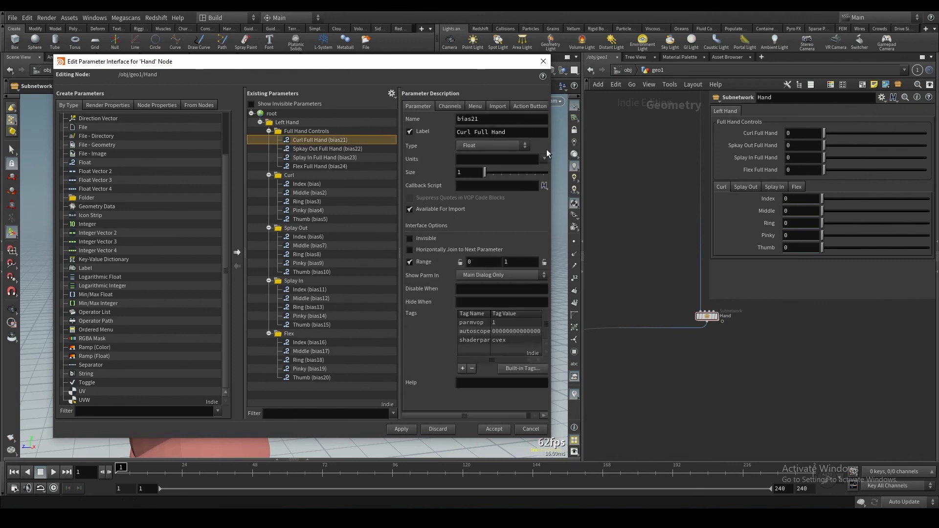
pyautogui.moveTo(823, 133); pyautogui.dragTo(848, 133)
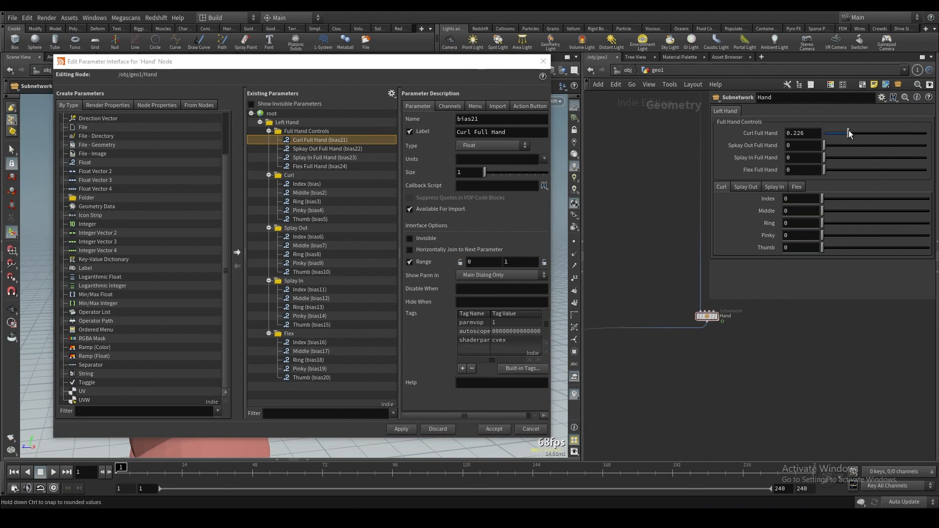
pyautogui.click(450, 105)
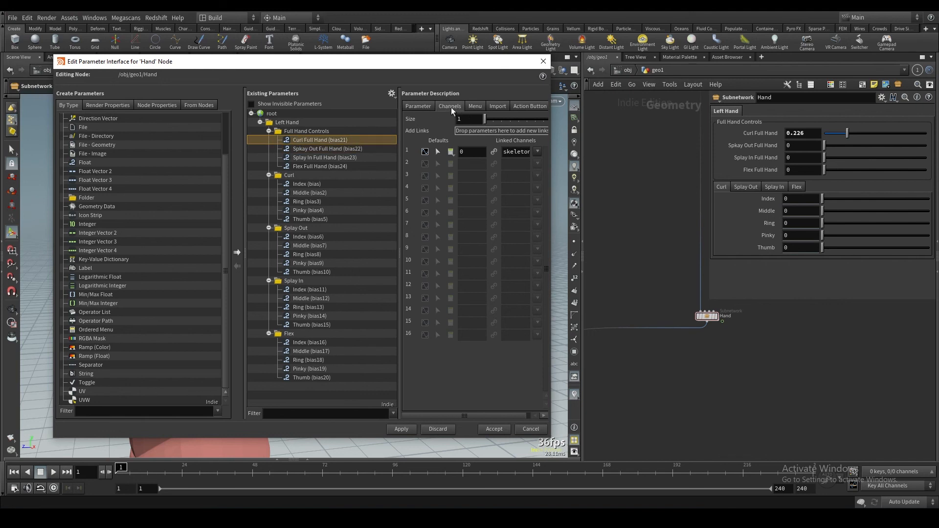
pyautogui.click(460, 152)
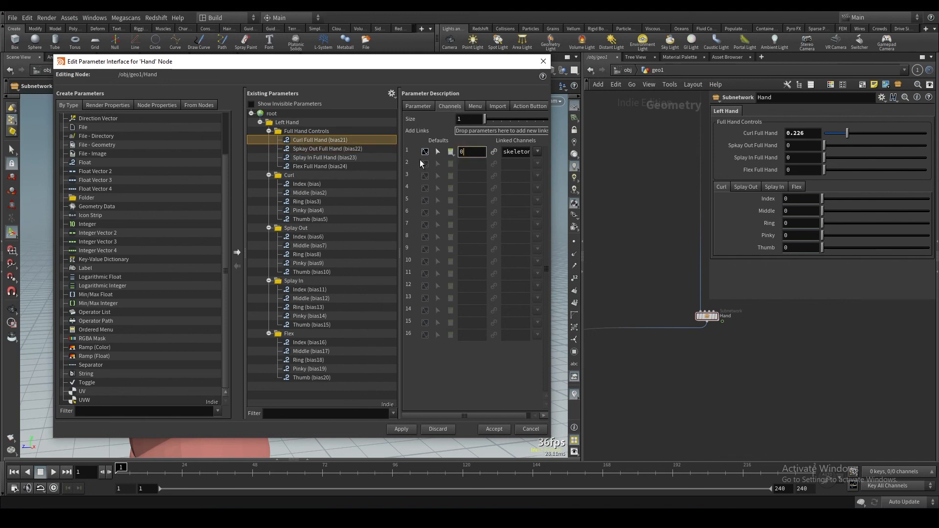
pyautogui.write('.5')
pyautogui.press('Return')
pyautogui.click(413, 428)
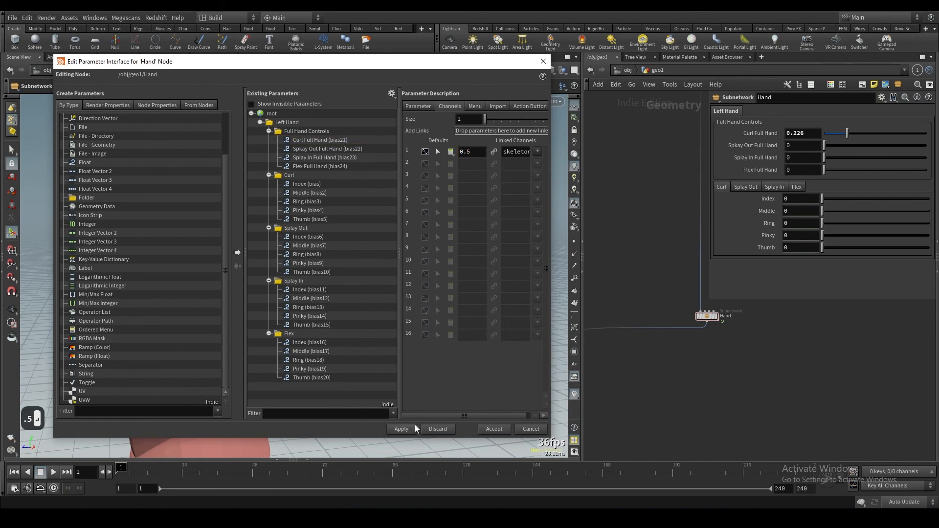
pyautogui.keyDown('ctrl'); pyautogui.middleClick(762, 133); pyautogui.keyUp('ctrl')
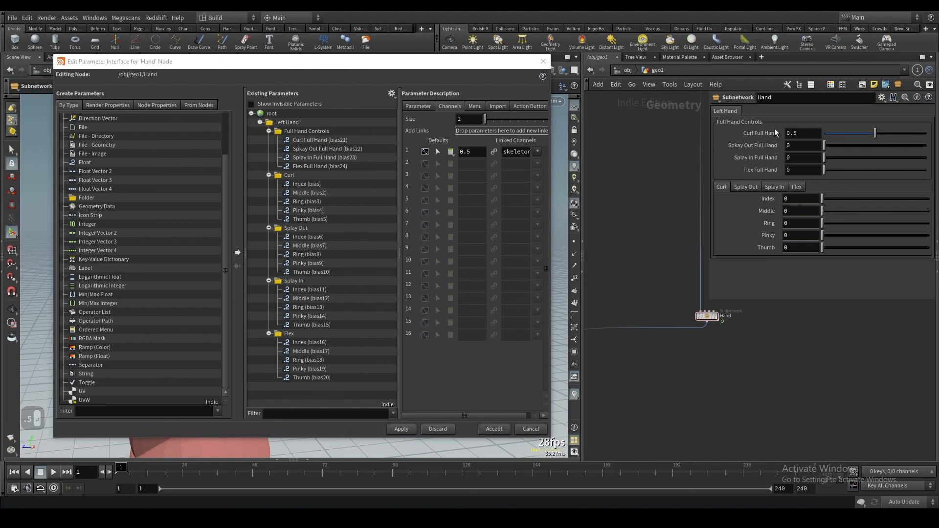
# Set the Curl Full Hand channel default to 0, apply it, and accept the Hand node's parameter interface
pyautogui.click(480, 151)
pyautogui.write('0')
pyautogui.press('Return')
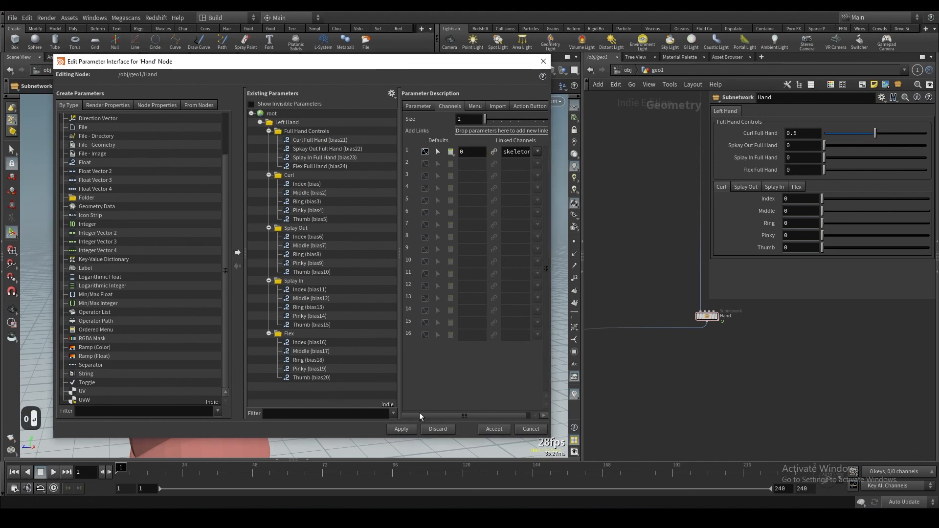
pyautogui.click(401, 428)
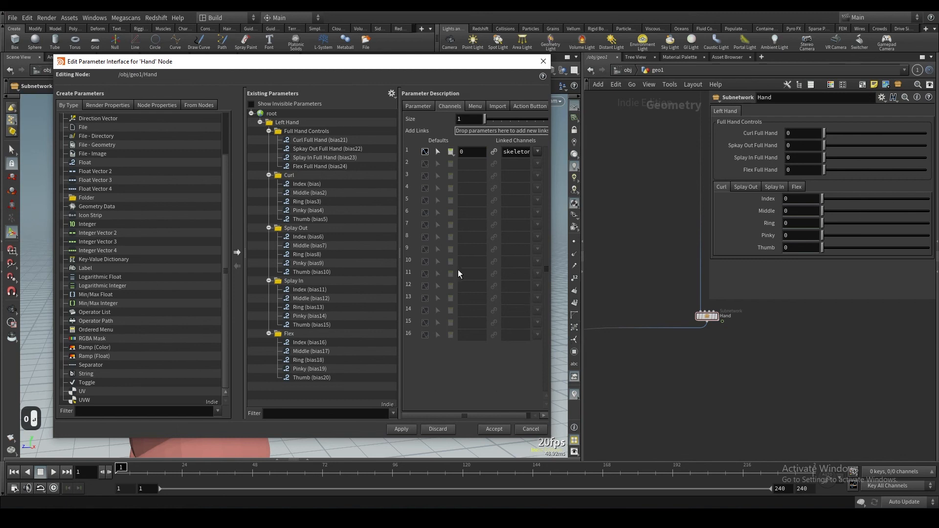
pyautogui.click(494, 429)
# Pose the hand with Curl Full Hand 0.481, Spkay Out Full Hand 0.399, Splay In Full Hand 0.486 and Flex Full Hand 0.221
pyautogui.moveTo(825, 133); pyautogui.dragTo(702, 101)
pyautogui.moveTo(837, 145); pyautogui.dragTo(920, 153)
pyautogui.moveTo(859, 170); pyautogui.dragTo(864, 136)
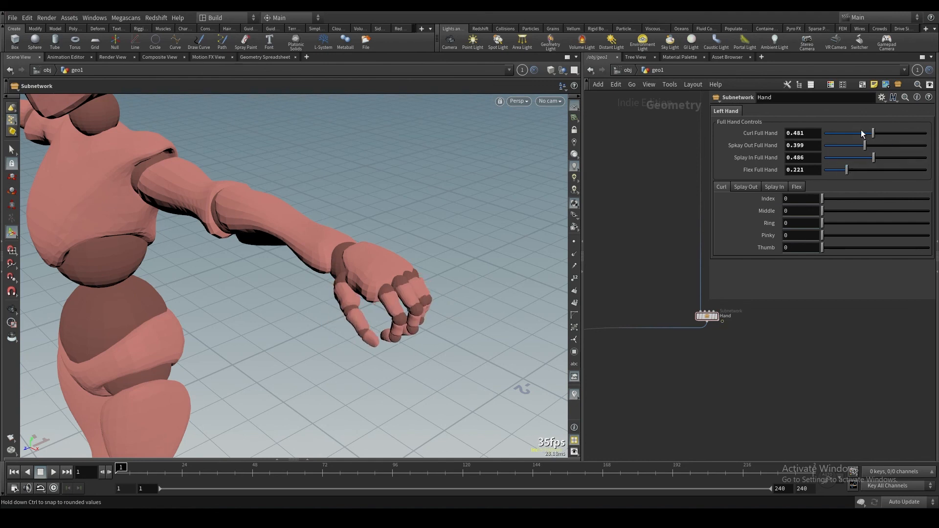
pyautogui.keyDown('alt'); pyautogui.moveTo(406, 269); pyautogui.dragTo(326, 256); pyautogui.keyUp('alt')
# Test individual finger biases in Curl, Splay Out and Flex, ending with Flex Index 0.312, Middle 0.353, Pinky 0.477 and Thumb 0.528
pyautogui.moveTo(867, 204); pyautogui.dragTo(872, 236)
pyautogui.click(753, 189)
pyautogui.moveTo(873, 224); pyautogui.dragTo(869, 223)
pyautogui.moveTo(871, 212); pyautogui.dragTo(886, 212)
pyautogui.moveTo(861, 248)
pyautogui.mouseDown()
pyautogui.moveTo(873, 236)
pyautogui.moveTo(878, 249)
pyautogui.mouseUp()
pyautogui.click(798, 187)
pyautogui.click(859, 212)
pyautogui.moveTo(843, 197); pyautogui.dragTo(855, 199)
# Inspect the posed hand from another angle and revert all Left Hand parameters to their defaults
pyautogui.press('Escape')
pyautogui.moveTo(413, 262); pyautogui.dragTo(462, 246)
pyautogui.keyDown('alt'); pyautogui.moveTo(461, 245); pyautogui.dragTo(350, 350, button='right'); pyautogui.keyUp('alt')
pyautogui.keyDown('alt'); pyautogui.moveTo(350, 350); pyautogui.dragTo(229, 405); pyautogui.keyUp('alt')
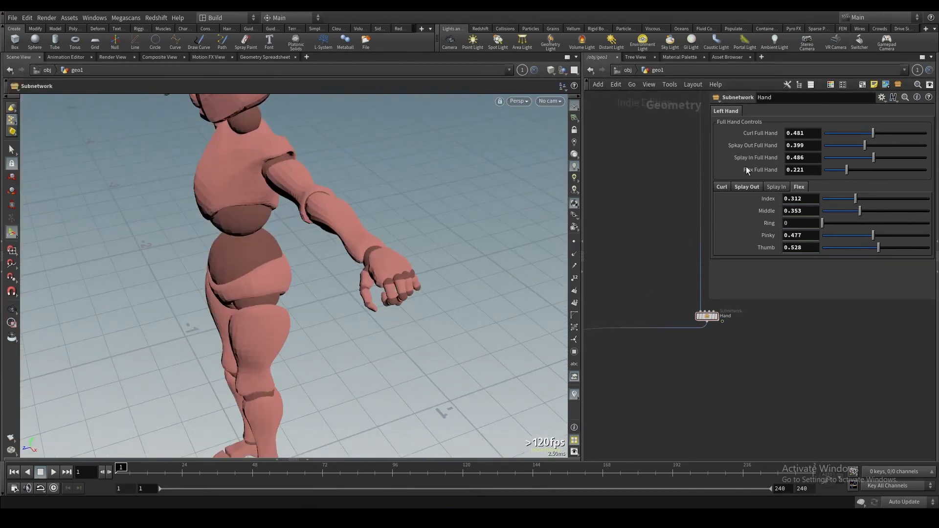
pyautogui.keyDown('ctrl'); pyautogui.middleClick(726, 113); pyautogui.keyUp('ctrl')
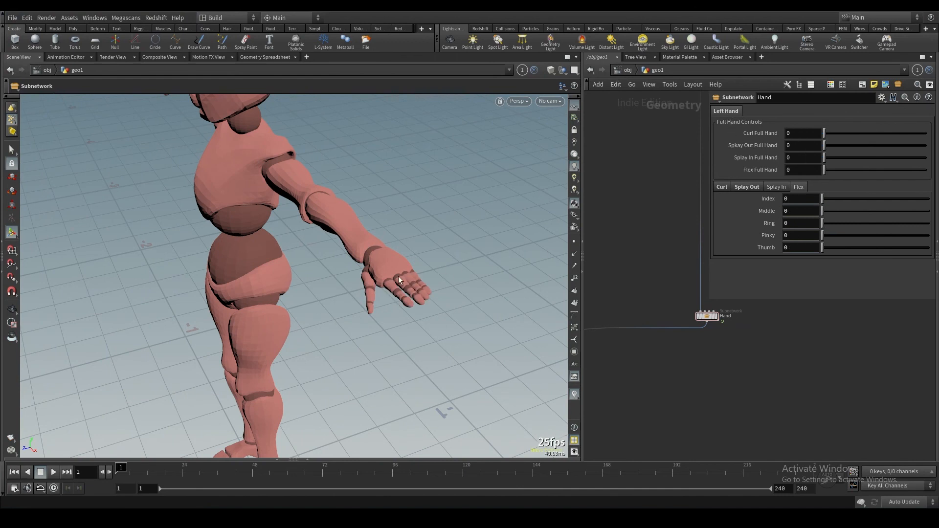
pyautogui.keyDown('alt'); pyautogui.moveTo(398, 276); pyautogui.dragTo(319, 266); pyautogui.keyUp('alt')
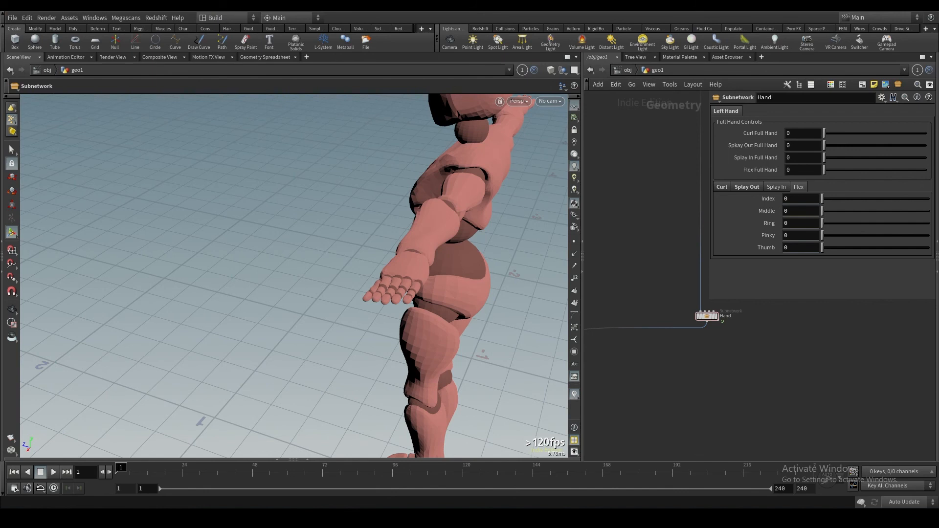
pyautogui.press('Delete')
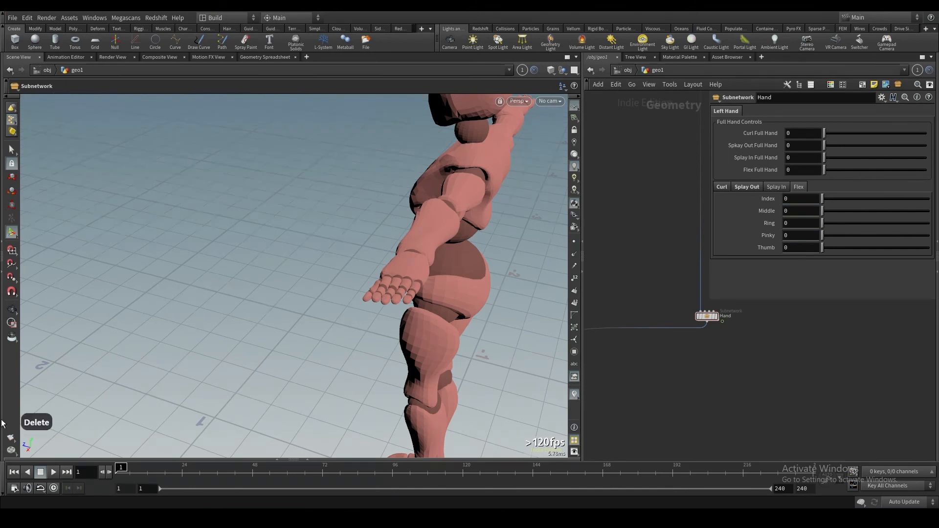
pyautogui.keyDown('alt'); pyautogui.moveTo(434, 291); pyautogui.dragTo(484, 243); pyautogui.keyUp('alt')
pyautogui.keyDown('alt'); pyautogui.moveTo(484, 243); pyautogui.dragTo(406, 300, button='right'); pyautogui.keyUp('alt')
pyautogui.keyDown('alt'); pyautogui.moveTo(406, 301); pyautogui.dragTo(342, 332, button='middle'); pyautogui.keyUp('alt')
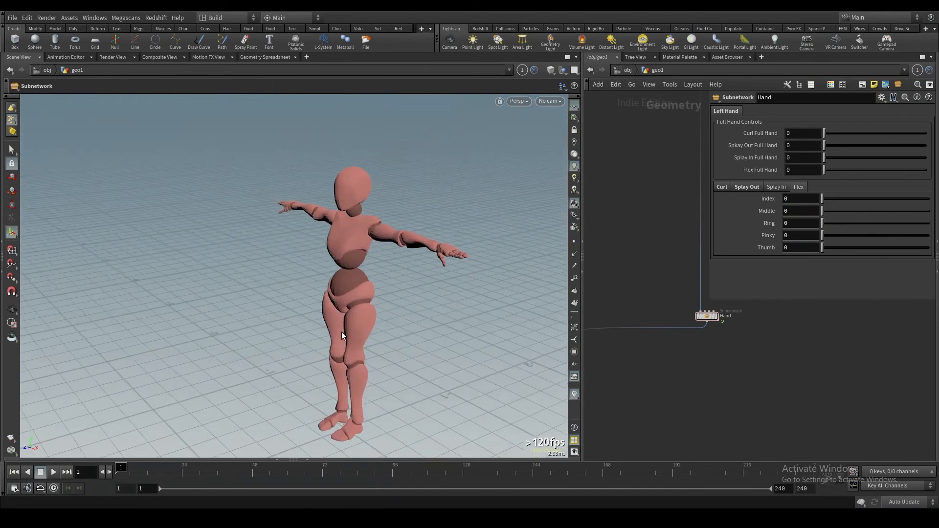
pyautogui.scroll(-4, 743, 406)
pyautogui.moveTo(743, 406); pyautogui.dragTo(775, 405, button='middle')
pyautogui.moveTo(688, 403); pyautogui.dragTo(734, 376, button='middle')
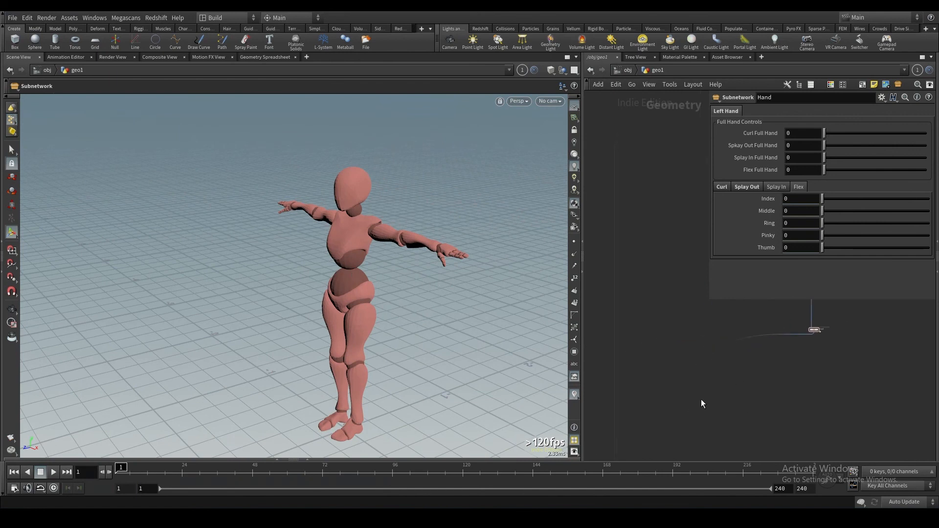